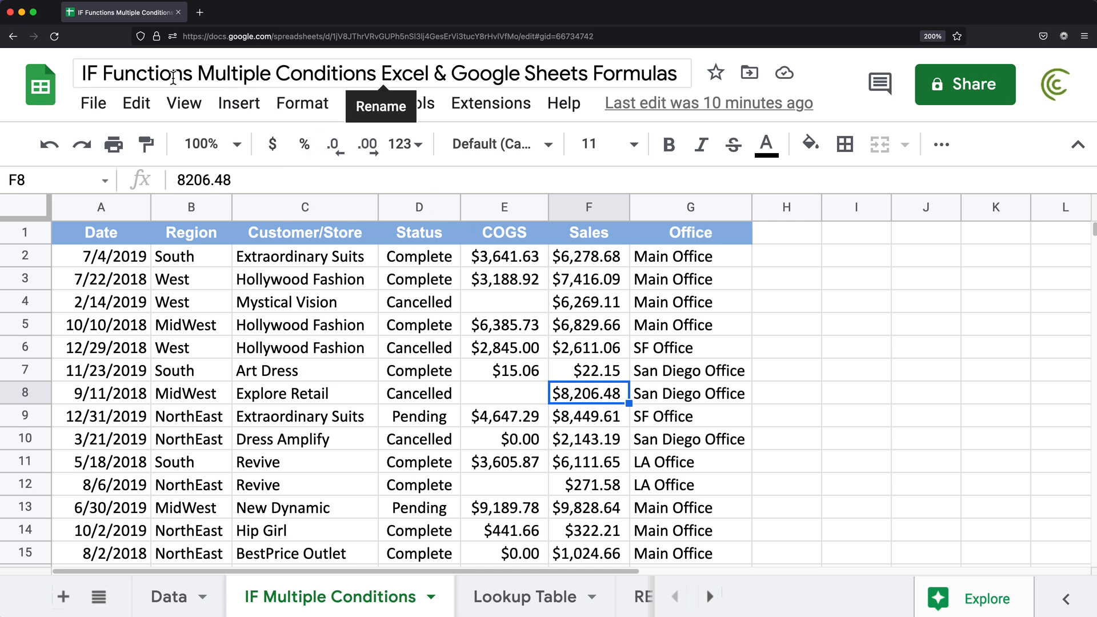
# Step: Widen the empty column H to more than double its width and review the COGS and Sales values, including blank COGS cells
pyautogui.click(769, 261)
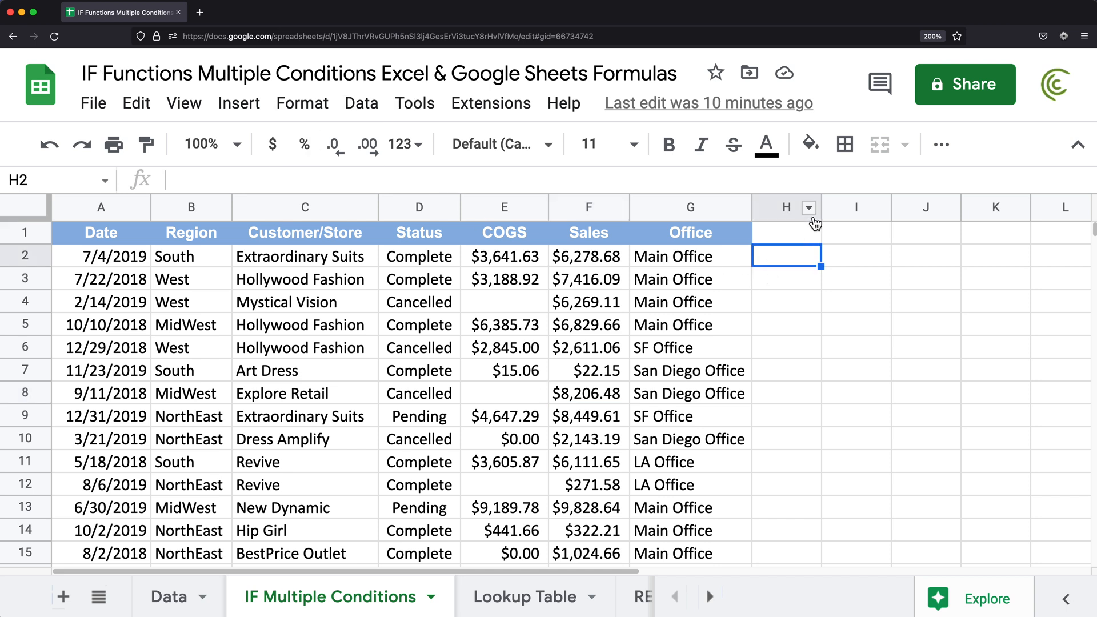
pyautogui.moveTo(821, 212); pyautogui.dragTo(932, 207)
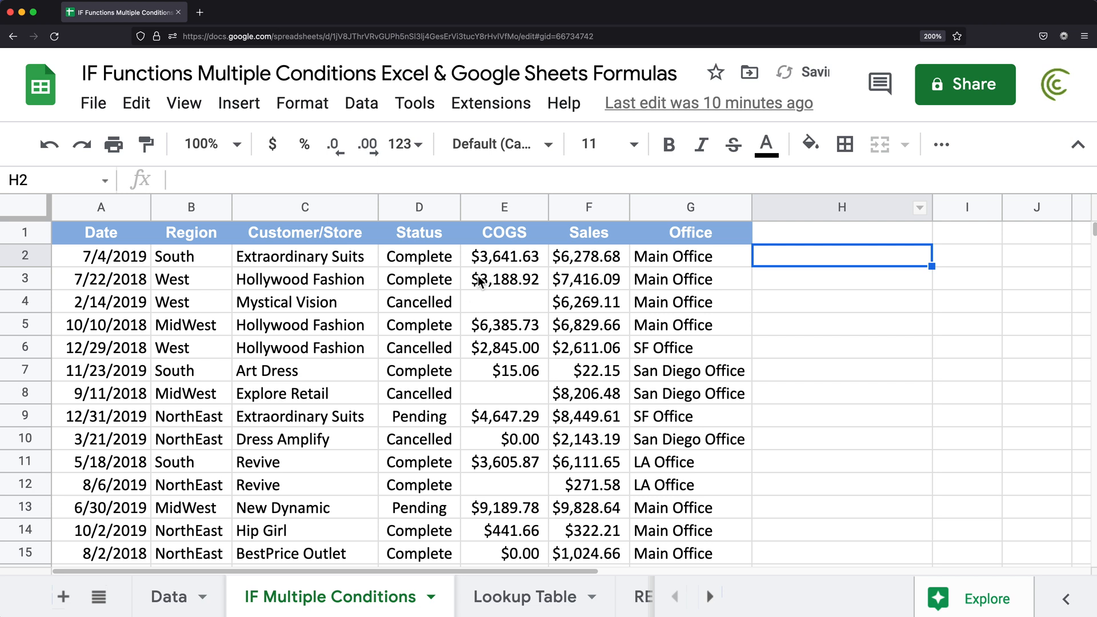
pyautogui.moveTo(502, 254); pyautogui.dragTo(523, 387)
pyautogui.moveTo(572, 256); pyautogui.dragTo(572, 402)
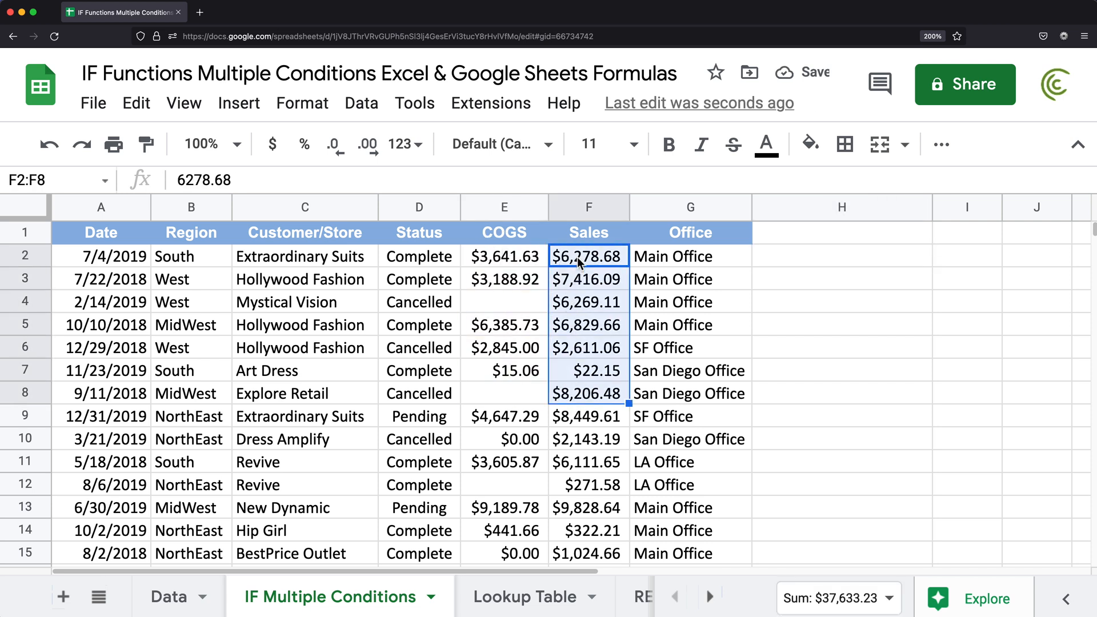
pyautogui.moveTo(509, 260); pyautogui.dragTo(563, 262)
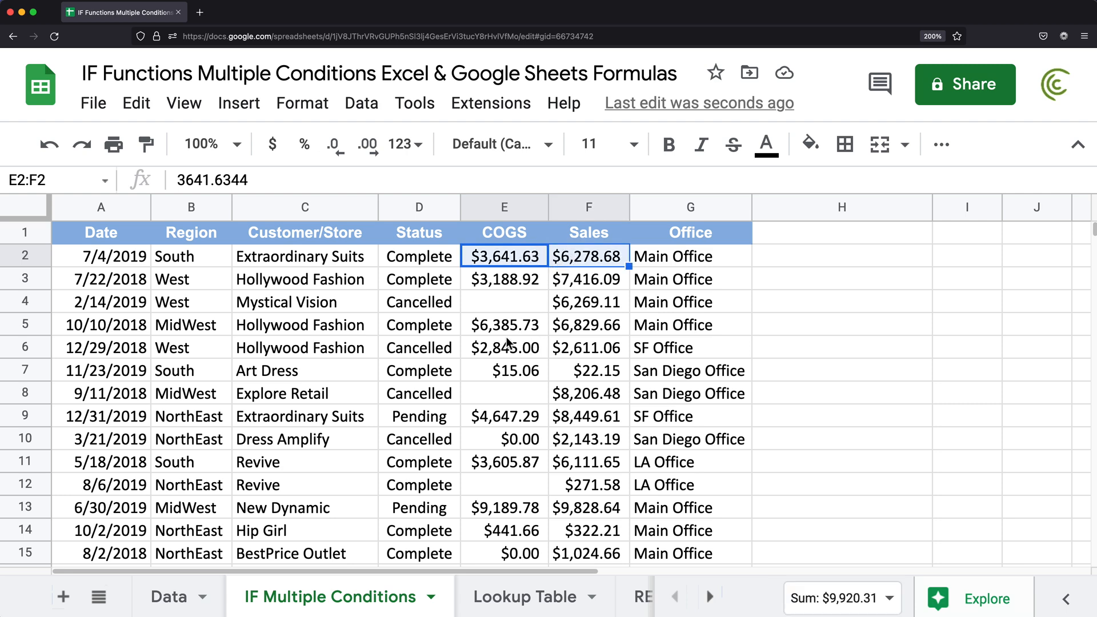
pyautogui.click(509, 307)
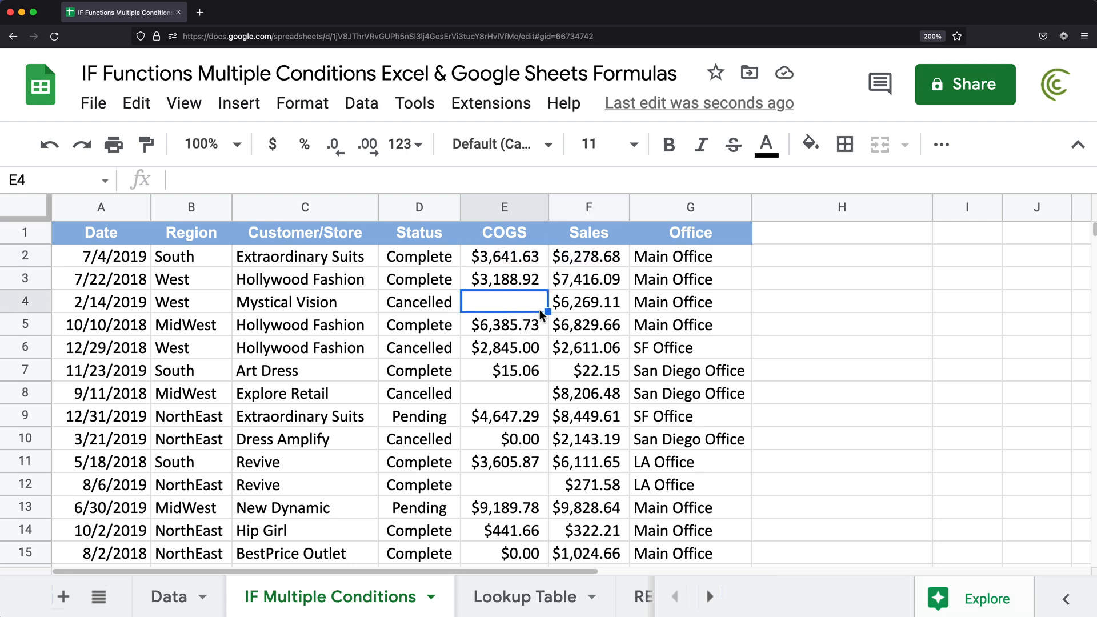
pyautogui.click(520, 390)
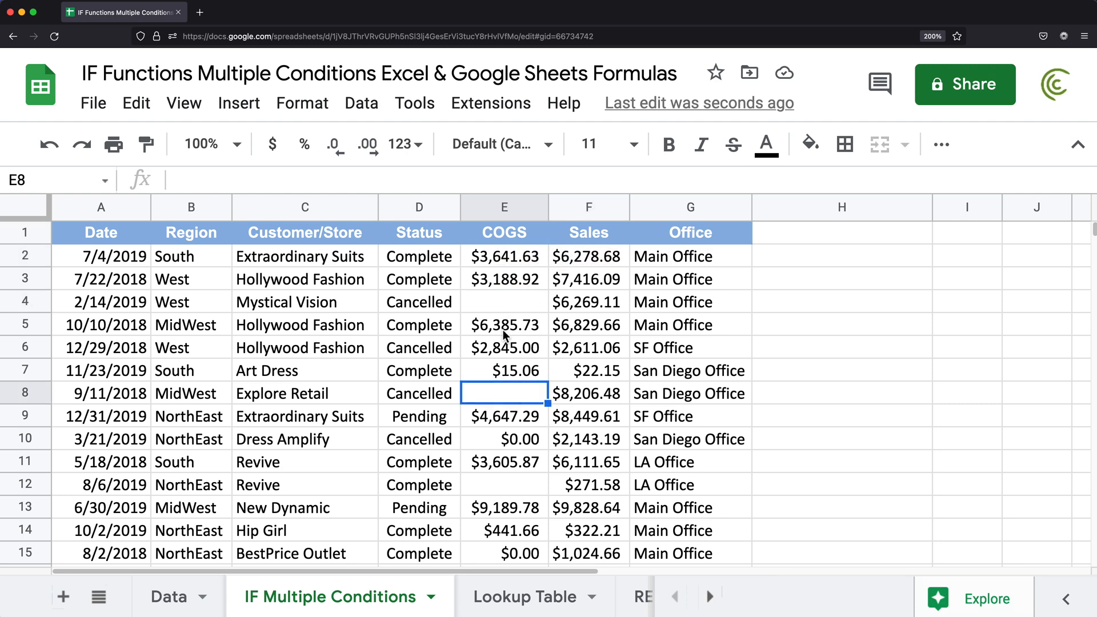
# Step: Start an IF formula in H2 that tests whether the COGS cell is not blank, using E2<>"" as the condition
pyautogui.click(798, 264)
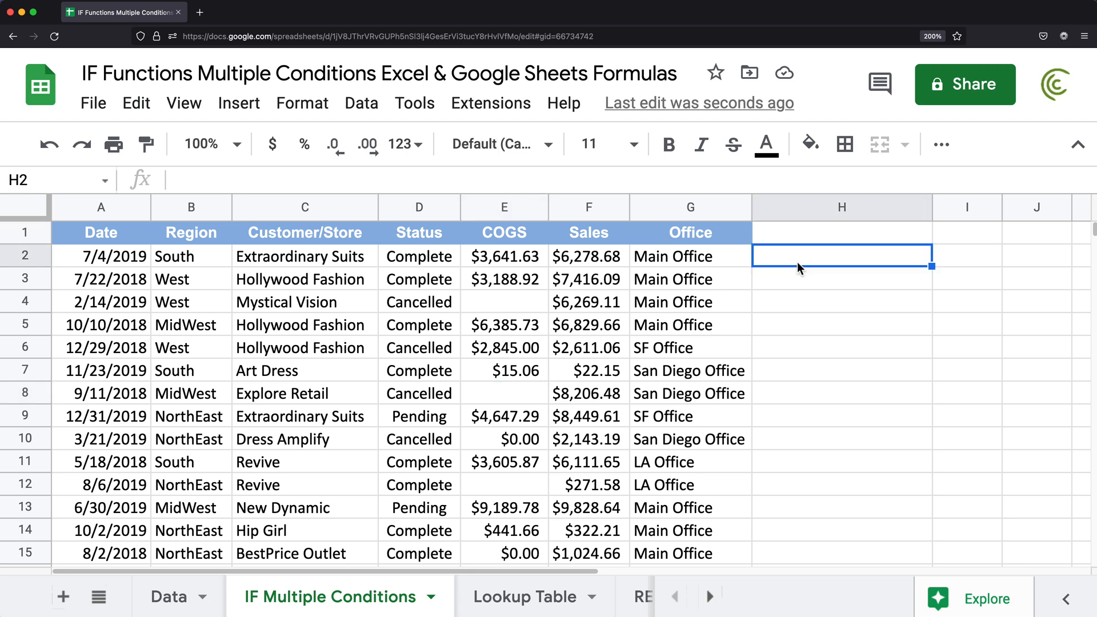
pyautogui.write('=IF(')
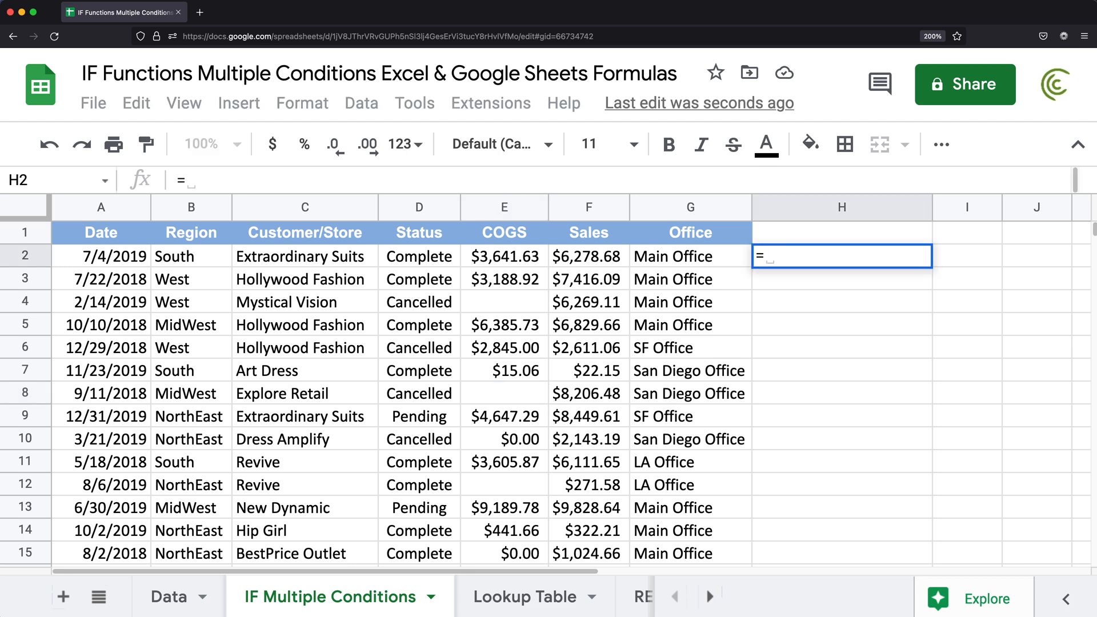
pyautogui.click(517, 260)
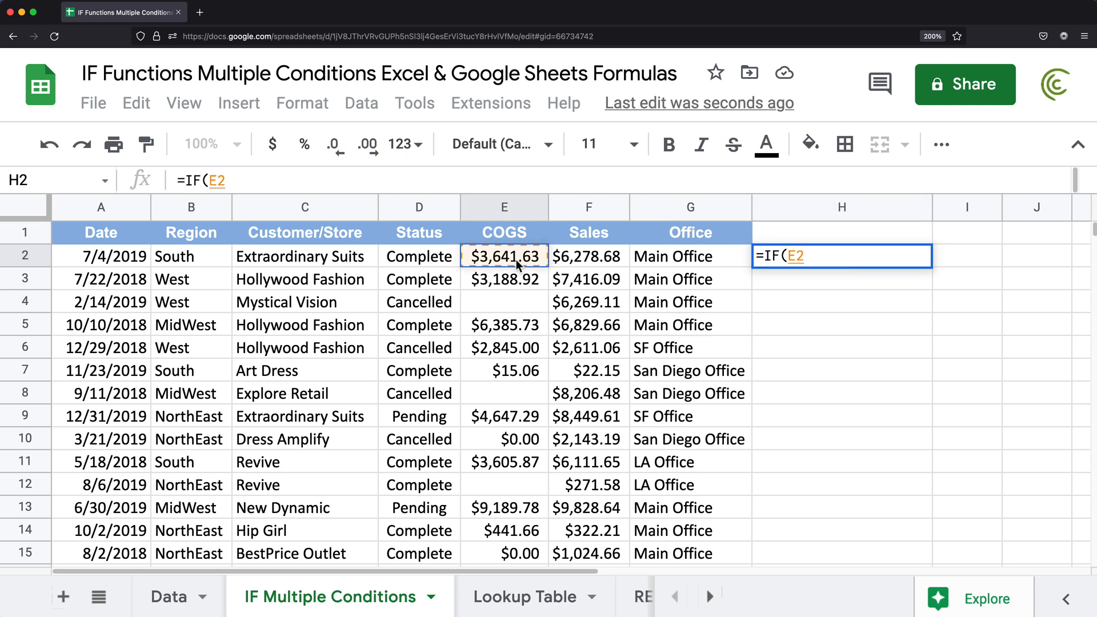
pyautogui.write('<>""')
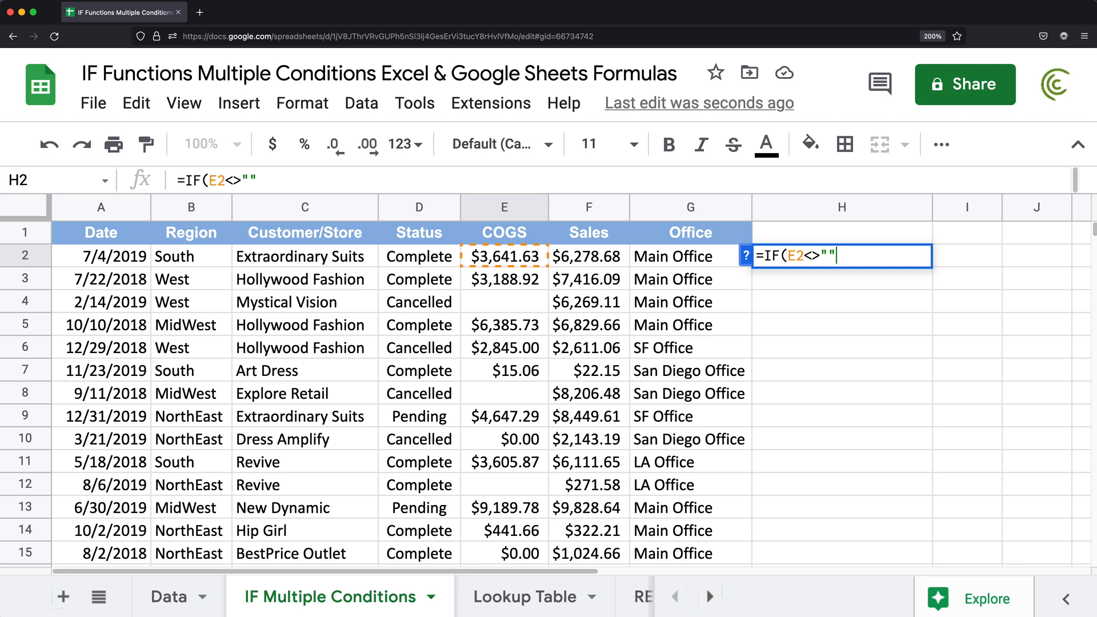
pyautogui.write(',')
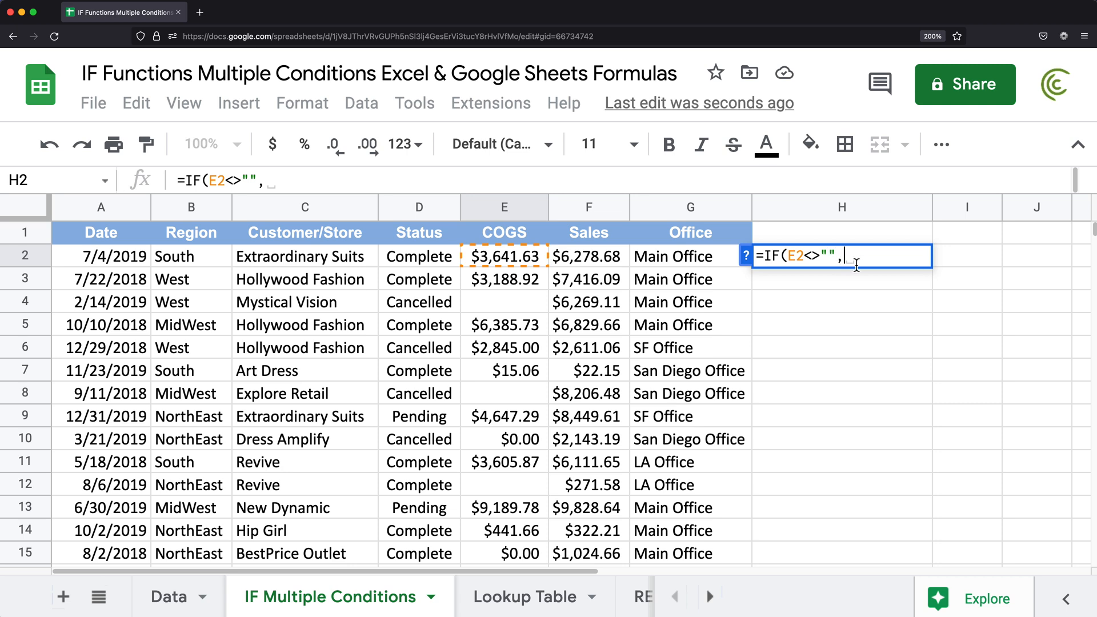
# Step: Complete the H2 formula as =IF(E2<>"",F2-E2,"") and accept the suggested autofill for the rest of column H
pyautogui.click(603, 258)
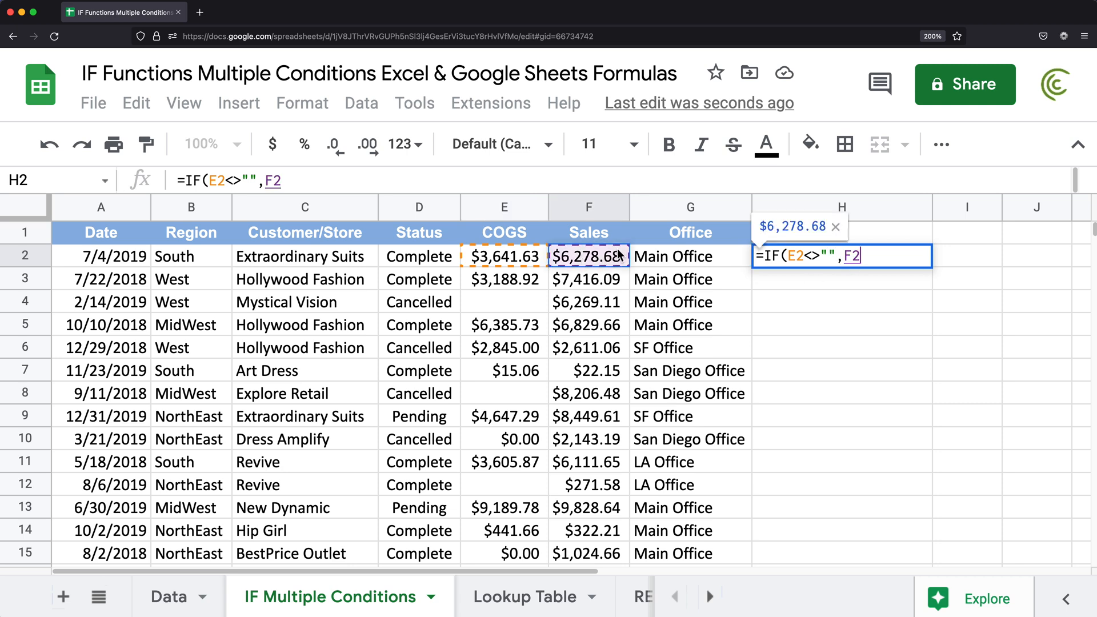
pyautogui.write('-')
pyautogui.click(535, 258)
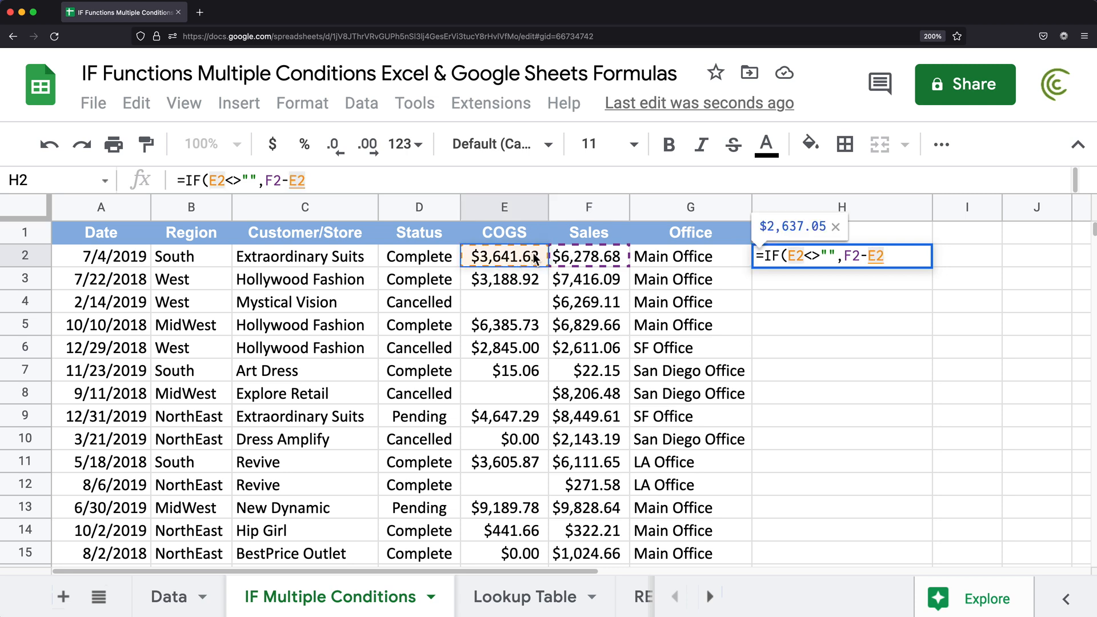
pyautogui.write(',')
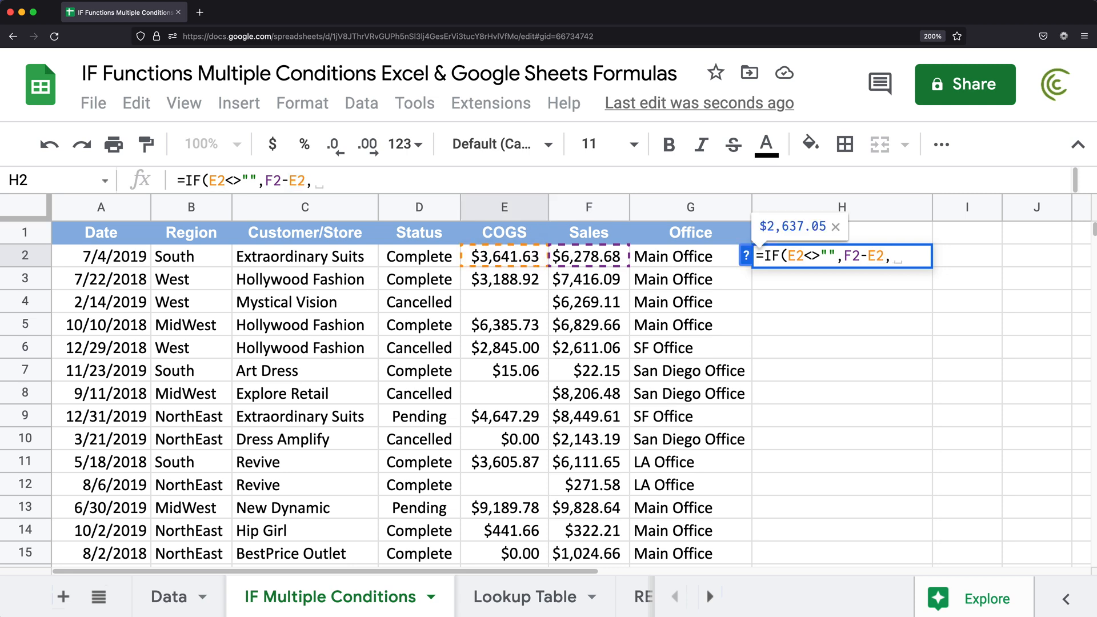
pyautogui.write('"")')
pyautogui.press('Delete')
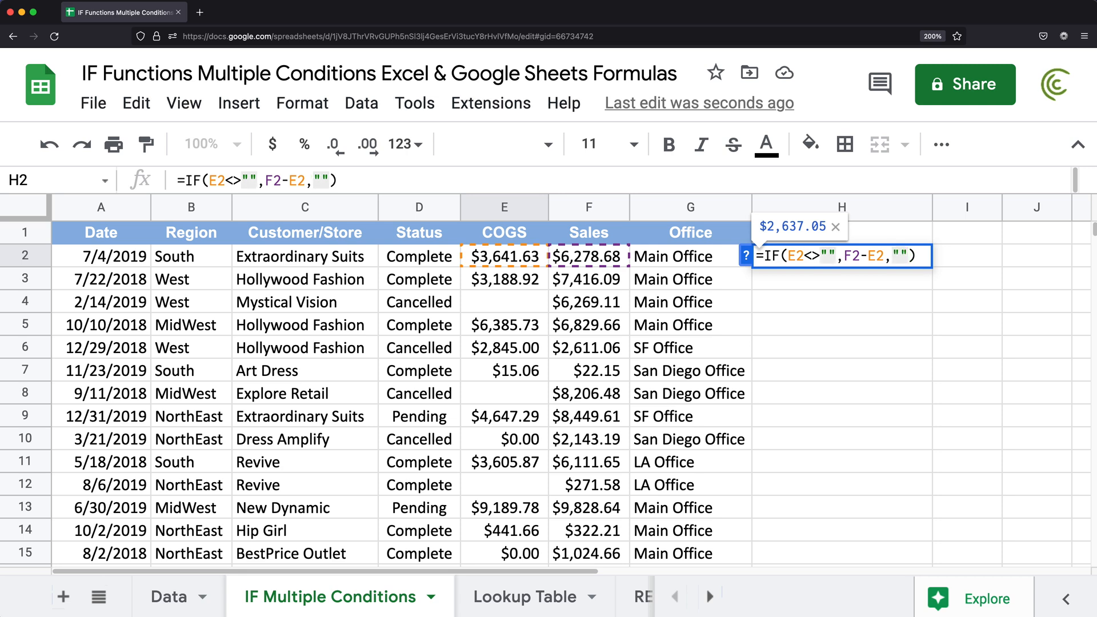
pyautogui.write('"')
pyautogui.hotkey('ctrl', 'b')
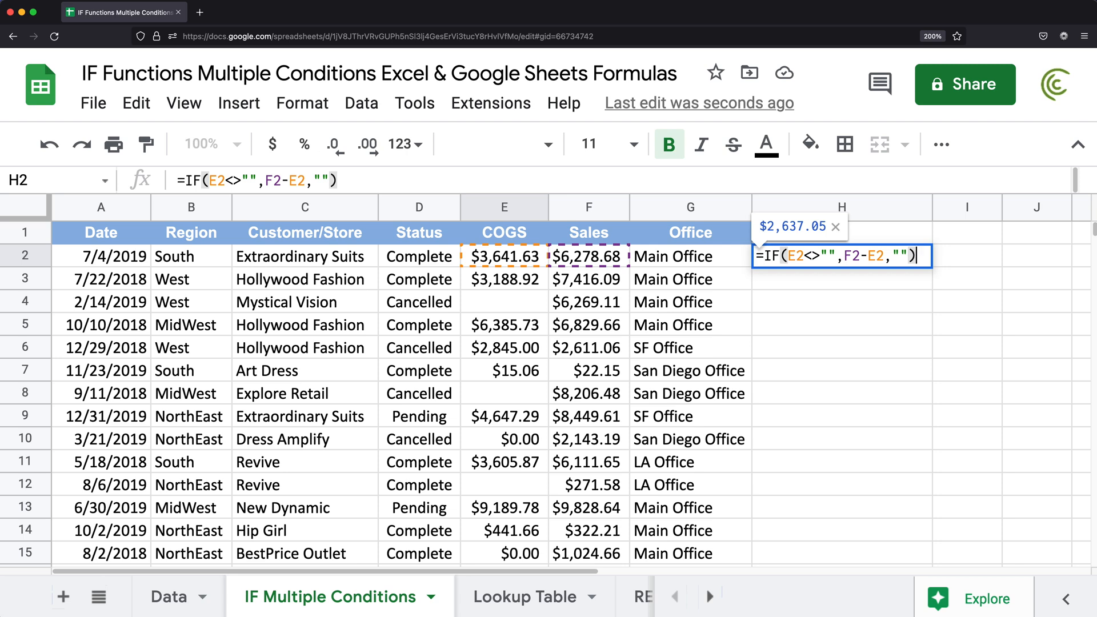
pyautogui.press('Return')
pyautogui.click(492, 415)
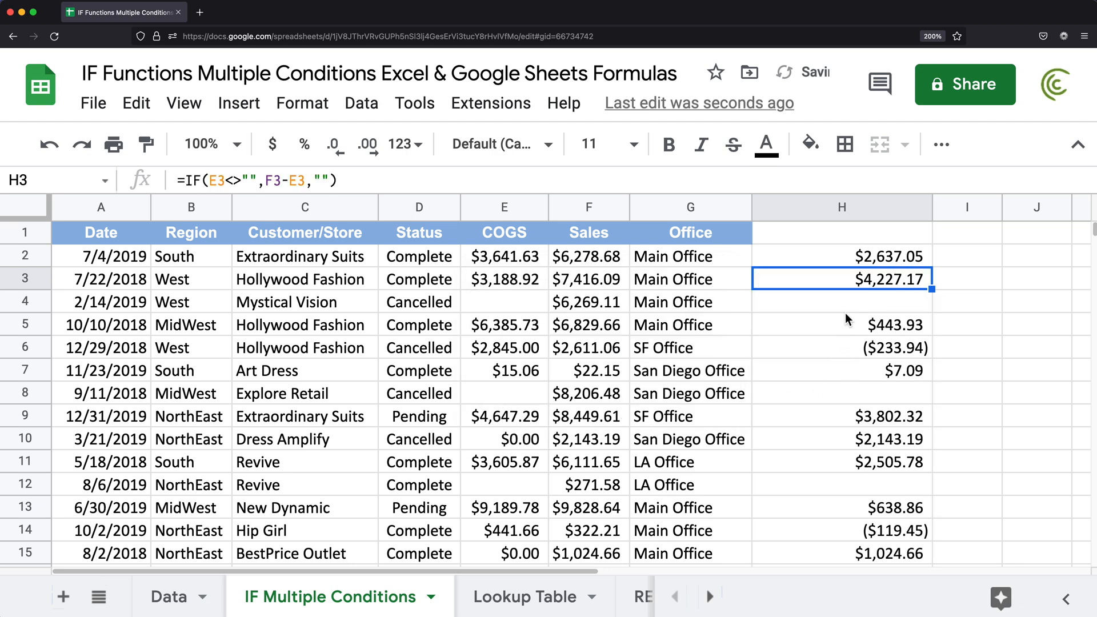
# Step: Examine the column H results for the blank COGS row and for the Cancelled and Pending rows in the Status column
pyautogui.click(501, 307)
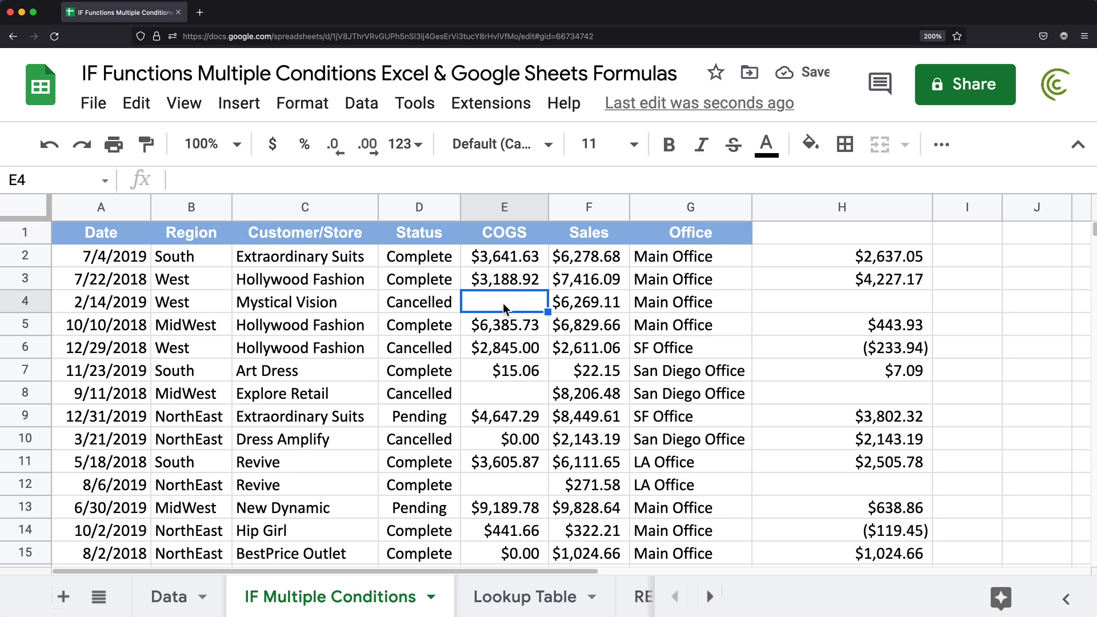
pyautogui.click(843, 307)
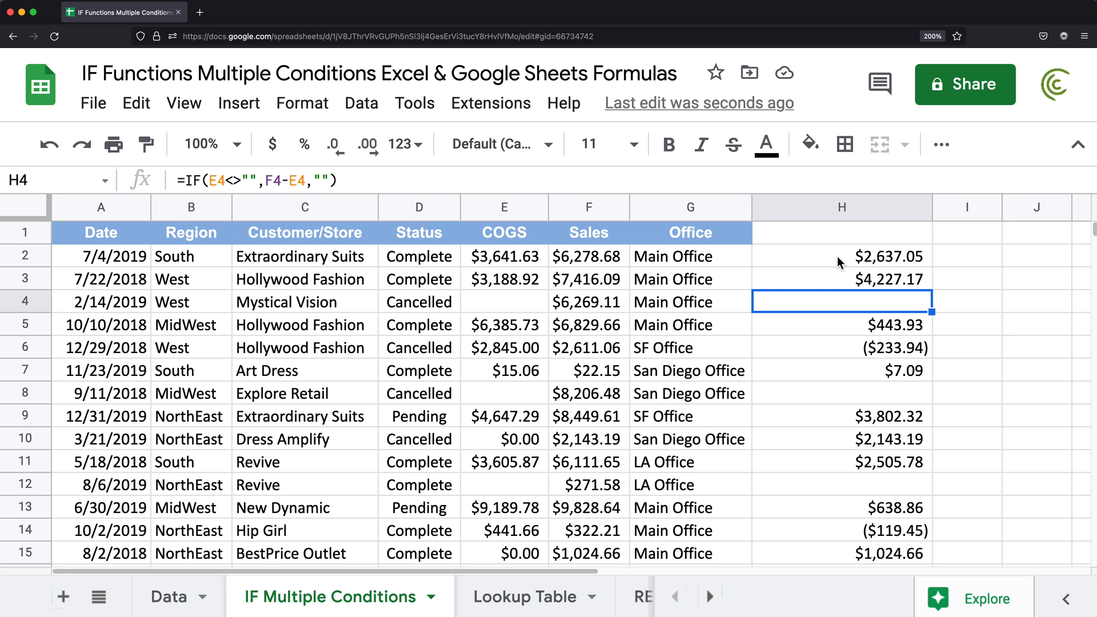
pyautogui.click(798, 260)
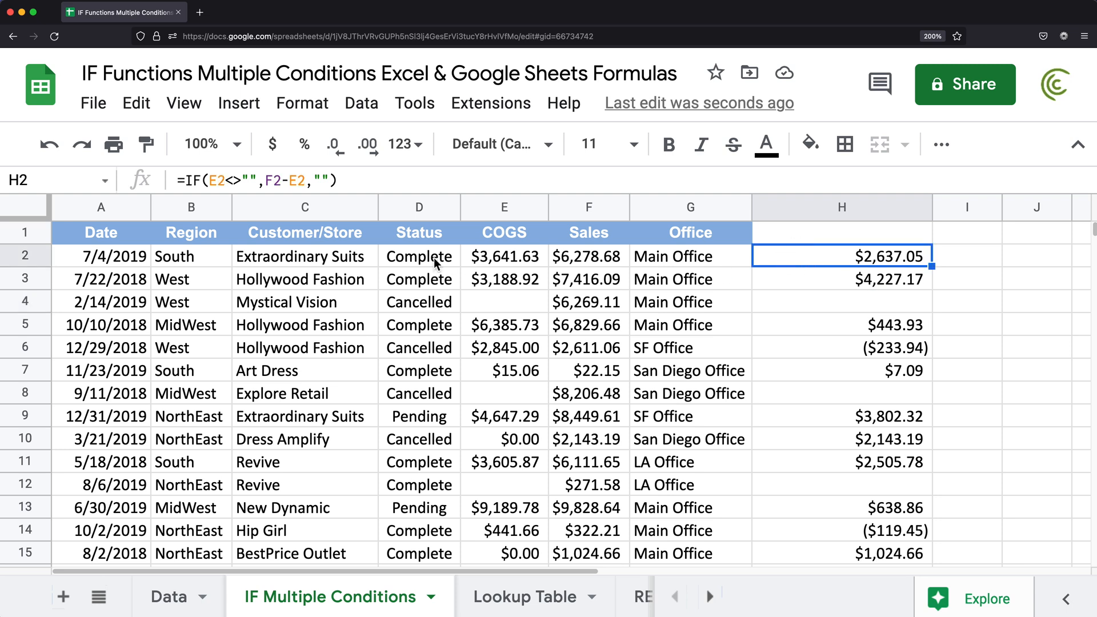
pyautogui.moveTo(424, 257); pyautogui.dragTo(424, 464)
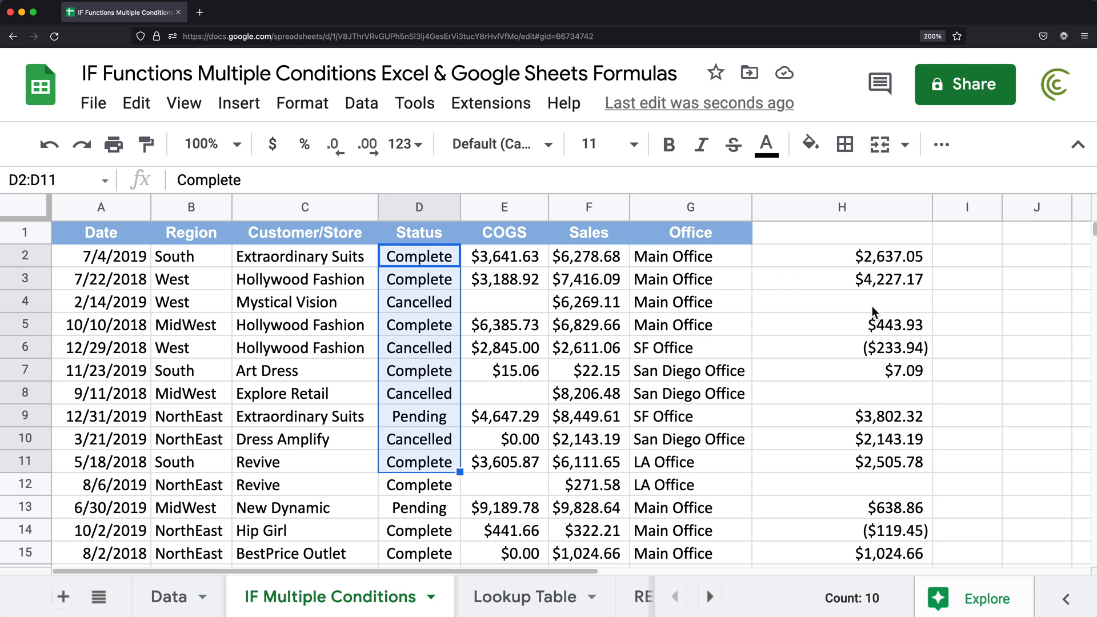
pyautogui.moveTo(456, 350); pyautogui.dragTo(908, 354)
pyautogui.moveTo(435, 417); pyautogui.dragTo(906, 421)
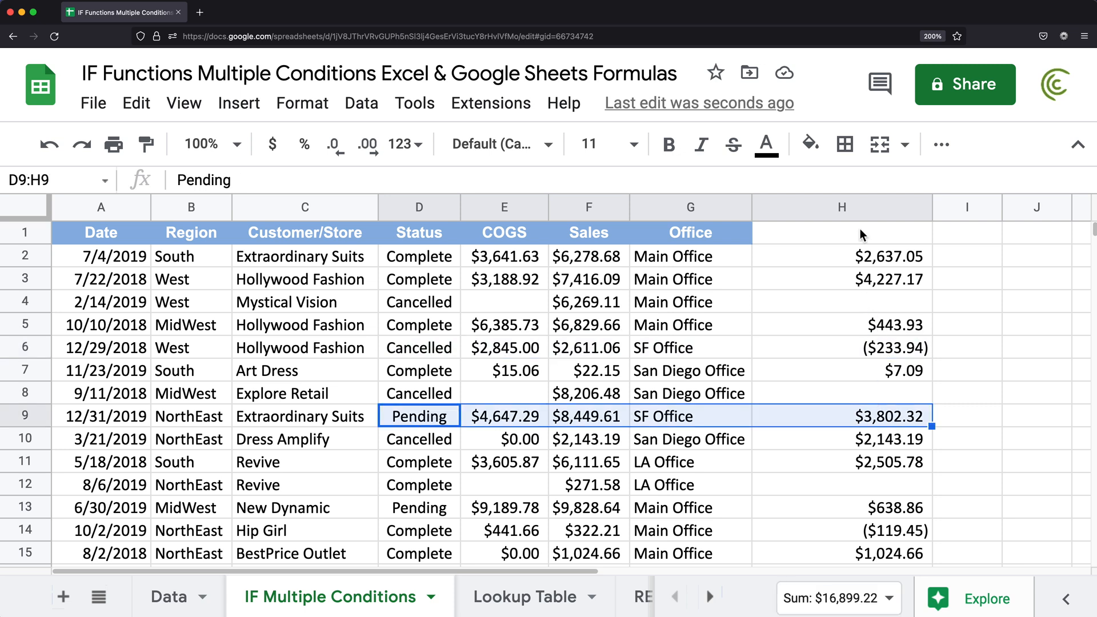
pyautogui.click(411, 259)
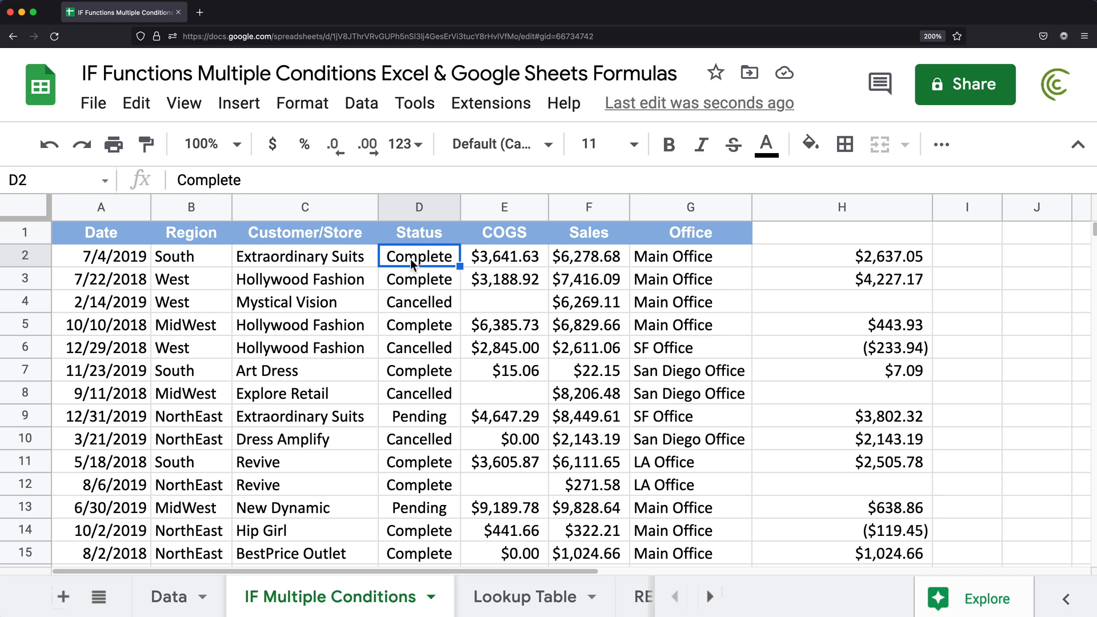
pyautogui.click(508, 301)
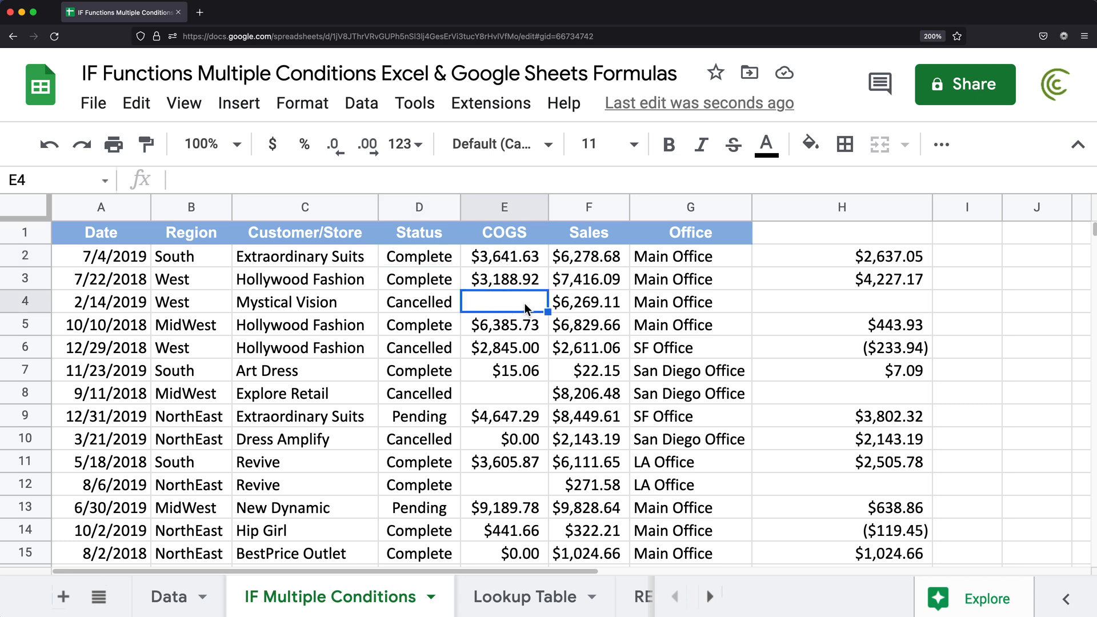
# Step: Wrap the E2<>"" condition of the H2 formula in an AND function
pyautogui.doubleClick(822, 260)
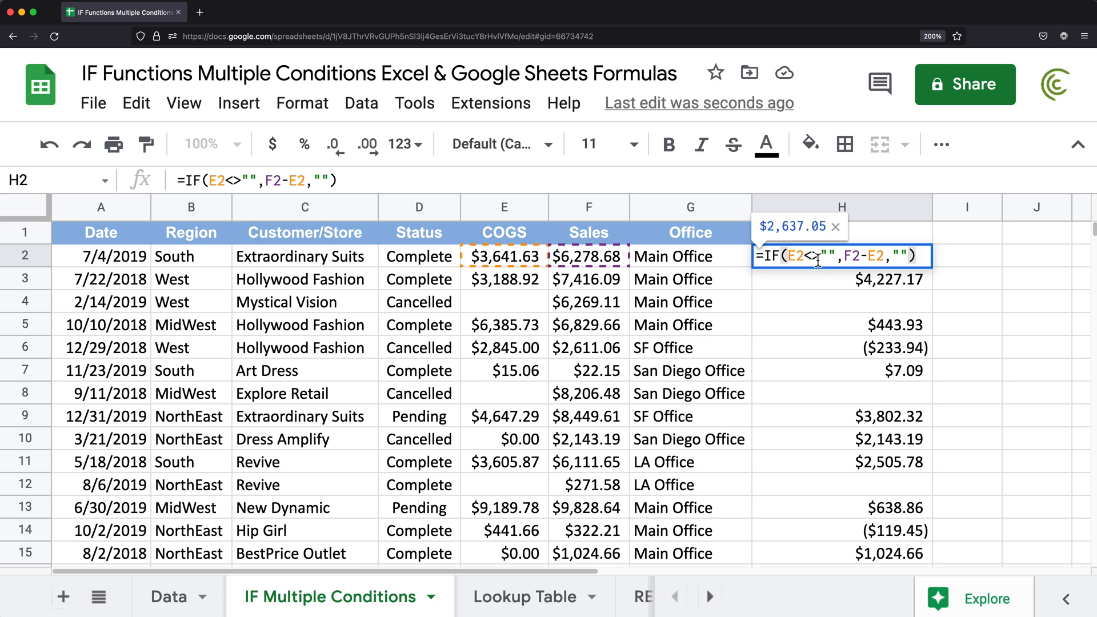
pyautogui.click(789, 261)
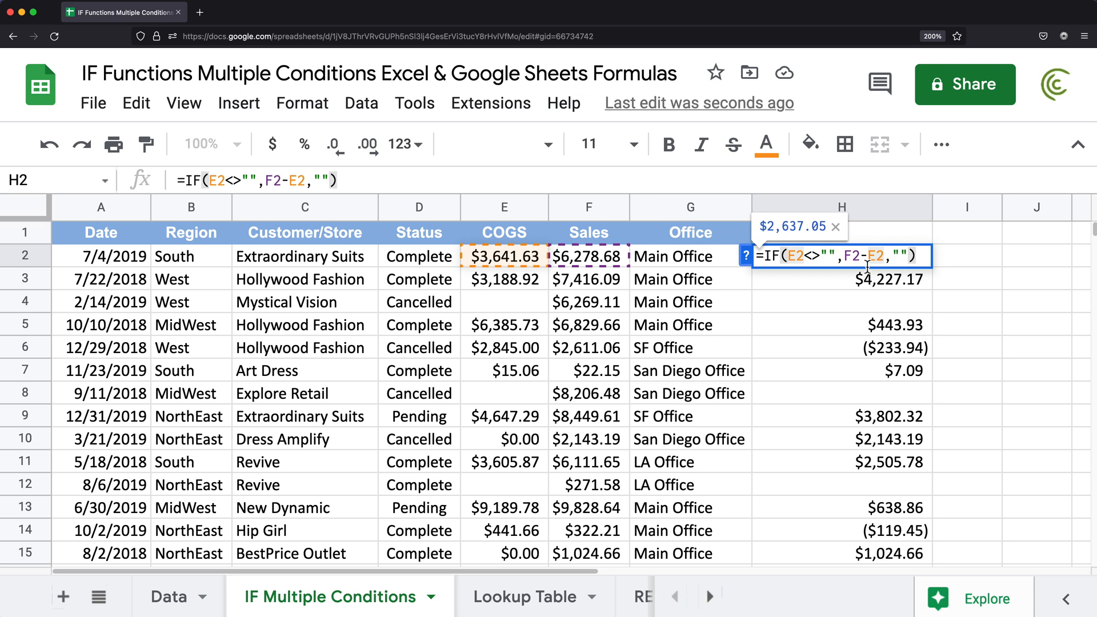
pyautogui.click(844, 256)
pyautogui.moveTo(794, 256); pyautogui.dragTo(841, 255)
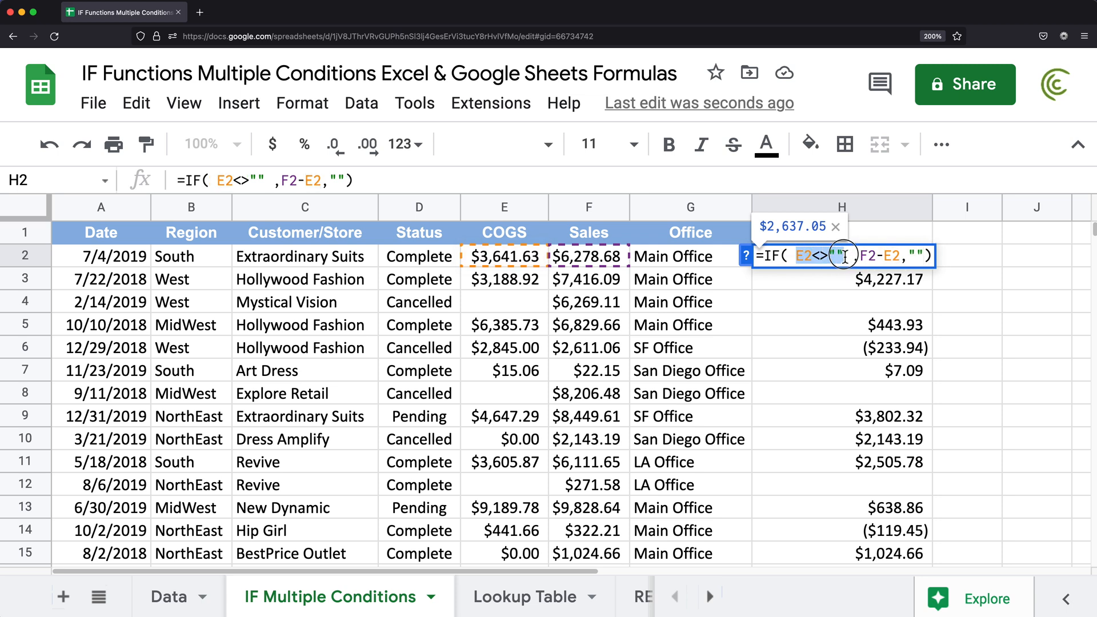
pyautogui.press('Left')
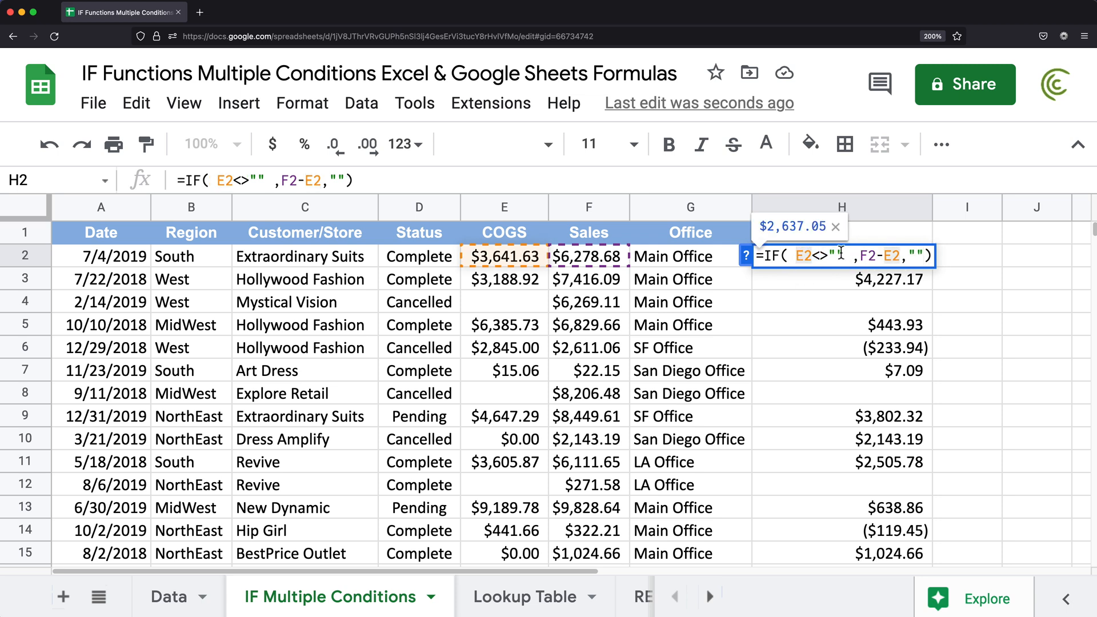
pyautogui.press('BackSpace')
pyautogui.write('AND(')
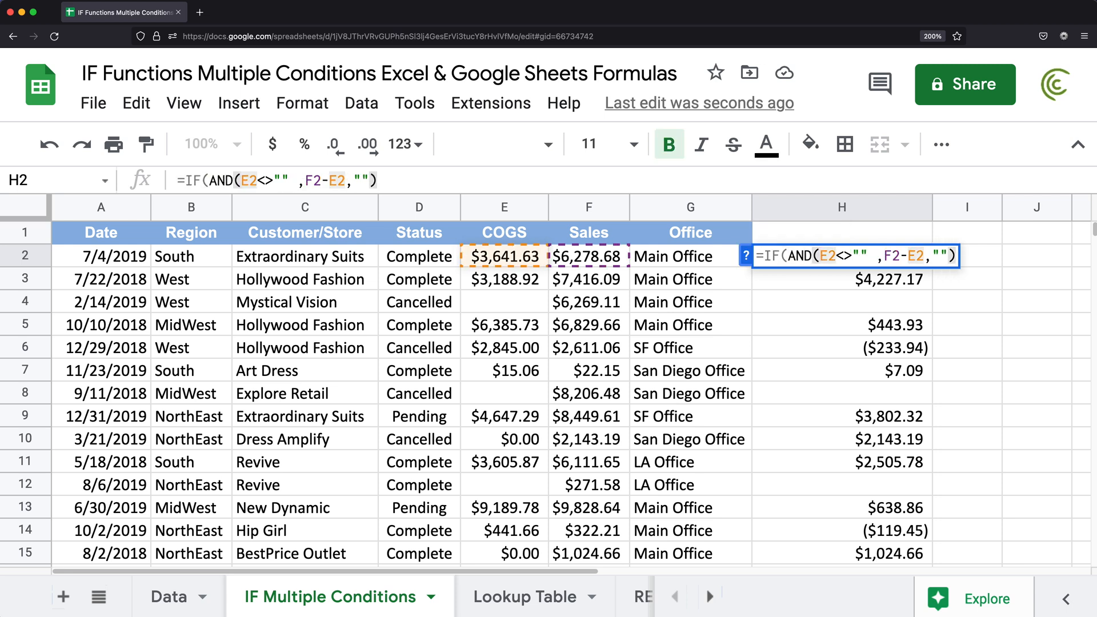
pyautogui.press('Right')
pyautogui.press('Right')
pyautogui.write(')')
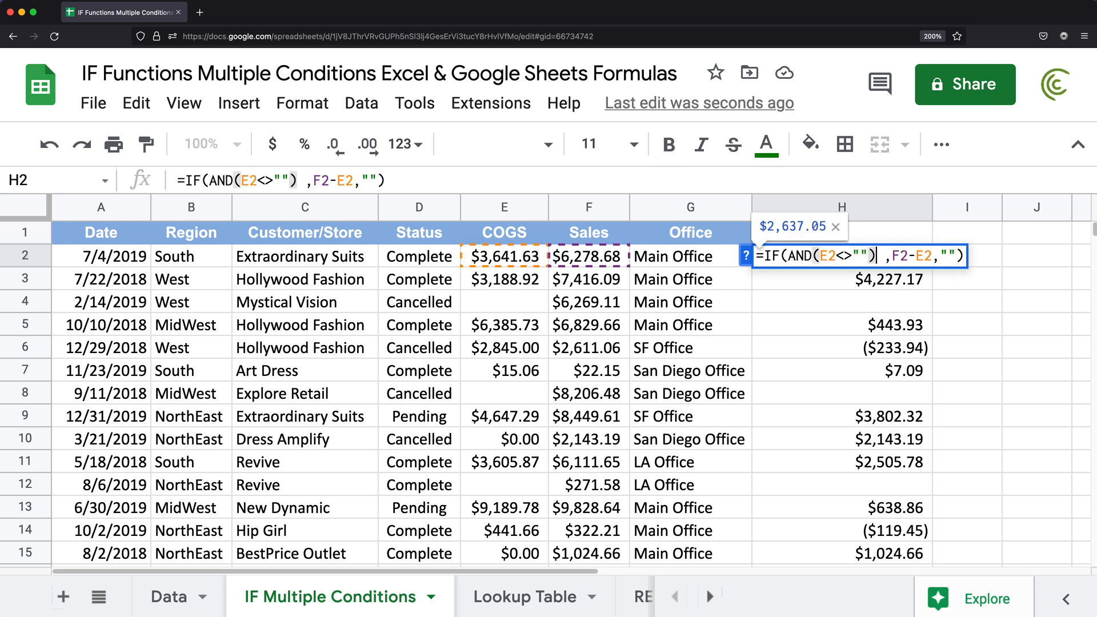
# Step: Remove the extra space after the AND condition, commit =IF(AND(E2<>""),F2-E2,"") in H2, and fill it down to H15
pyautogui.press('Left')
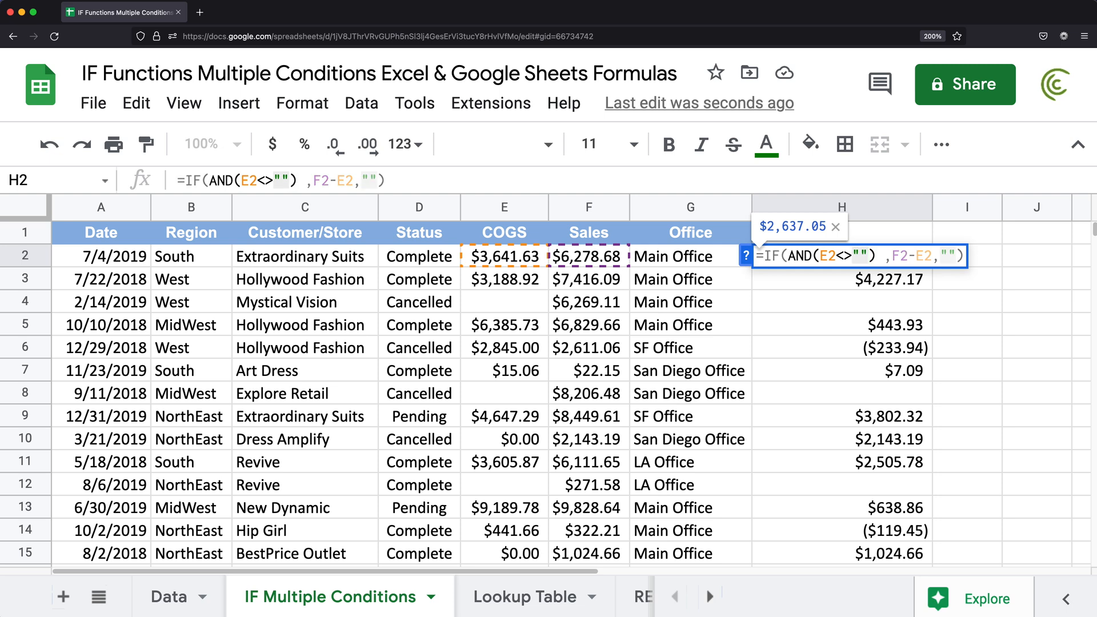
pyautogui.hotkey('shift', 'Left')
pyautogui.hotkey('shift', 'Left')
pyautogui.hotkey('shift', 'Left')
pyautogui.hotkey('shift', 'Left')
pyautogui.hotkey('shift', 'Left')
pyautogui.hotkey('shift', 'Left')
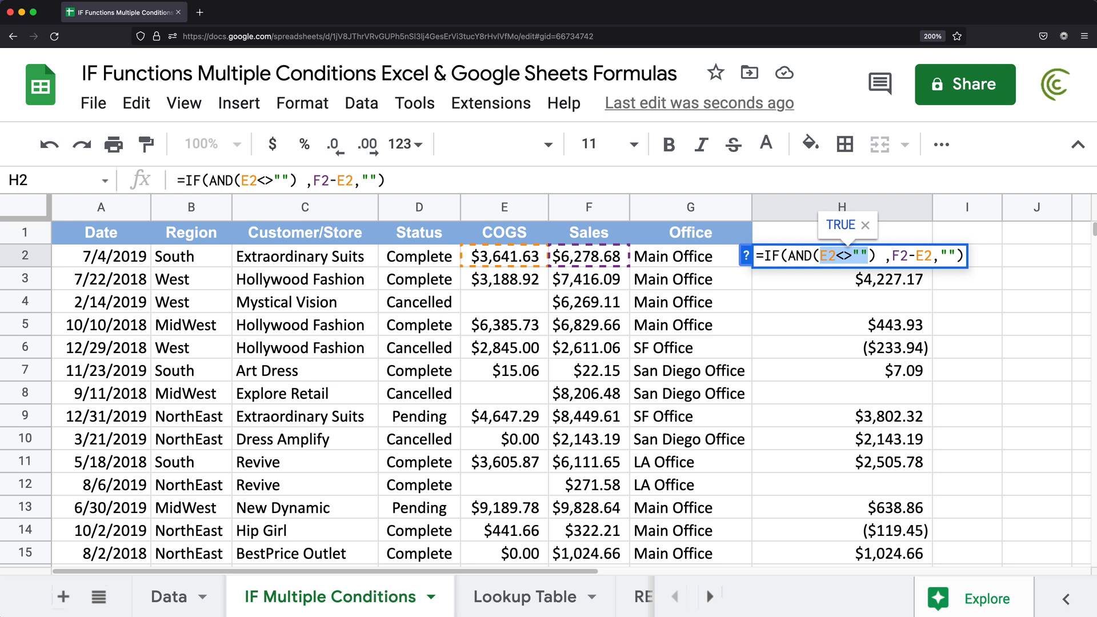
pyautogui.press('Right')
pyautogui.press('Right')
pyautogui.press('Delete')
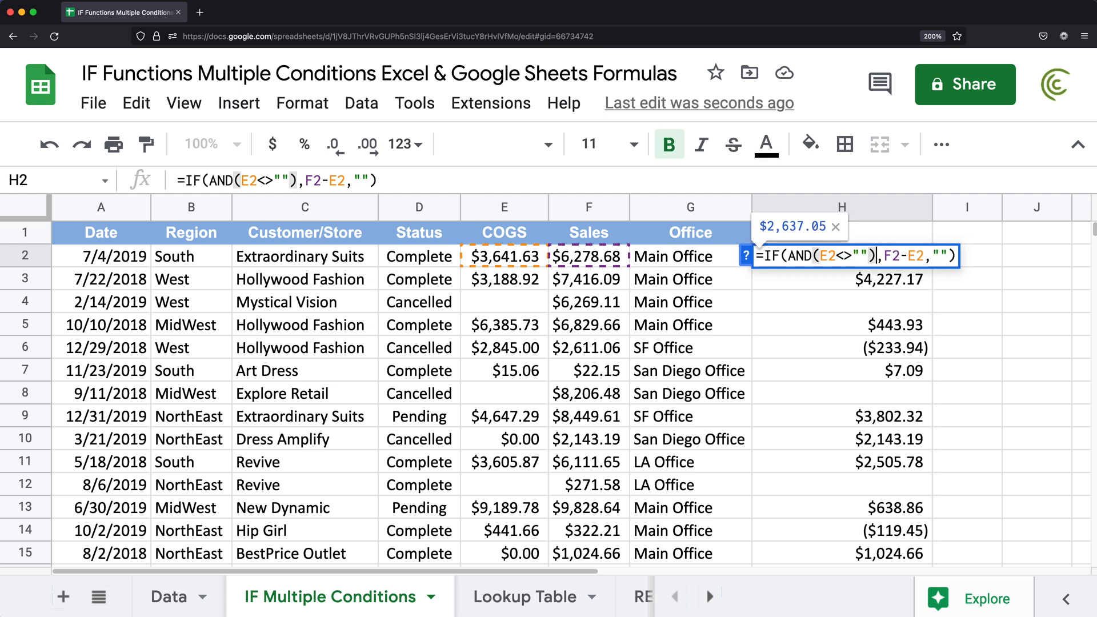
pyautogui.press('Return')
pyautogui.click(918, 253)
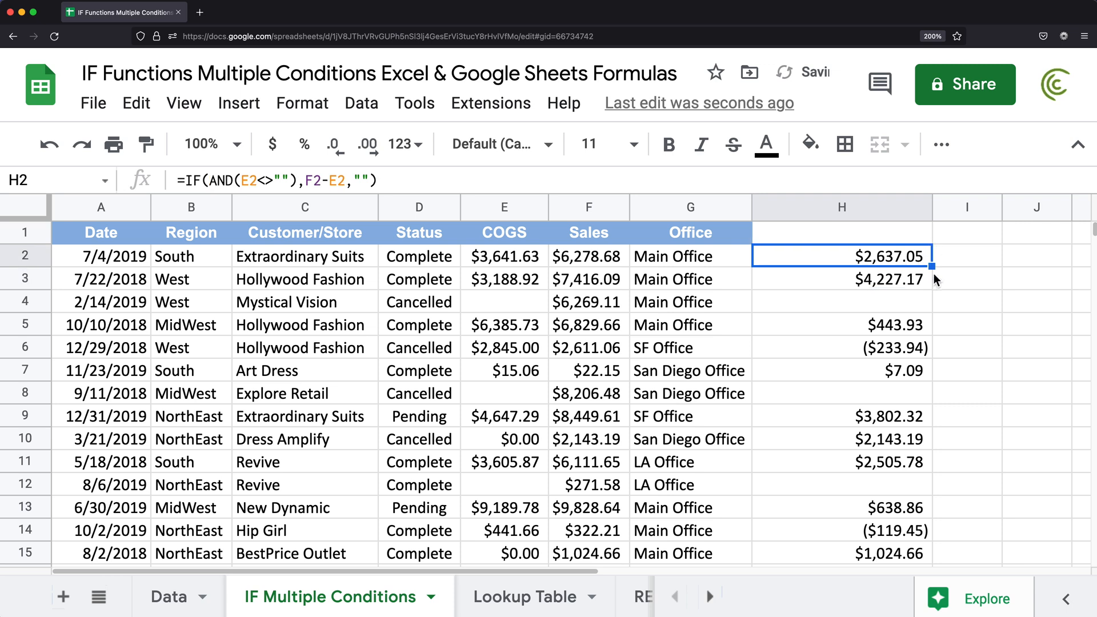
pyautogui.moveTo(933, 269); pyautogui.dragTo(937, 558)
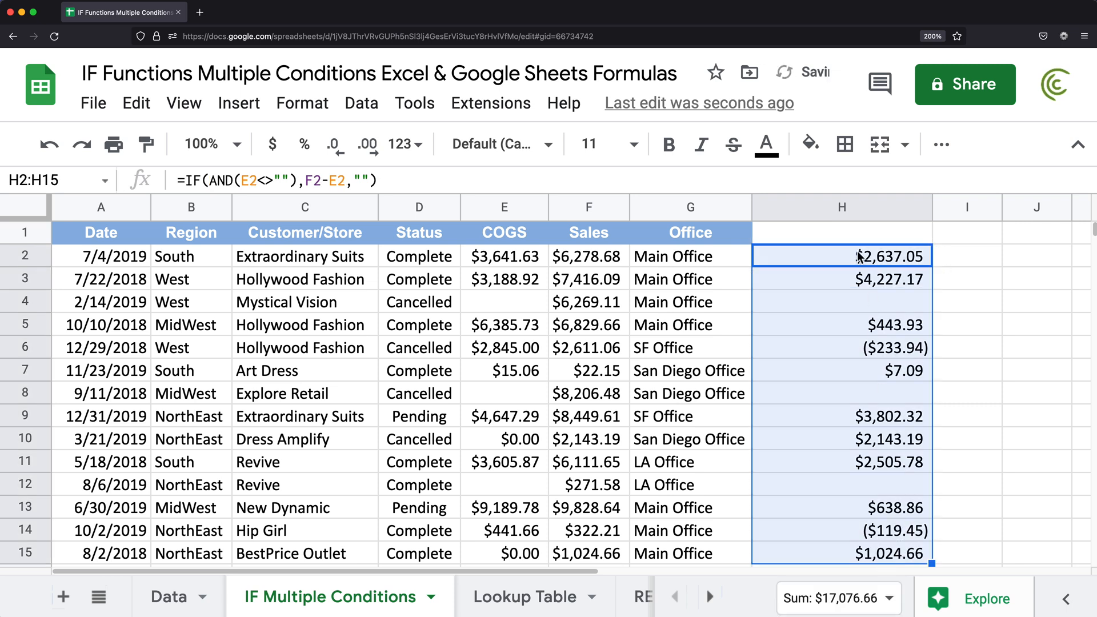
# Step: Add D2="Complete" as a second condition inside the AND function of the H2 formula
pyautogui.doubleClick(850, 263)
pyautogui.click(868, 257)
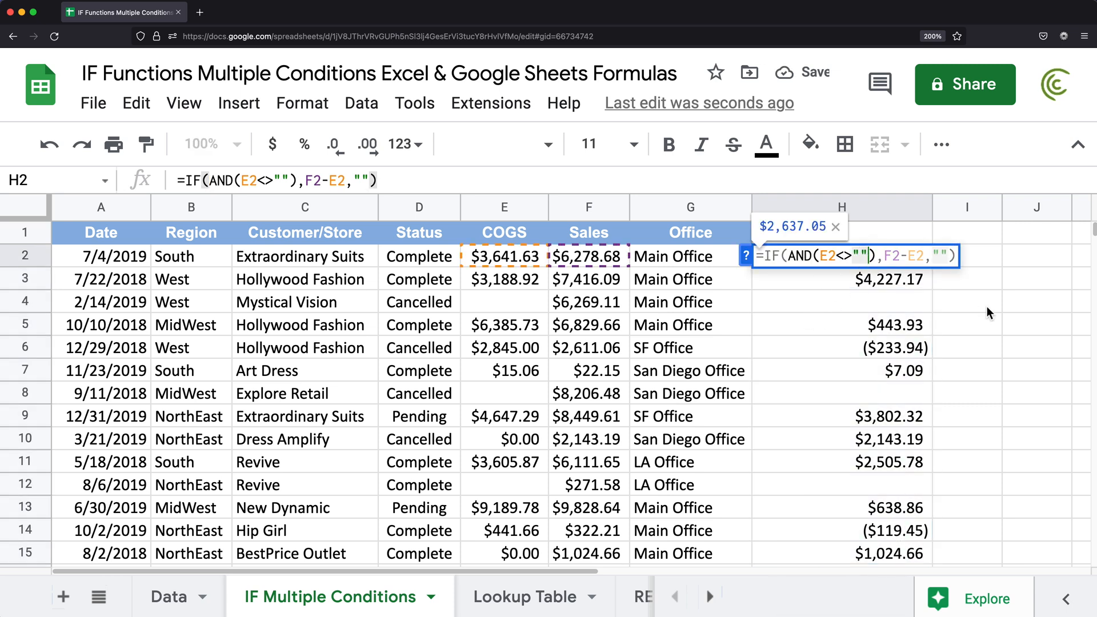
pyautogui.write(',')
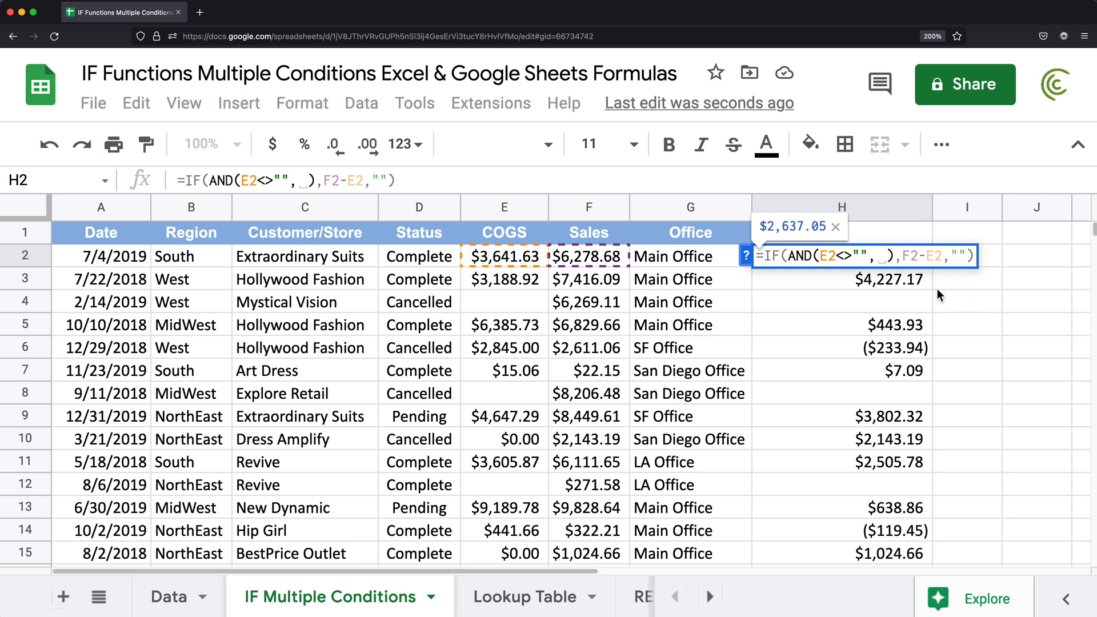
pyautogui.click(419, 263)
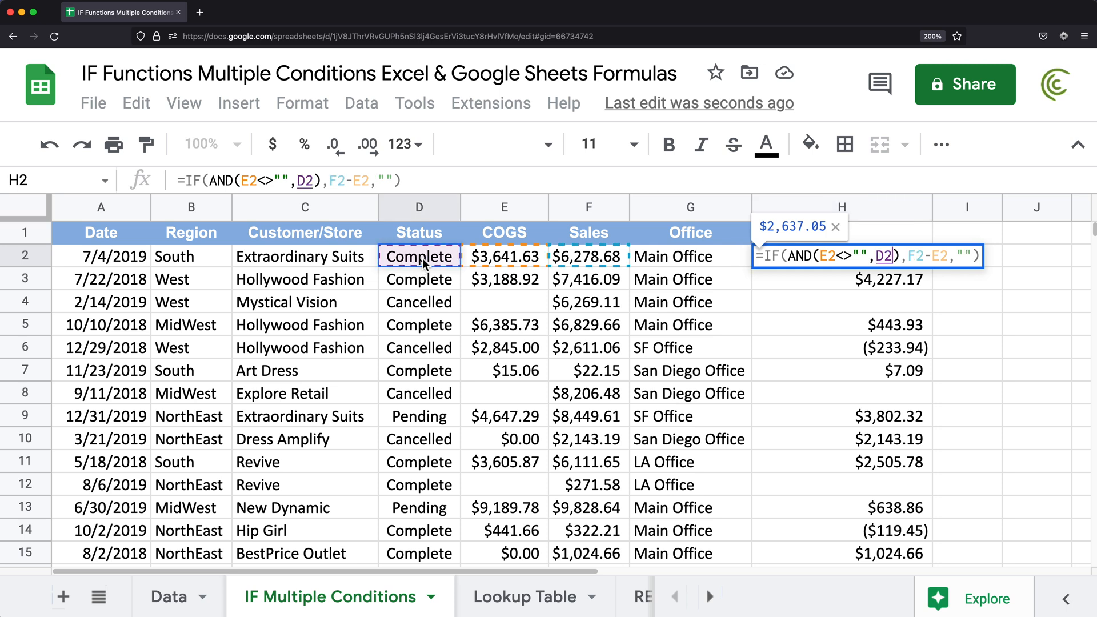
pyautogui.write('="Complete"')
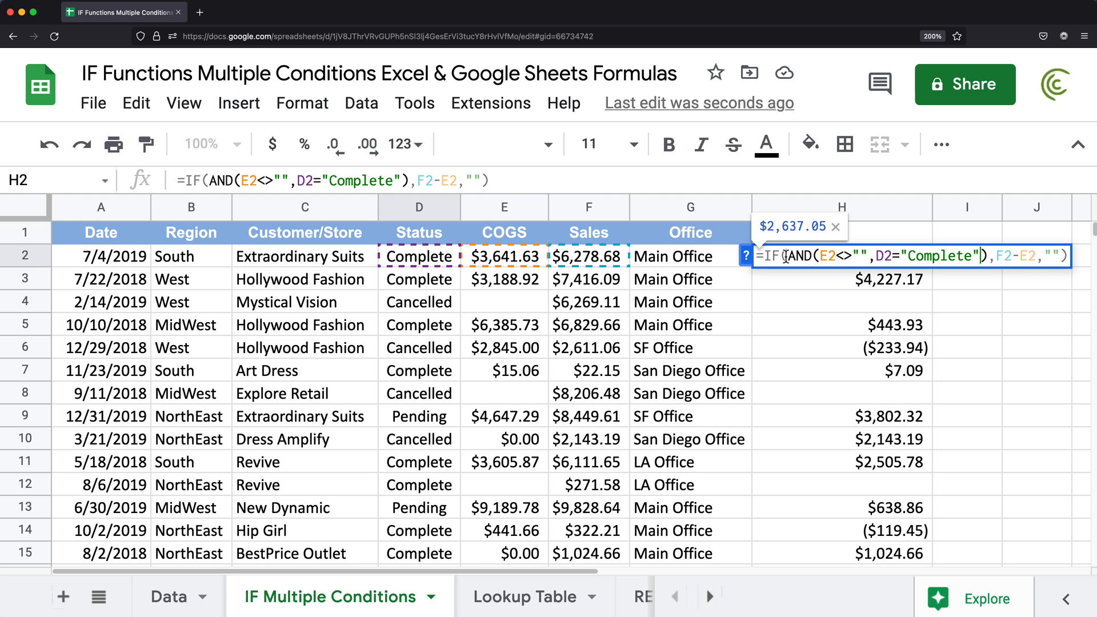
# Step: Check the formula's conditions, commit =IF(AND(E2<>"",D2="Complete"),F2-E2,"") in H2, and fill it down to H16
pyautogui.moveTo(821, 256); pyautogui.dragTo(873, 259)
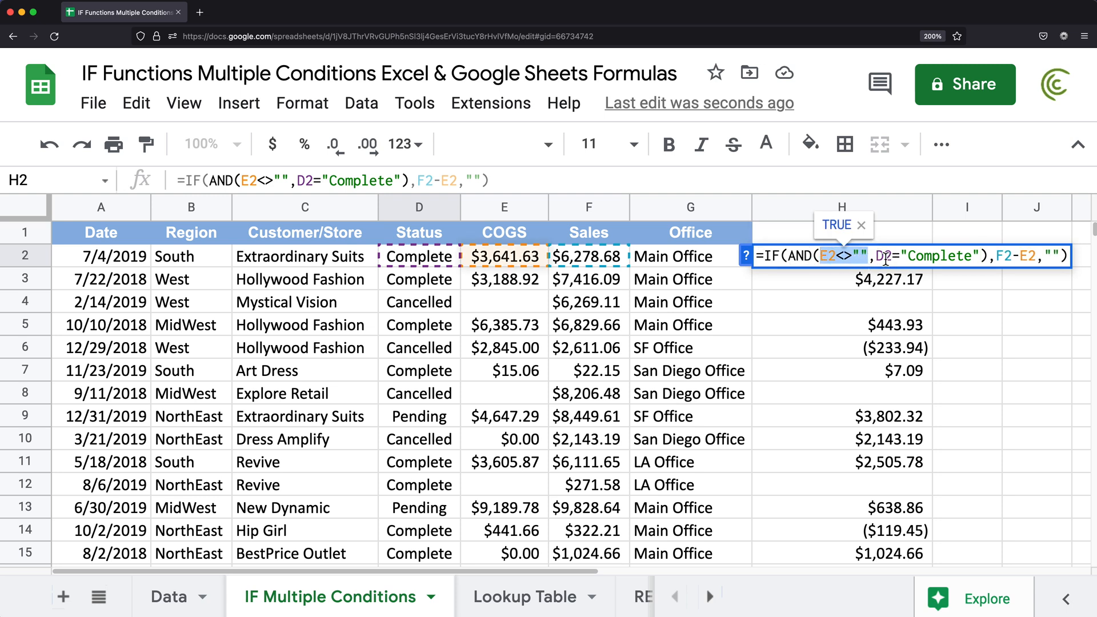
pyautogui.doubleClick(885, 257)
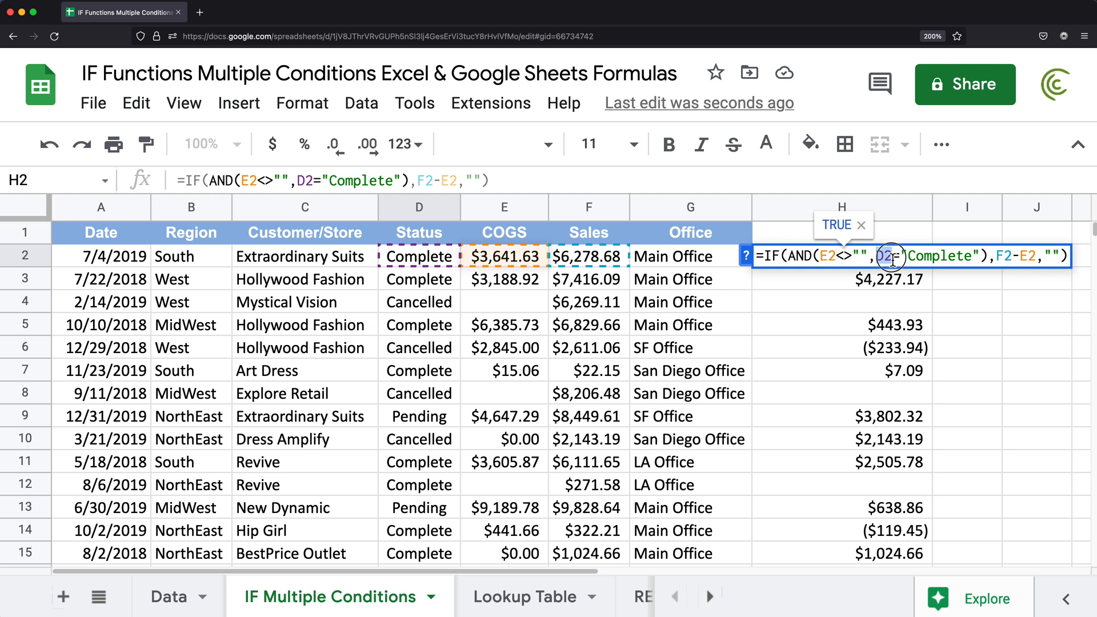
pyautogui.click(980, 260)
pyautogui.moveTo(989, 261); pyautogui.dragTo(828, 257)
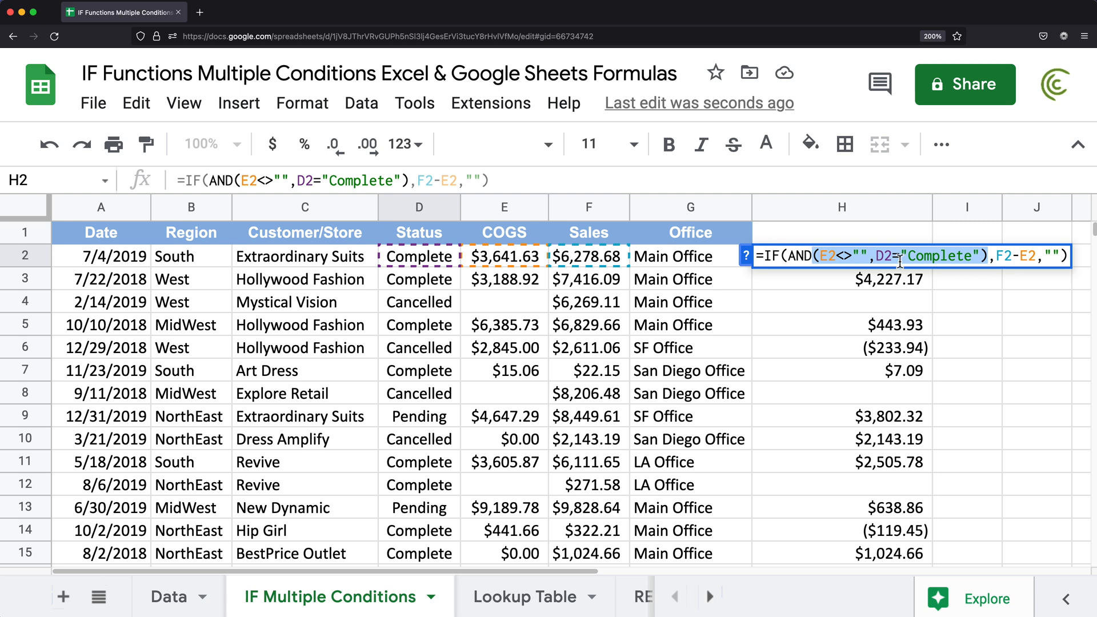
pyautogui.moveTo(995, 257); pyautogui.dragTo(1037, 261)
pyautogui.click(1065, 257)
pyautogui.press('Return')
pyautogui.click(889, 260)
pyautogui.moveTo(932, 267); pyautogui.dragTo(878, 450)
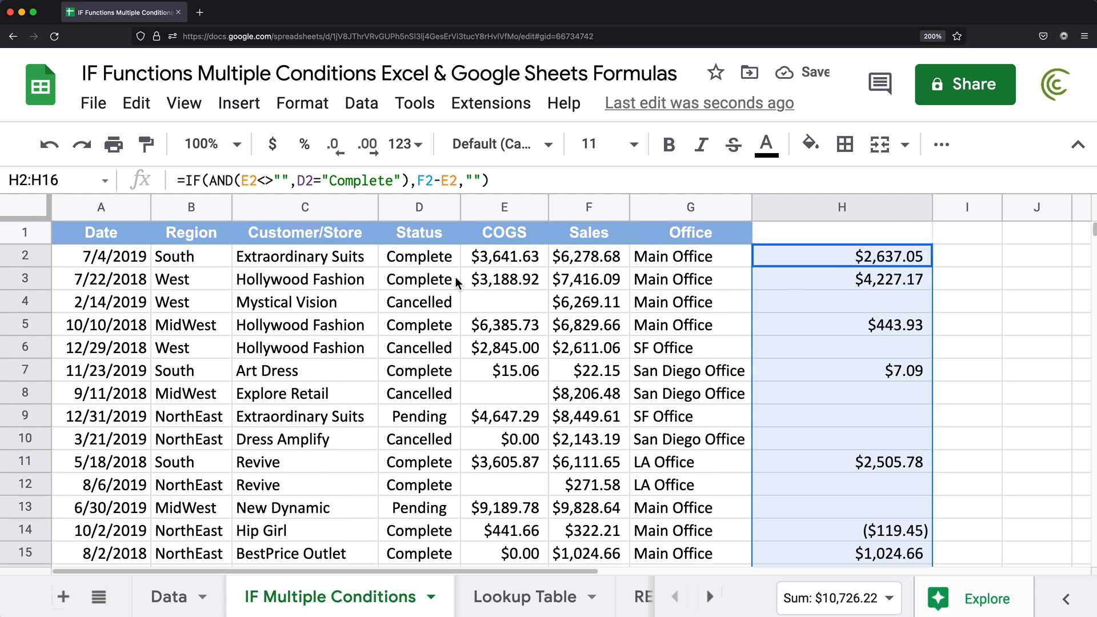
# Step: Compare the column H results with the Complete rows in the Status column and the blank COGS cell in row 12
pyautogui.moveTo(430, 263); pyautogui.dragTo(436, 284)
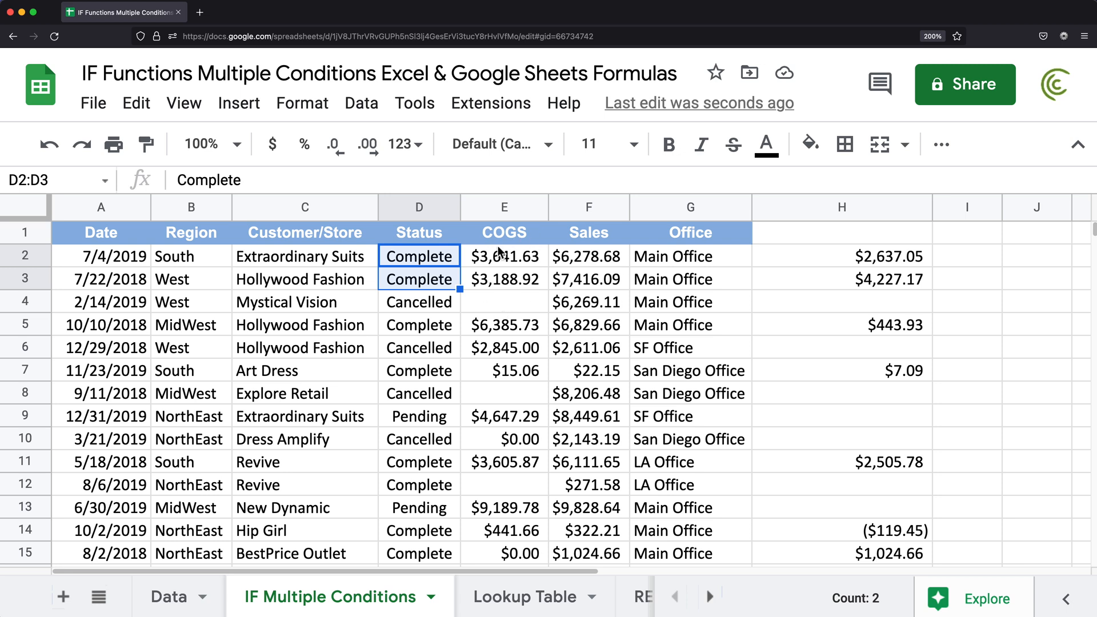
pyautogui.click(415, 485)
pyautogui.click(493, 487)
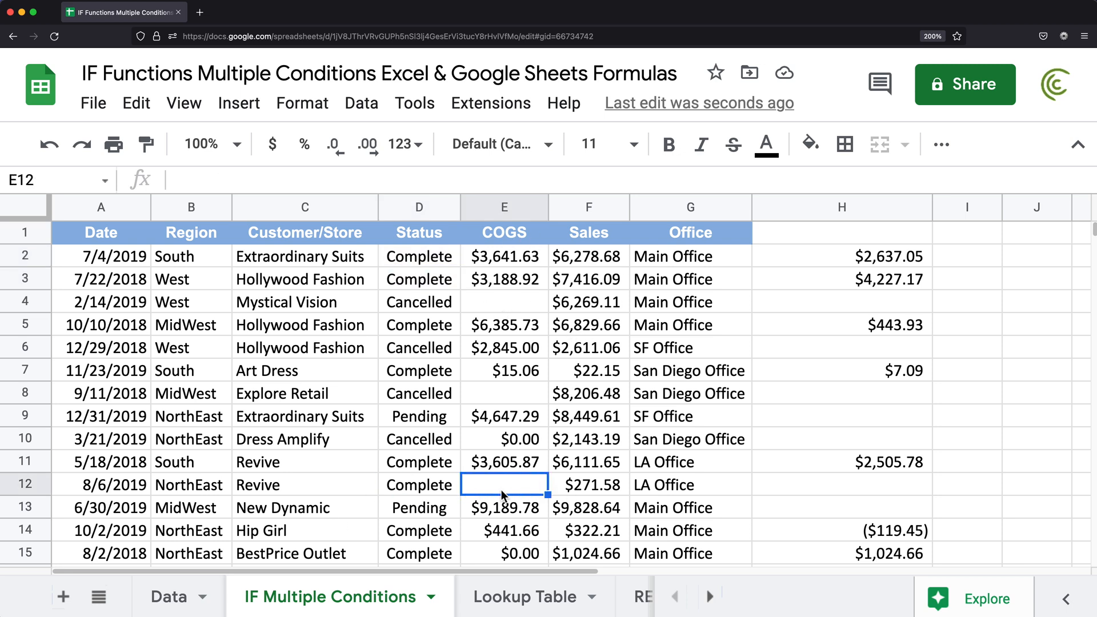
pyautogui.click(836, 487)
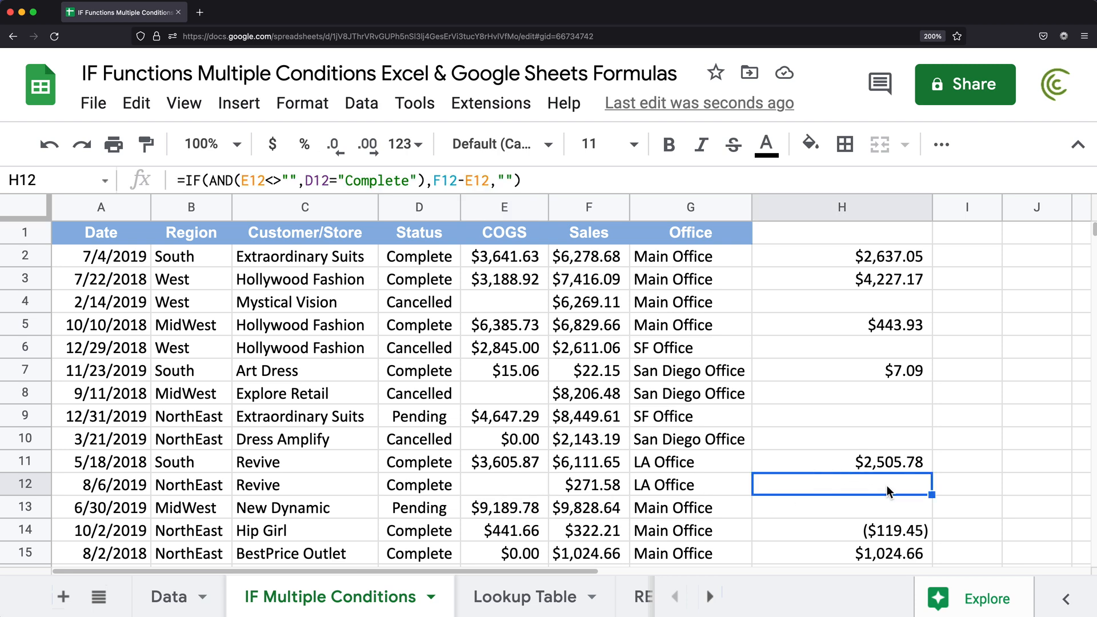
# Step: Open the H2 formula and examine the AND function and the two comma-separated conditions inside it
pyautogui.doubleClick(829, 261)
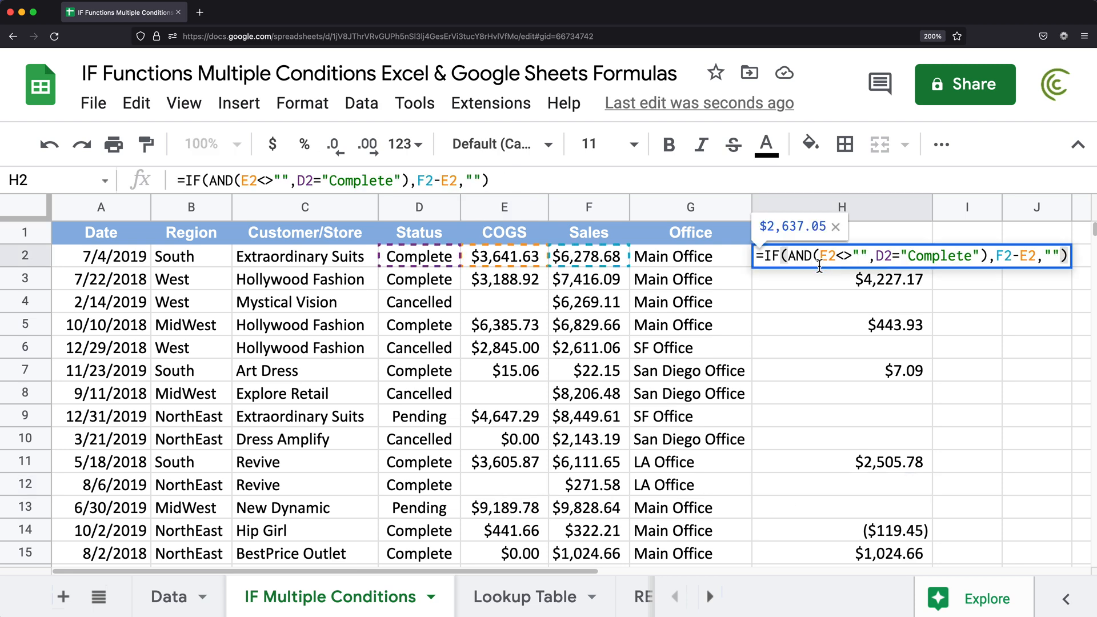
pyautogui.moveTo(792, 258); pyautogui.dragTo(994, 258)
pyautogui.click(824, 258)
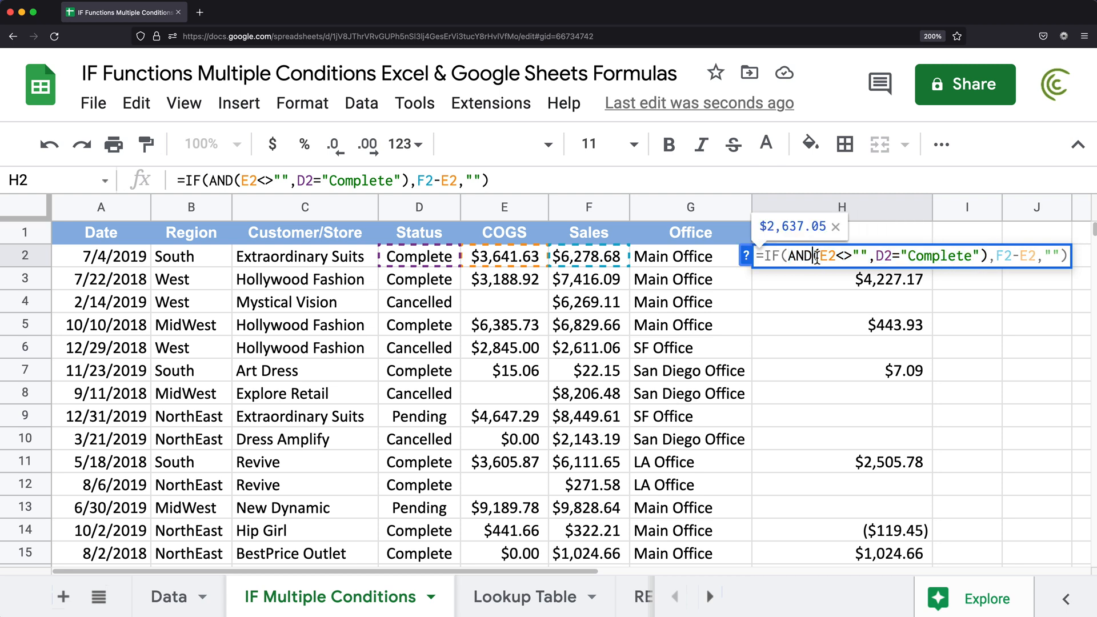
pyautogui.moveTo(824, 258); pyautogui.dragTo(982, 257)
pyautogui.click(981, 257)
pyautogui.write(',')
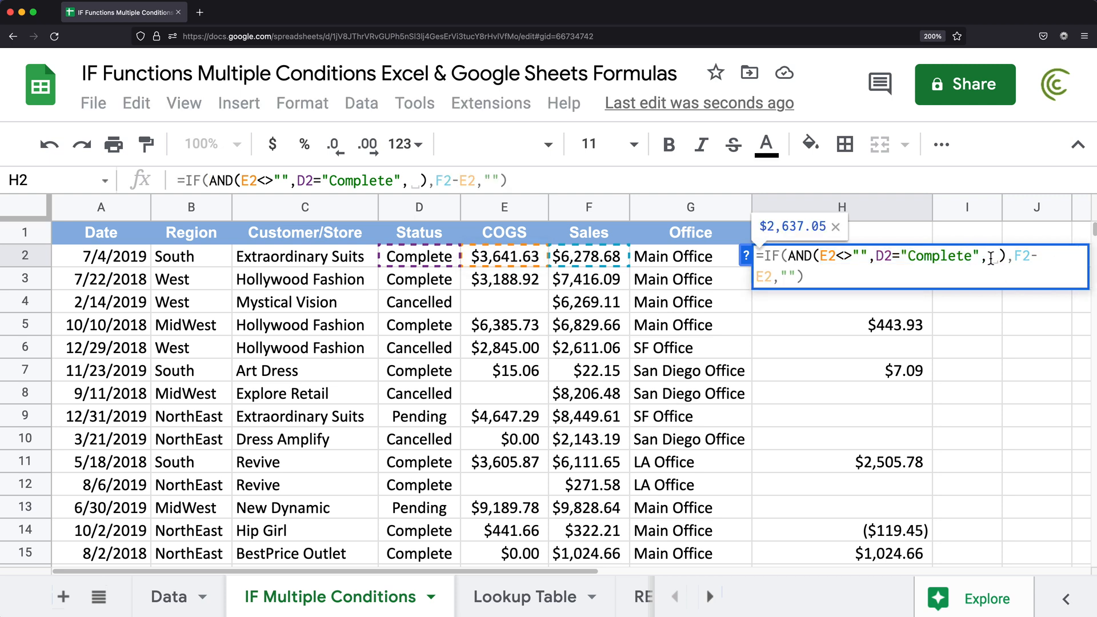
pyautogui.press('BackSpace')
pyautogui.press('BackSpace')
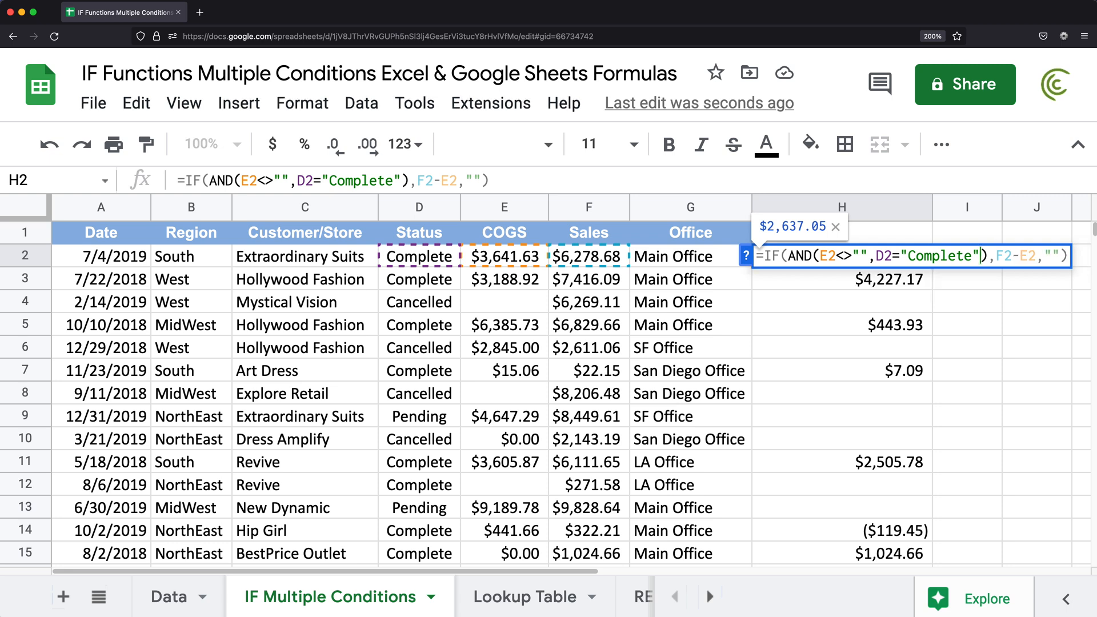
pyautogui.moveTo(821, 255); pyautogui.dragTo(790, 260)
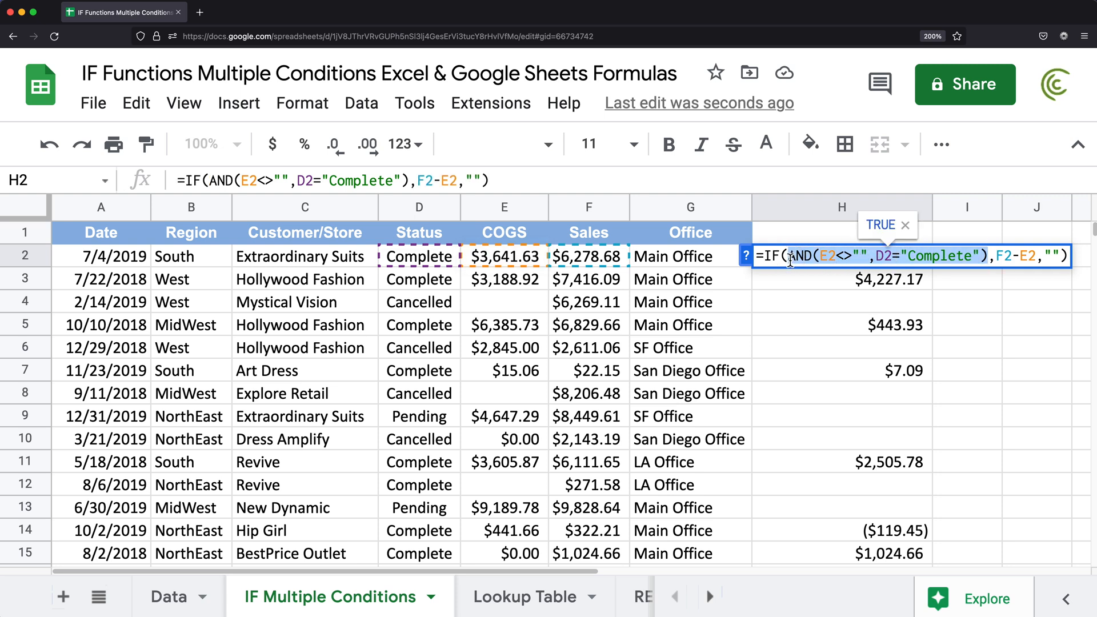
# Step: Add G2="Main Office" as a third condition inside the AND function of the H2 formula
pyautogui.click(984, 257)
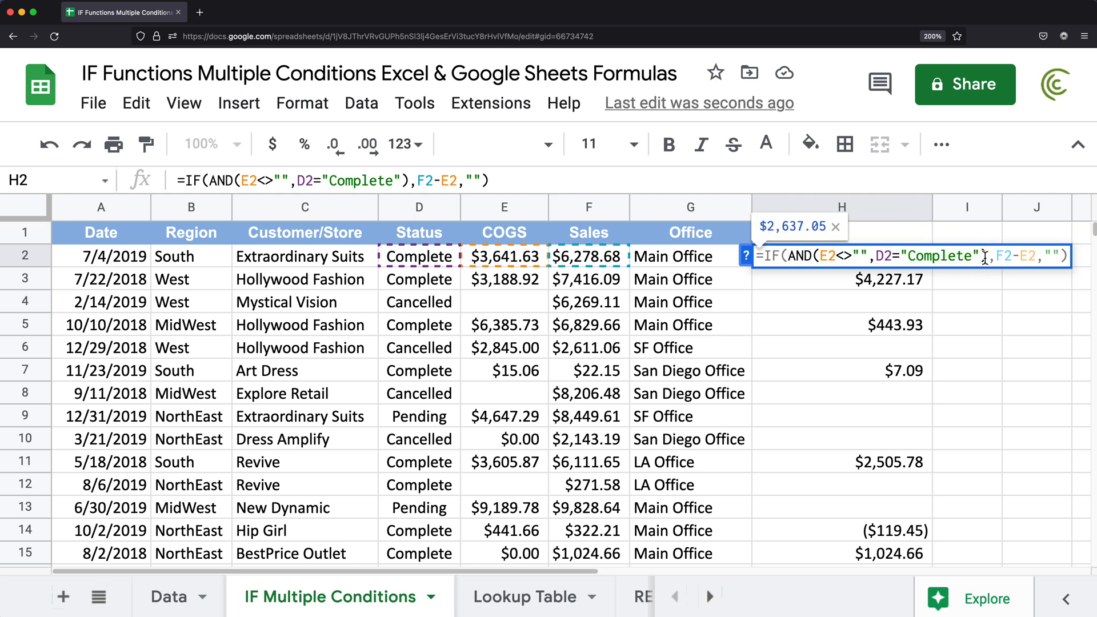
pyautogui.write(',')
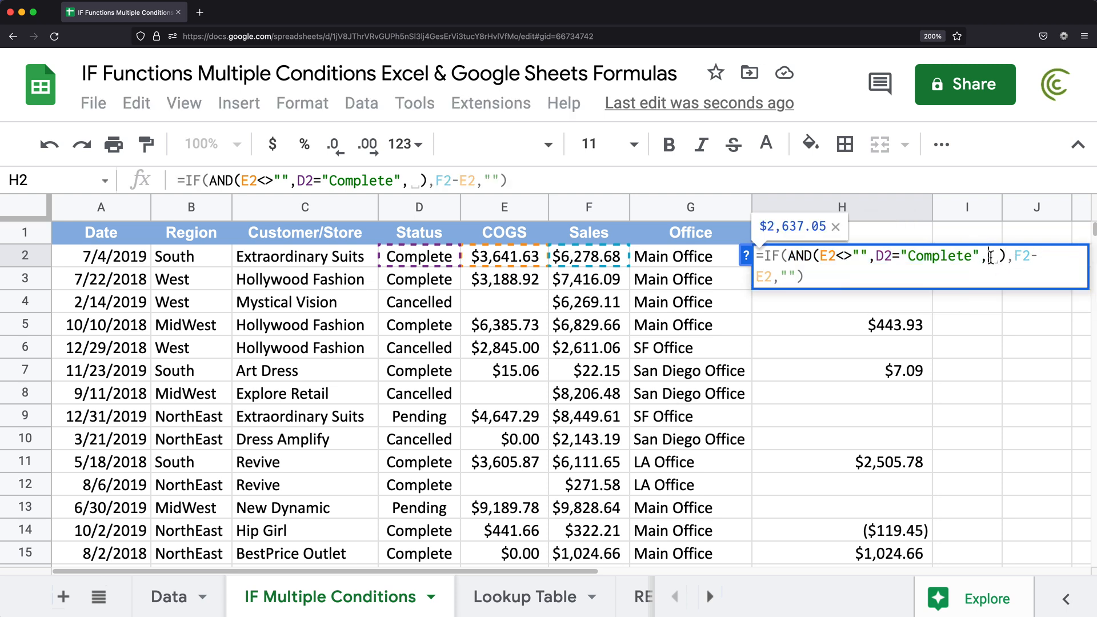
pyautogui.click(675, 260)
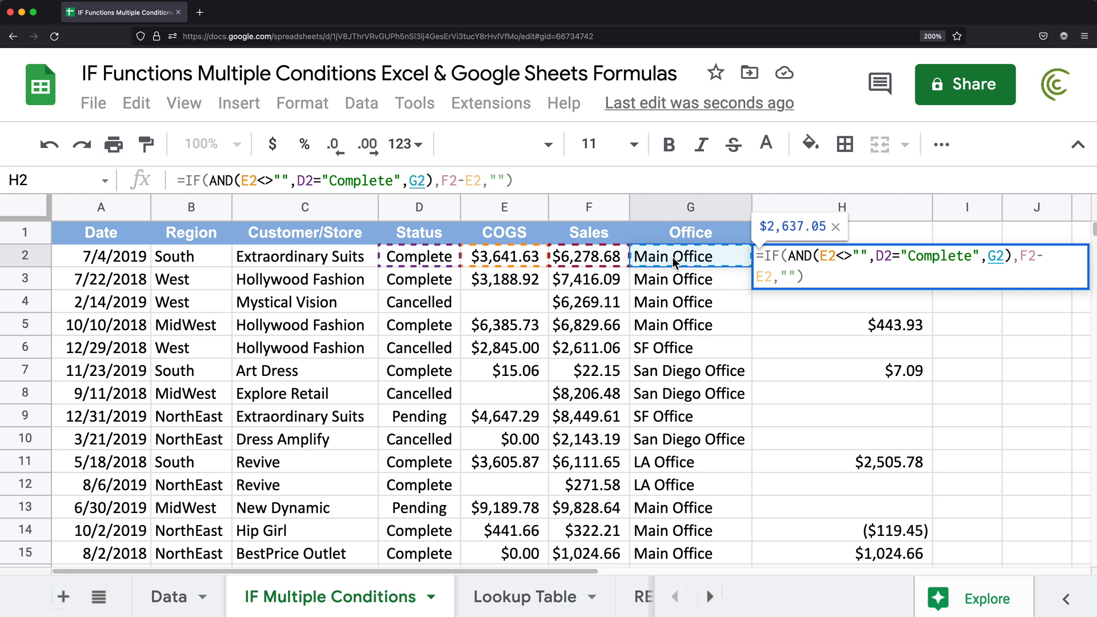
pyautogui.write('=?')
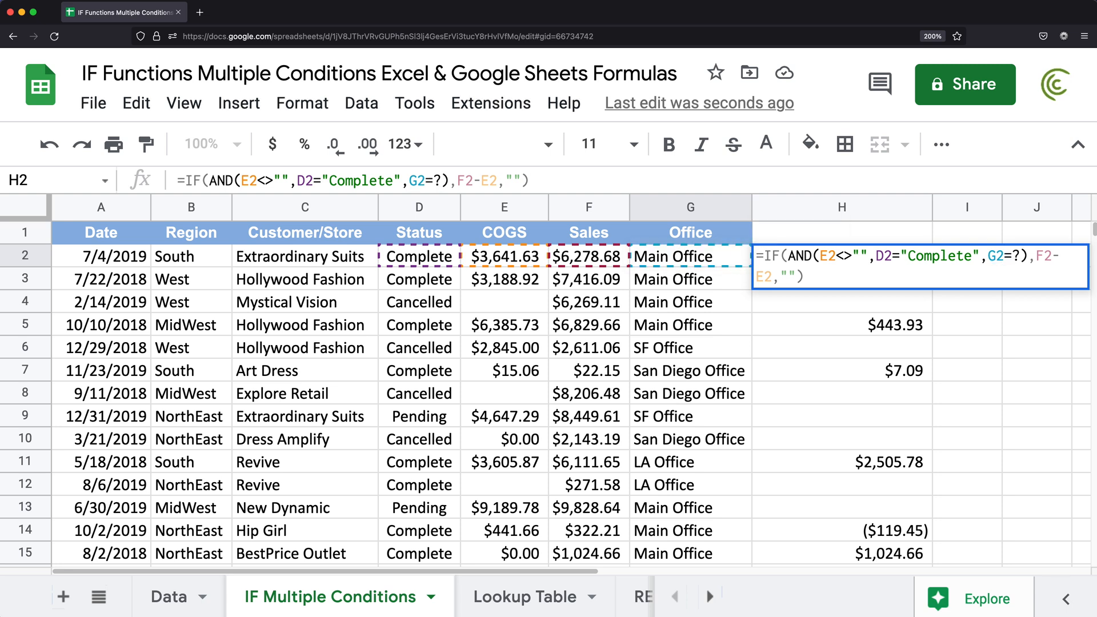
pyautogui.press('BackSpace')
pyautogui.write('"MainOffice')
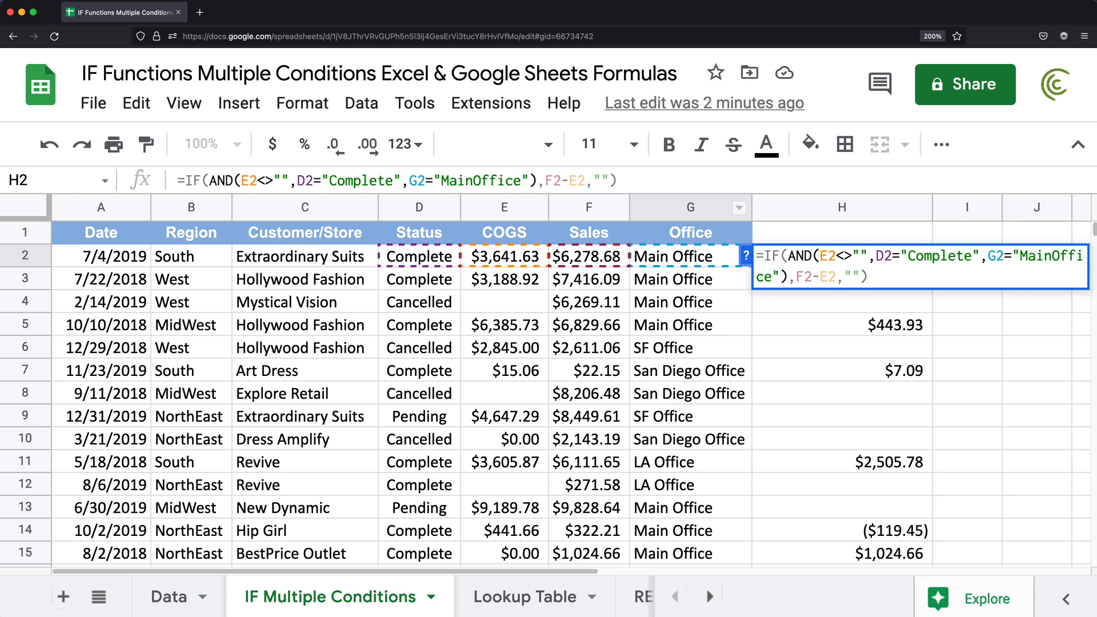
pyautogui.click(1053, 256)
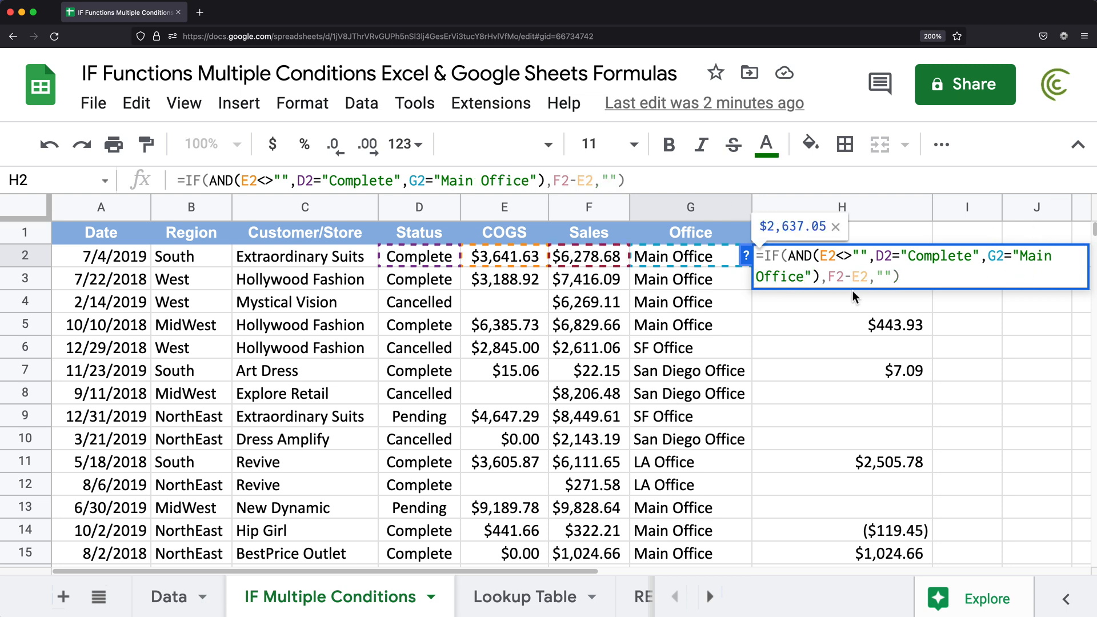
# Step: Commit =IF(AND(E2<>"",D2="Complete",G2="Main Office"),F2-E2,"") in H2 and fill it down to H16
pyautogui.click(915, 282)
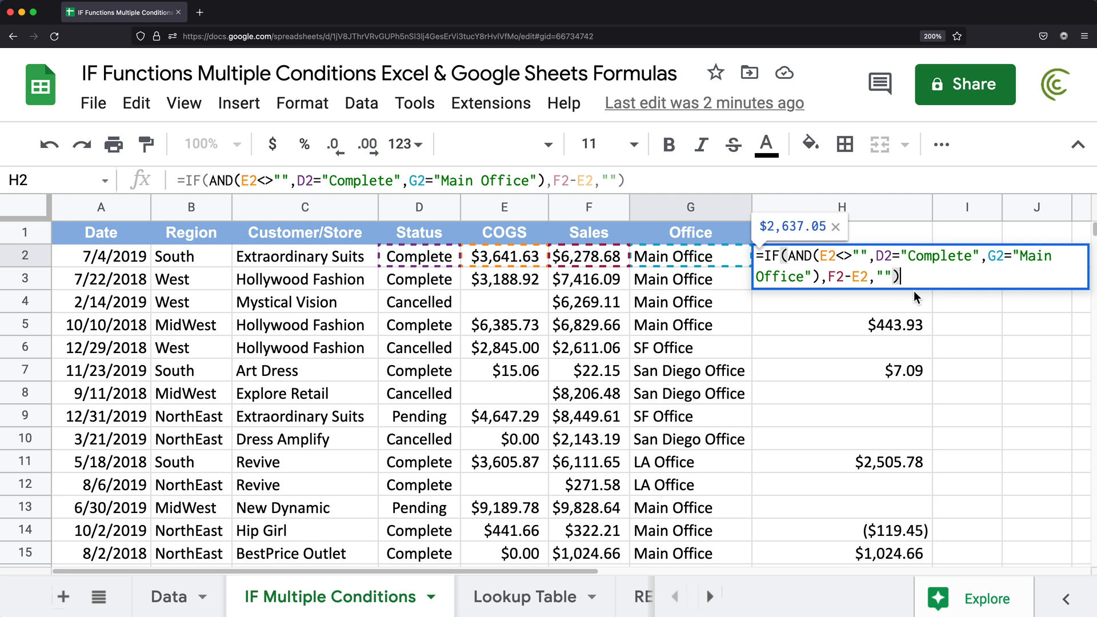
pyautogui.doubleClick(817, 257)
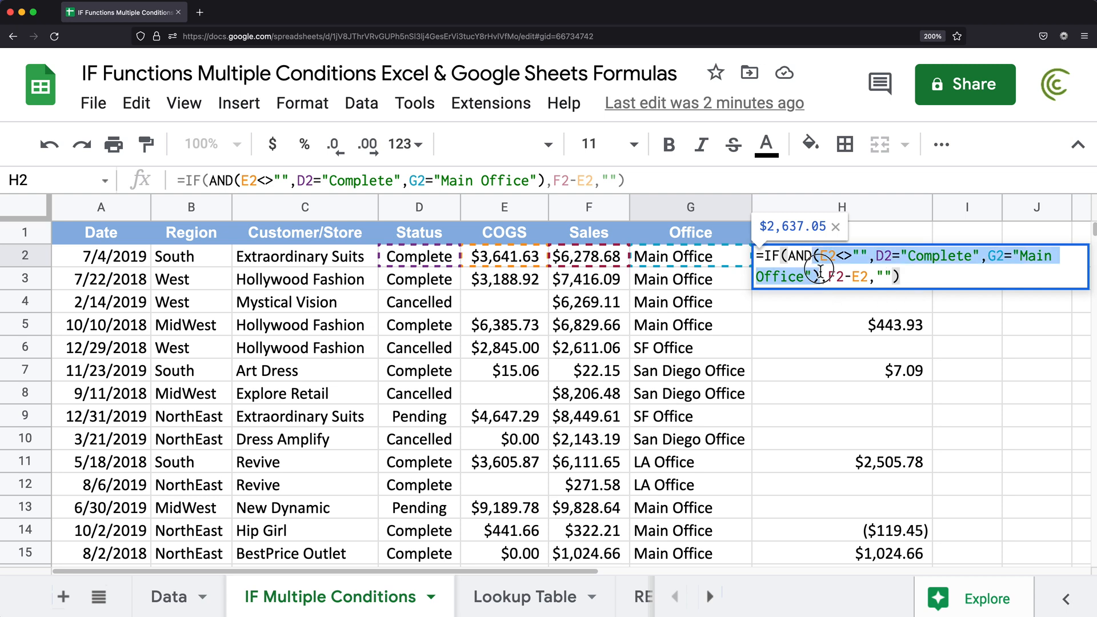
pyautogui.click(910, 281)
pyautogui.press('Return')
pyautogui.click(915, 265)
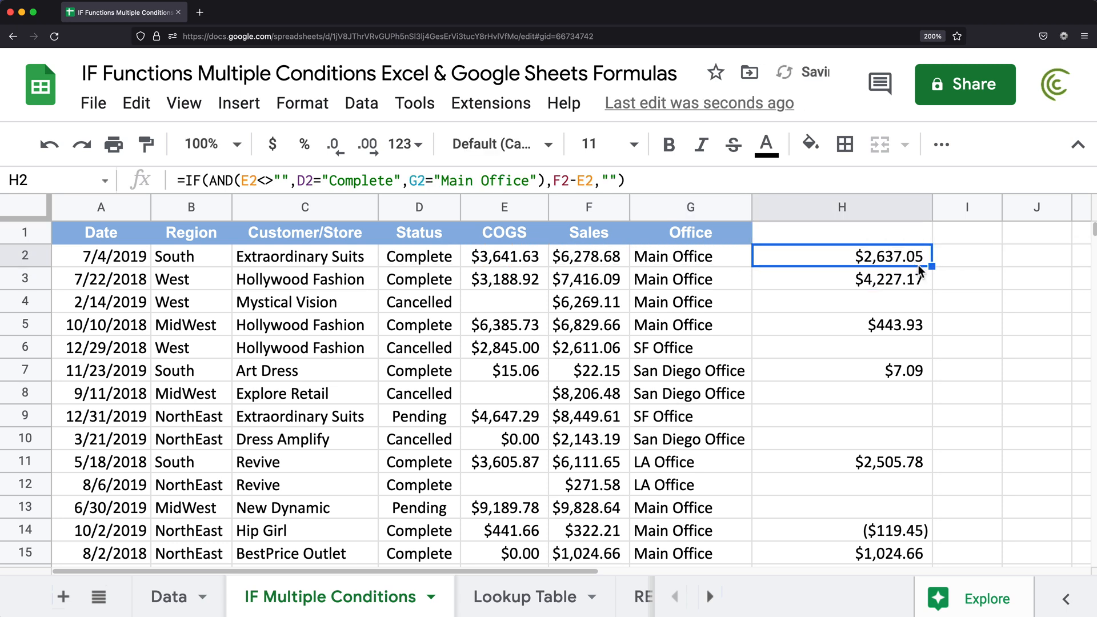
pyautogui.moveTo(931, 265); pyautogui.dragTo(899, 567)
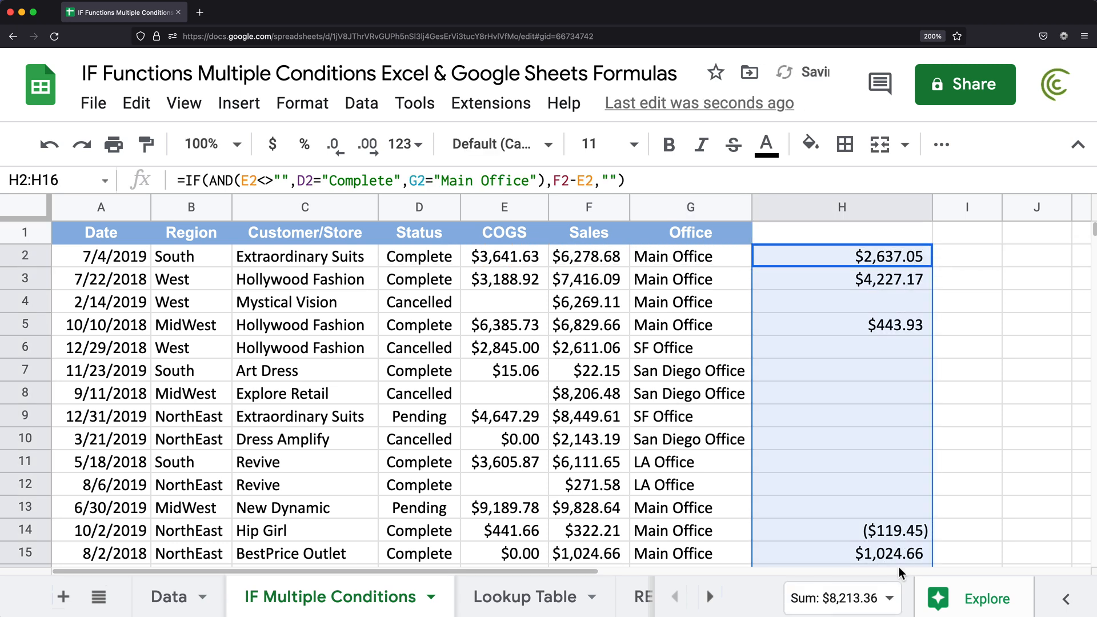
# Step: Compare the column H results with the Main Office rows, the Complete rows, and the blank COGS cell in row 4
pyautogui.moveTo(712, 264); pyautogui.dragTo(710, 298)
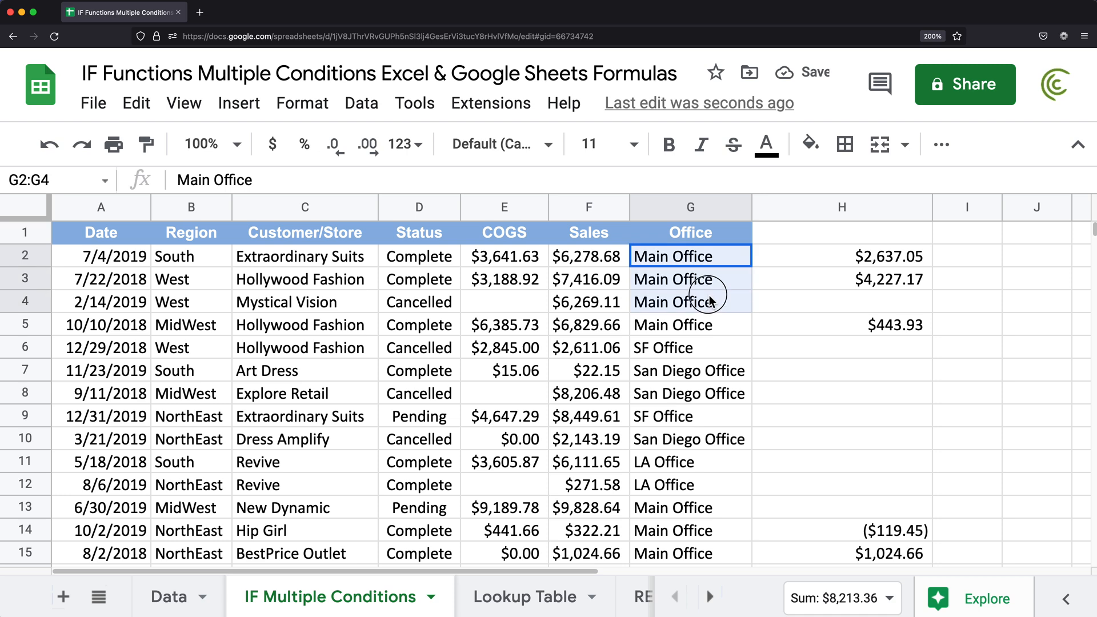
pyautogui.moveTo(432, 254); pyautogui.dragTo(430, 279)
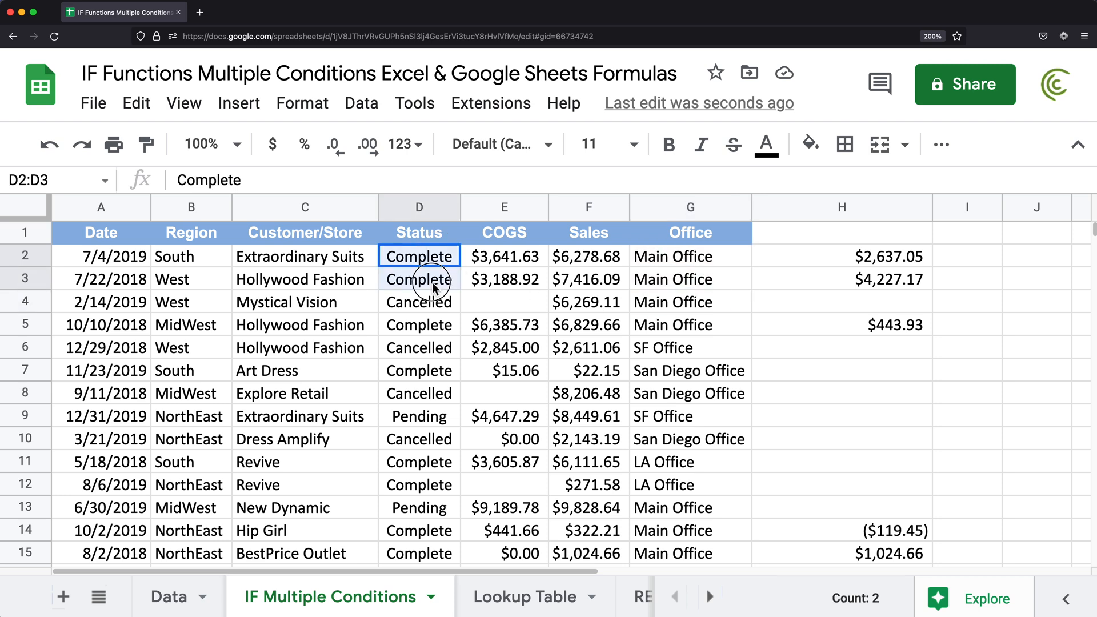
pyautogui.click(518, 300)
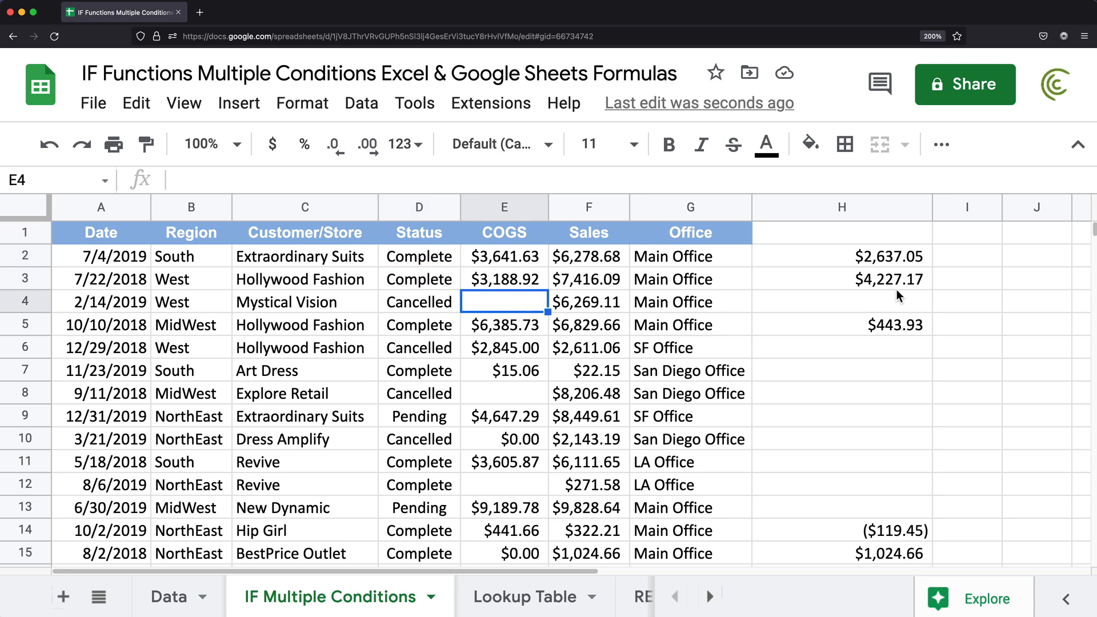
pyautogui.moveTo(909, 253); pyautogui.dragTo(883, 451)
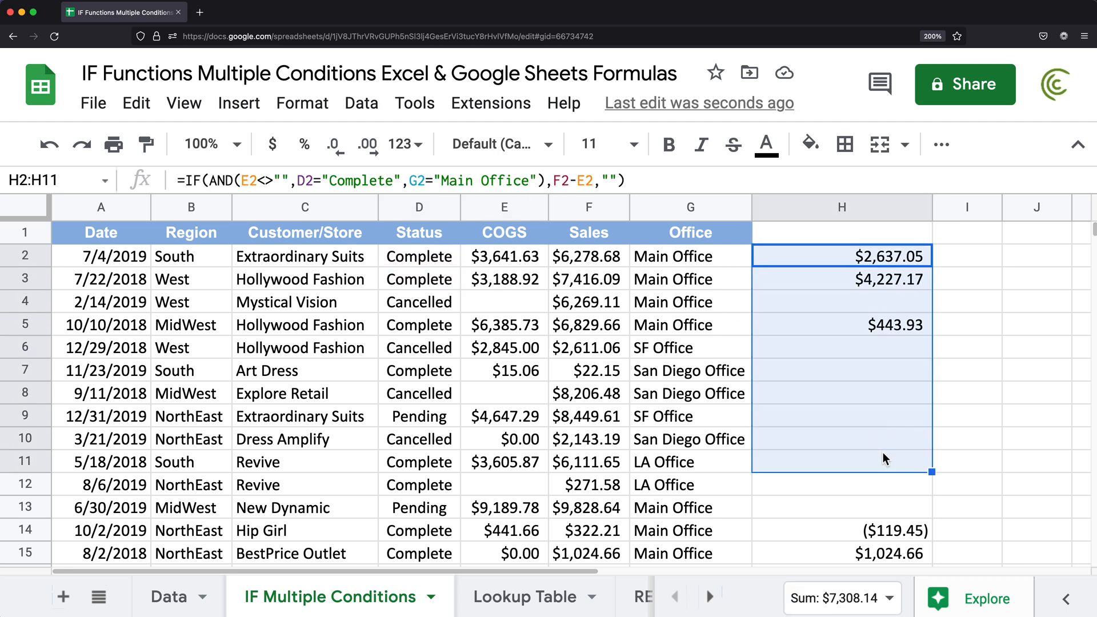
# Step: Remove the G2="Main Office" condition from the AND function of the H2 formula
pyautogui.doubleClick(846, 260)
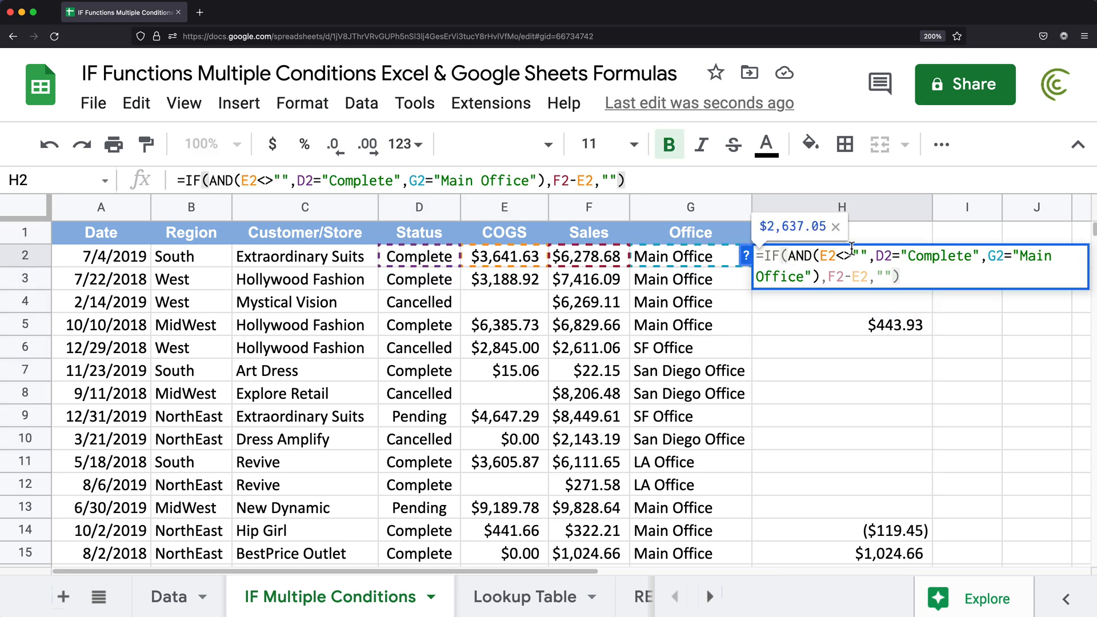
pyautogui.moveTo(867, 257); pyautogui.dragTo(820, 257)
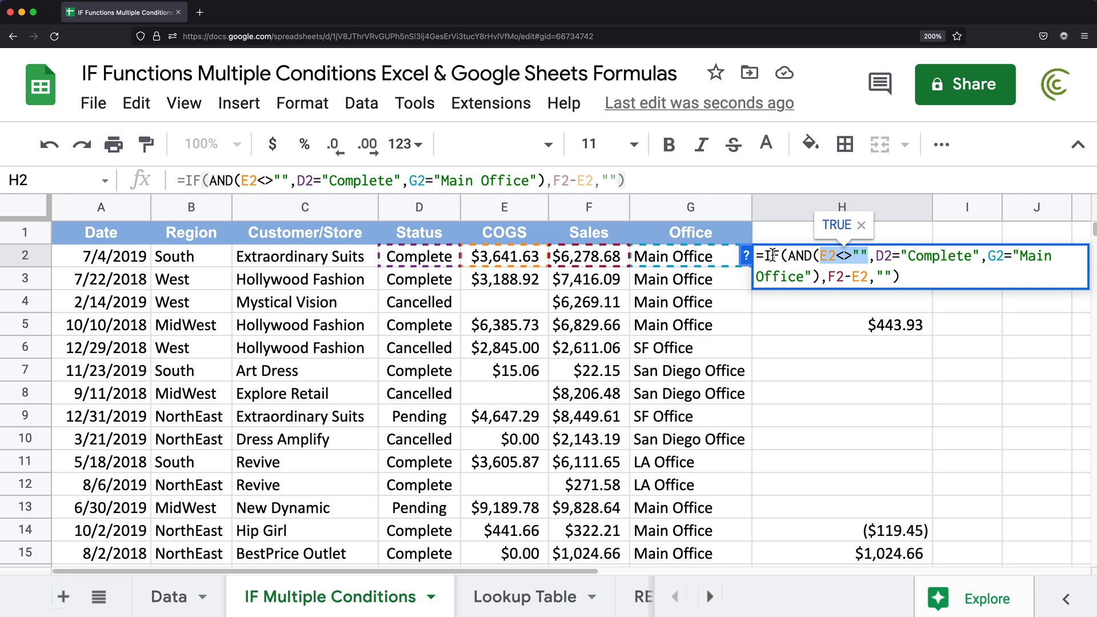
pyautogui.click(925, 283)
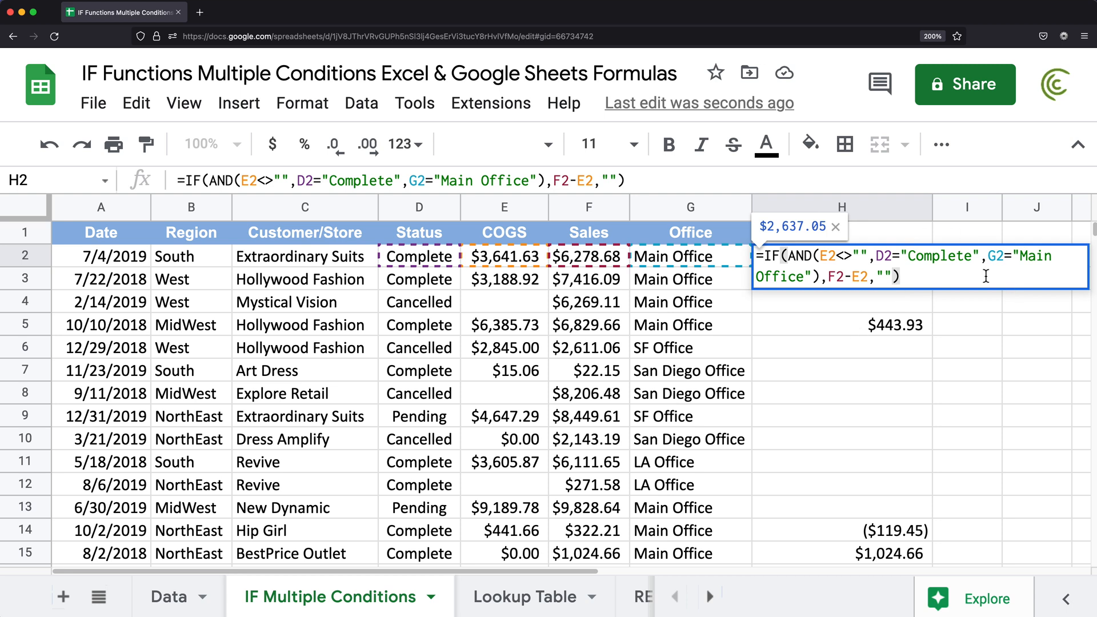
pyautogui.moveTo(981, 256); pyautogui.dragTo(813, 276)
pyautogui.press('BackSpace')
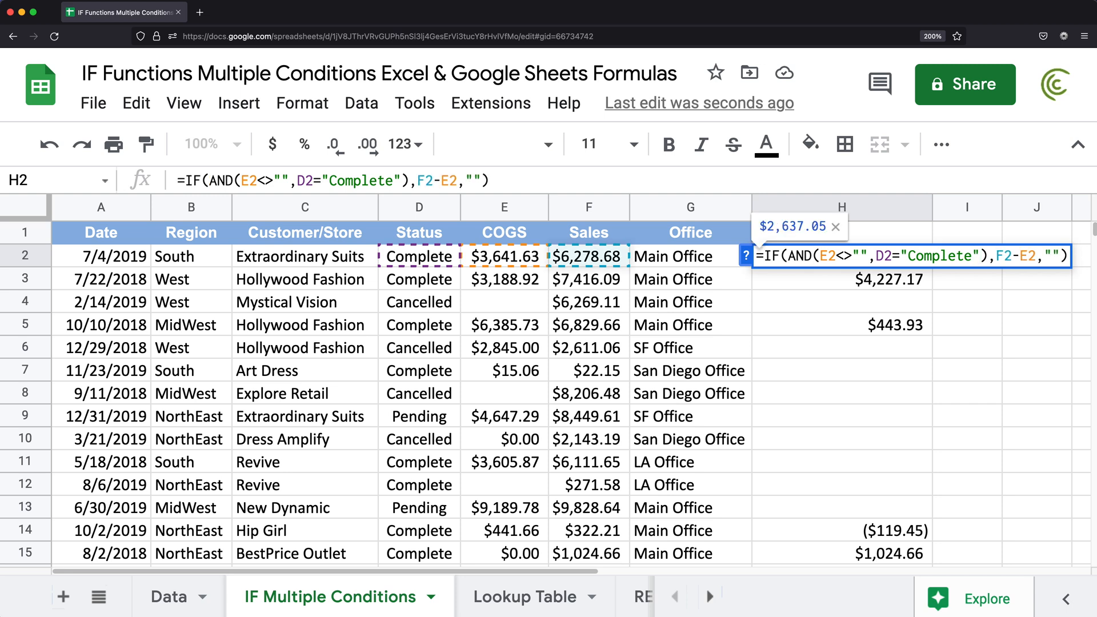
# Step: Commit the two-condition H2 formula and fill it down column H over the three-condition version
pyautogui.press('Return')
pyautogui.click(928, 256)
pyautogui.moveTo(934, 267); pyautogui.dragTo(905, 463)
pyautogui.press('Down')
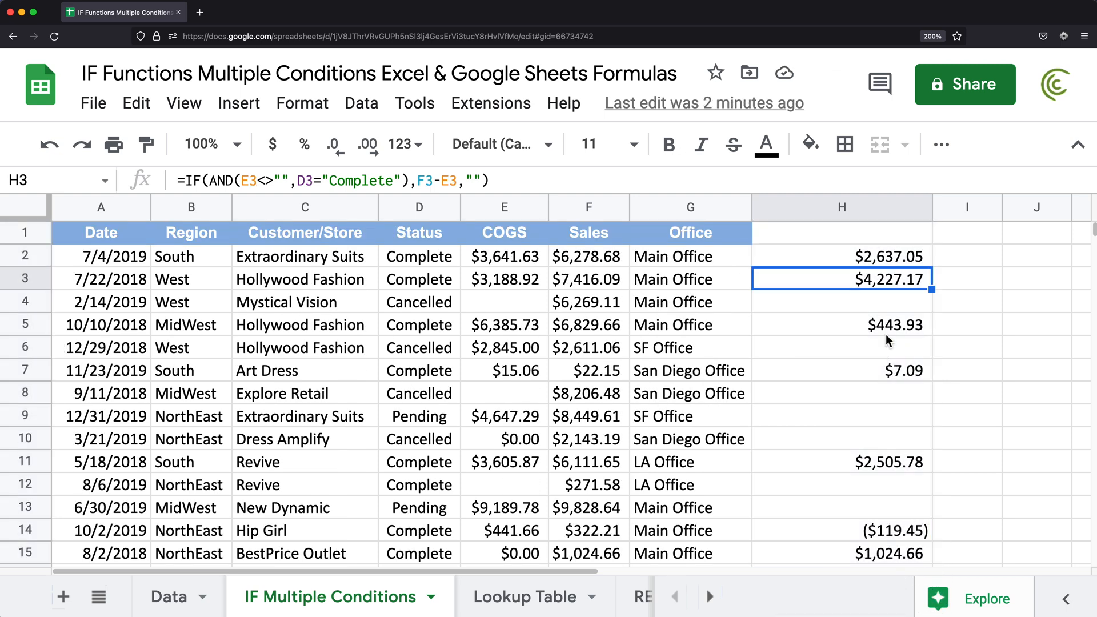
# Step: Replace the existing AND condition in the H2 formula with an empty AND() function
pyautogui.doubleClick(834, 256)
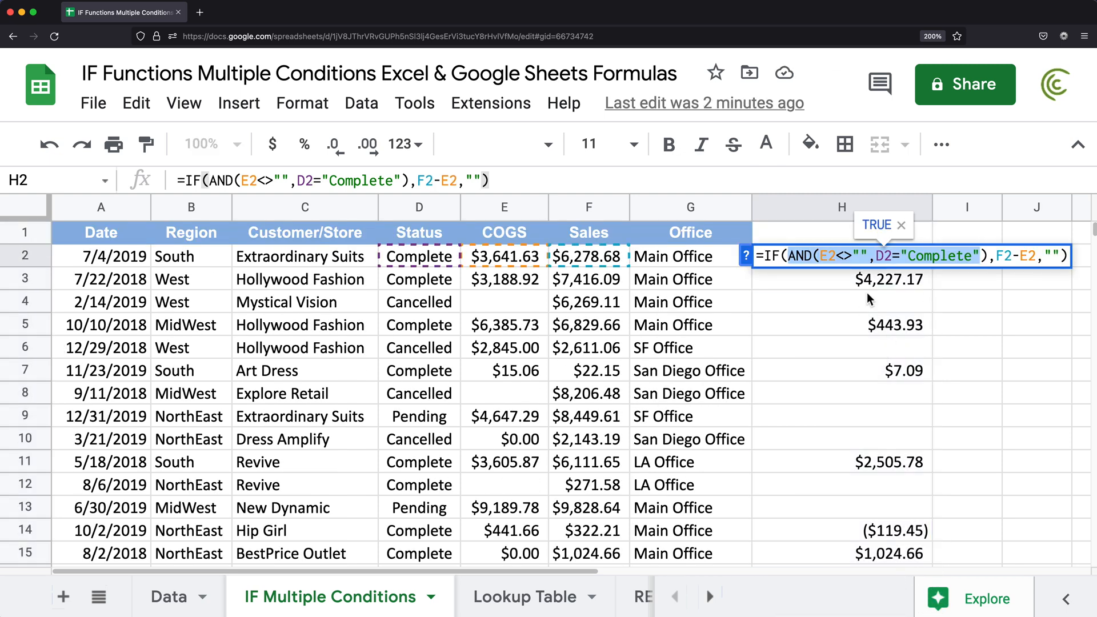
pyautogui.moveTo(992, 256); pyautogui.dragTo(788, 260)
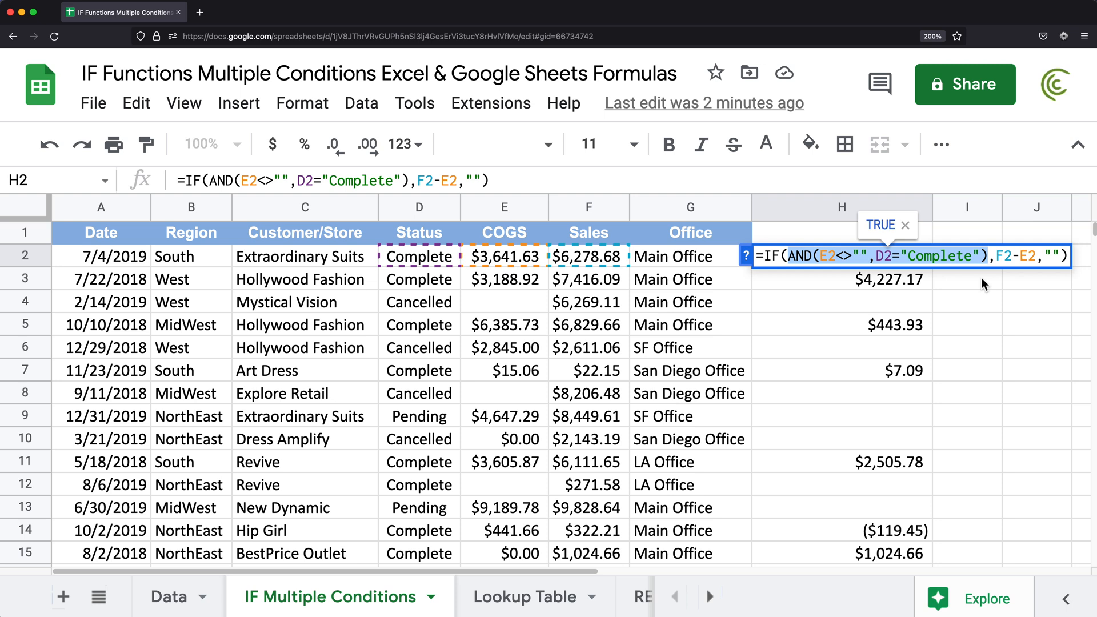
pyautogui.press('BackSpace')
pyautogui.write('ANS()')
pyautogui.click(814, 256)
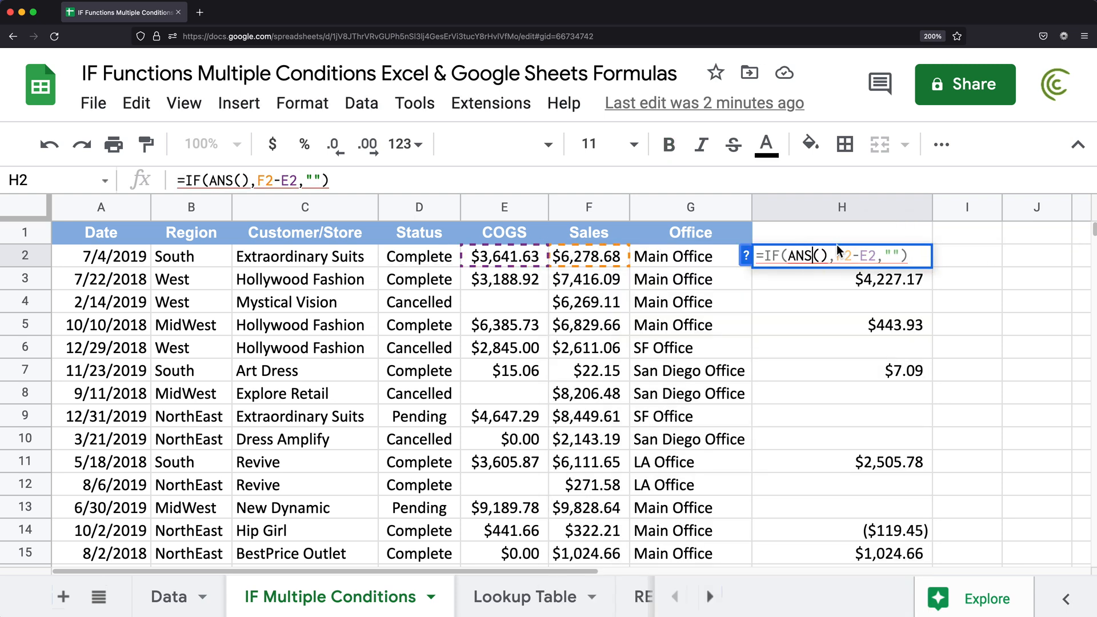
pyautogui.press('BackSpace')
pyautogui.write('D')
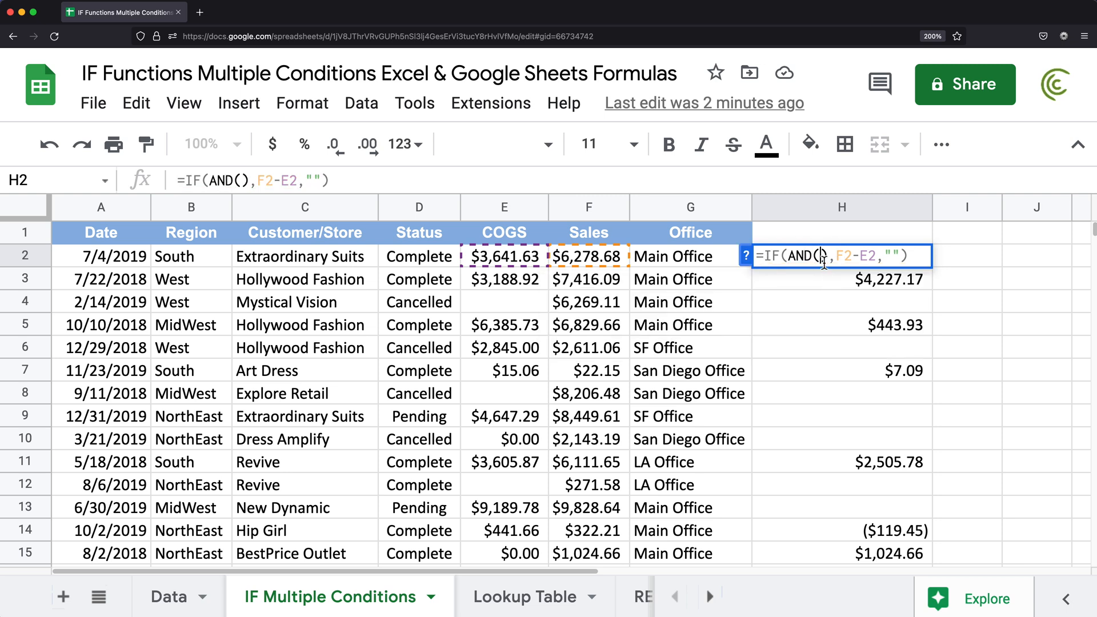
# Step: Enter the conditions F2>6000 and F2<7000 inside the AND function of the H2 formula
pyautogui.click(602, 262)
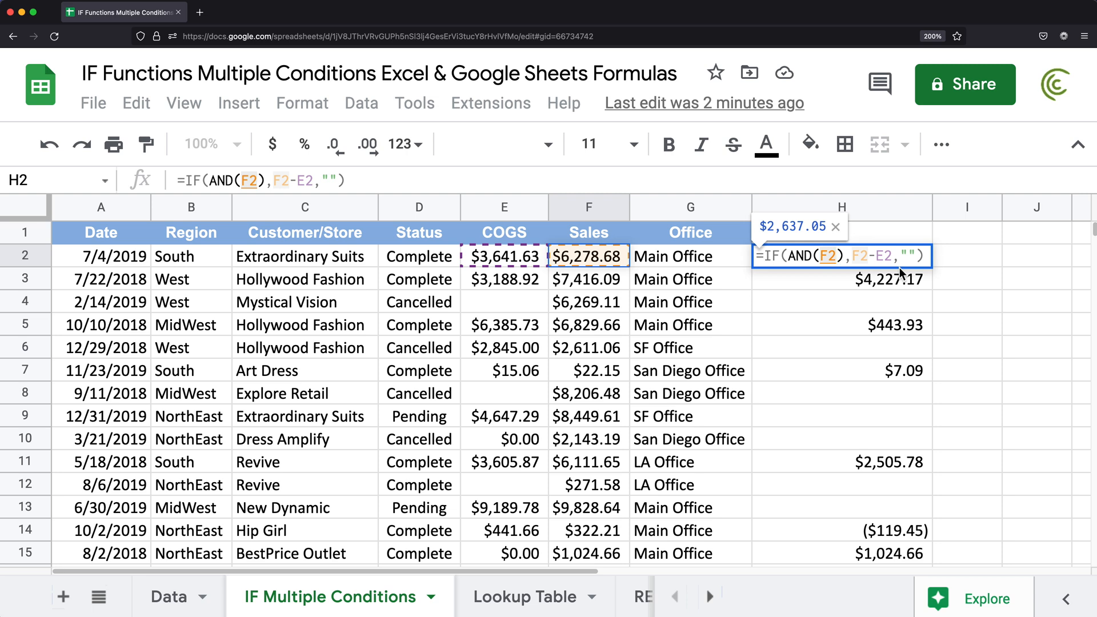
pyautogui.write('>')
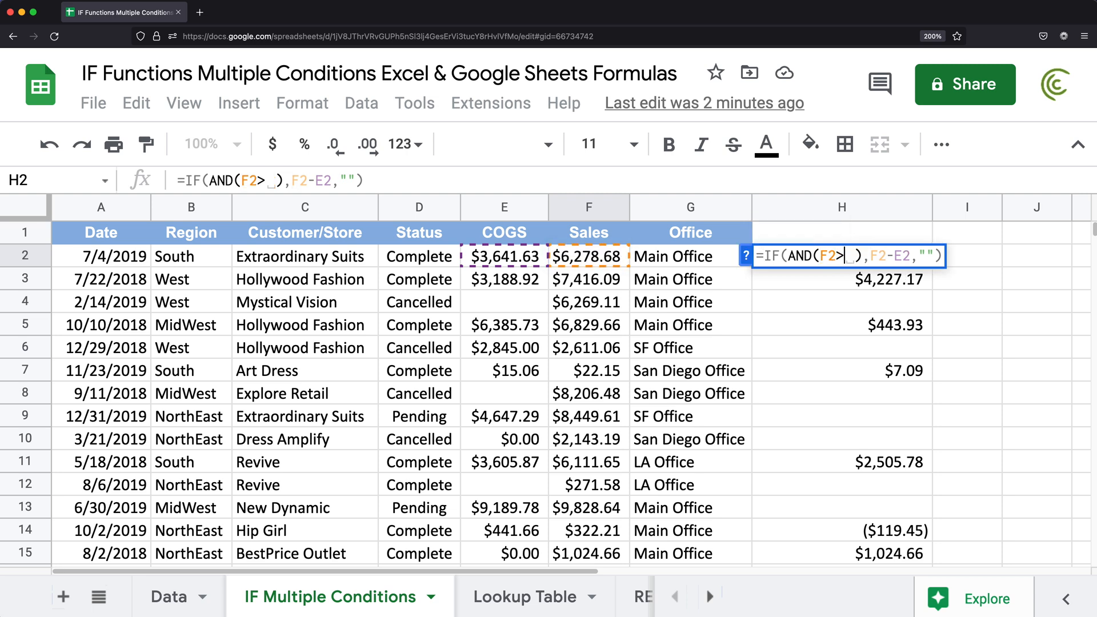
pyautogui.write('6000,')
pyautogui.click(573, 259)
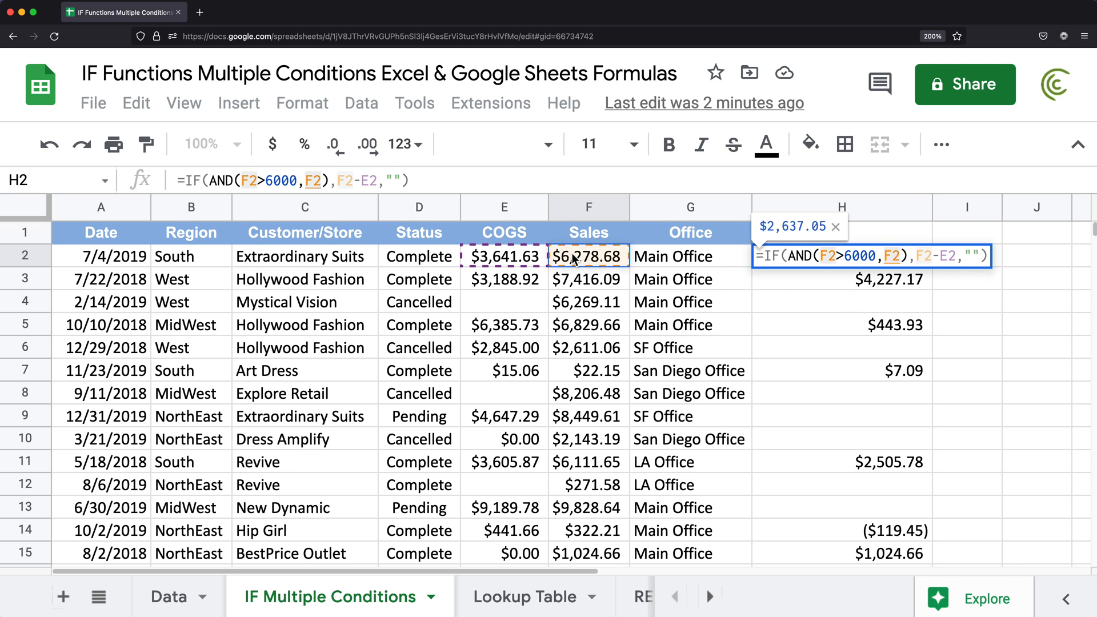
pyautogui.write('<')
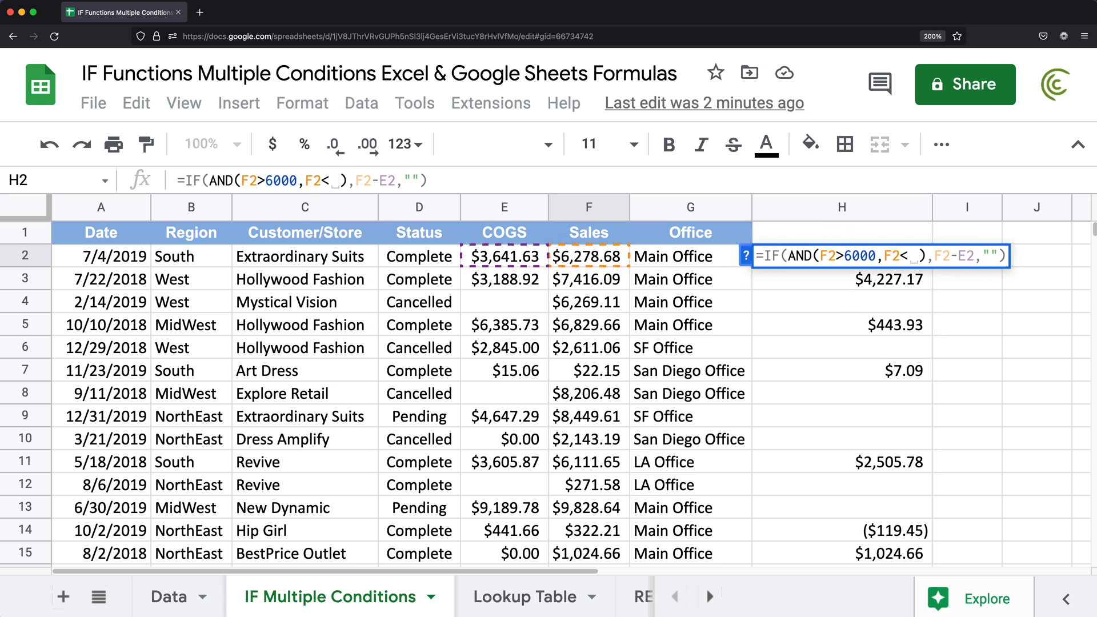
pyautogui.write('7000')
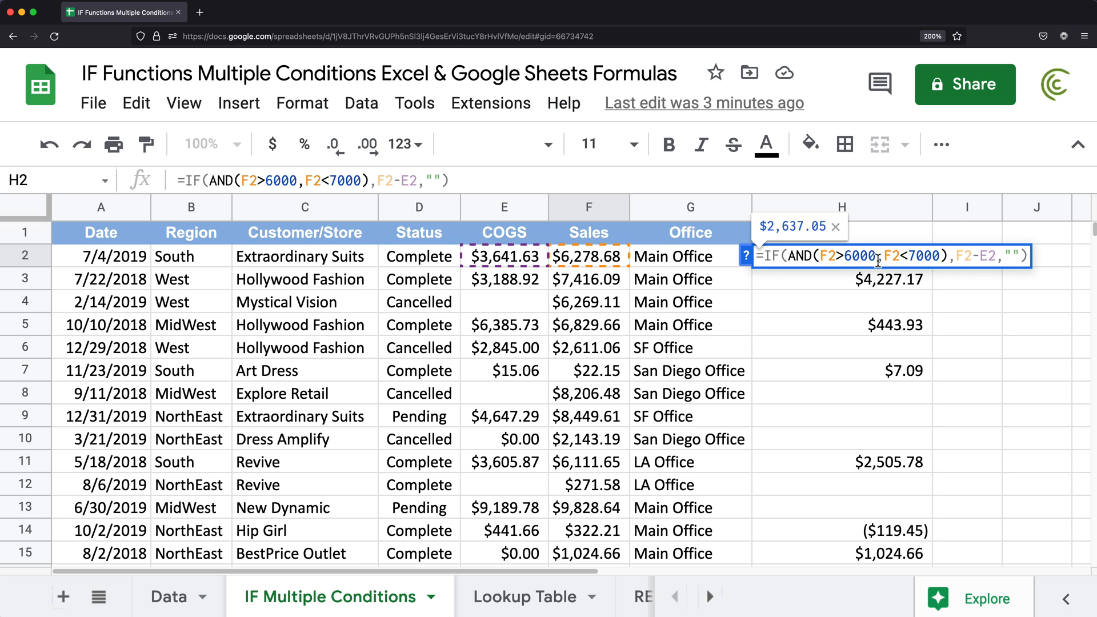
# Step: Make both Sales limits inclusive so the H2 conditions read F2>=6000 and F2<=7000
pyautogui.click(849, 257)
pyautogui.write('=')
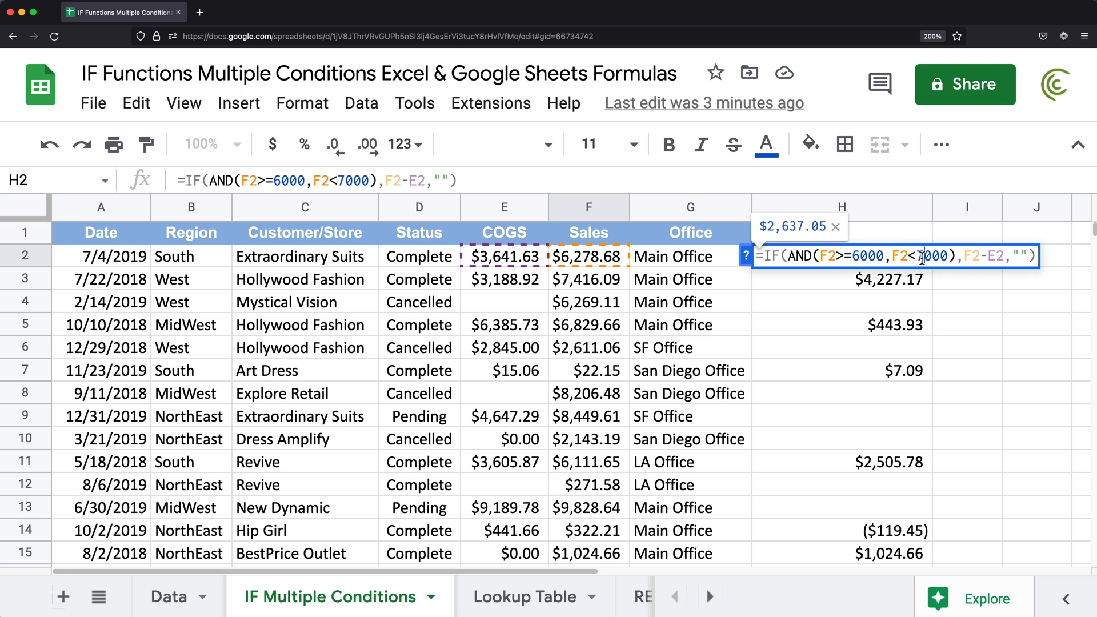
pyautogui.click(917, 257)
pyautogui.write('=')
pyautogui.click(980, 257)
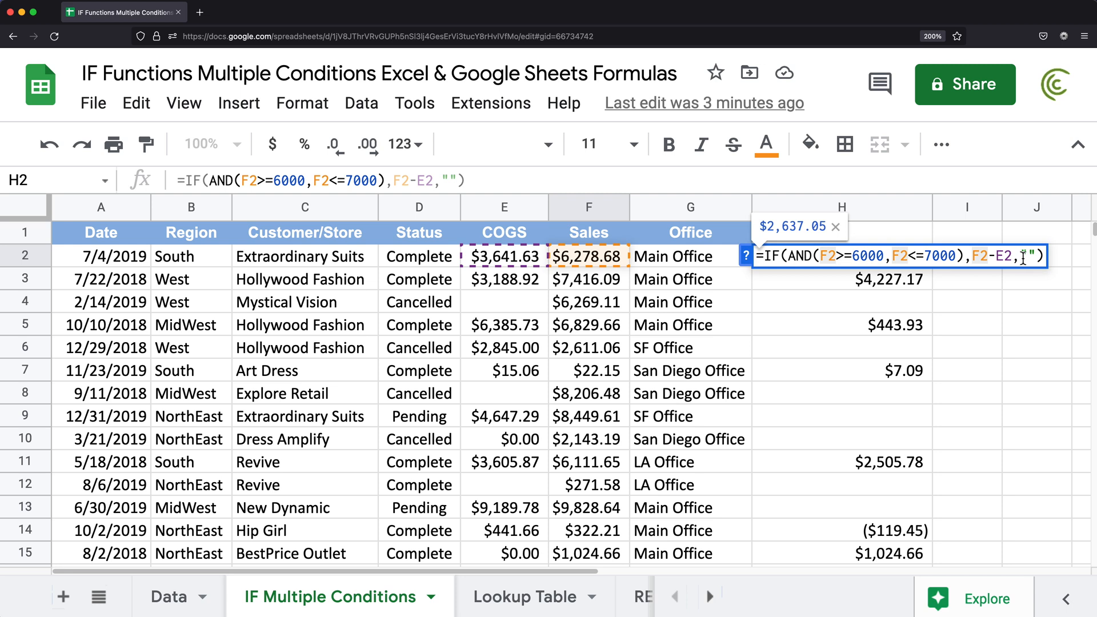
pyautogui.click(1036, 257)
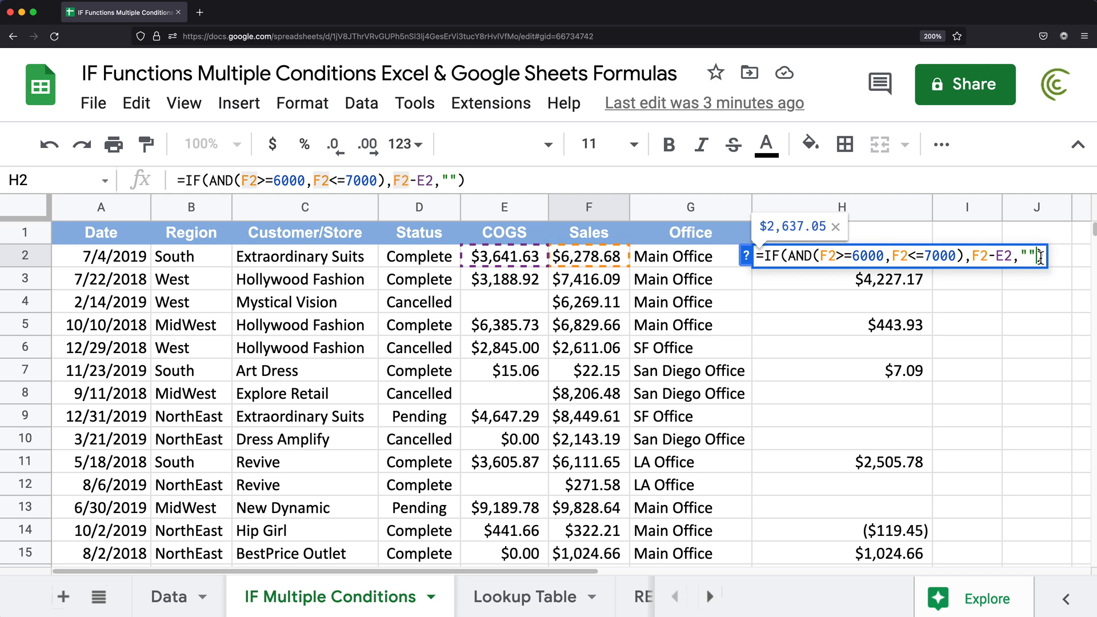
# Step: Commit =IF(AND(F2>=6000,F2<=7000),F2-E2,"") in H2 and fill it down to H16
pyautogui.press('Return')
pyautogui.click(905, 262)
pyautogui.moveTo(932, 266); pyautogui.dragTo(919, 318)
pyautogui.scroll(5, 917, 326)
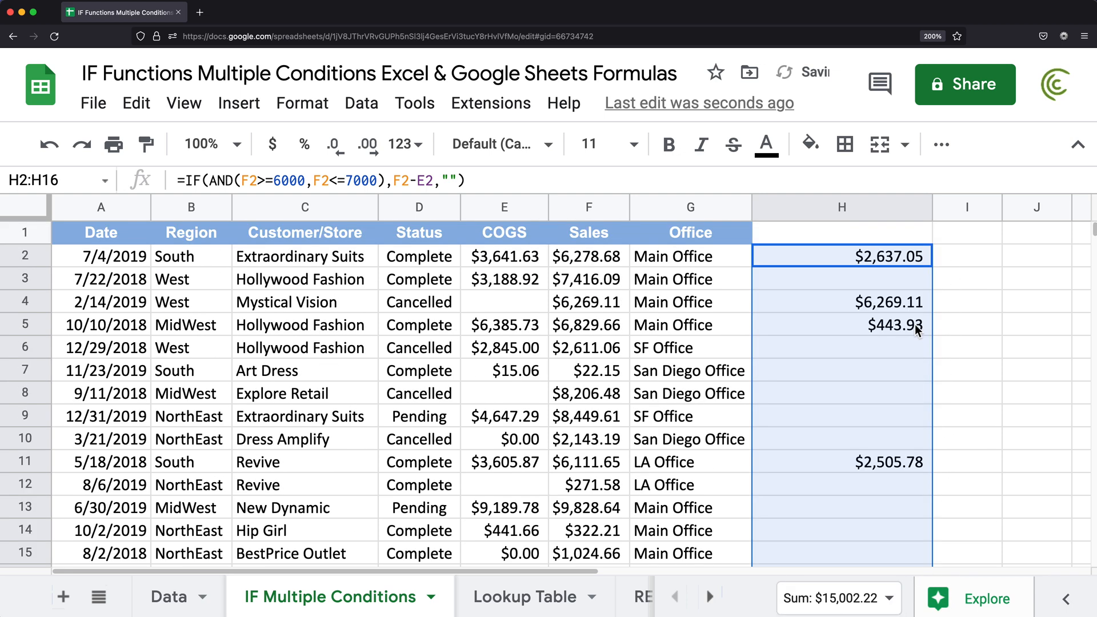
# Step: Compare the Sales values with the column H results and review the AND function in the H2 formula
pyautogui.click(604, 262)
pyautogui.hotkey('shift', 'Down')
pyautogui.hotkey('shift', 'Down')
pyautogui.hotkey('shift', 'Down')
pyautogui.hotkey('shift', 'Down')
pyautogui.hotkey('shift', 'Down')
pyautogui.hotkey('shift', 'Down')
pyautogui.hotkey('shift', 'Down')
pyautogui.hotkey('shift', 'Down')
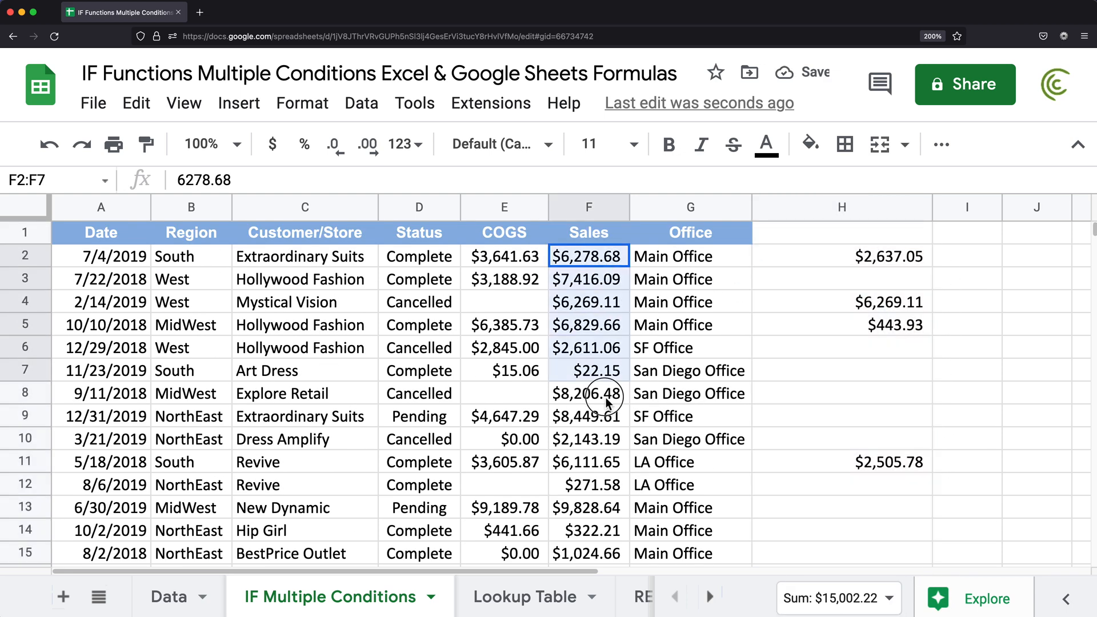
pyautogui.click(588, 260)
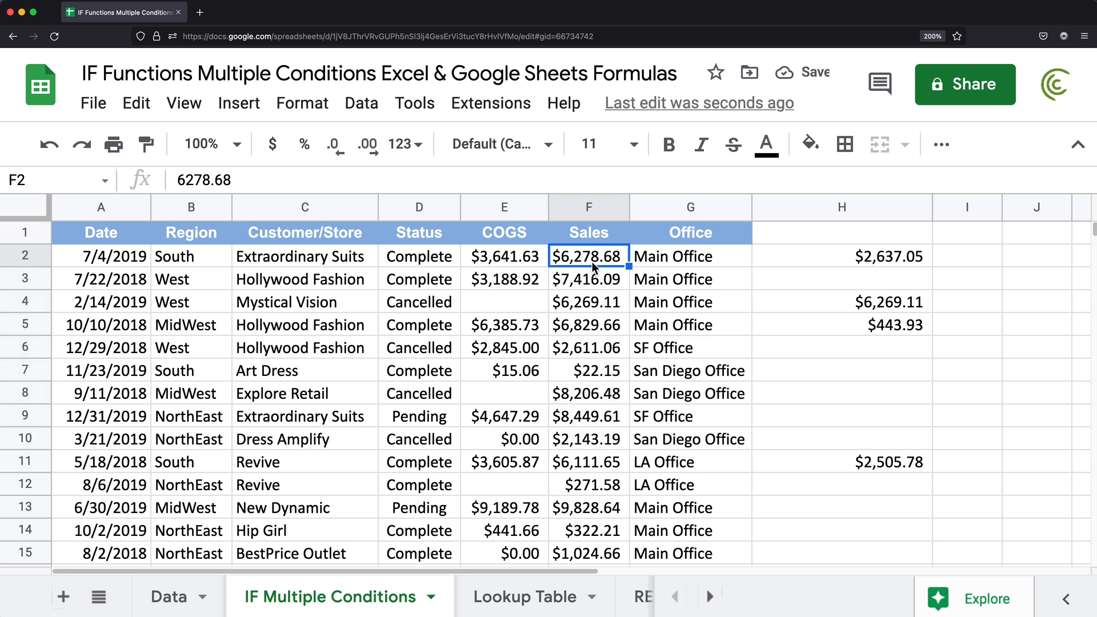
pyautogui.doubleClick(861, 260)
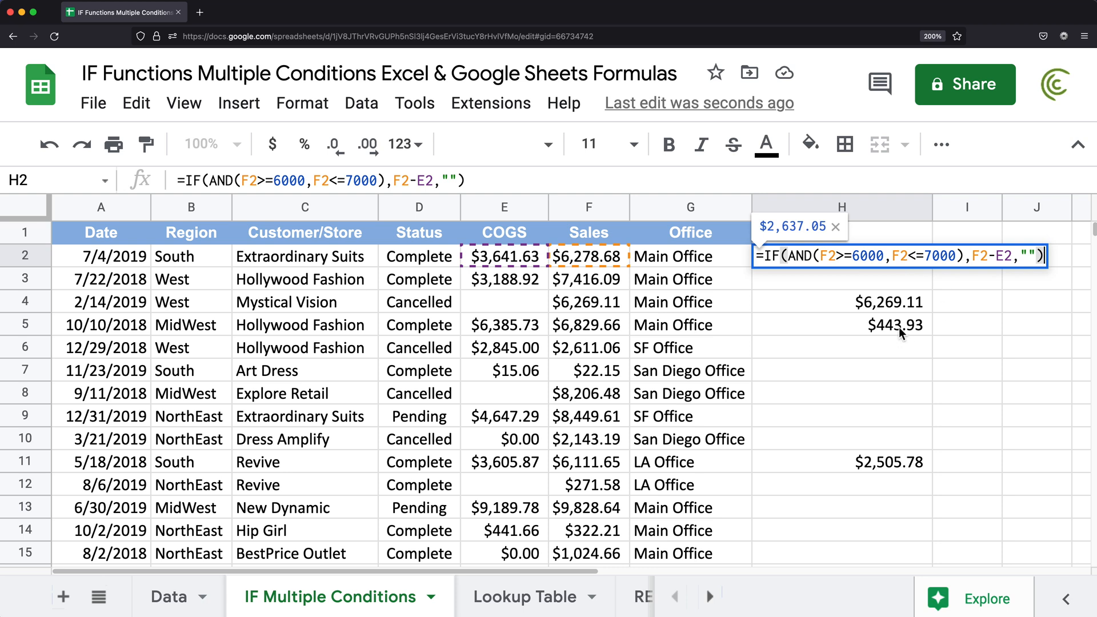
pyautogui.doubleClick(805, 257)
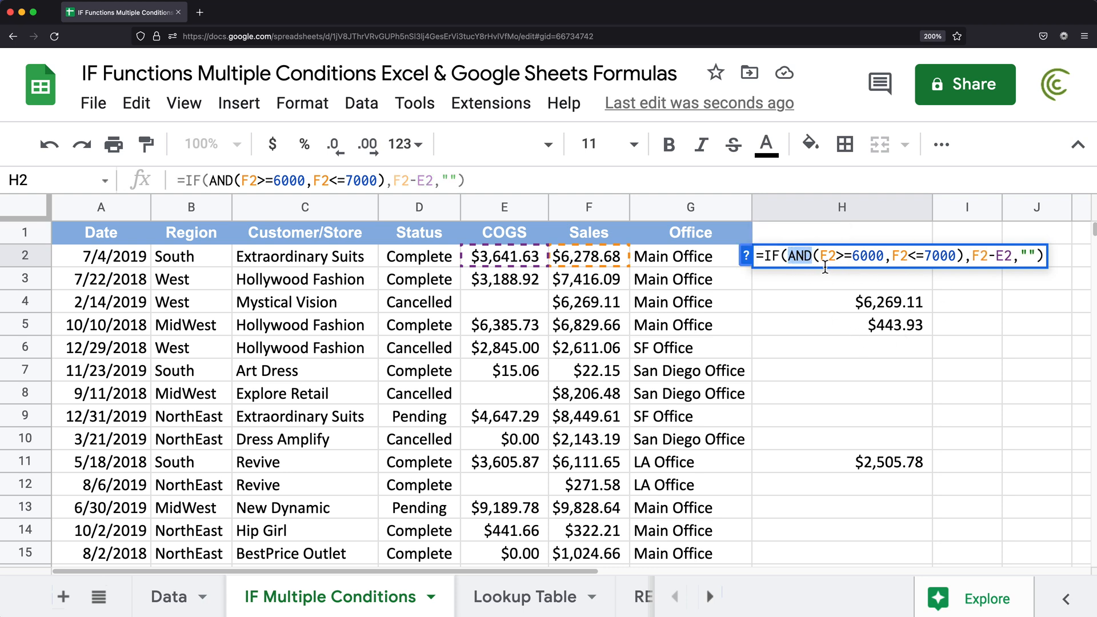
pyautogui.press('Return')
# Step: Delete column H with its AND-based formulas
pyautogui.click(839, 206)
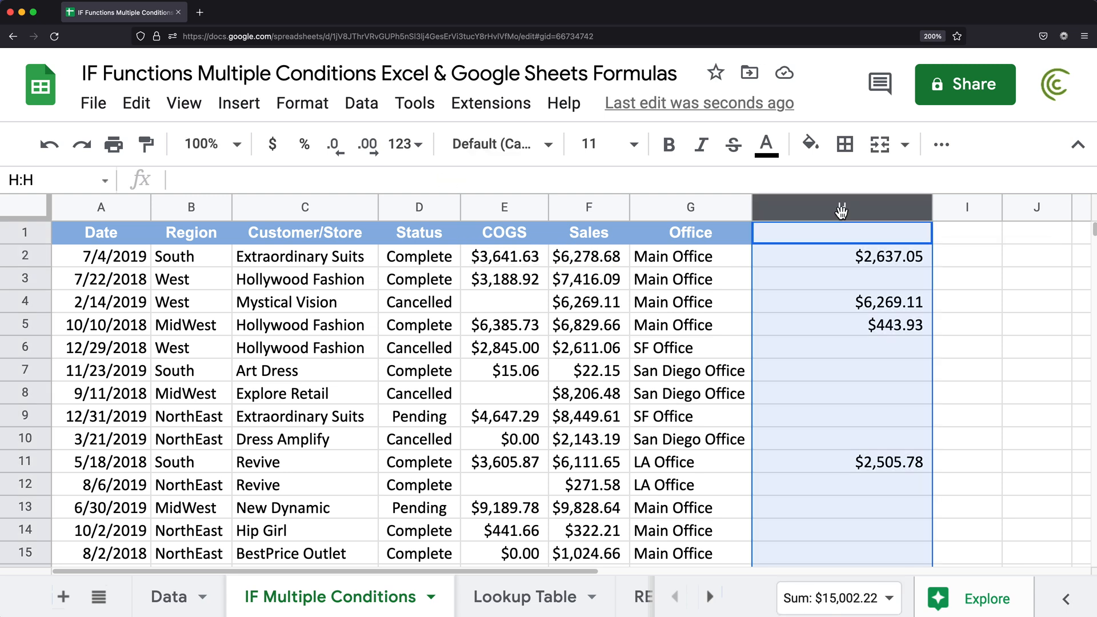
pyautogui.rightClick(838, 207)
pyautogui.click(922, 377)
# Step: Start a formula in H2 with IF and OR, using D2="complete" as the first condition
pyautogui.click(819, 253)
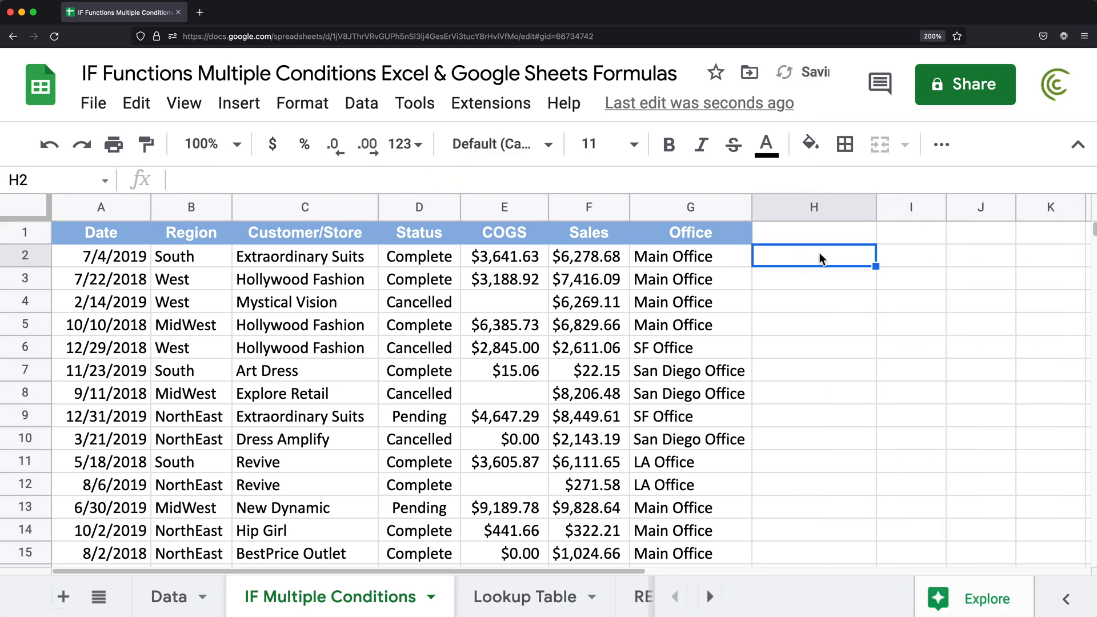
pyautogui.write('=')
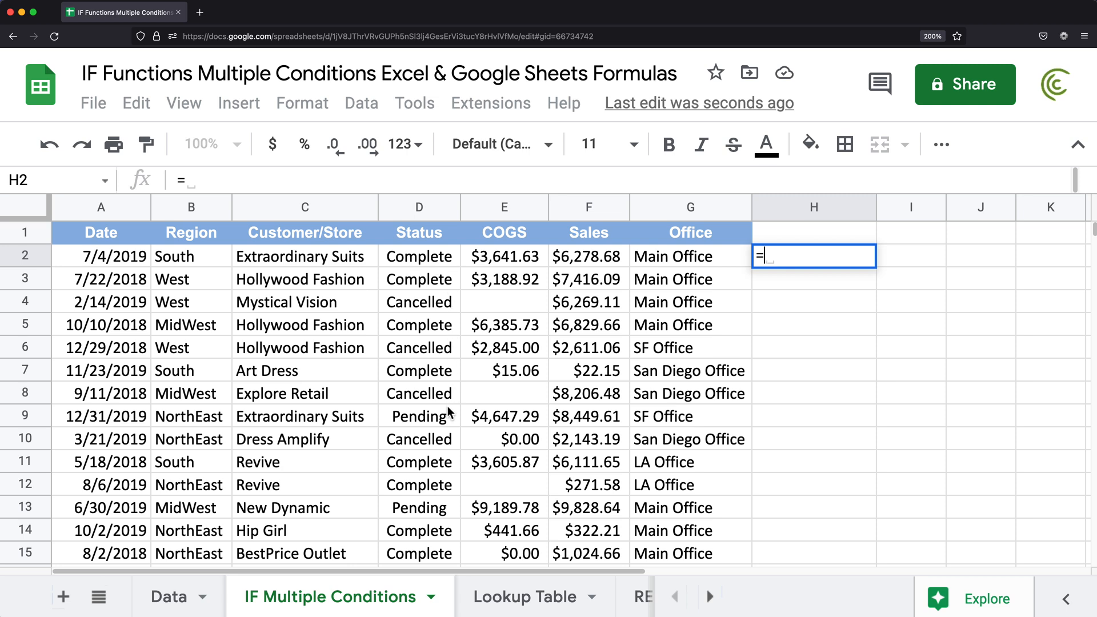
pyautogui.write('IF(')
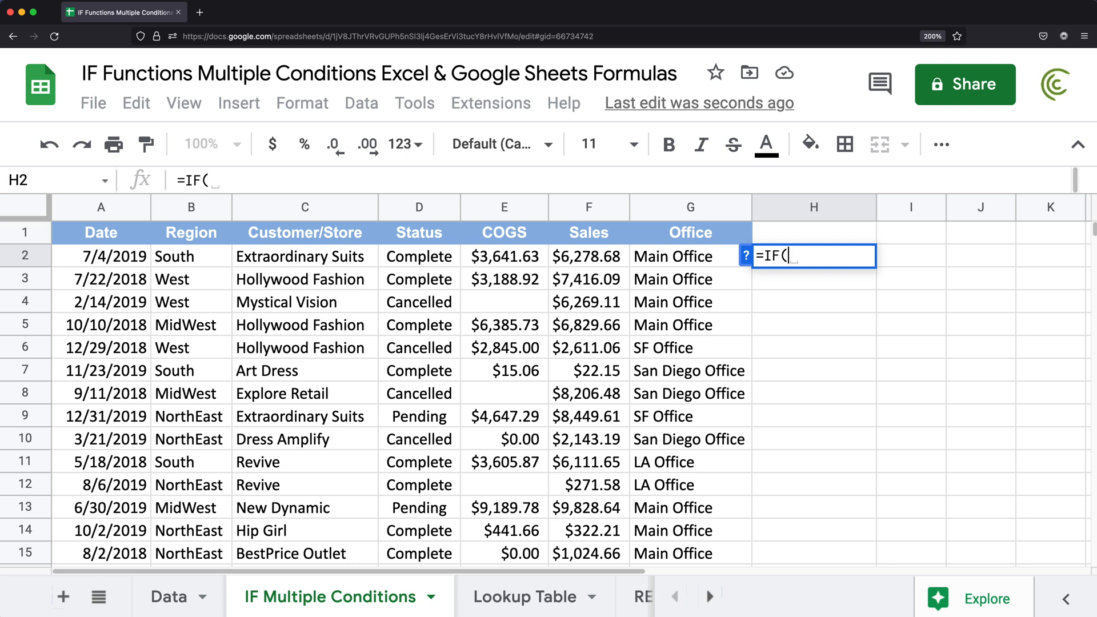
pyautogui.write('OR(')
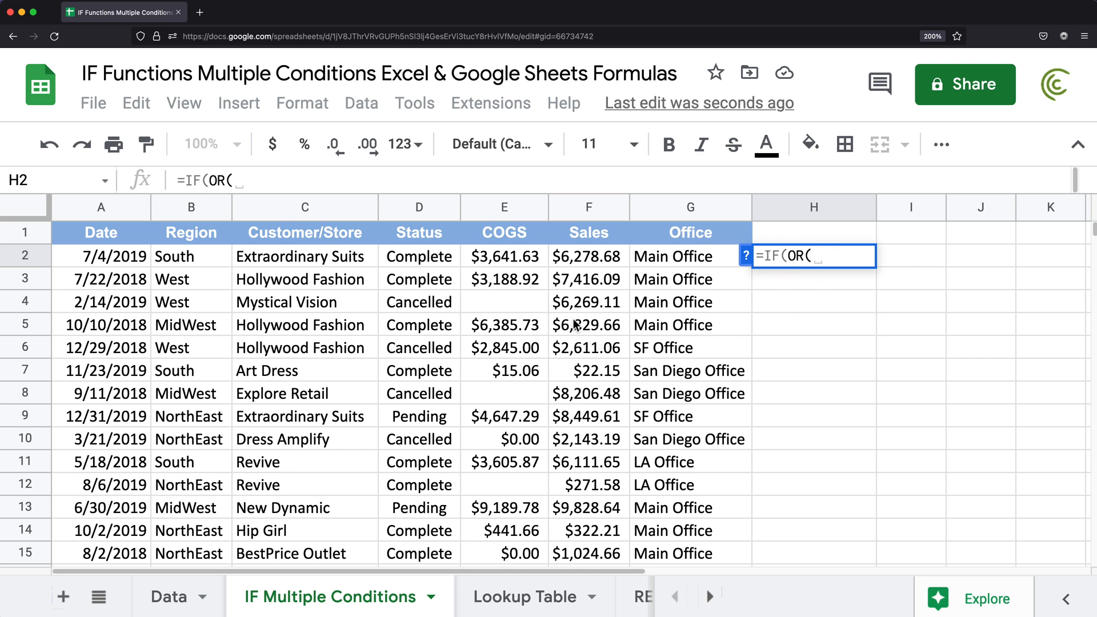
pyautogui.click(435, 261)
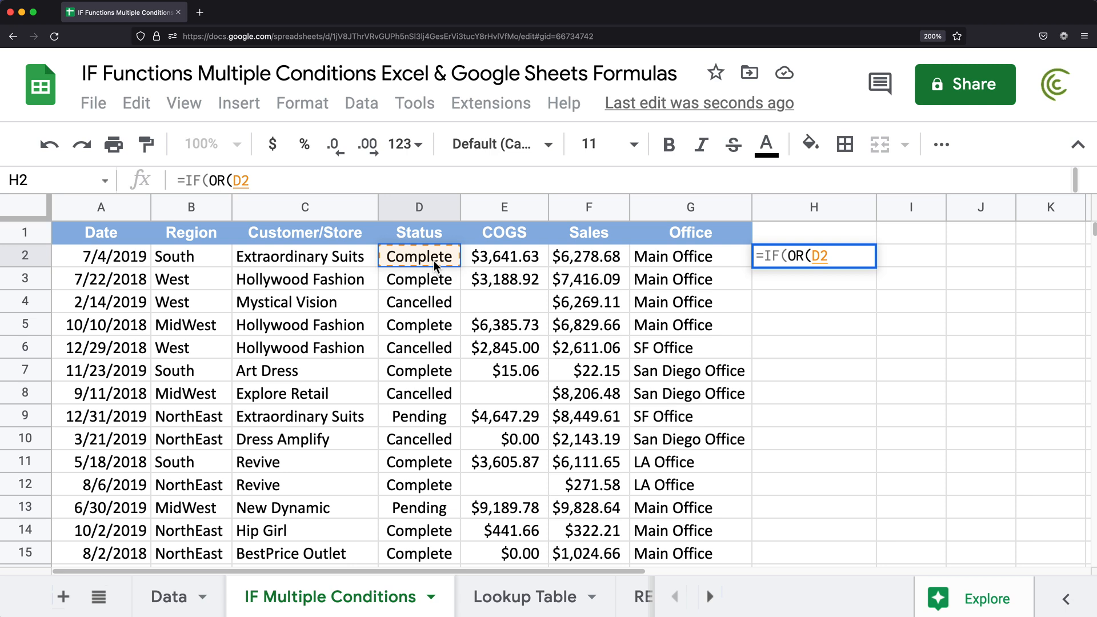
pyautogui.write('="complete",')
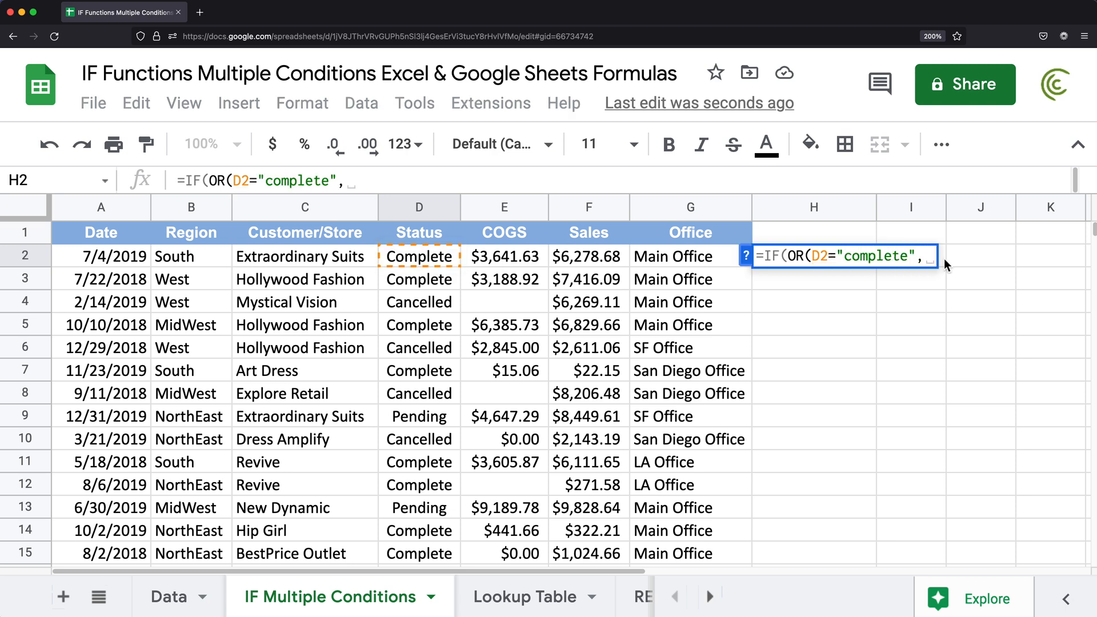
# Step: Add D2="pending" as the second OR condition in H2 and close the OR function
pyautogui.click(414, 260)
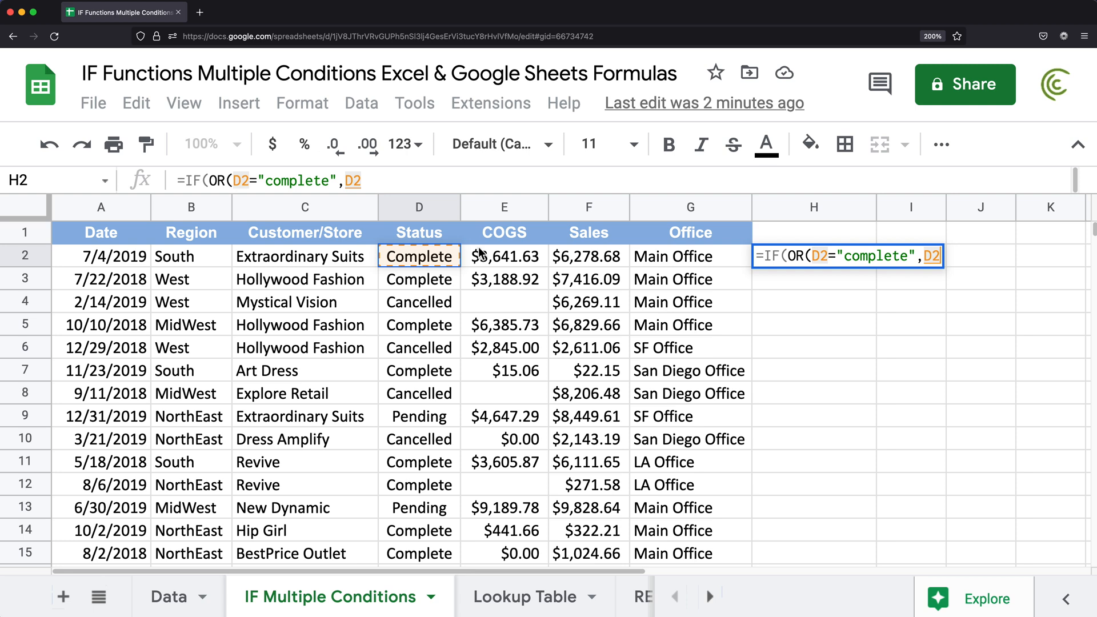
pyautogui.write('=')
pyautogui.write('"pending')
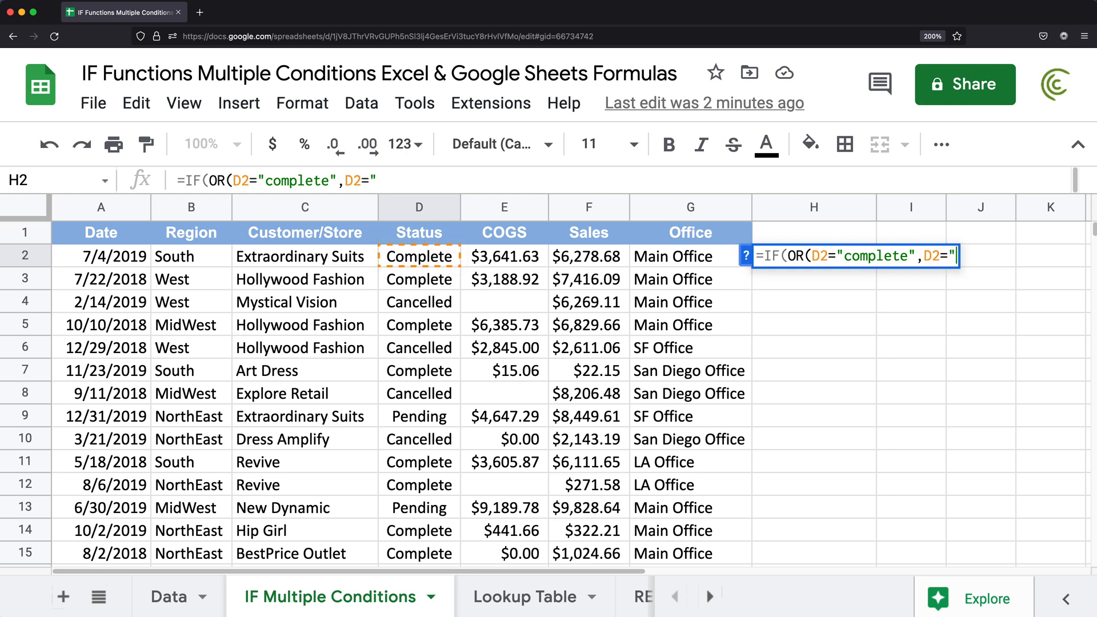
pyautogui.write('"')
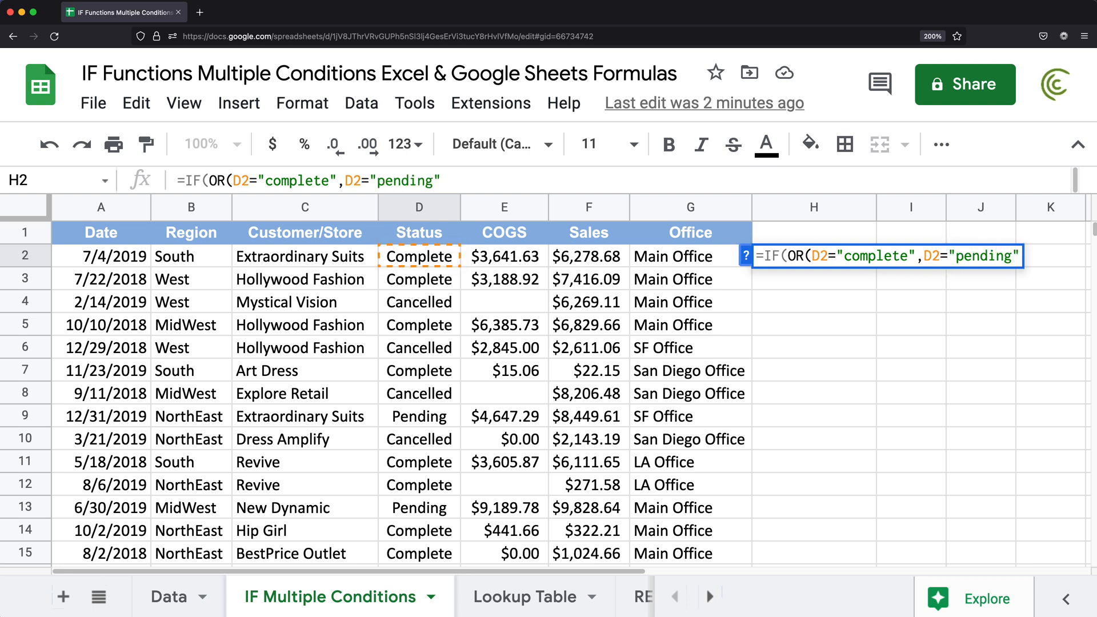
pyautogui.write(')')
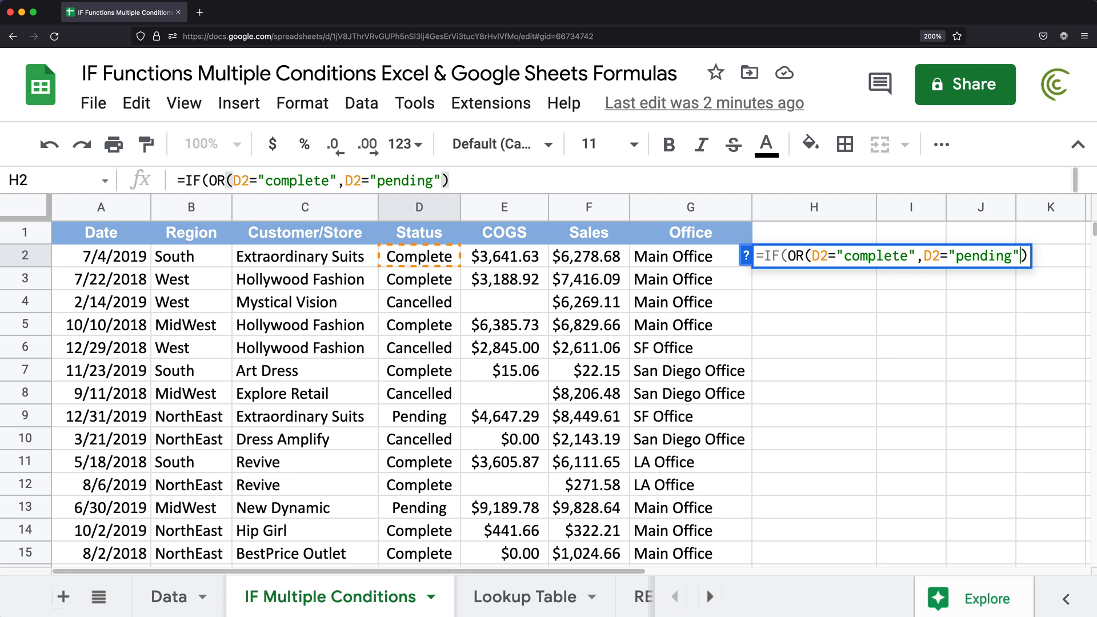
pyautogui.write(',')
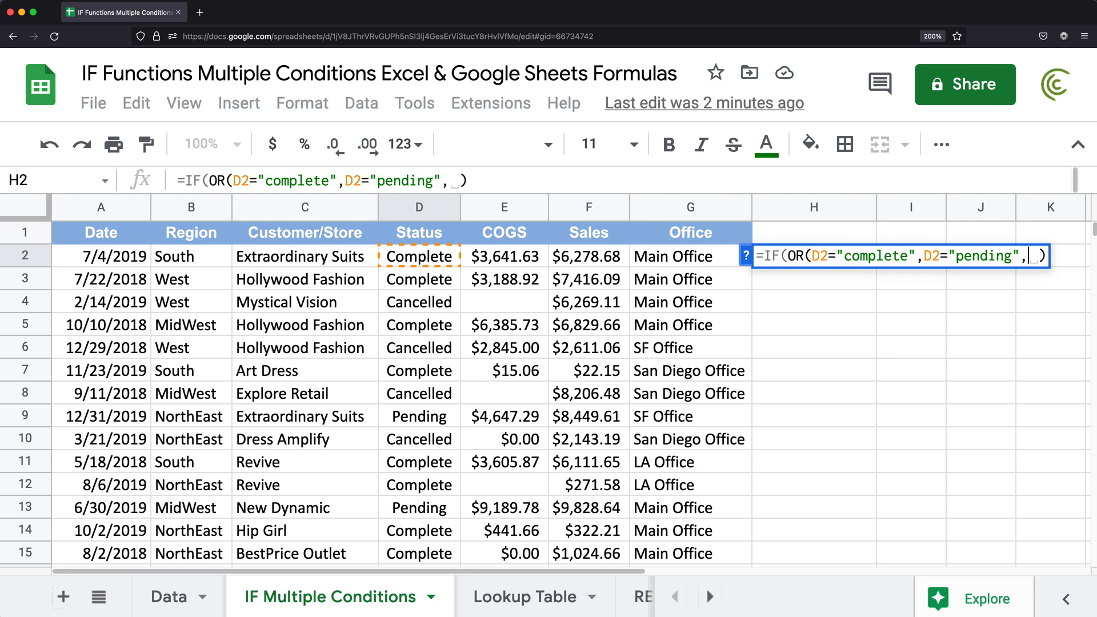
pyautogui.press('BackSpace')
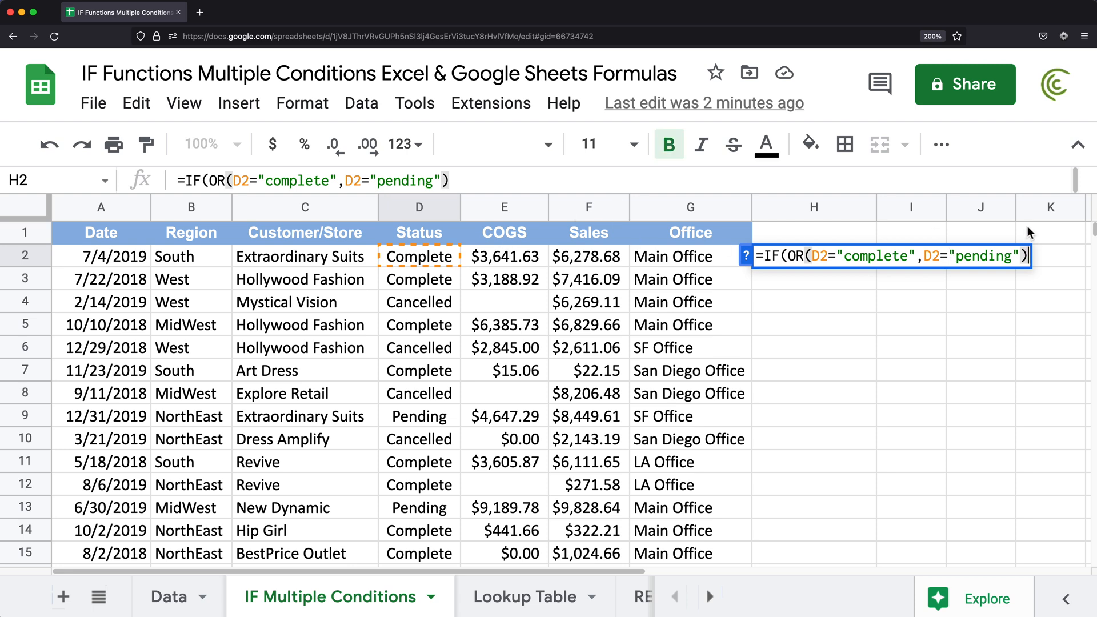
pyautogui.write(',')
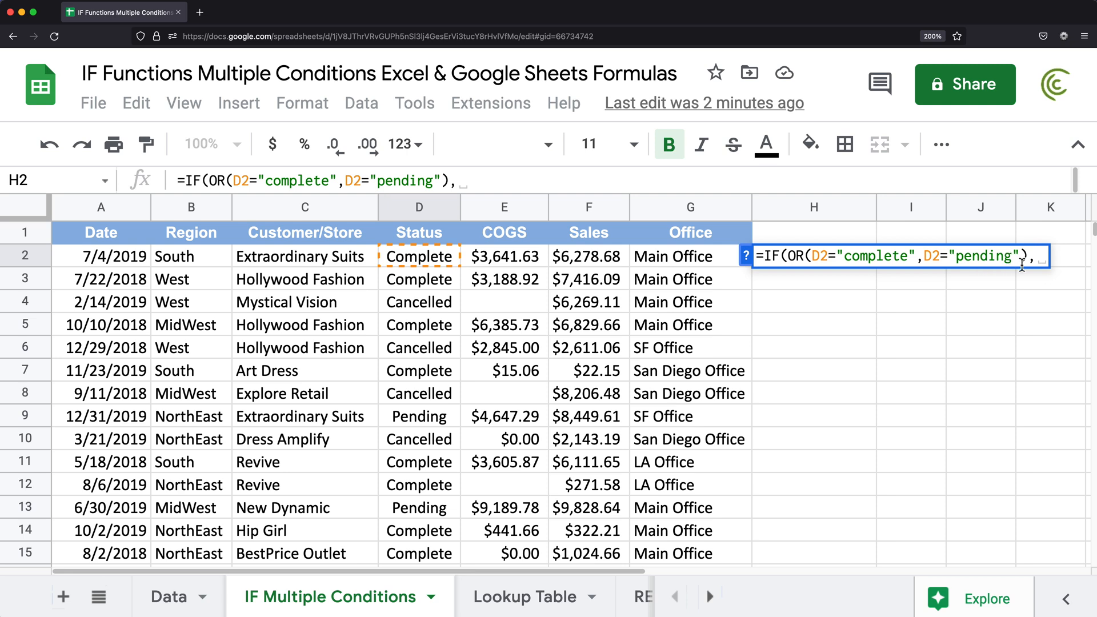
# Step: Check the OR part of the H2 formula and add F2-E2 as the value if true
pyautogui.moveTo(1031, 262); pyautogui.dragTo(792, 262)
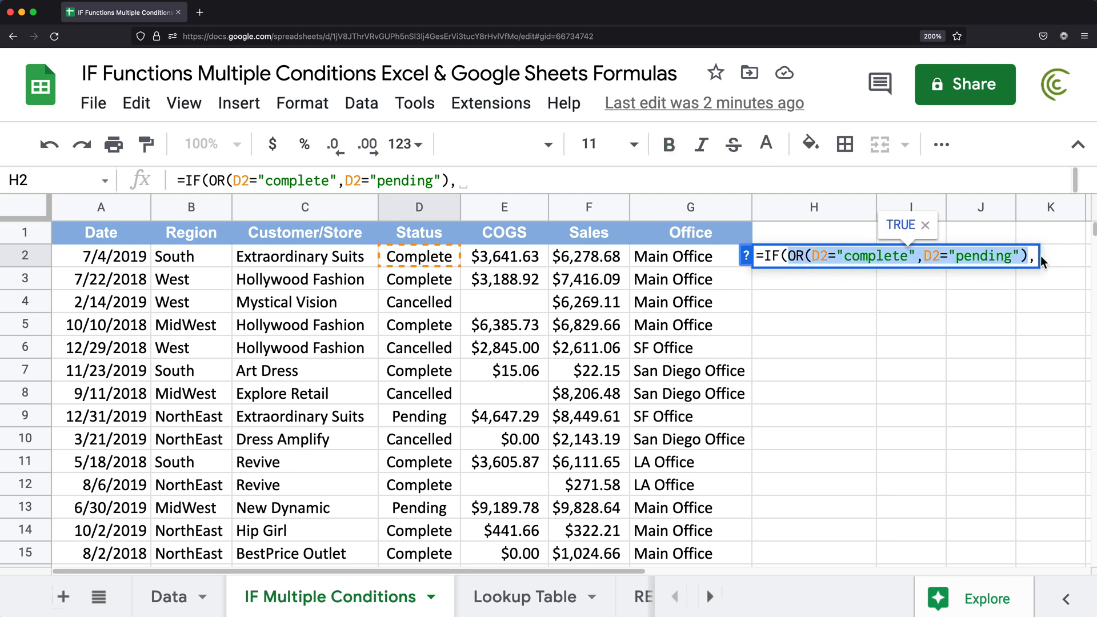
pyautogui.click(1035, 259)
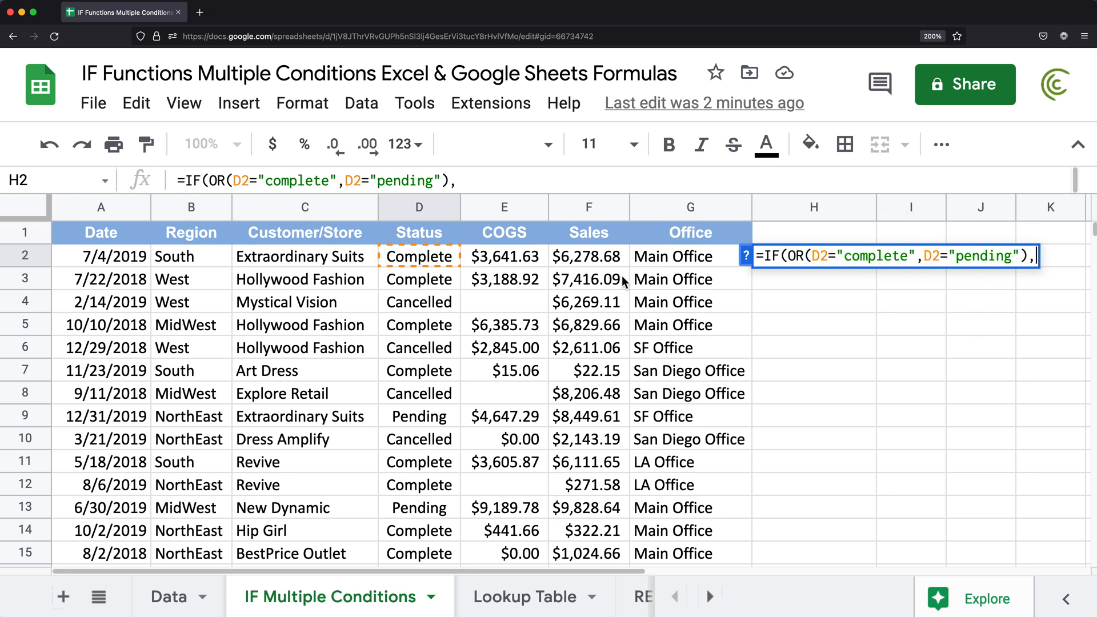
pyautogui.click(592, 262)
pyautogui.write('-')
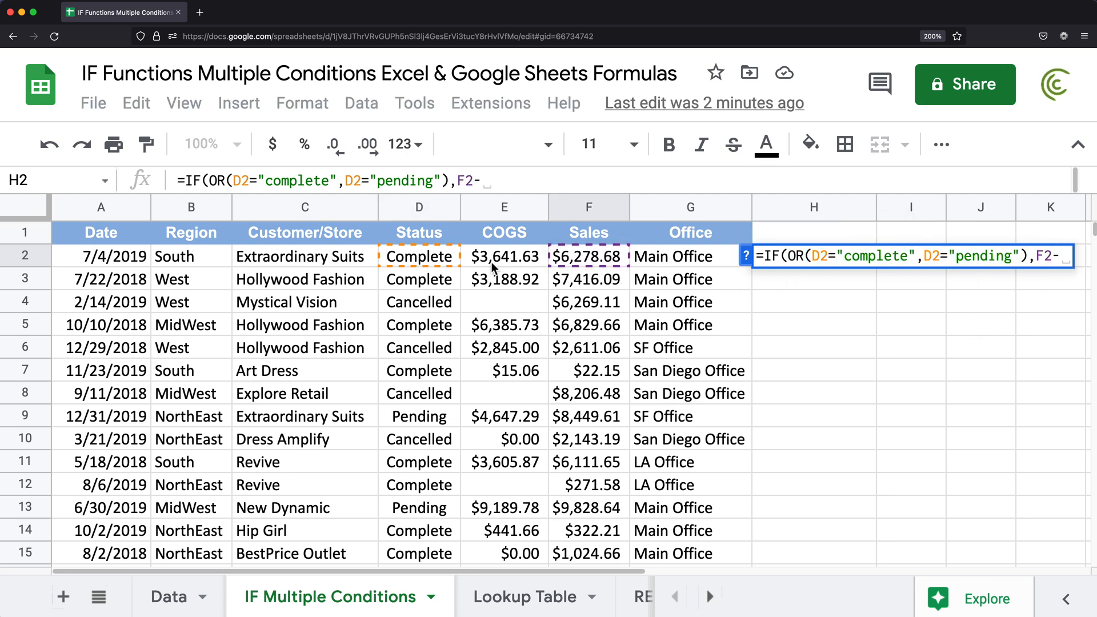
pyautogui.click(516, 258)
pyautogui.write(',')
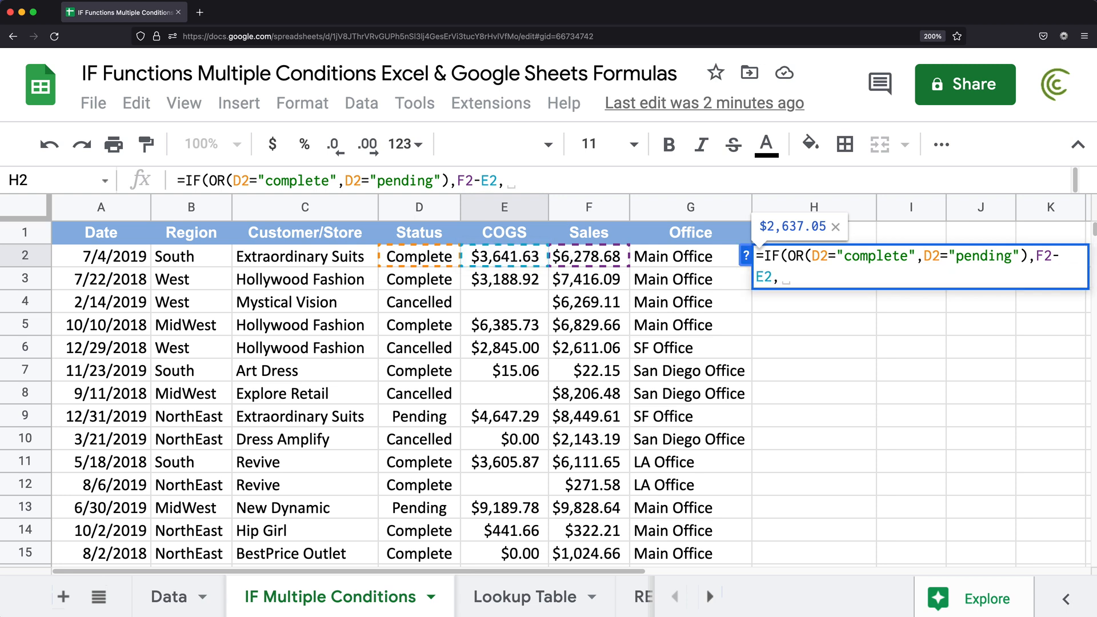
# Step: Finish the H2 formula with an empty string as the value if false and autofill it down column H
pyautogui.write('""')
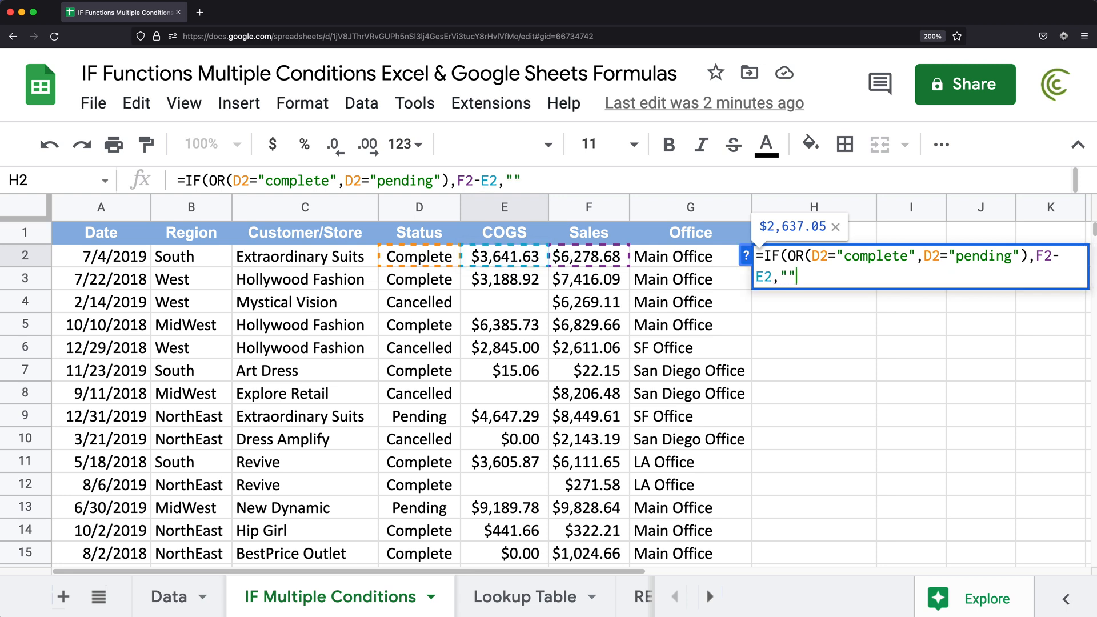
pyautogui.write(')')
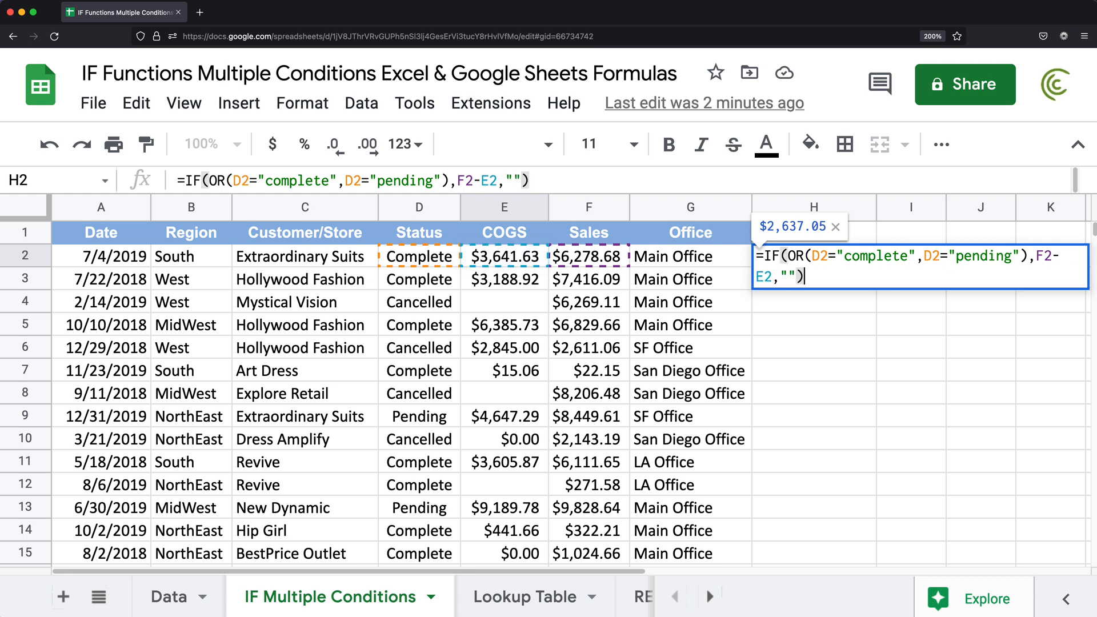
pyautogui.press('Return')
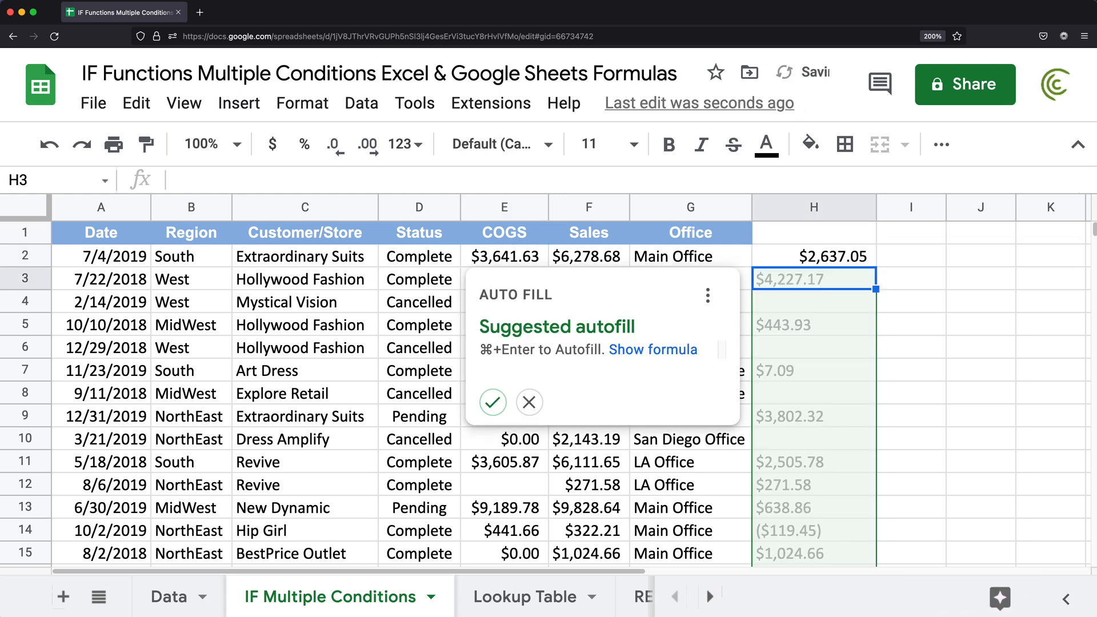
pyautogui.click(493, 400)
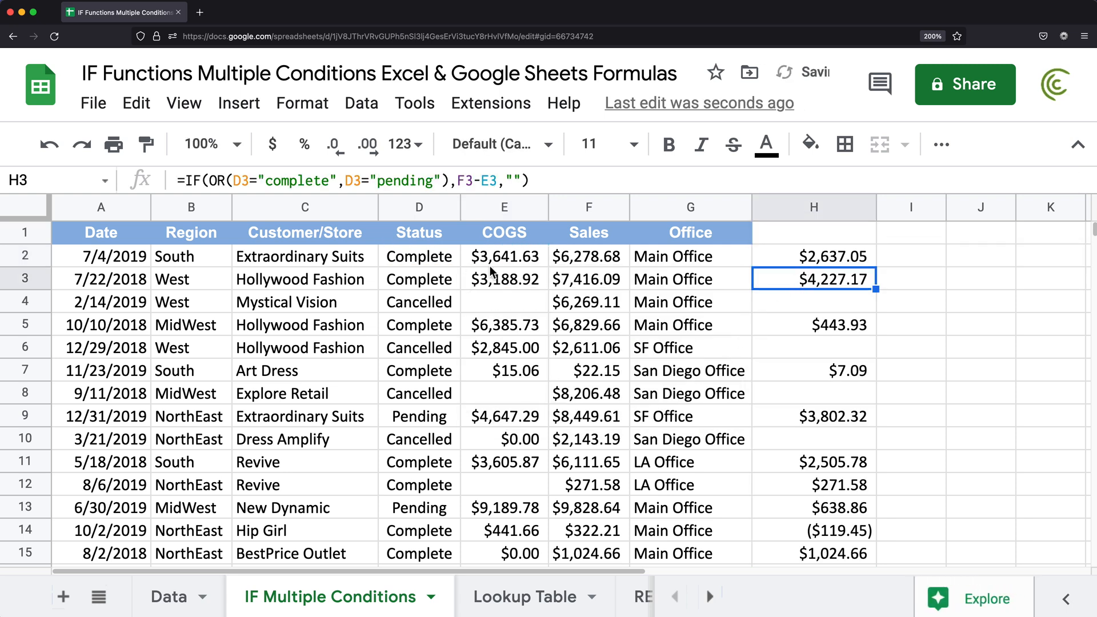
# Step: Compare complete, pending and cancelled Status rows with their column H results, and review the first OR condition in H2
pyautogui.moveTo(434, 260); pyautogui.dragTo(433, 280)
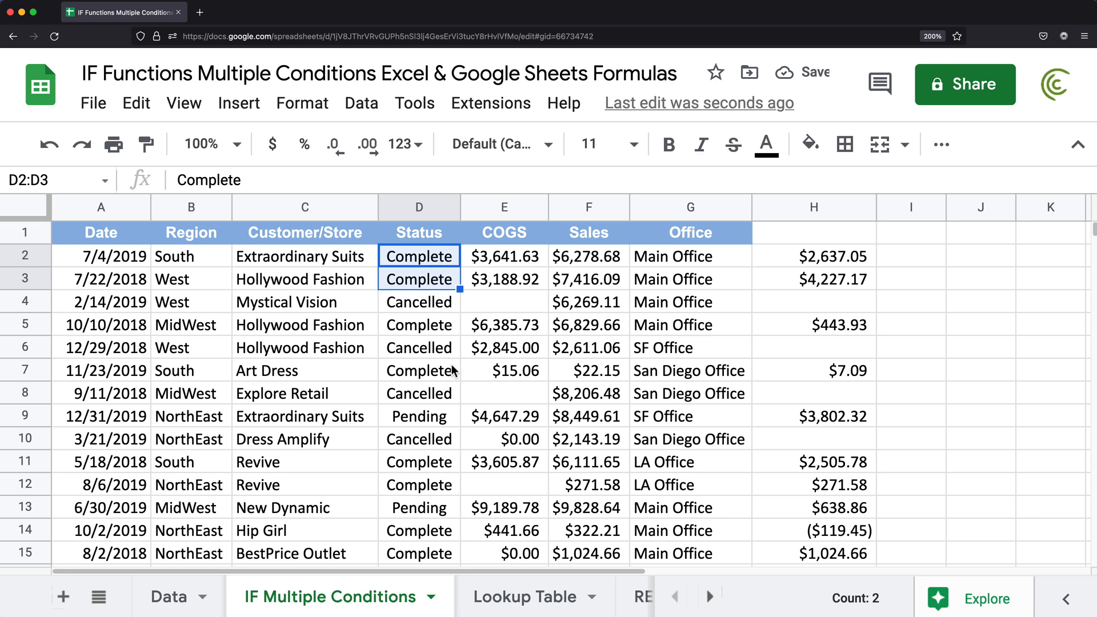
pyautogui.click(434, 417)
pyautogui.moveTo(813, 420); pyautogui.dragTo(418, 425)
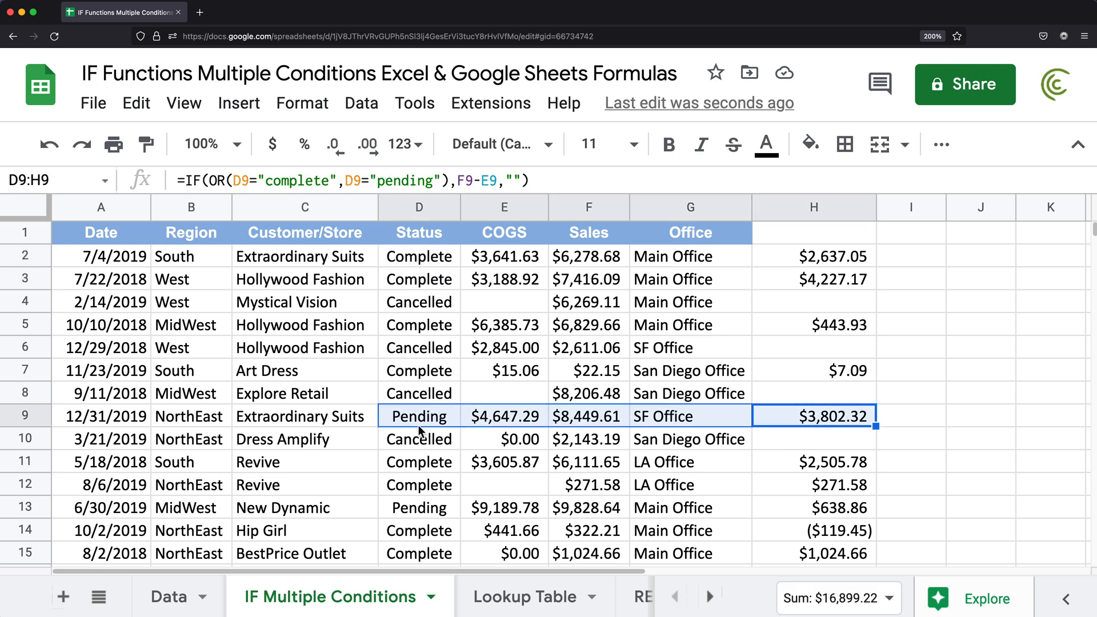
pyautogui.click(430, 301)
pyautogui.click(444, 394)
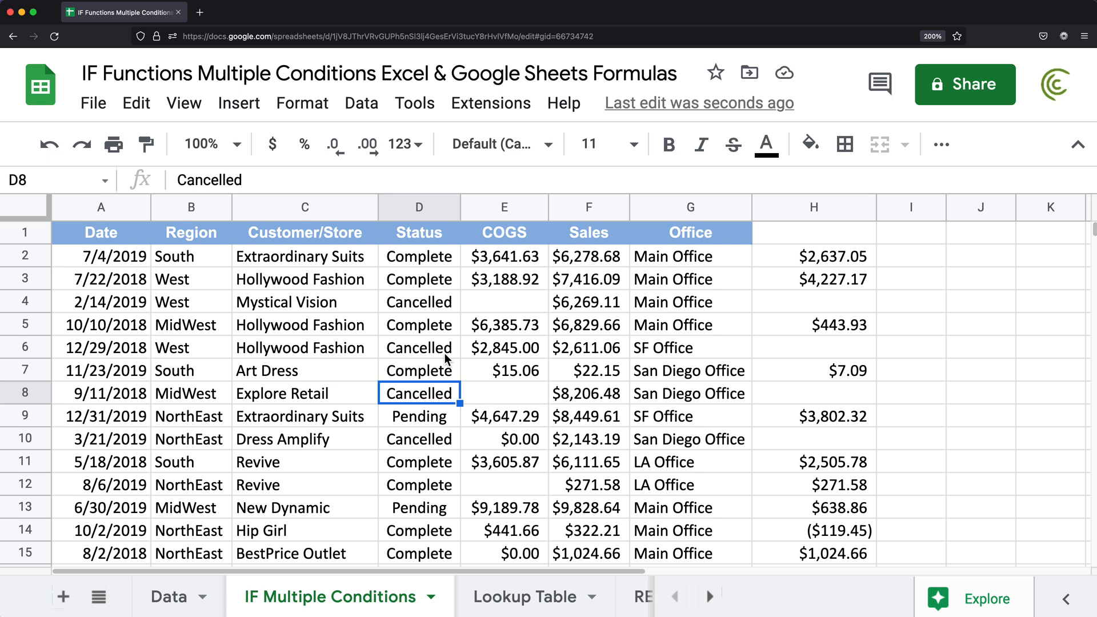
pyautogui.doubleClick(853, 258)
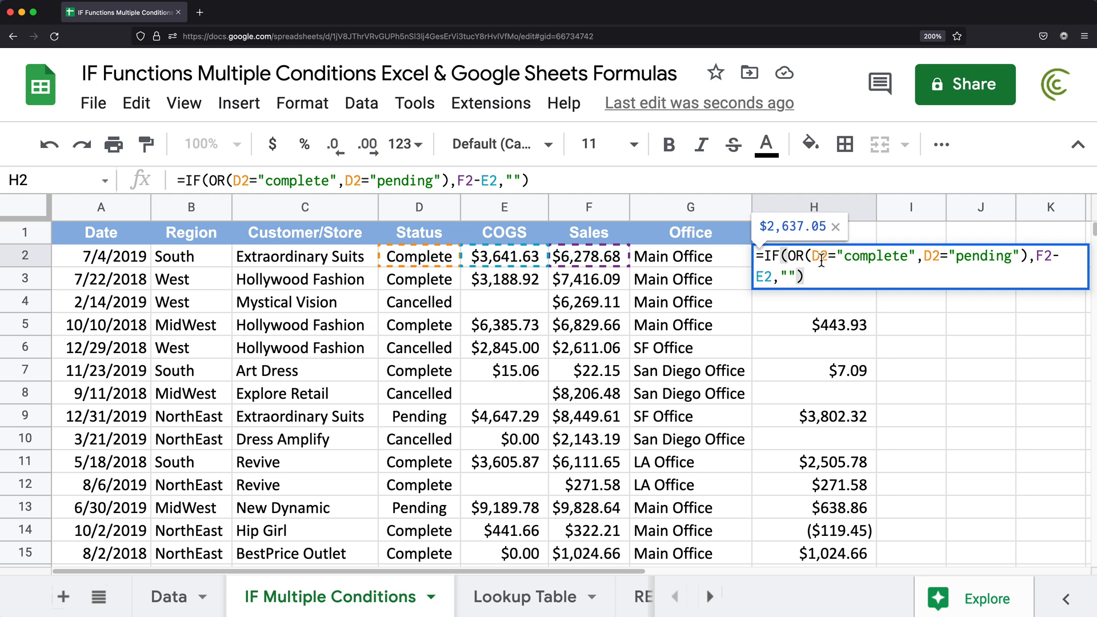
pyautogui.moveTo(804, 259); pyautogui.dragTo(914, 258)
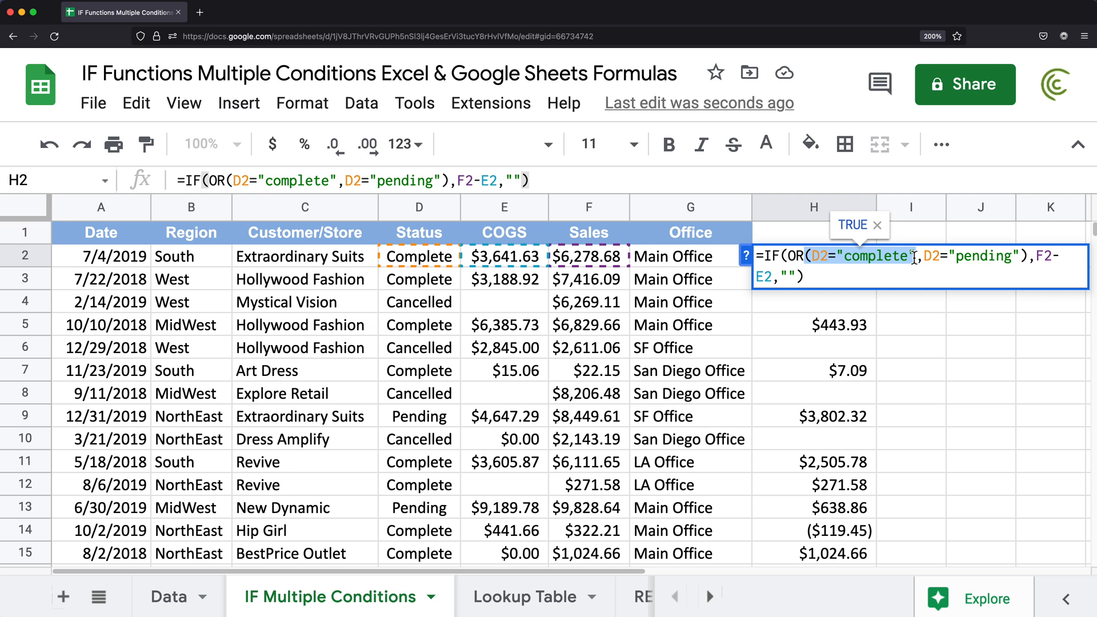
pyautogui.press('Escape')
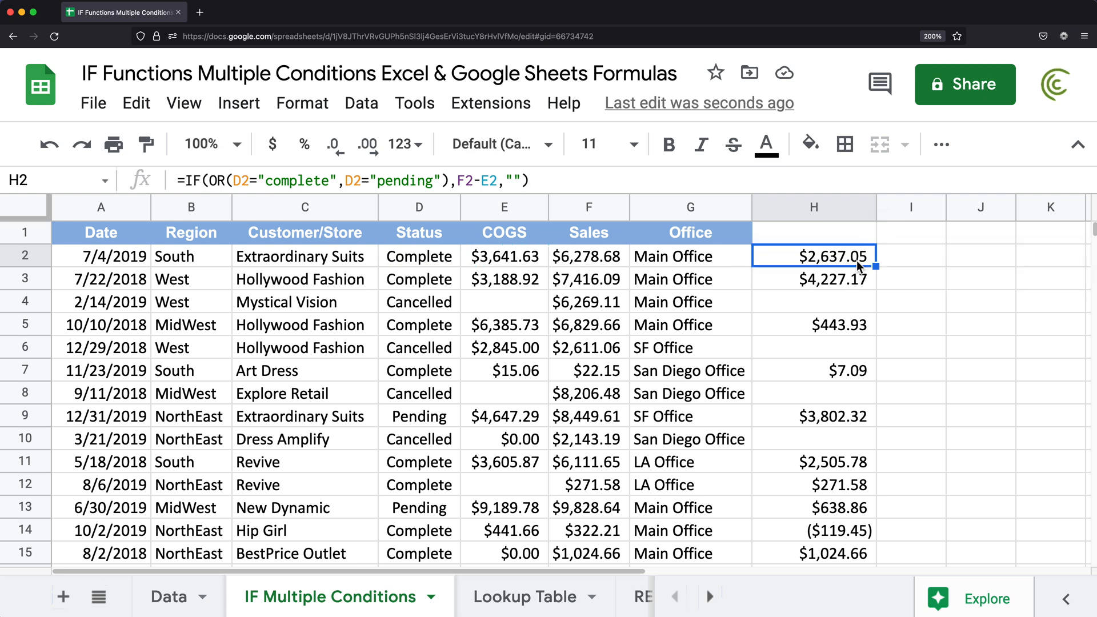
# Step: Clear the OR-based formulas from column H
pyautogui.click(813, 207)
pyautogui.press('Delete')
pyautogui.click(740, 284)
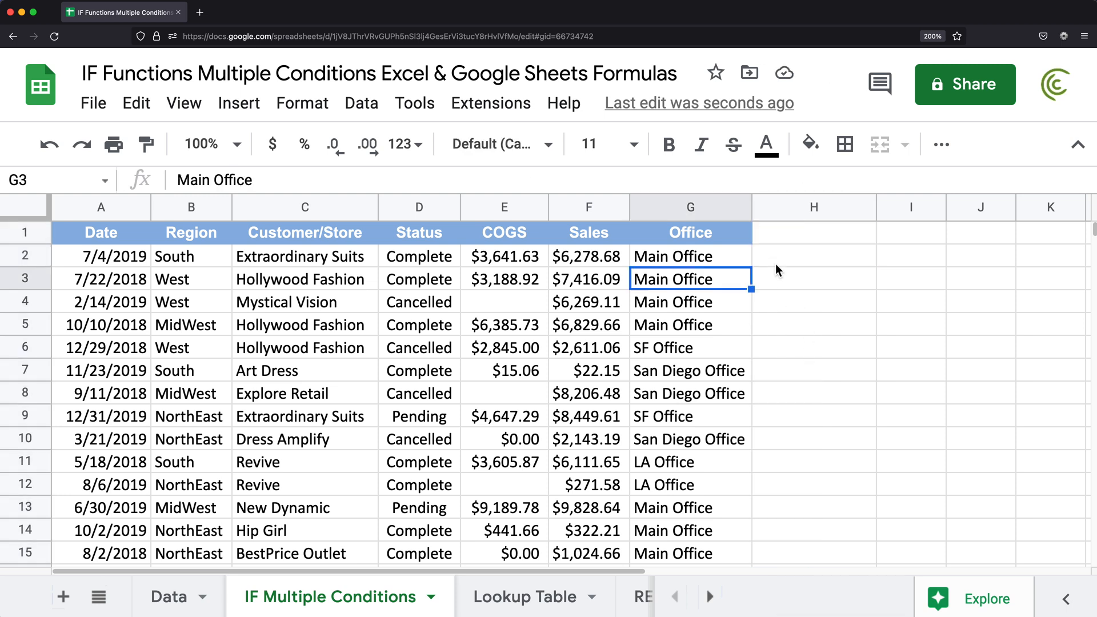
# Step: Check the Sales, COGS and Status cells, and enter the header Profit in H1
pyautogui.click(591, 263)
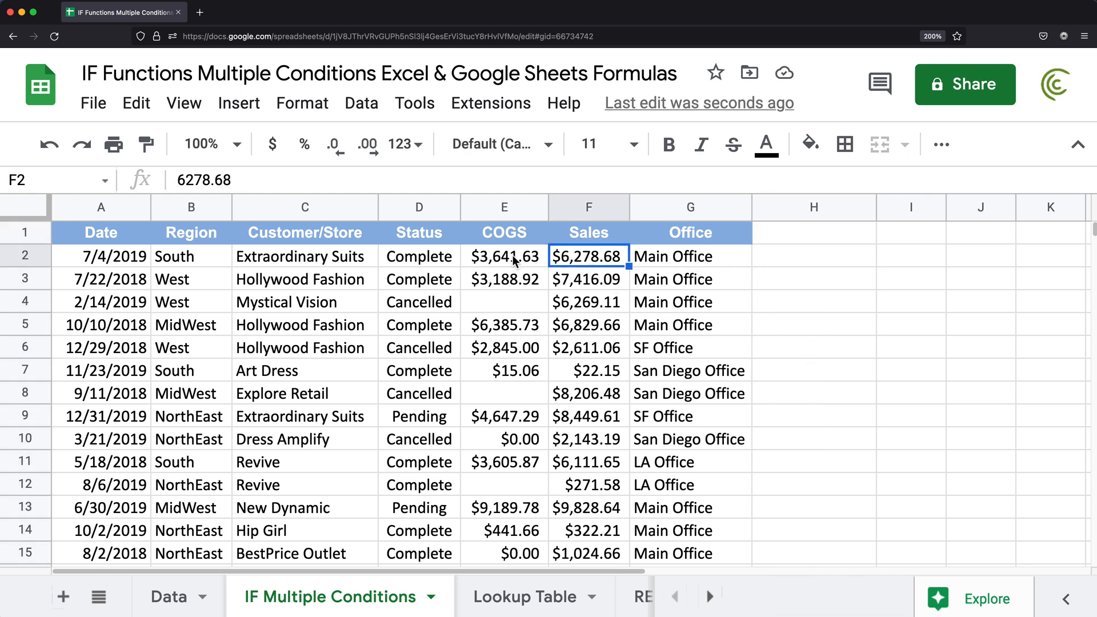
pyautogui.click(539, 260)
pyautogui.click(422, 260)
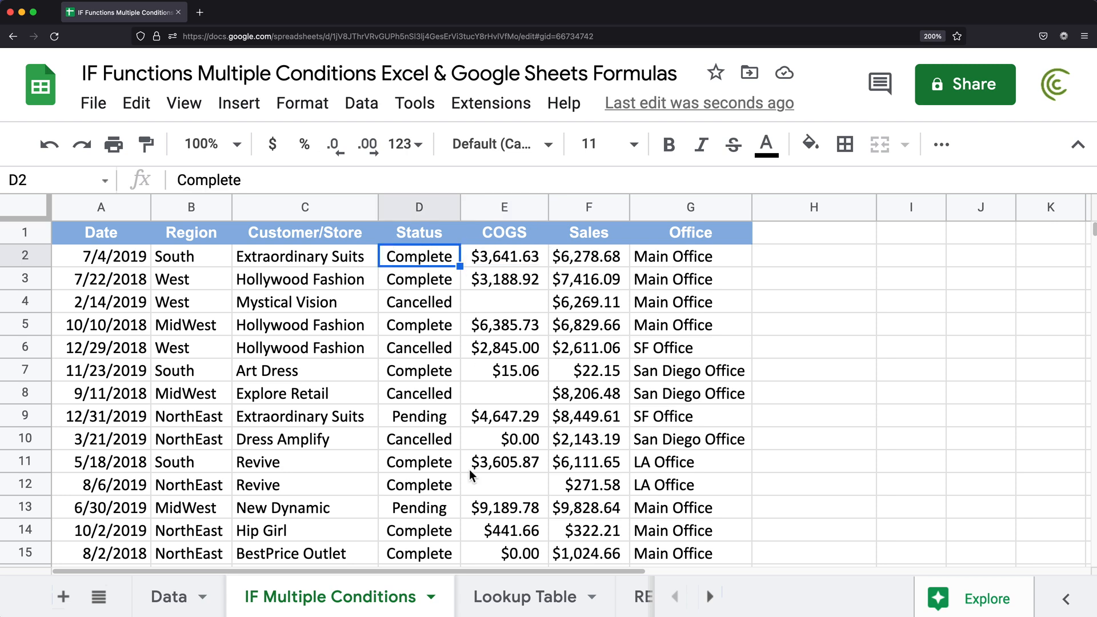
pyautogui.click(424, 418)
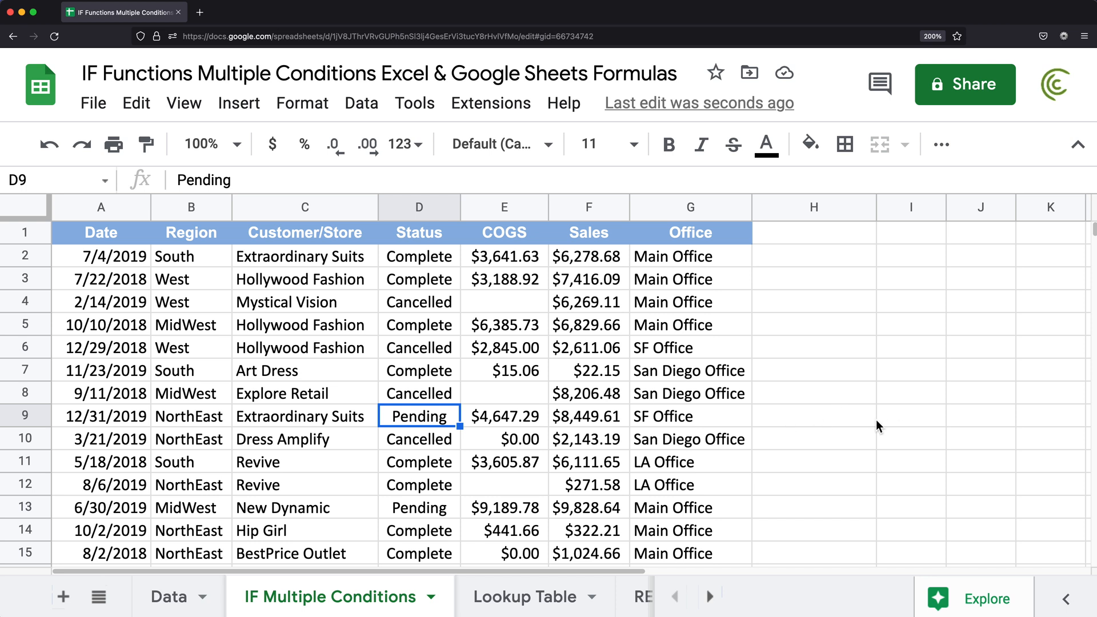
pyautogui.click(429, 398)
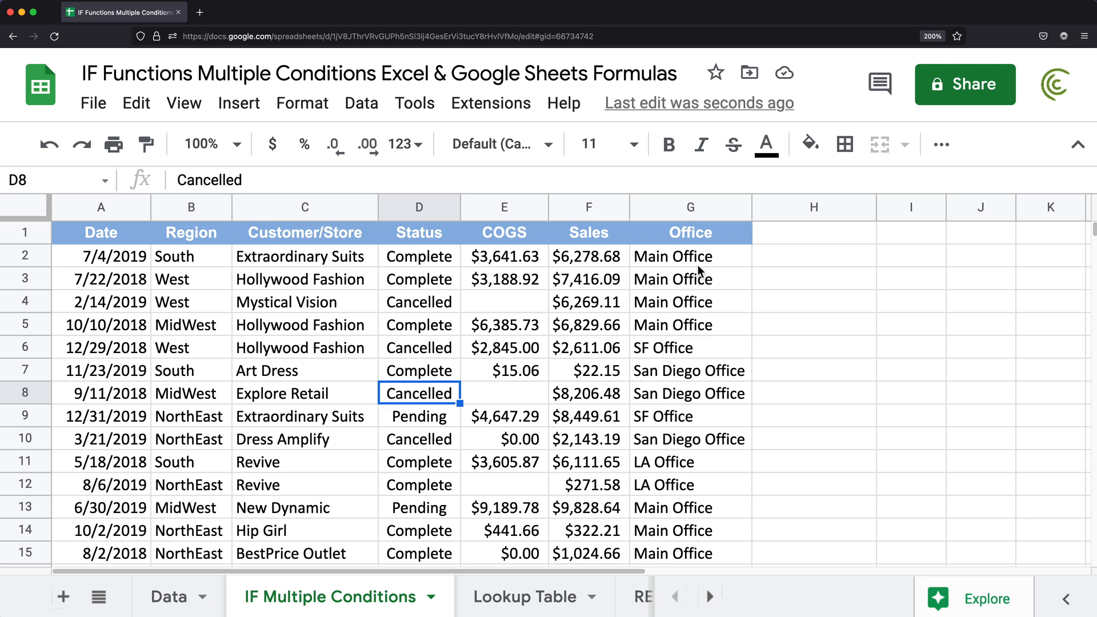
pyautogui.click(804, 229)
pyautogui.write('Profit')
pyautogui.press('Return')
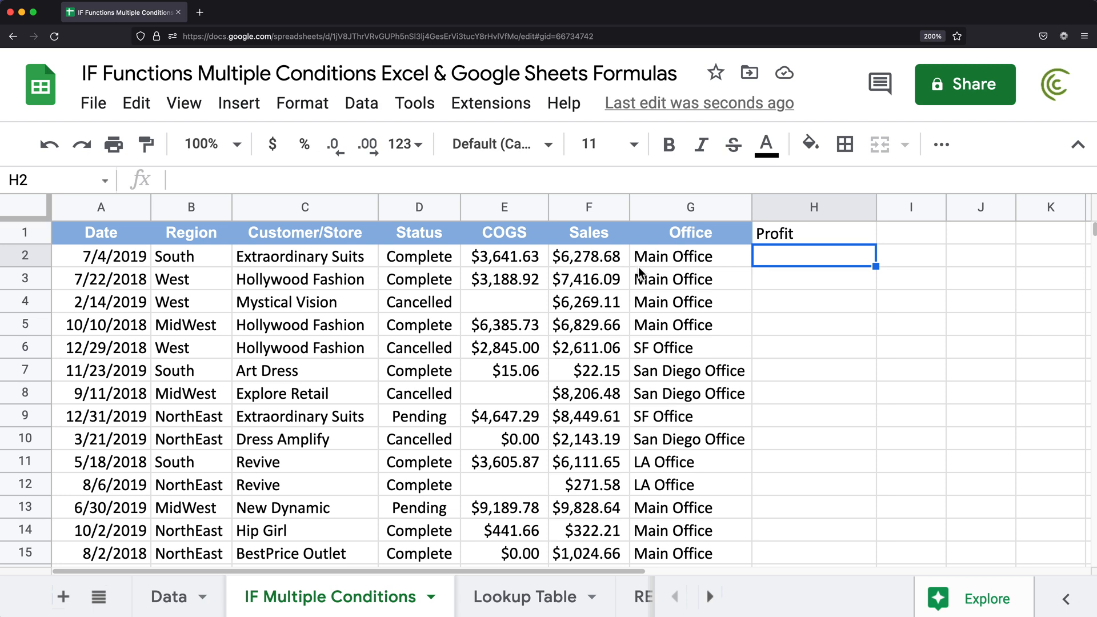
# Step: Start an IFS formula in H2 with D2="complete" as the first condition, checking the function's syntax help
pyautogui.write('=')
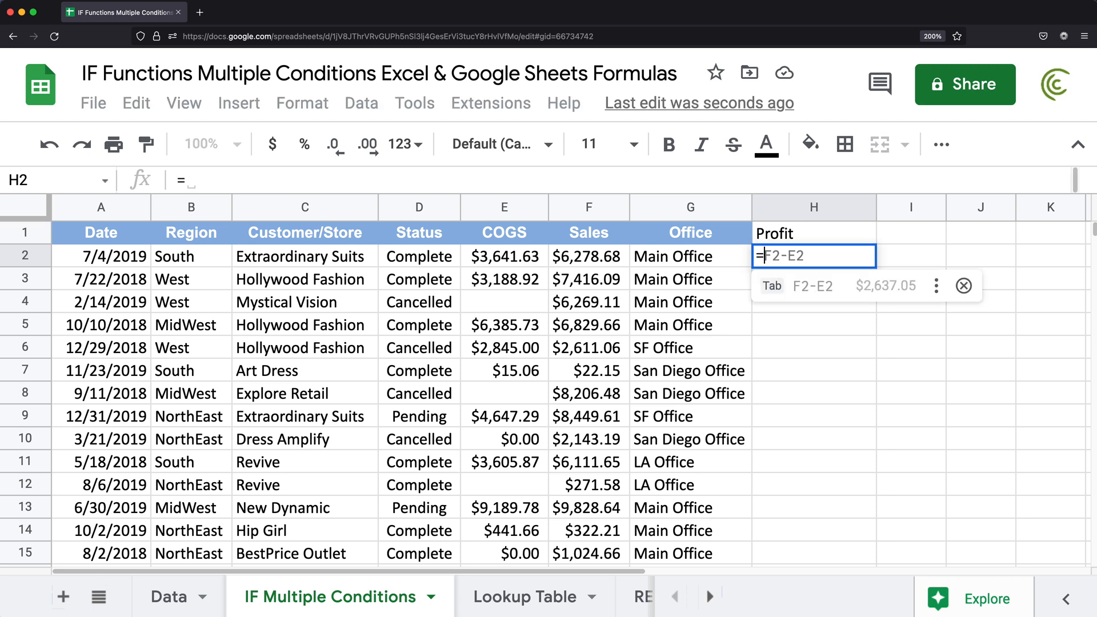
pyautogui.write('IFS(')
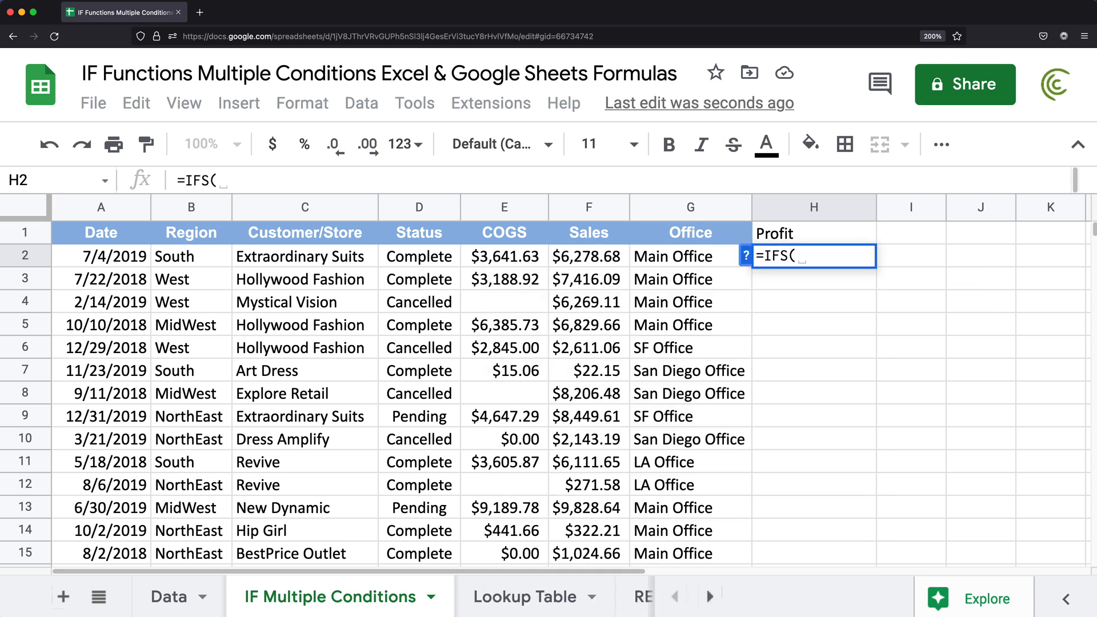
pyautogui.click(746, 255)
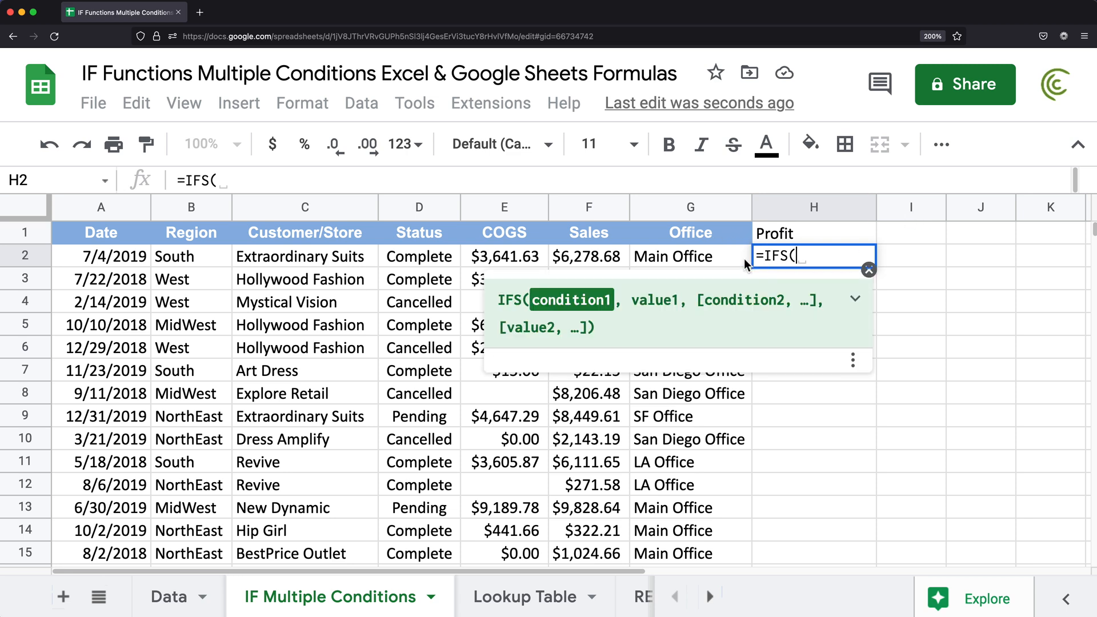
pyautogui.click(868, 269)
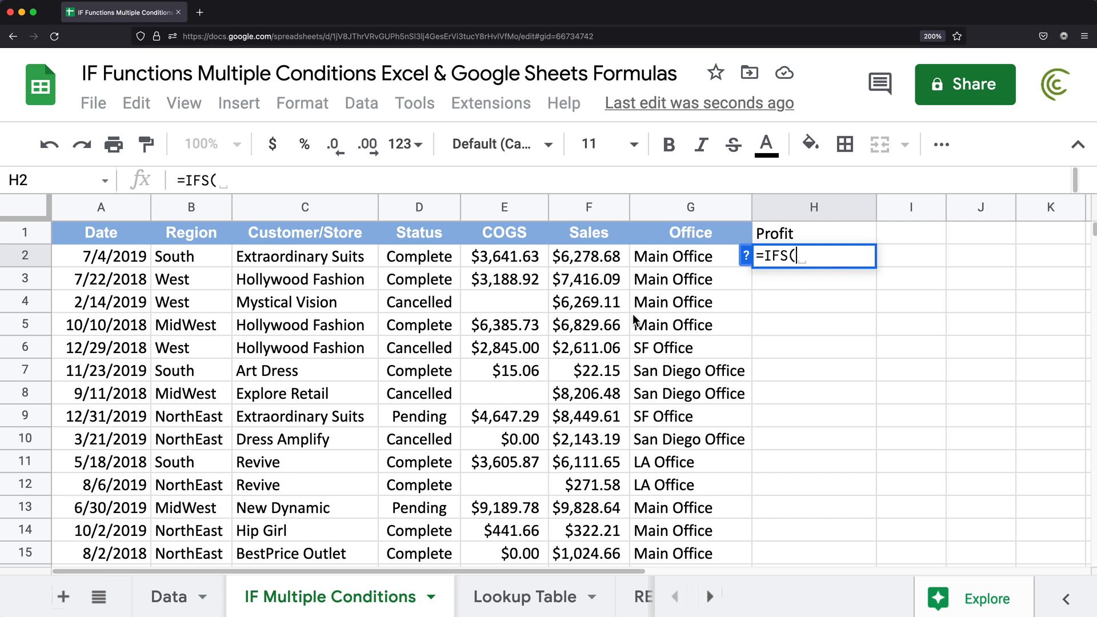
pyautogui.click(425, 262)
pyautogui.write('=')
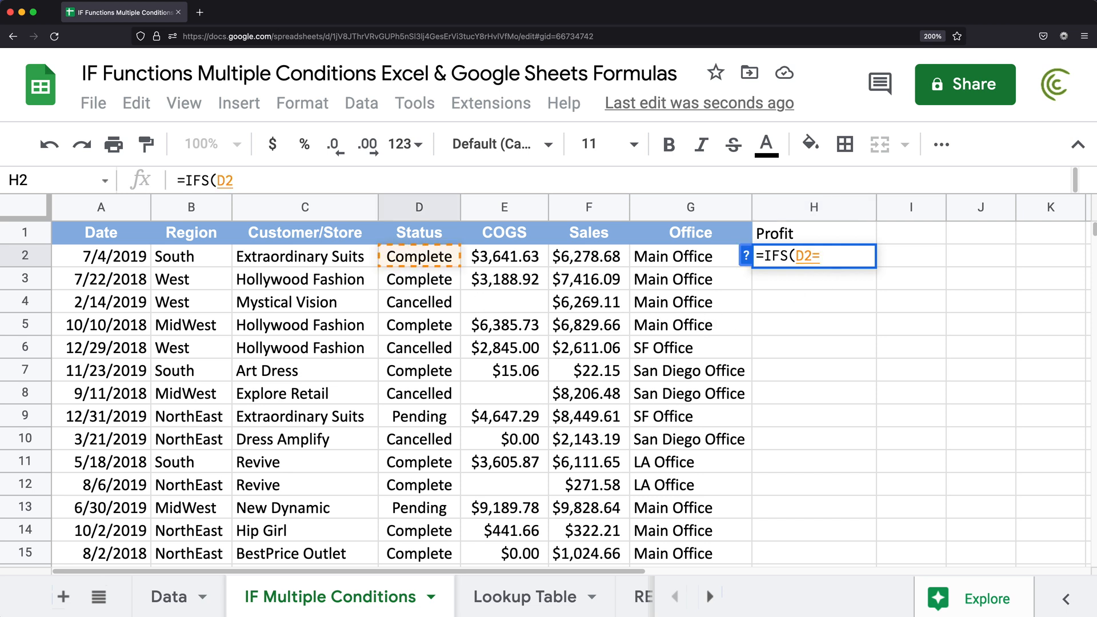
pyautogui.write('"complete"')
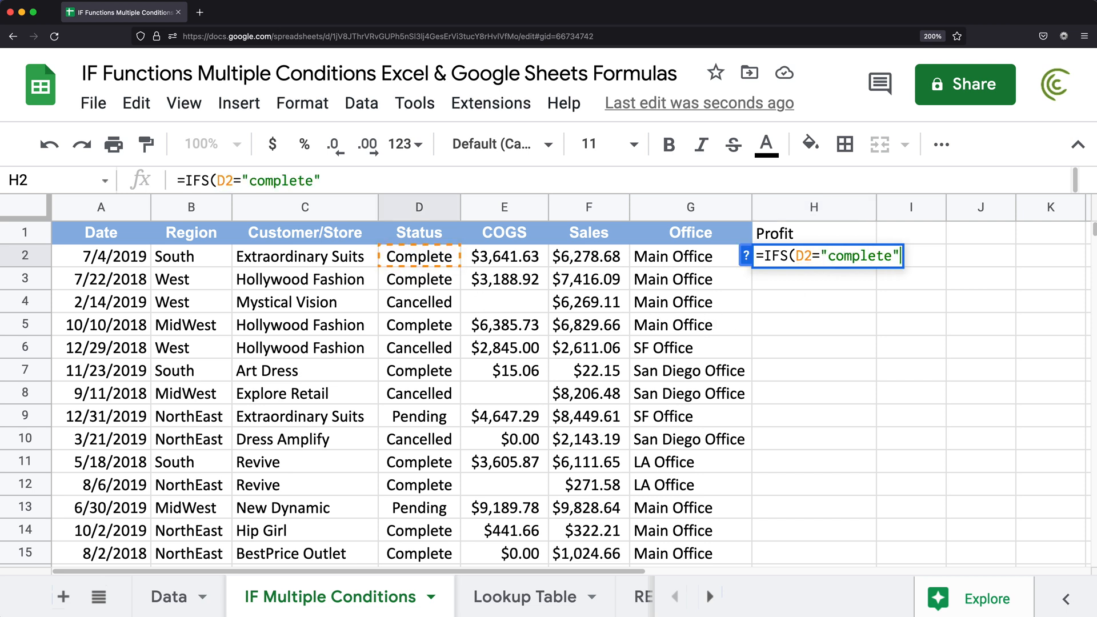
pyautogui.write(',')
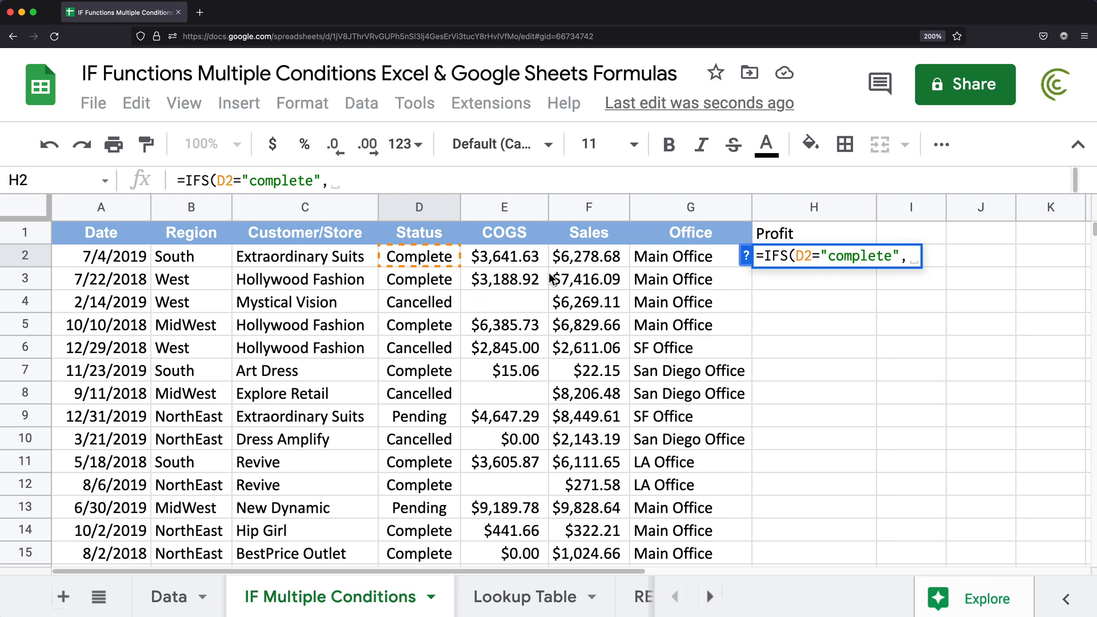
# Step: Add F2-E2 as the value for the first condition of the IFS formula in H2
pyautogui.click(576, 261)
pyautogui.write('-')
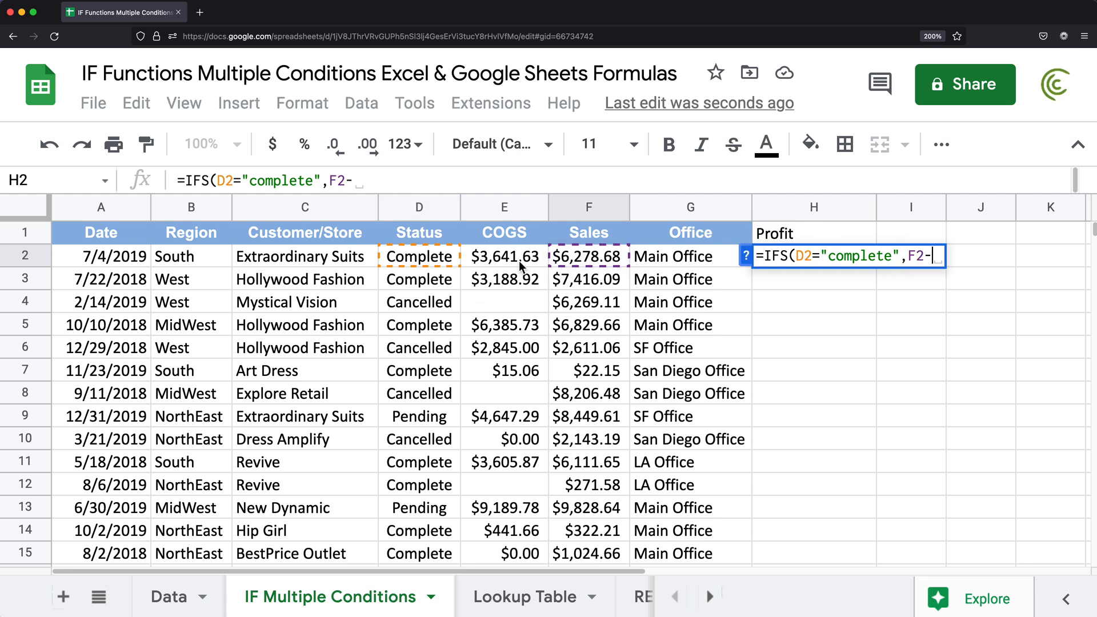
pyautogui.click(538, 261)
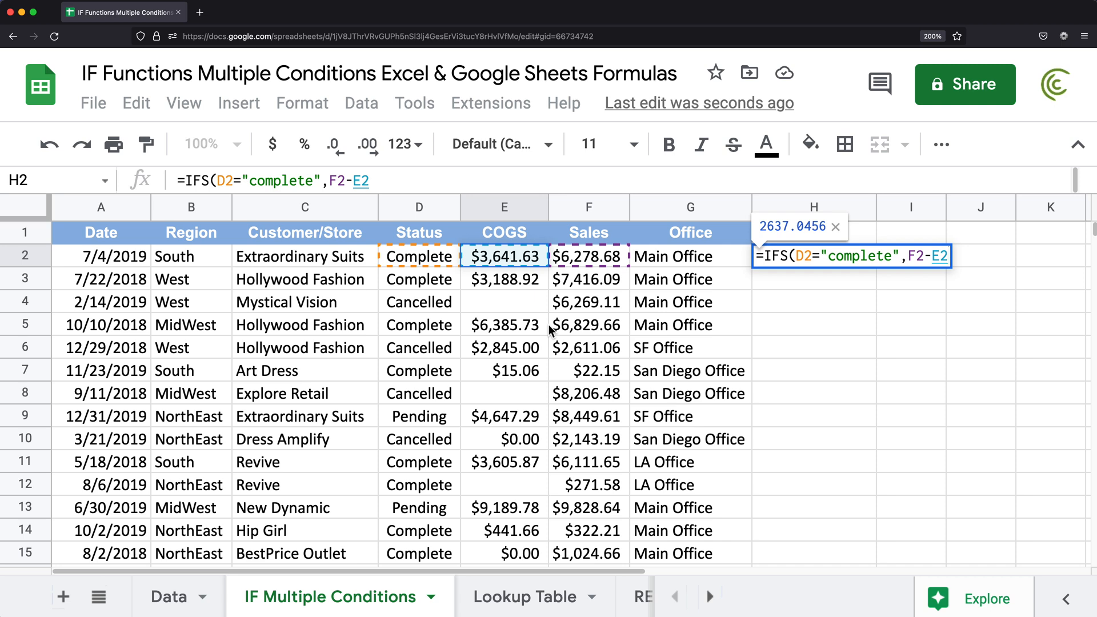
pyautogui.write(',')
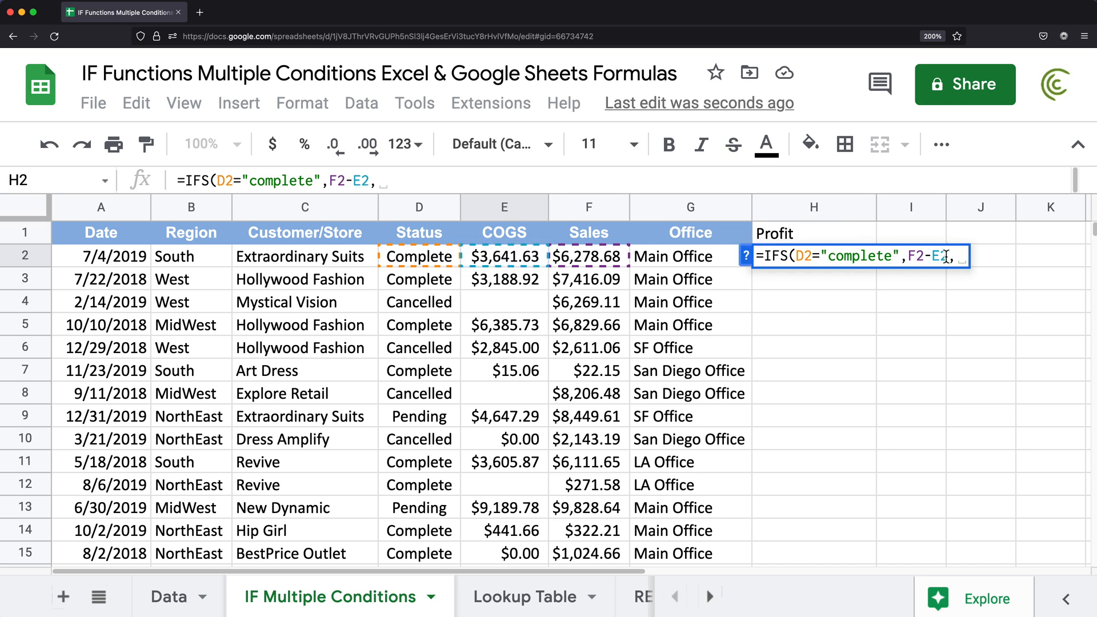
# Step: Add D2="pending" as the second IFS condition in H2, with an empty string as its value
pyautogui.click(423, 262)
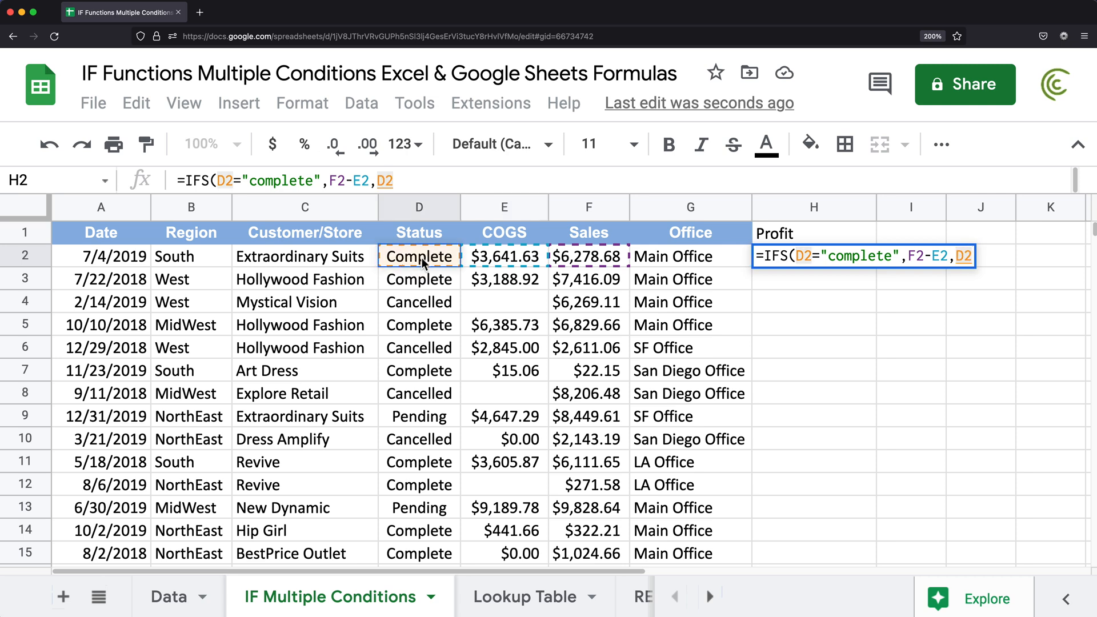
pyautogui.write('="')
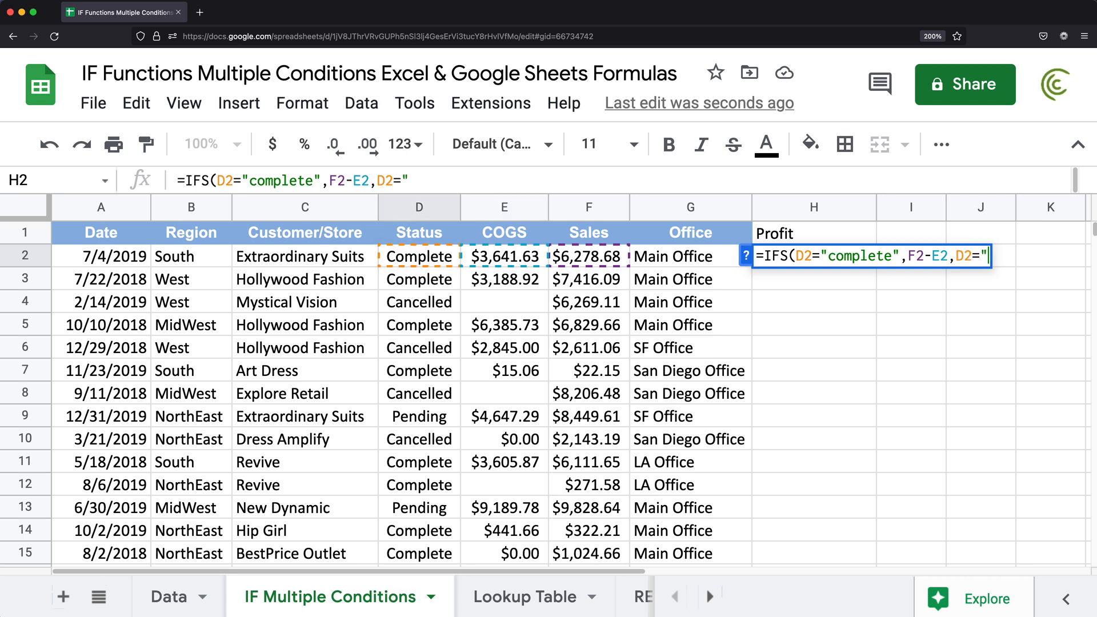
pyautogui.write('pending"')
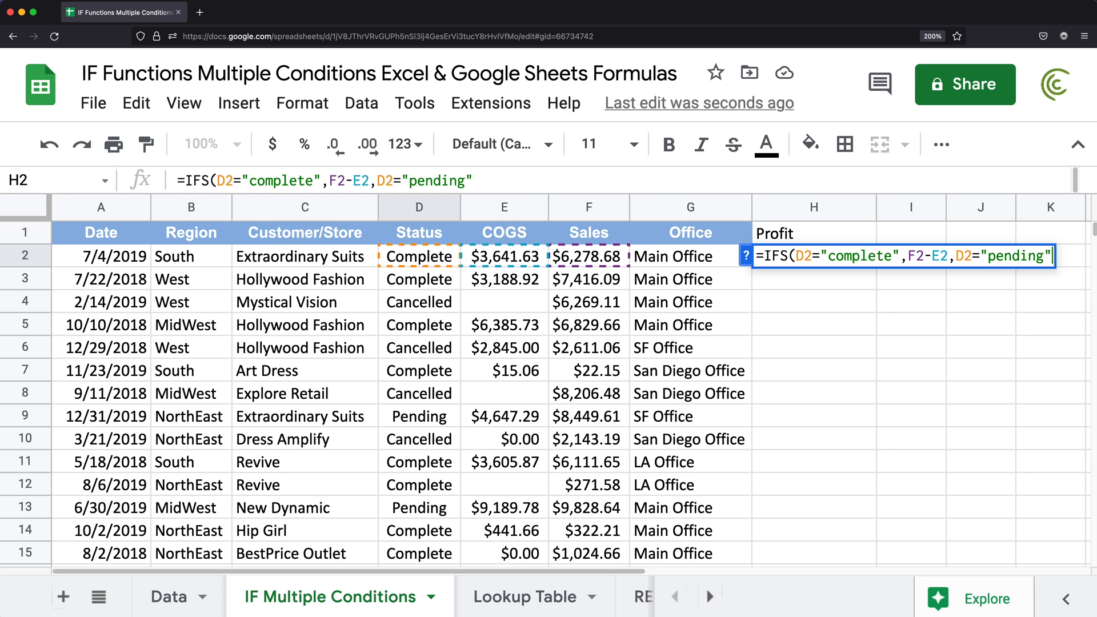
pyautogui.write(',')
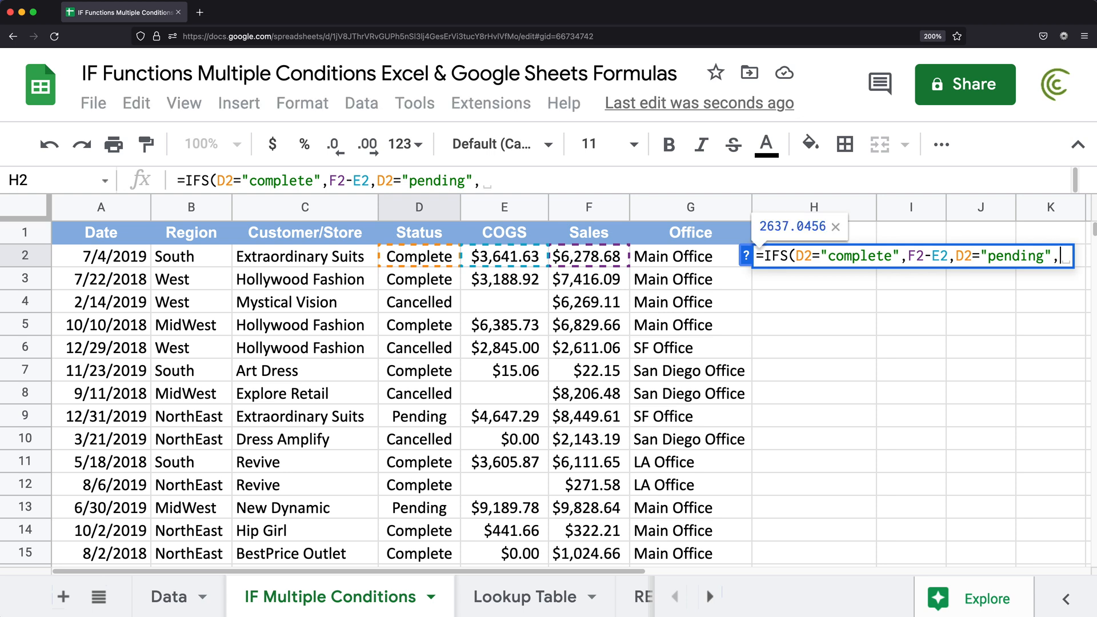
pyautogui.write('"",')
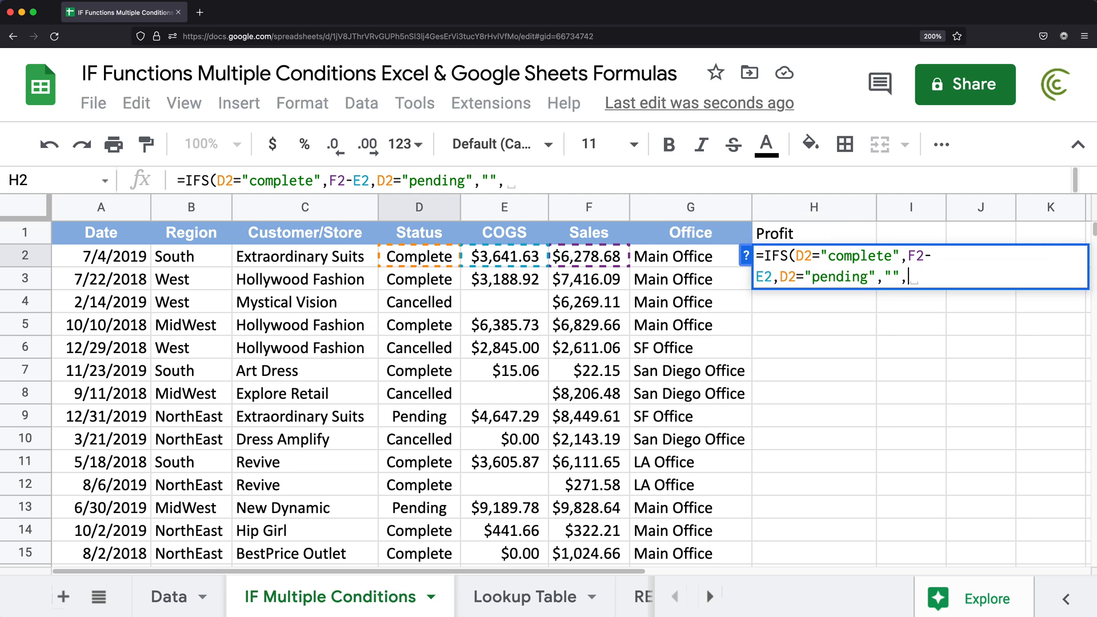
# Step: Add D2="cancelled" with value 0 as the third condition of the IFS formula in H2, and fill the formula down column H
pyautogui.click(433, 263)
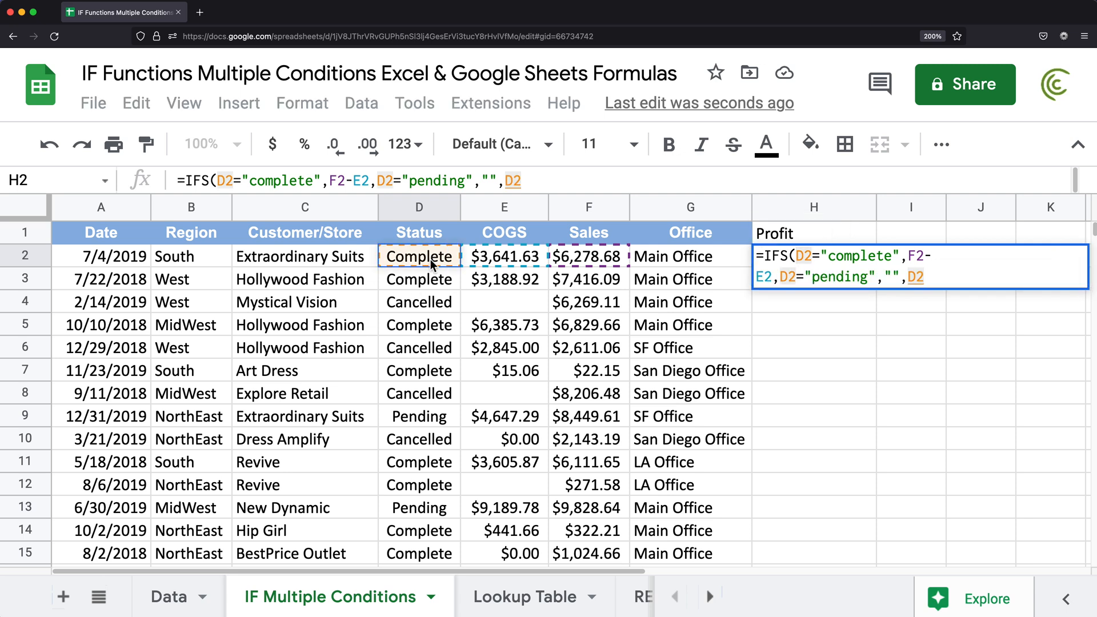
pyautogui.write('=')
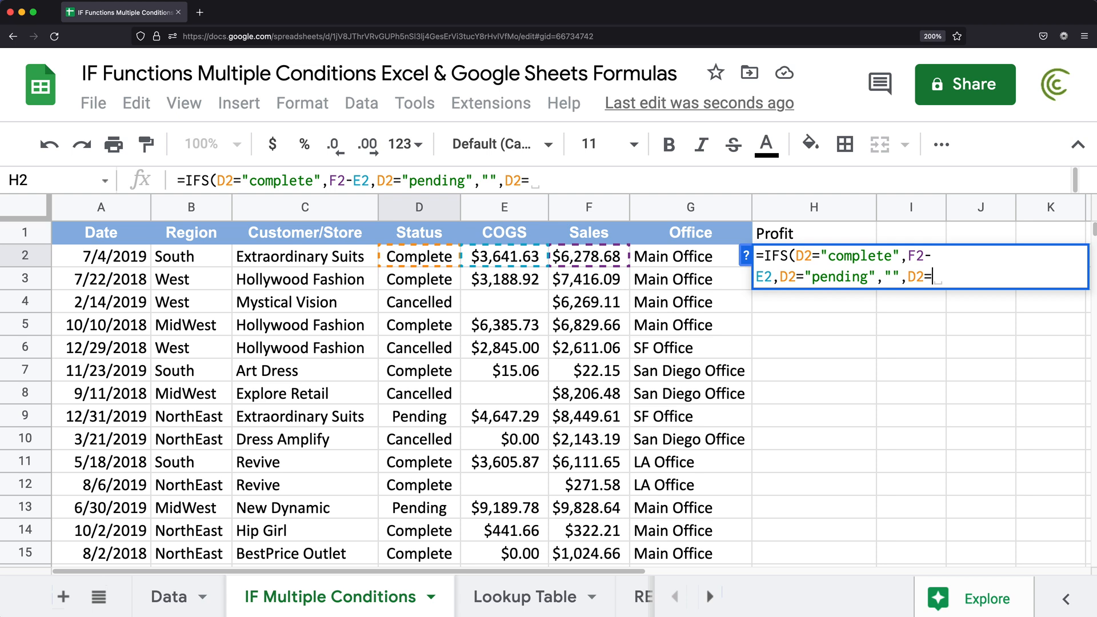
pyautogui.write('"cancelled"')
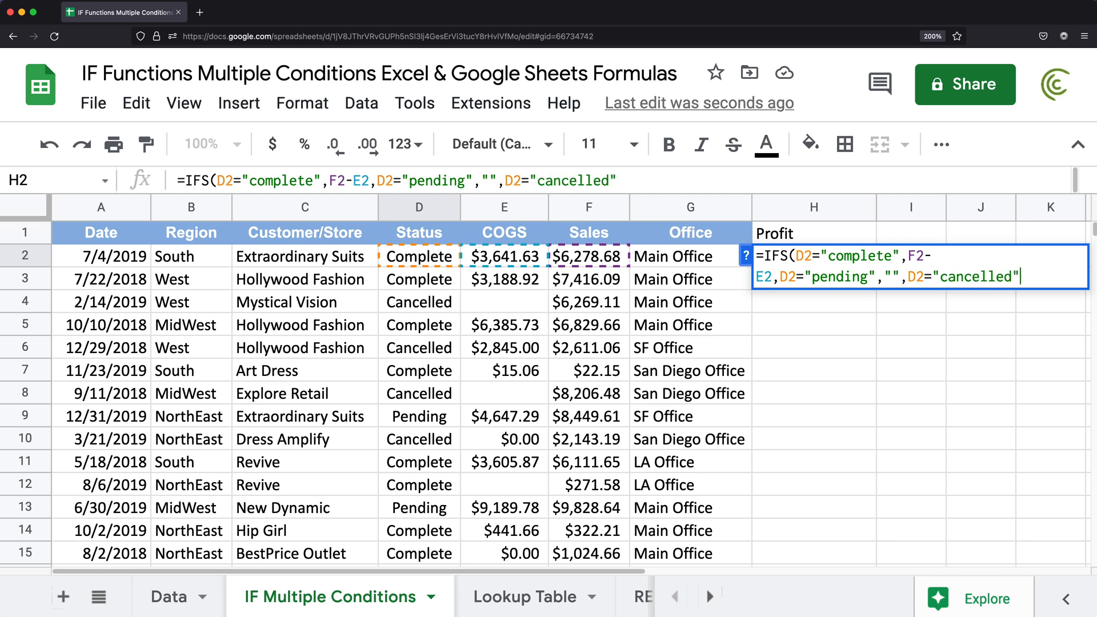
pyautogui.write(',')
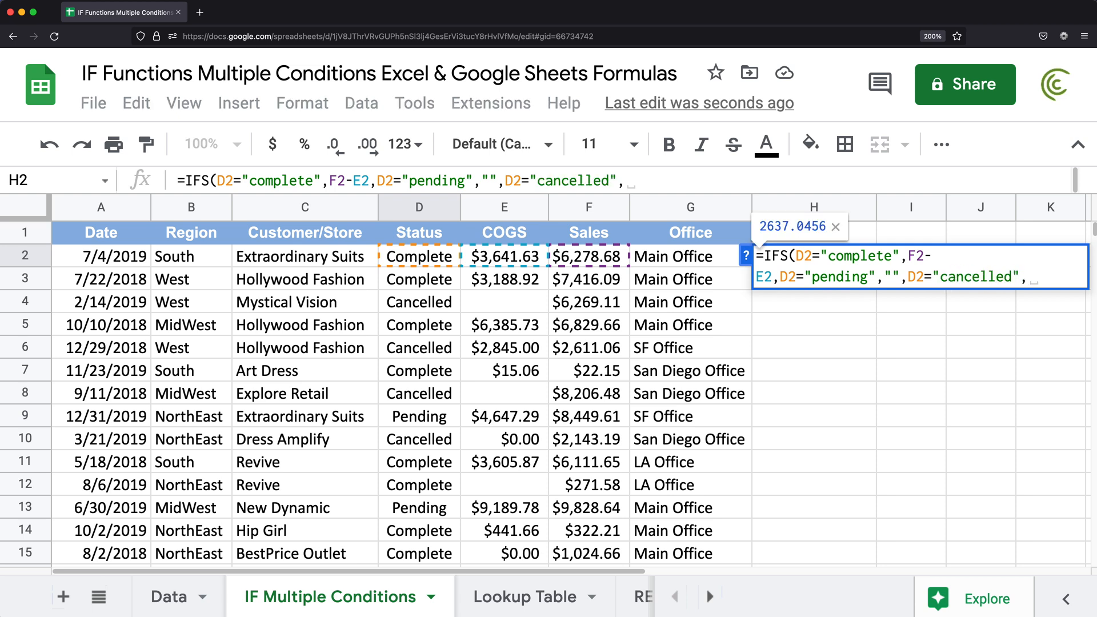
pyautogui.press('BackSpace')
pyautogui.write('0')
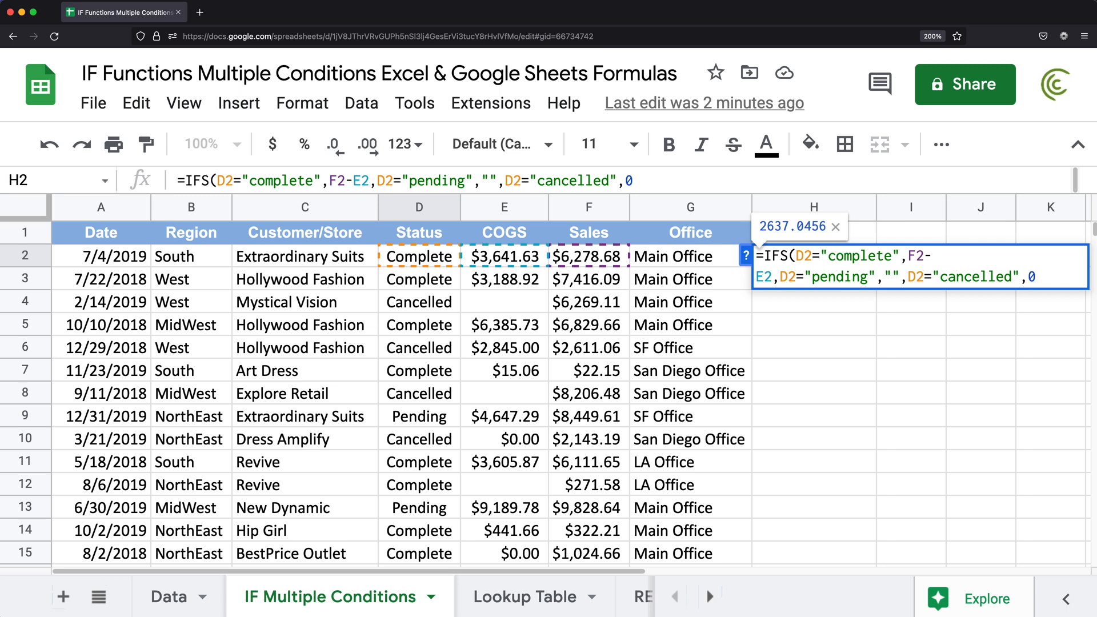
pyautogui.write(')')
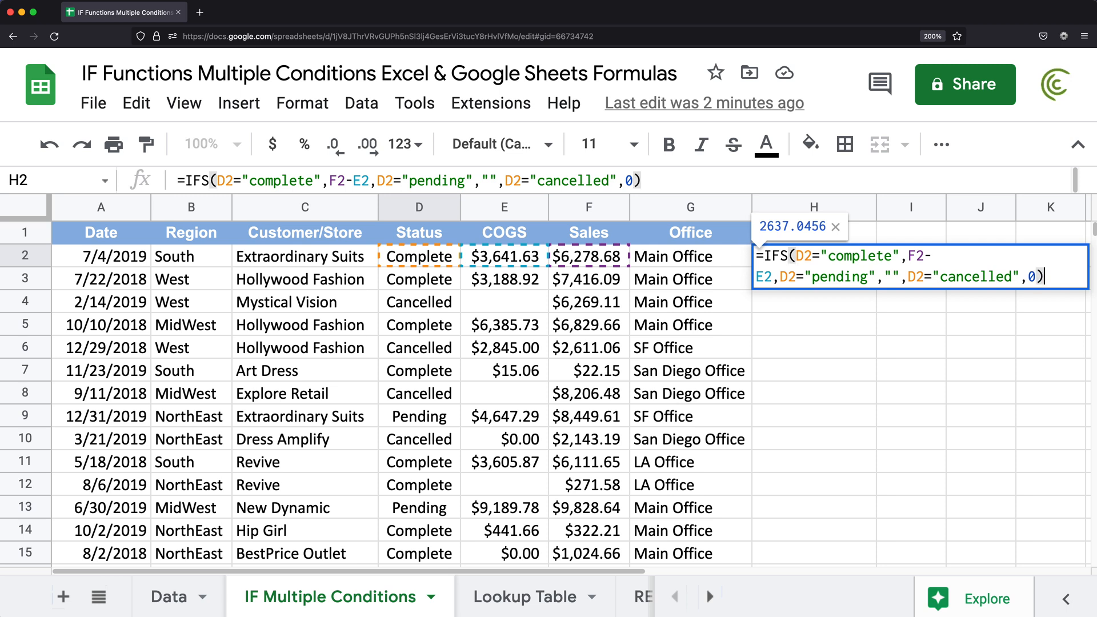
pyautogui.press('Return')
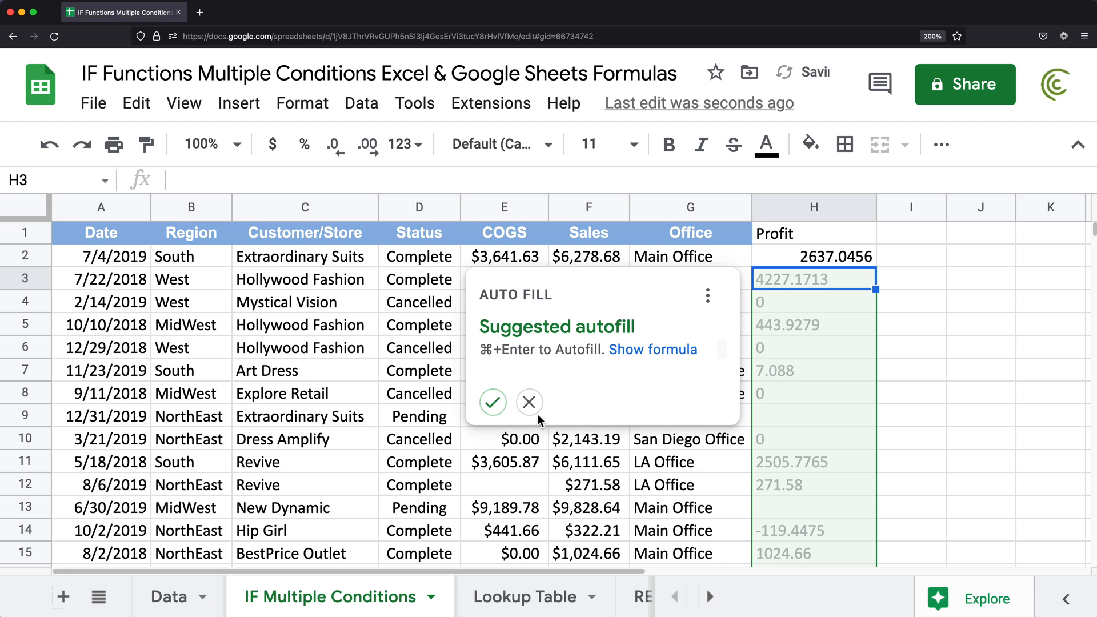
pyautogui.click(493, 400)
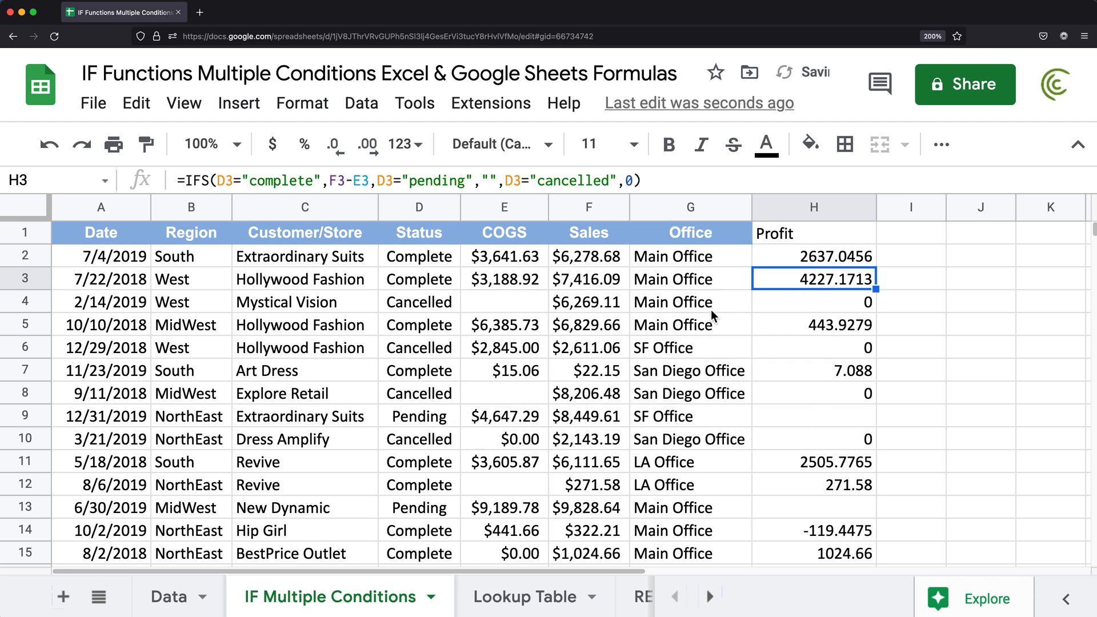
# Step: Compare the Status and Profit cells in rows 2, 3, 4 and 9, and review the IFS formula in H2
pyautogui.moveTo(410, 263); pyautogui.dragTo(417, 277)
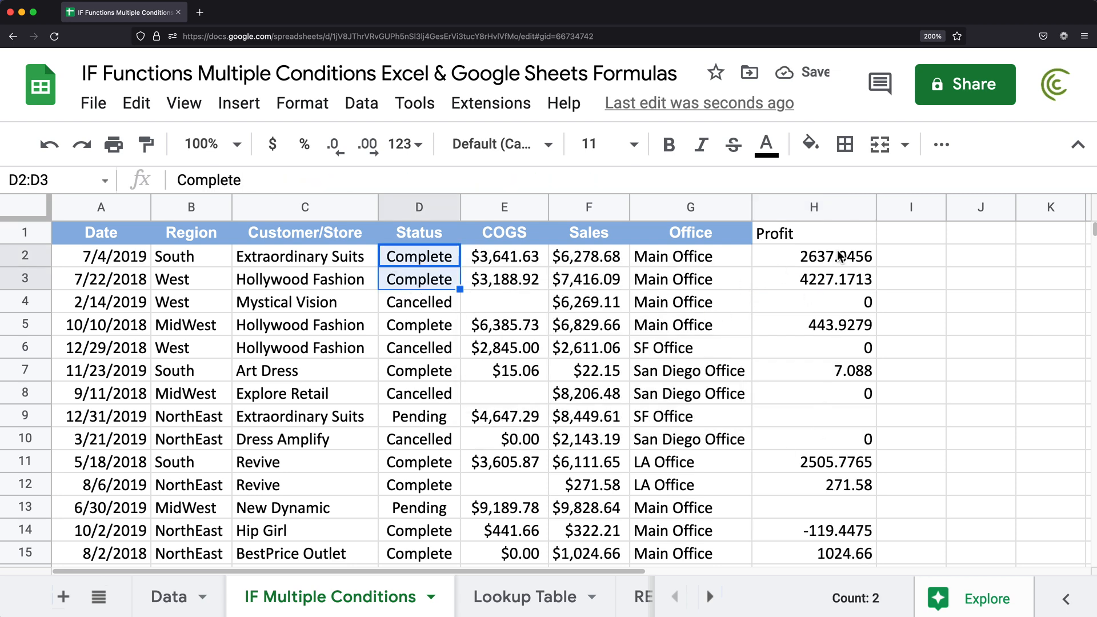
pyautogui.moveTo(840, 257); pyautogui.dragTo(840, 278)
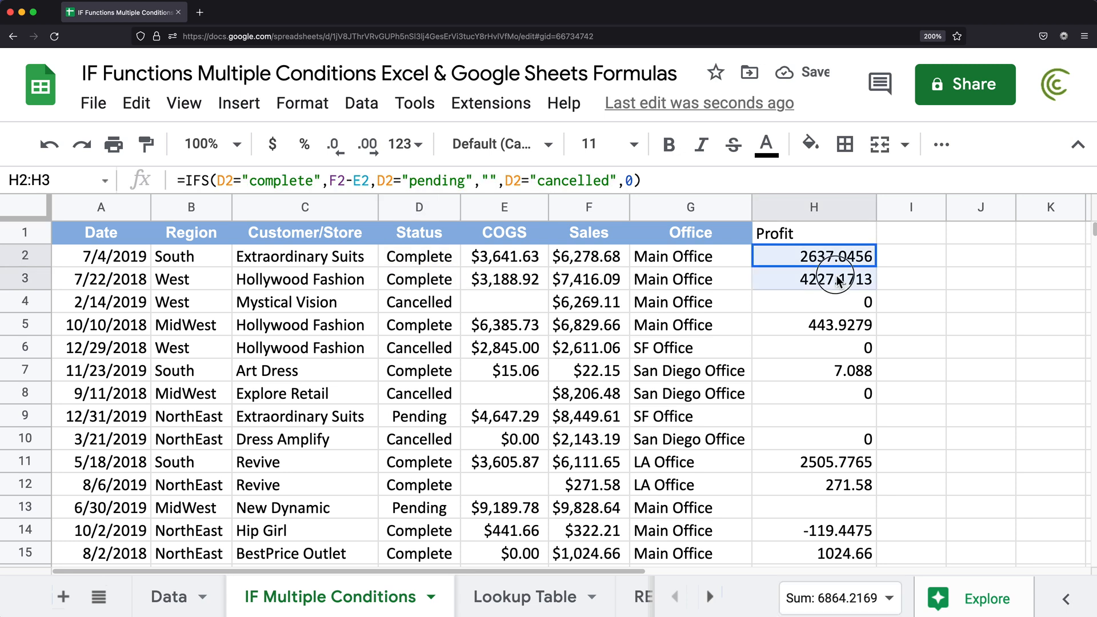
pyautogui.click(440, 302)
pyautogui.click(834, 305)
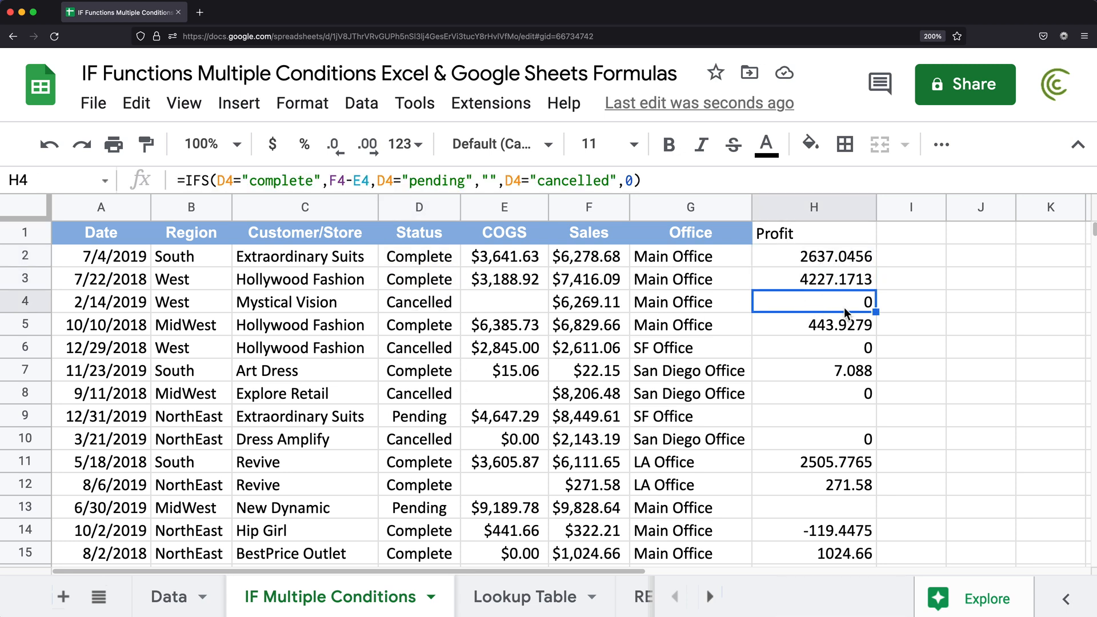
pyautogui.click(414, 418)
pyautogui.click(852, 417)
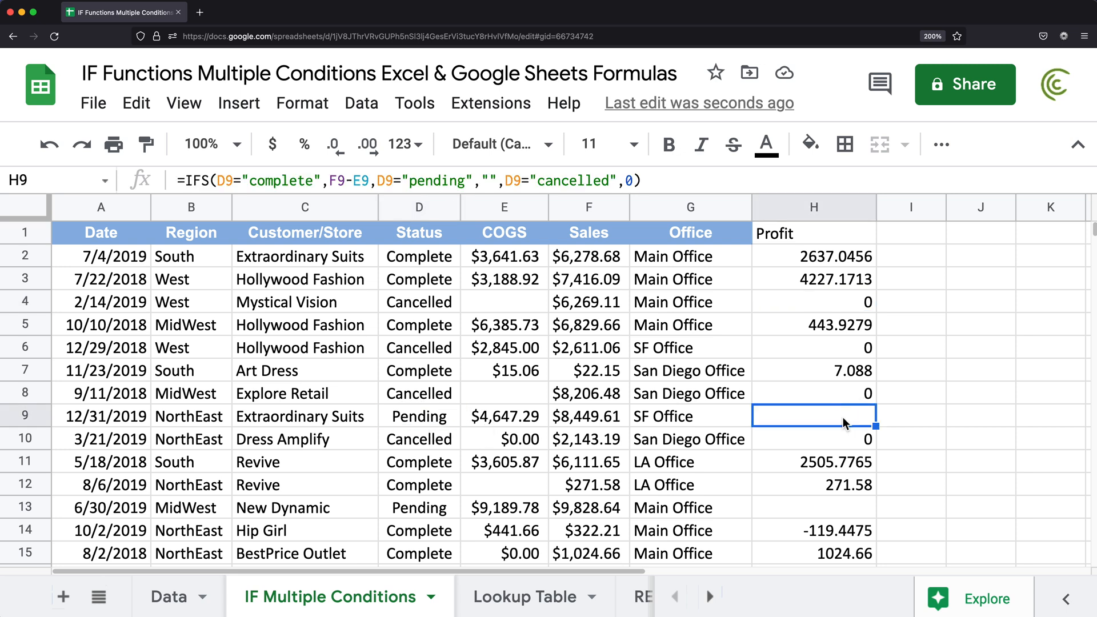
pyautogui.doubleClick(807, 257)
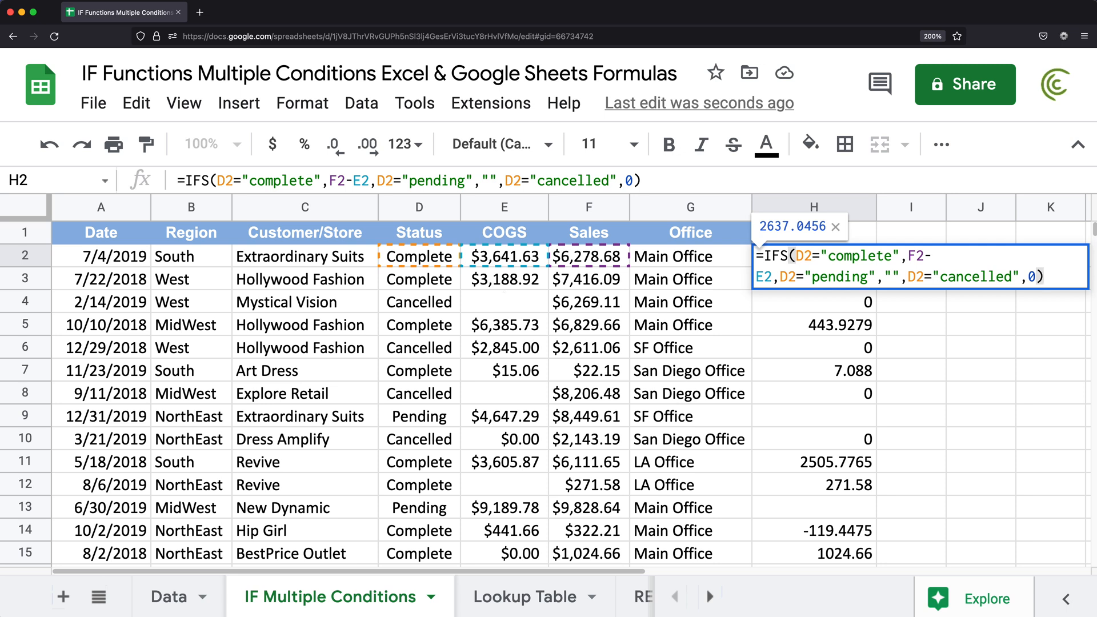
pyautogui.press('Escape')
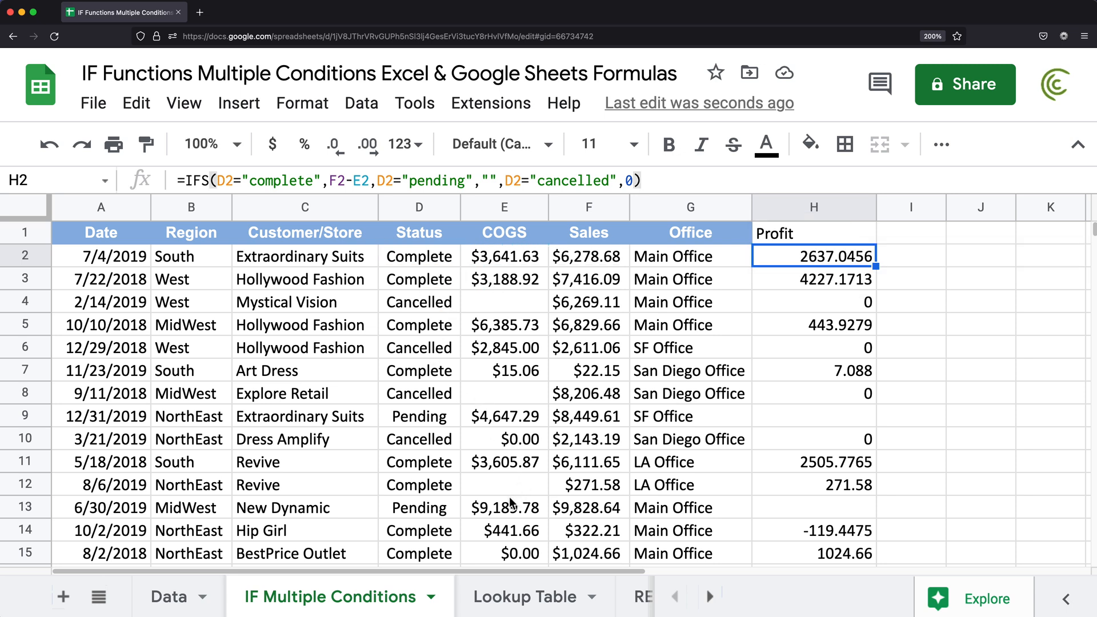
# Step: Check the Status, COGS, Sales and Profit cells of row 12
pyautogui.click(443, 490)
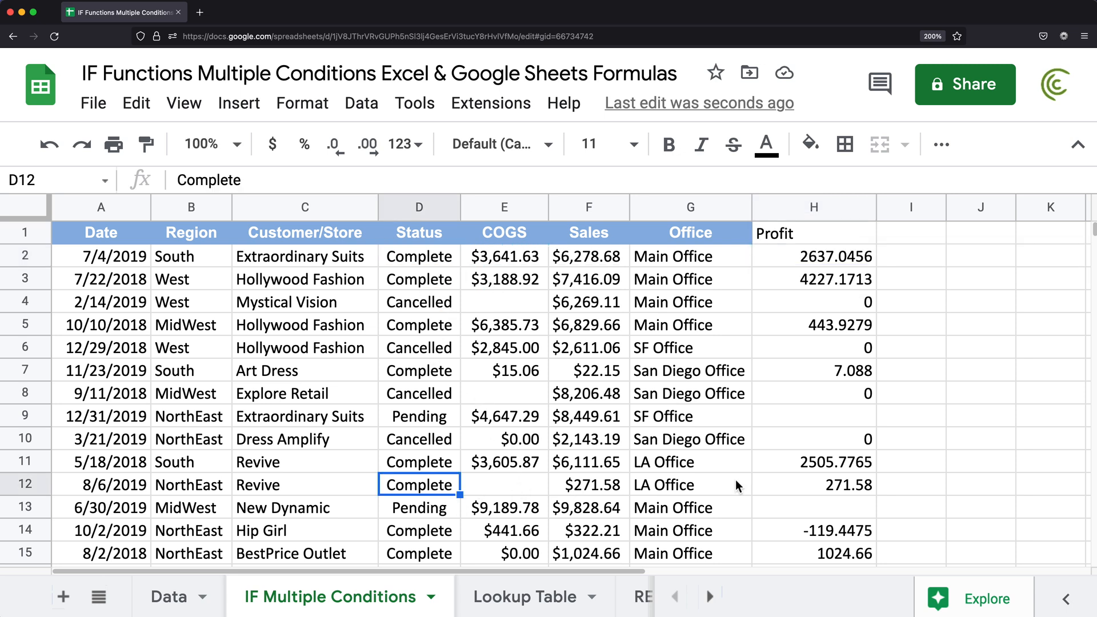
pyautogui.click(844, 483)
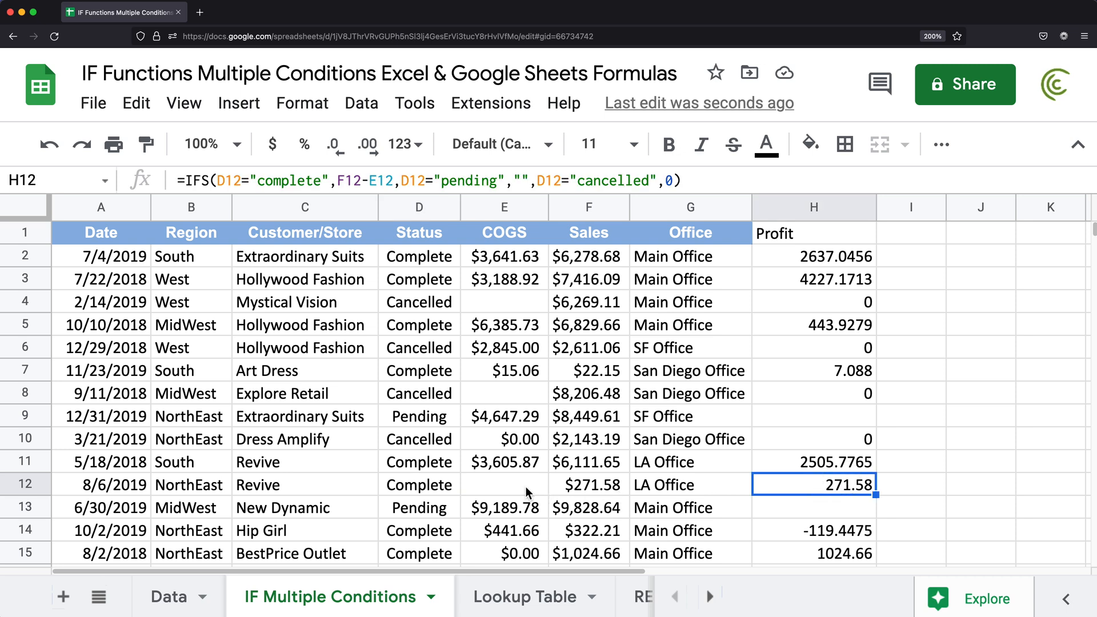
pyautogui.moveTo(527, 486); pyautogui.dragTo(571, 489)
pyautogui.click(828, 486)
# Step: Remove everything after the D2="complete" condition from the IFS formula in H2
pyautogui.click(799, 261)
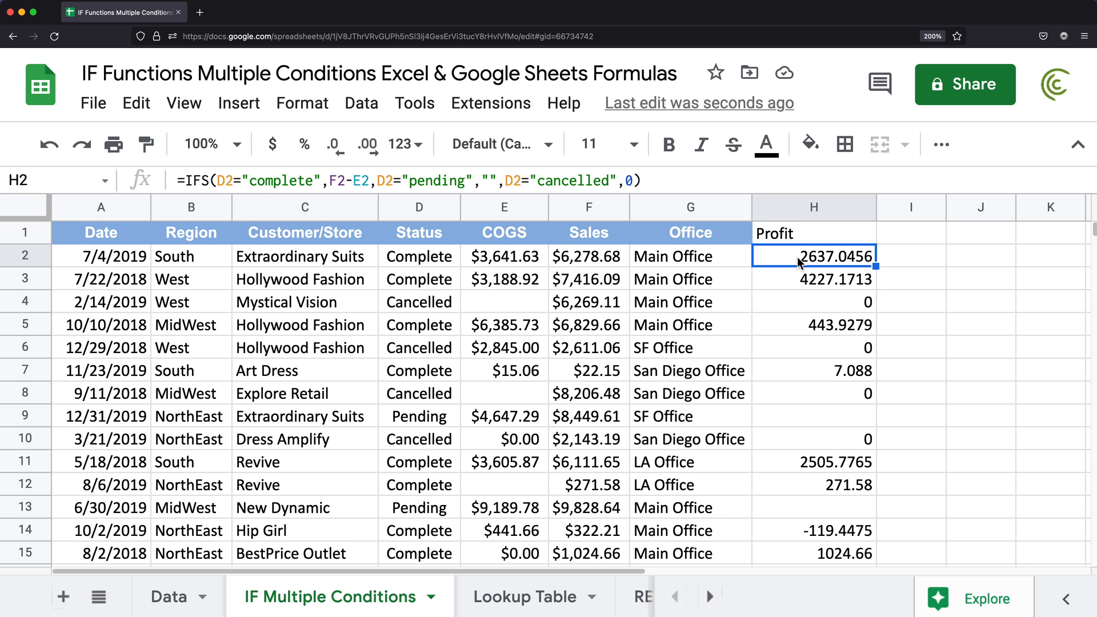
pyautogui.doubleClick(798, 261)
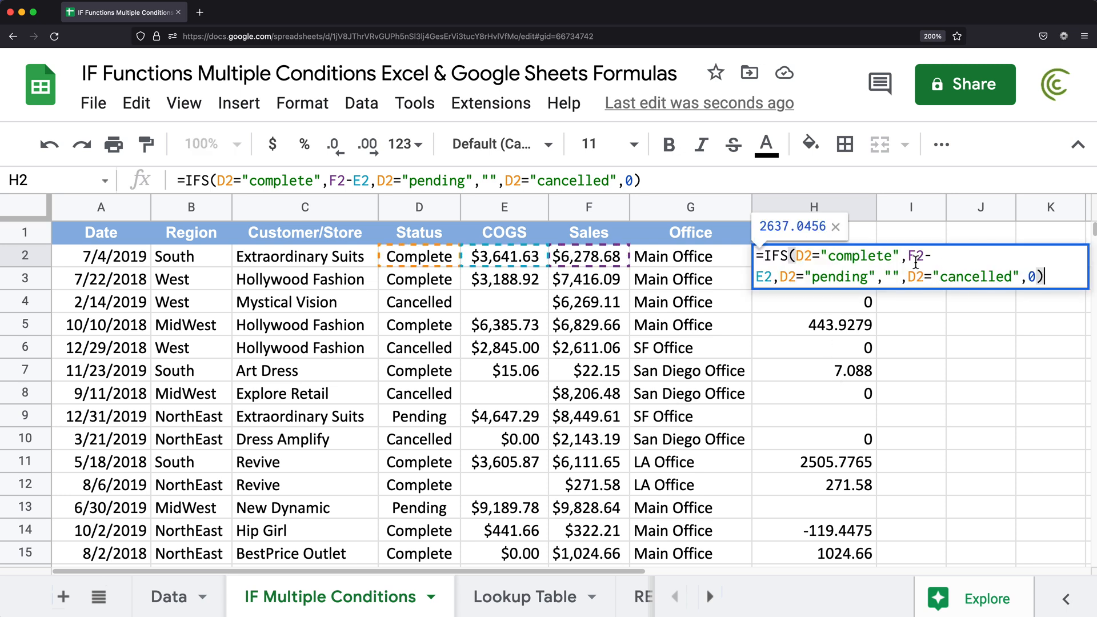
pyautogui.moveTo(916, 264); pyautogui.dragTo(1078, 277)
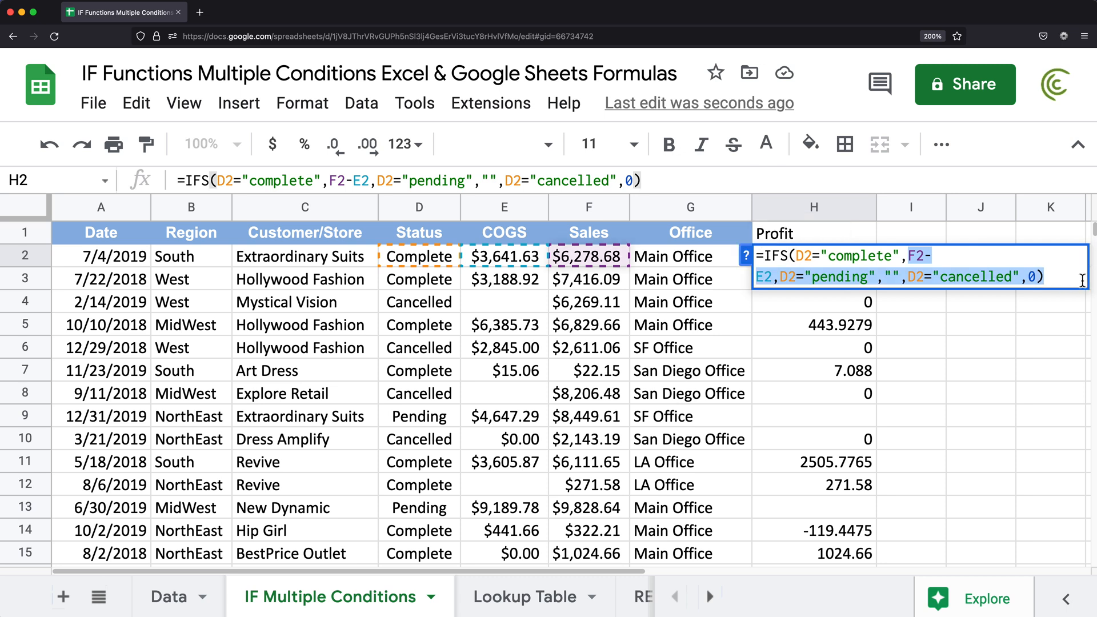
pyautogui.press('BackSpace')
pyautogui.press('BackSpace')
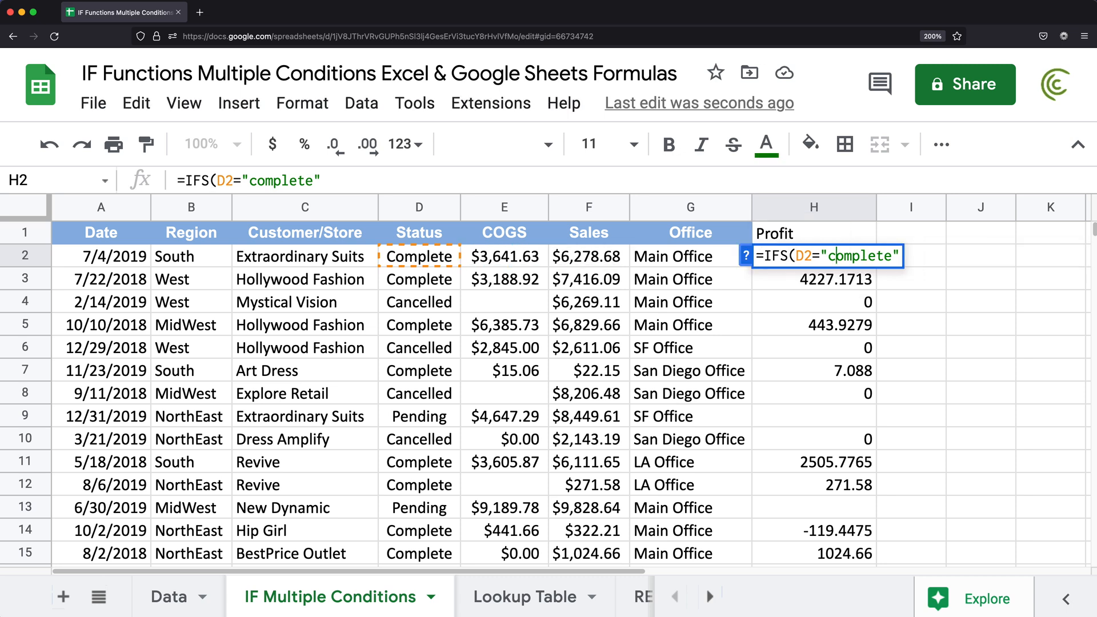
# Step: Insert an opening AND function before the D2="complete" condition in the IFS formula in H2
pyautogui.write('AND(')
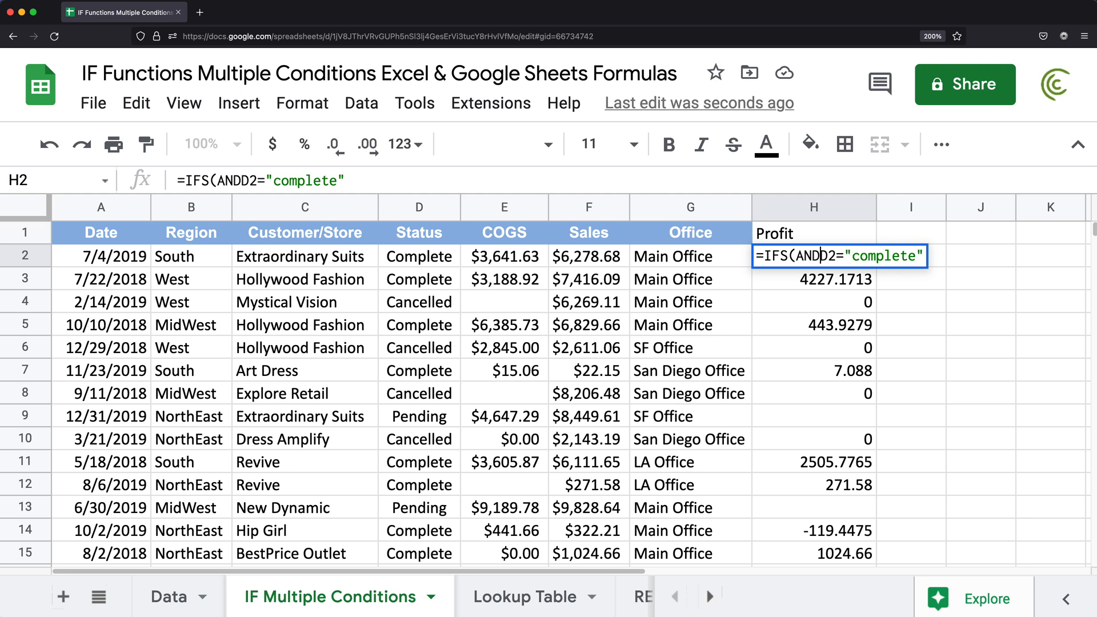
pyautogui.press('Right')
pyautogui.press('Right')
pyautogui.press('Right')
pyautogui.press('Right')
pyautogui.press('Right')
pyautogui.press('Right')
pyautogui.press('Right')
pyautogui.press('Right')
pyautogui.press('Right')
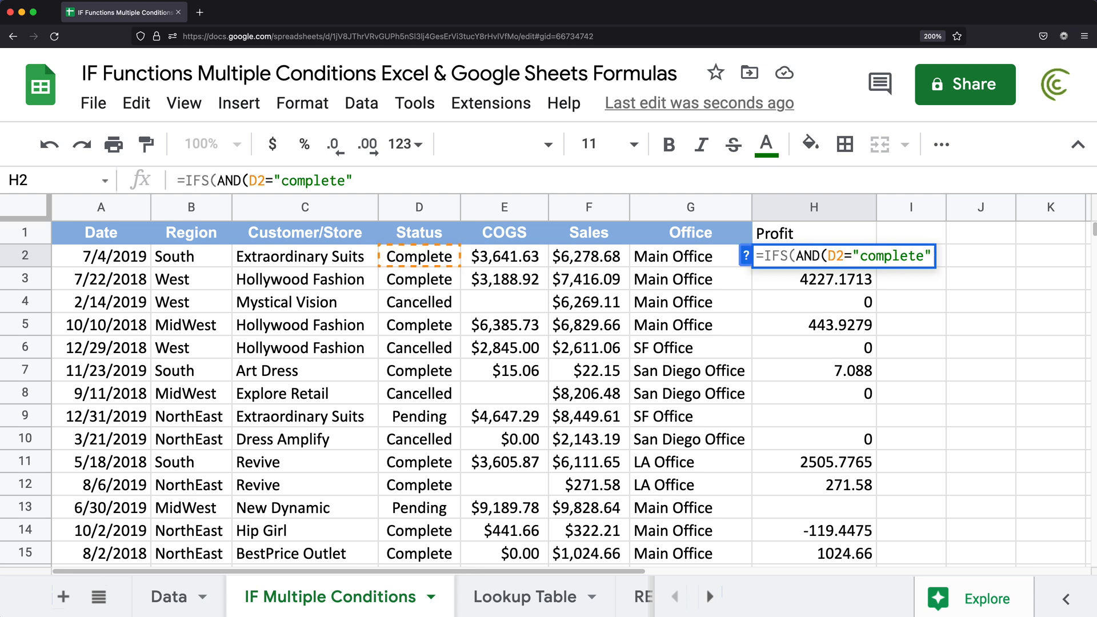
pyautogui.press('Right')
# Step: Add E2<>"" as the second AND condition in H2 and close the AND function
pyautogui.write(',')
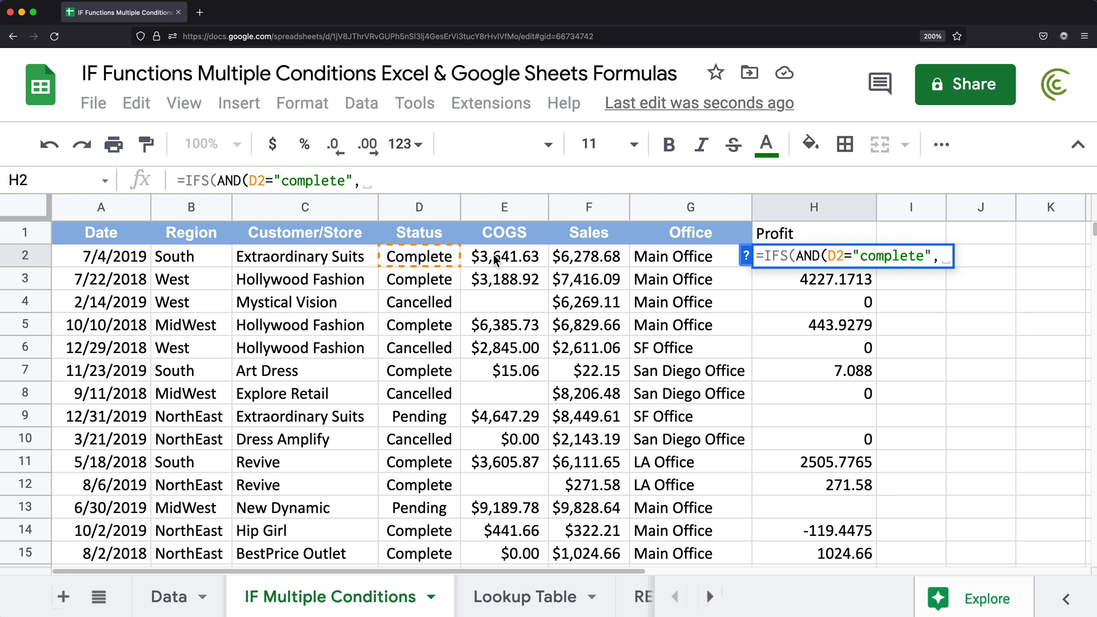
pyautogui.click(521, 261)
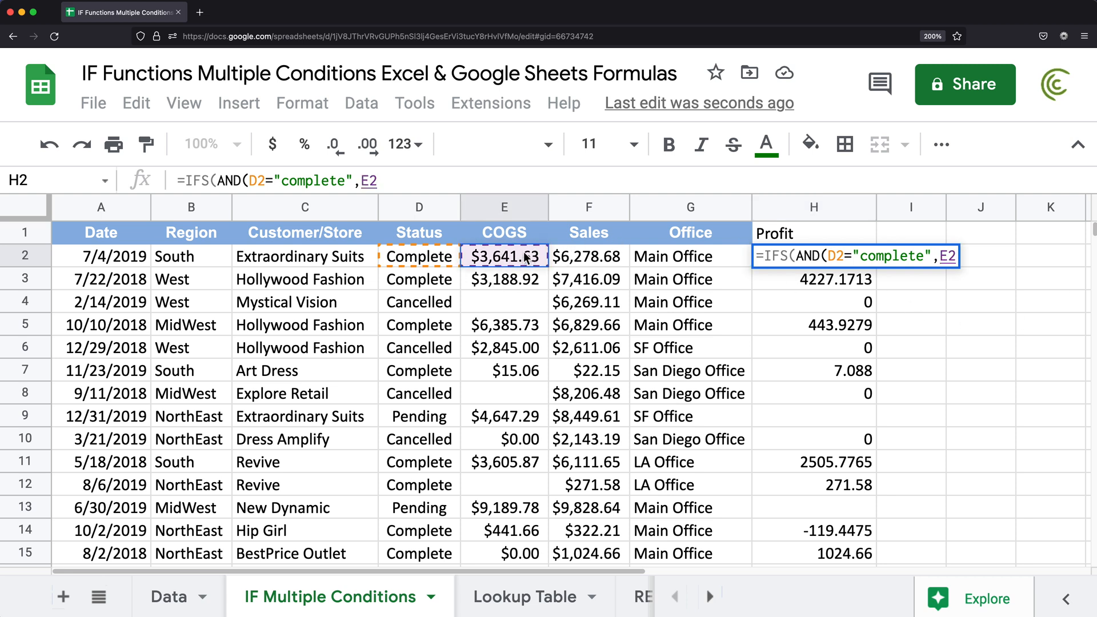
pyautogui.write('<>""')
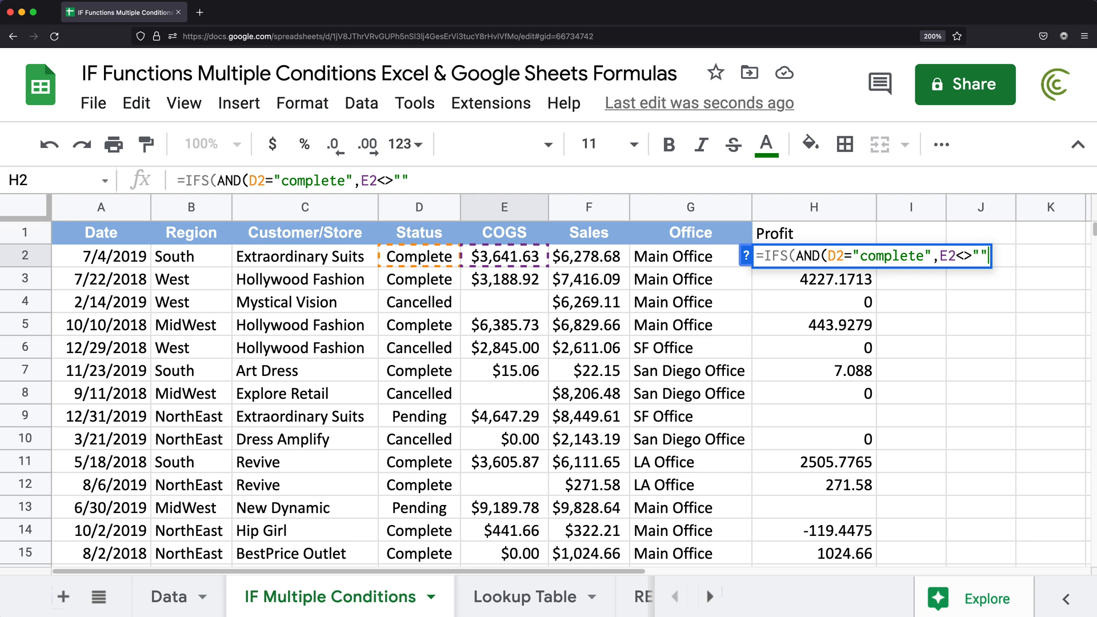
pyautogui.write(')')
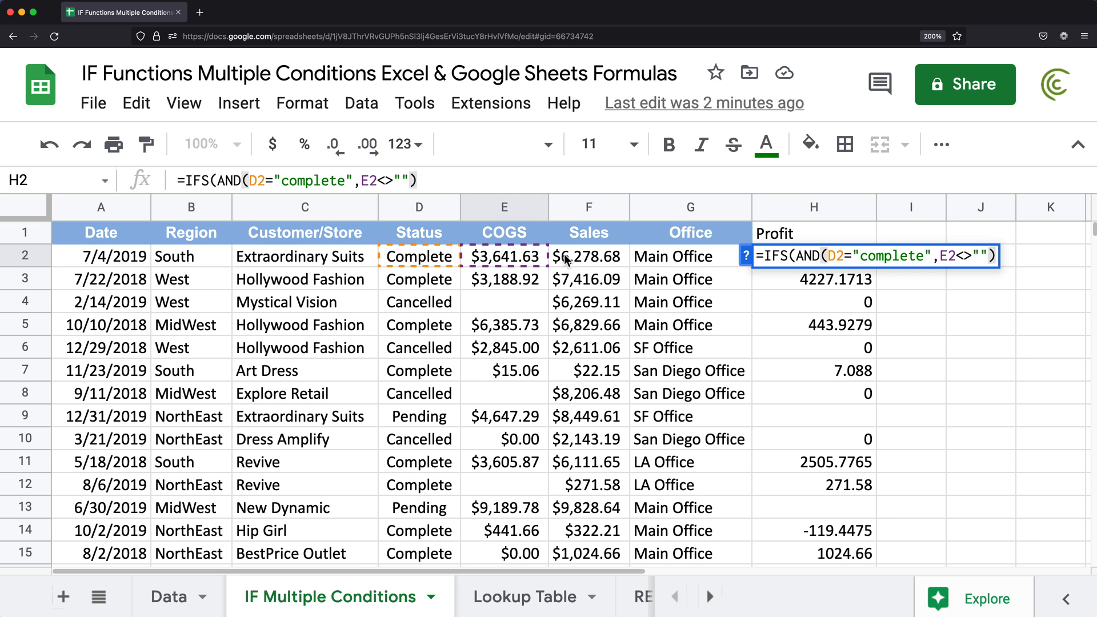
pyautogui.moveTo(821, 257); pyautogui.dragTo(1004, 262)
pyautogui.click(997, 258)
# Step: Add F2-E2 as the value returned for the AND condition in the H2 formula
pyautogui.write(',')
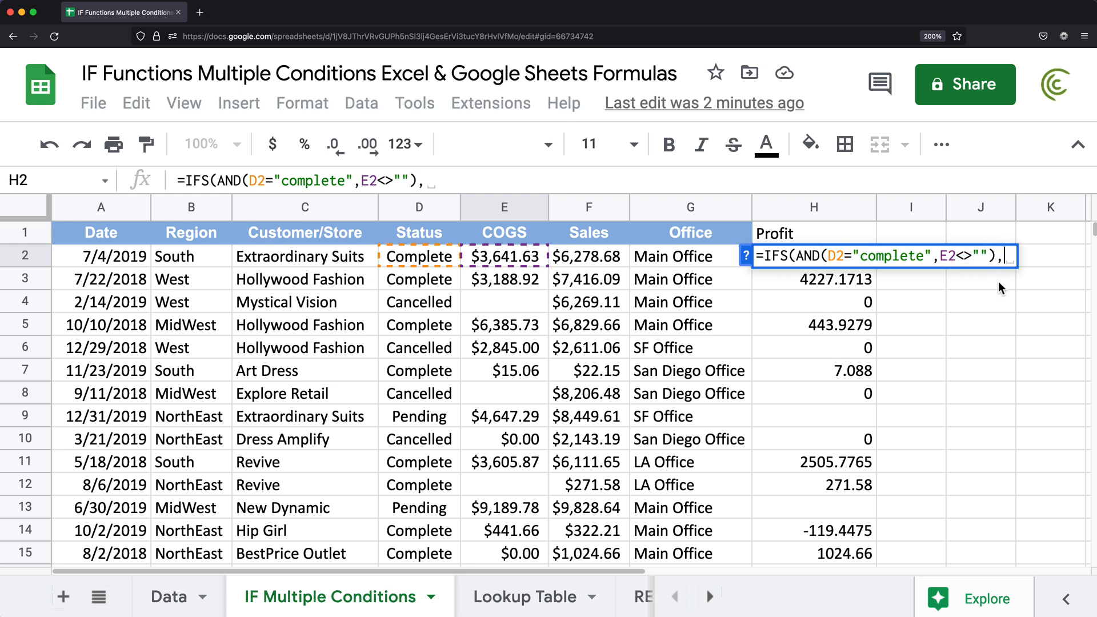
pyautogui.click(579, 258)
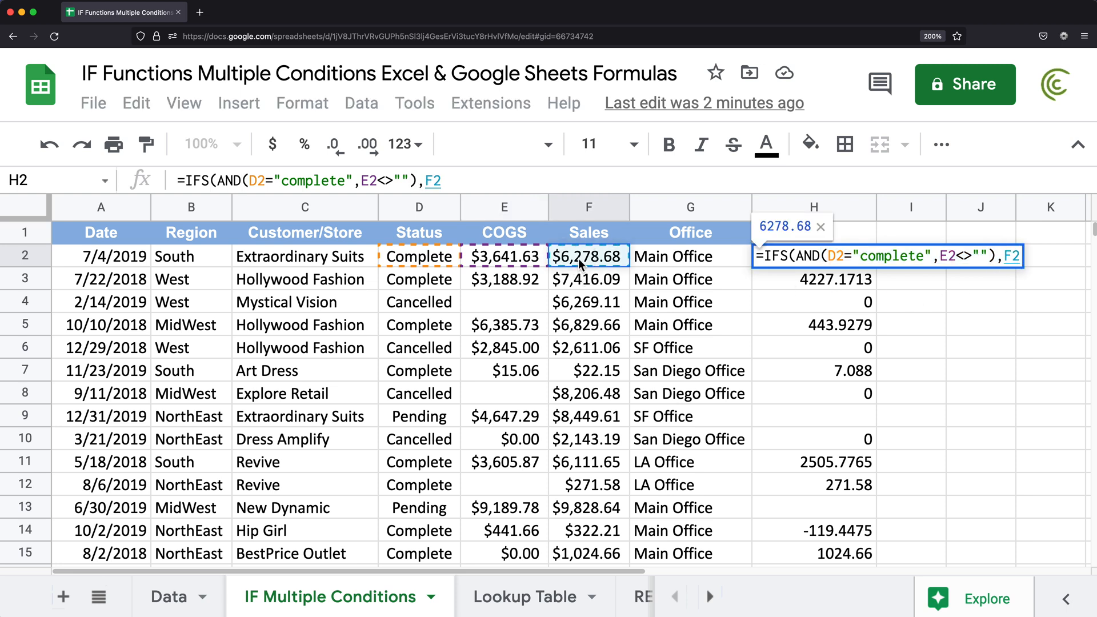
pyautogui.write('-')
pyautogui.click(522, 258)
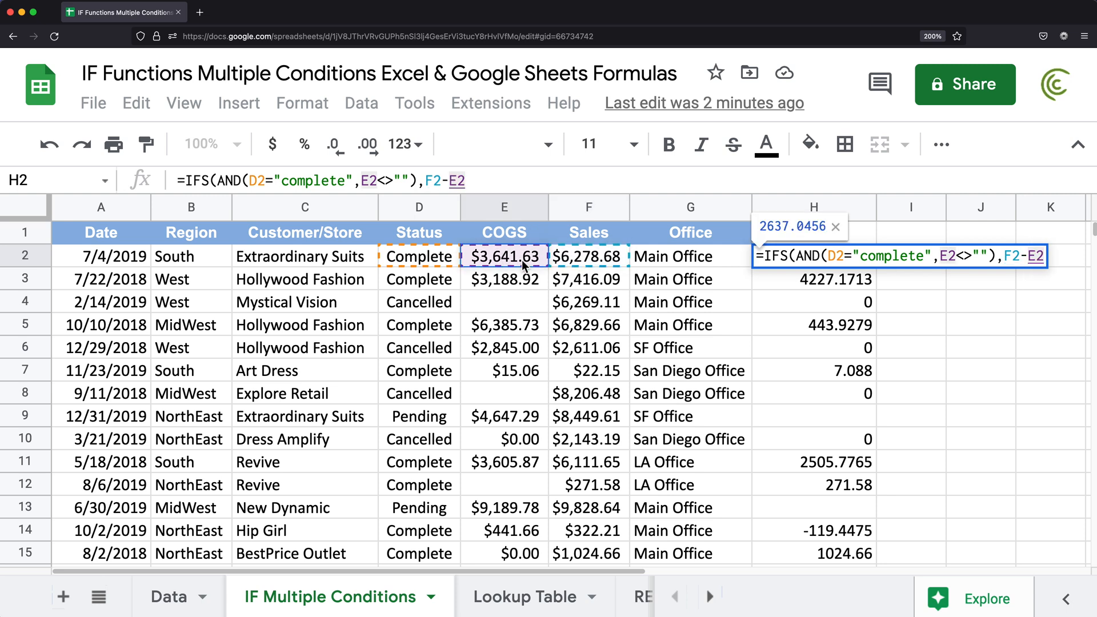
pyautogui.write(',')
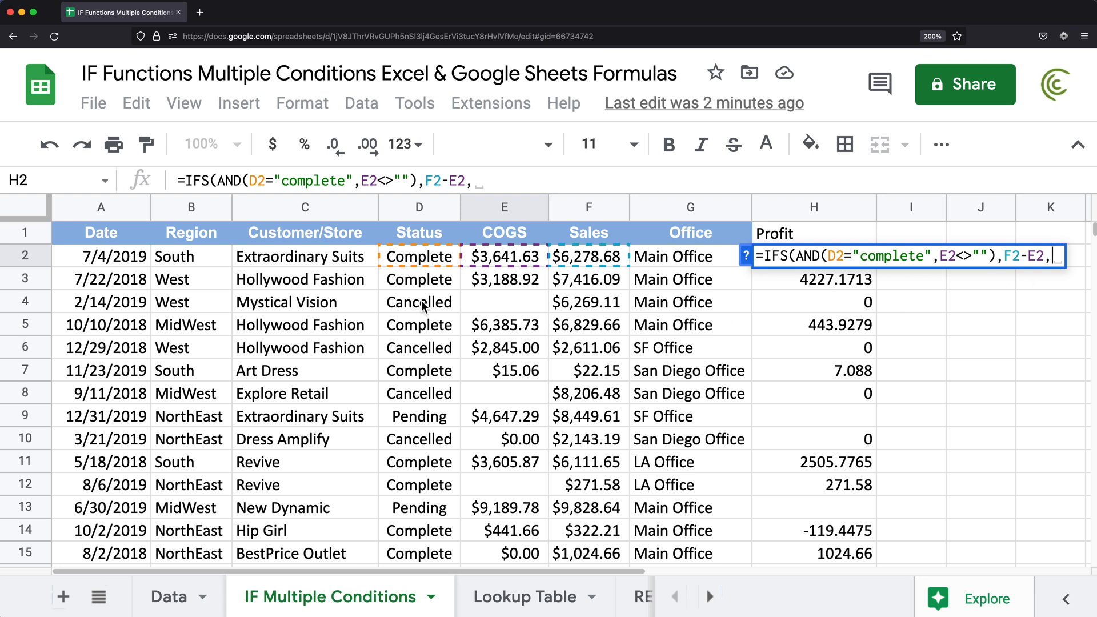
# Step: Add D2="pending" as the next IFS condition in H2, with an empty string as its value
pyautogui.click(413, 261)
pyautogui.write('=')
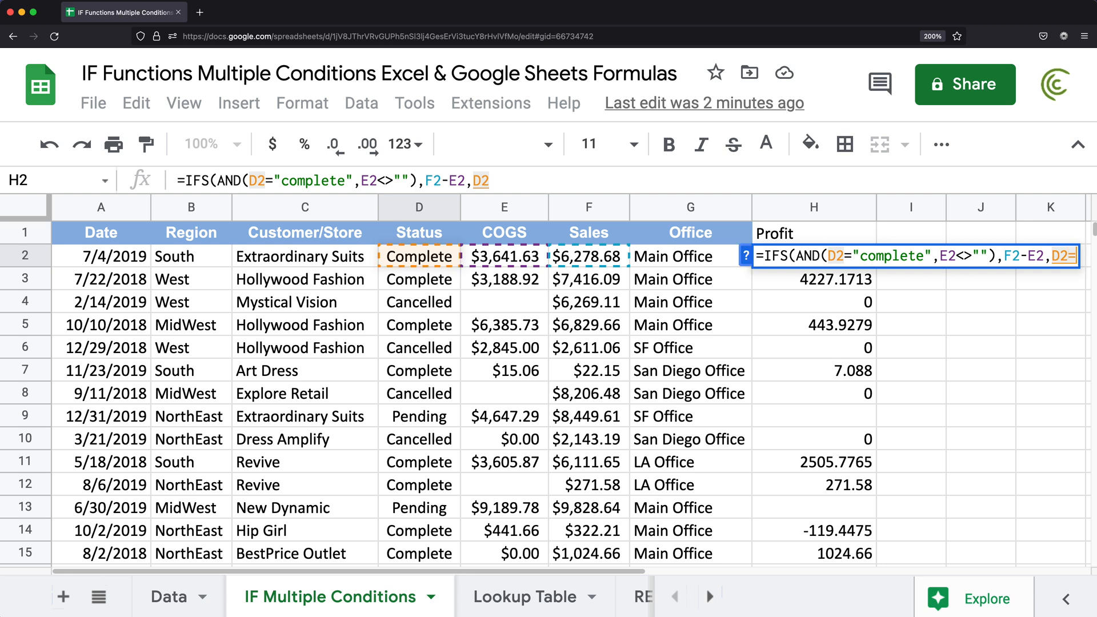
pyautogui.write('"pen')
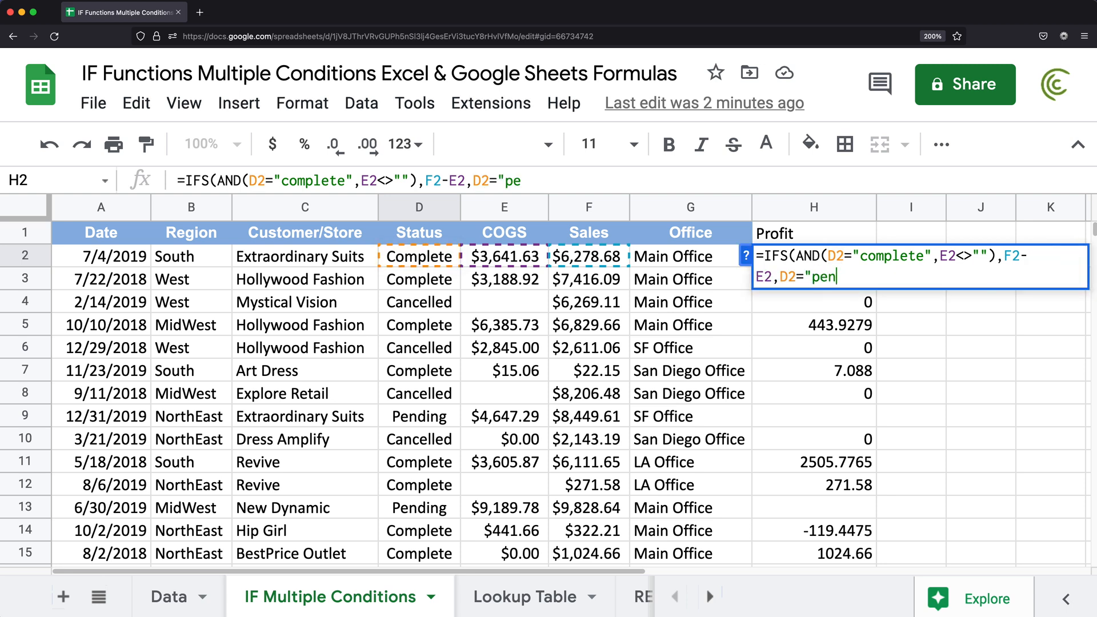
pyautogui.write('ding",')
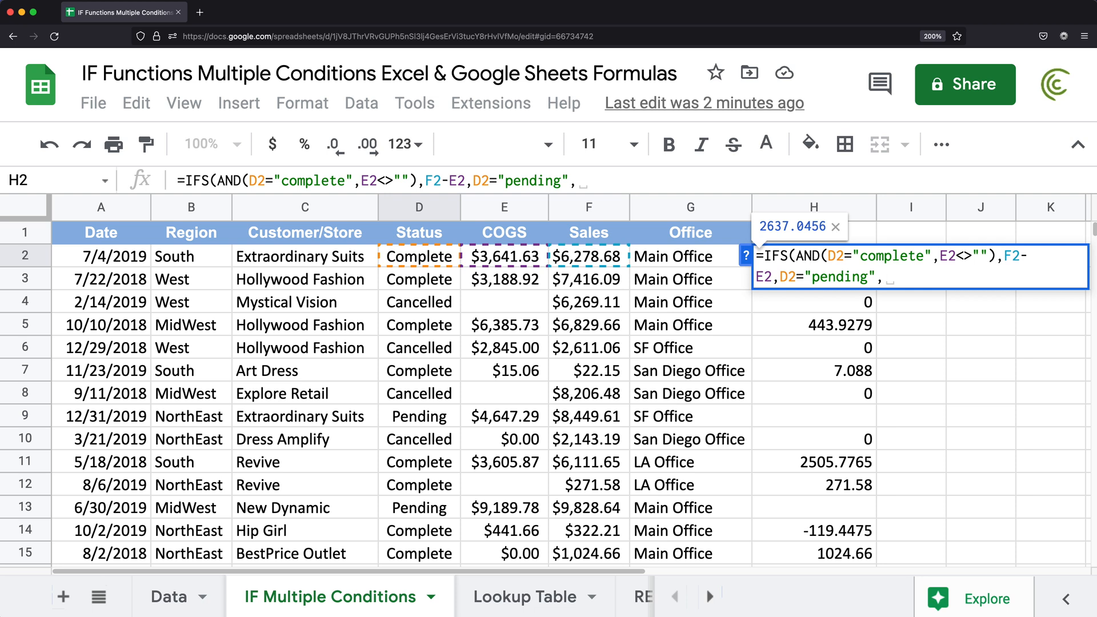
pyautogui.write('""')
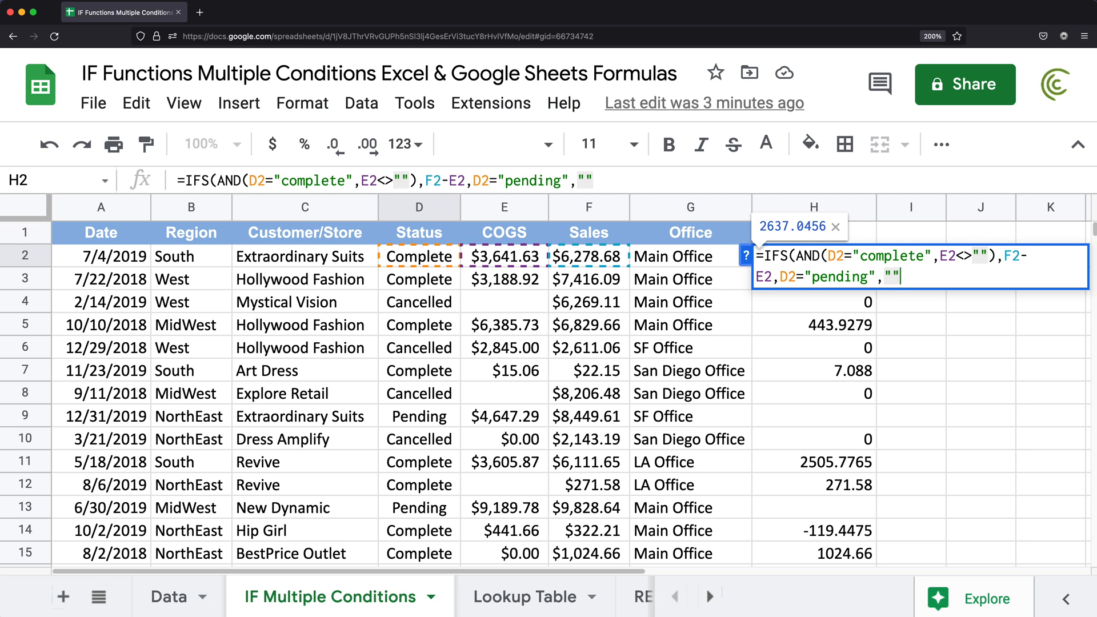
# Step: Finish the H2 formula with D2="cancelled" returning 0, and fill it down through H16
pyautogui.write(',')
pyautogui.click(406, 262)
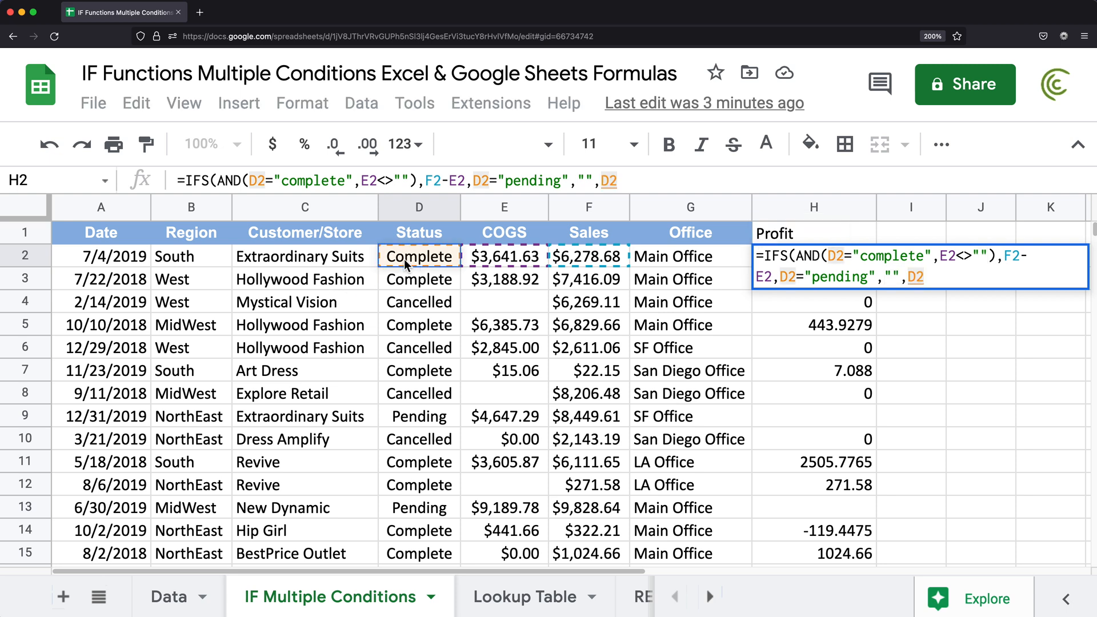
pyautogui.write('="cancel')
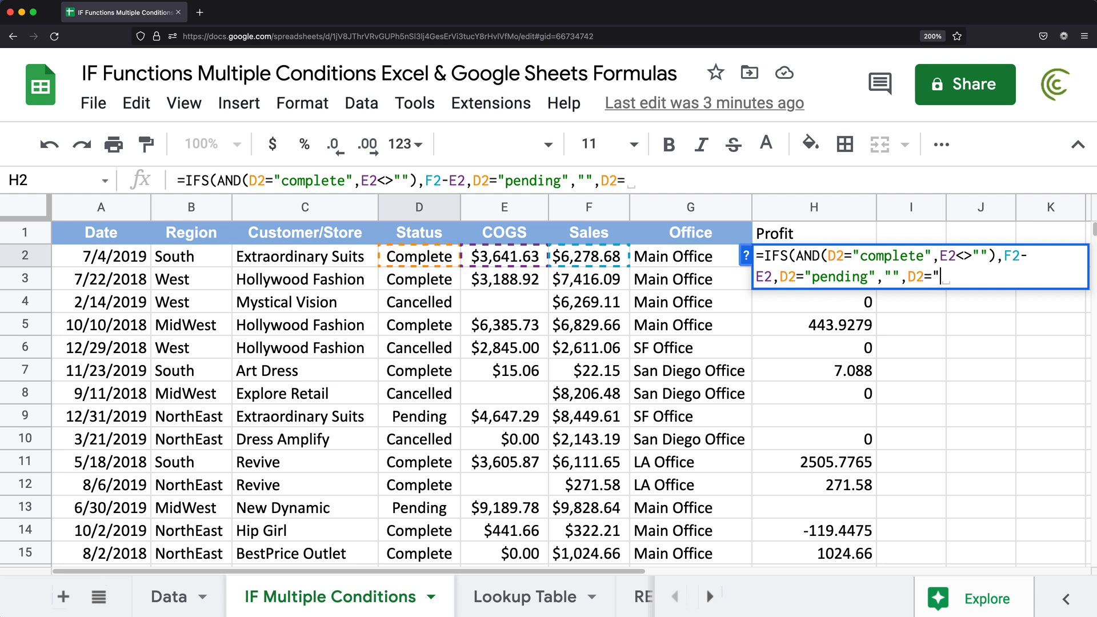
pyautogui.write('led"')
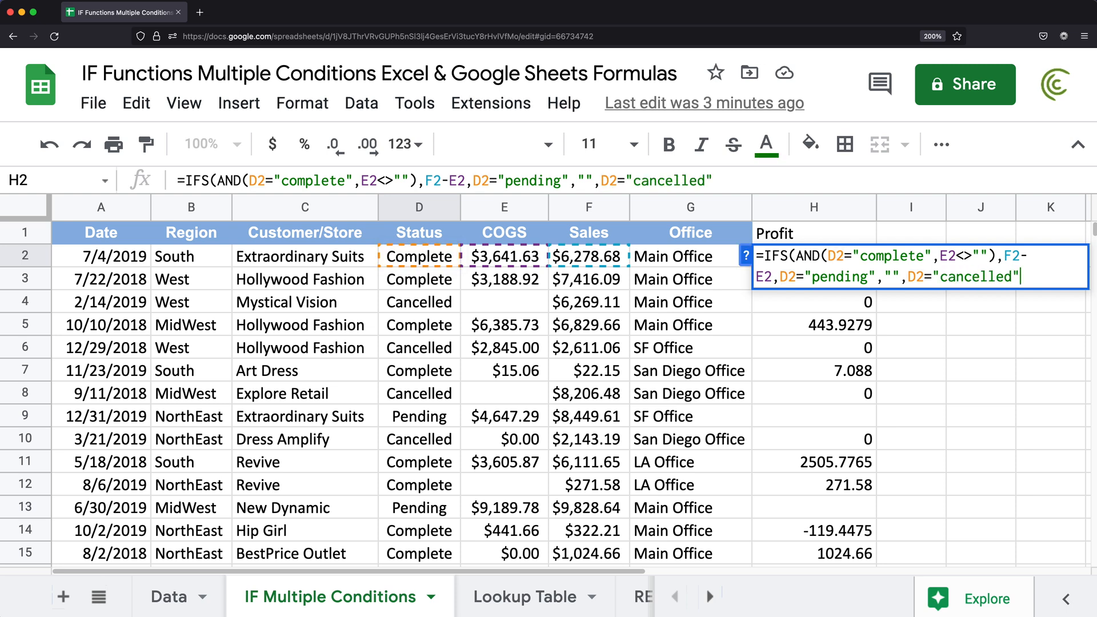
pyautogui.write(',0)')
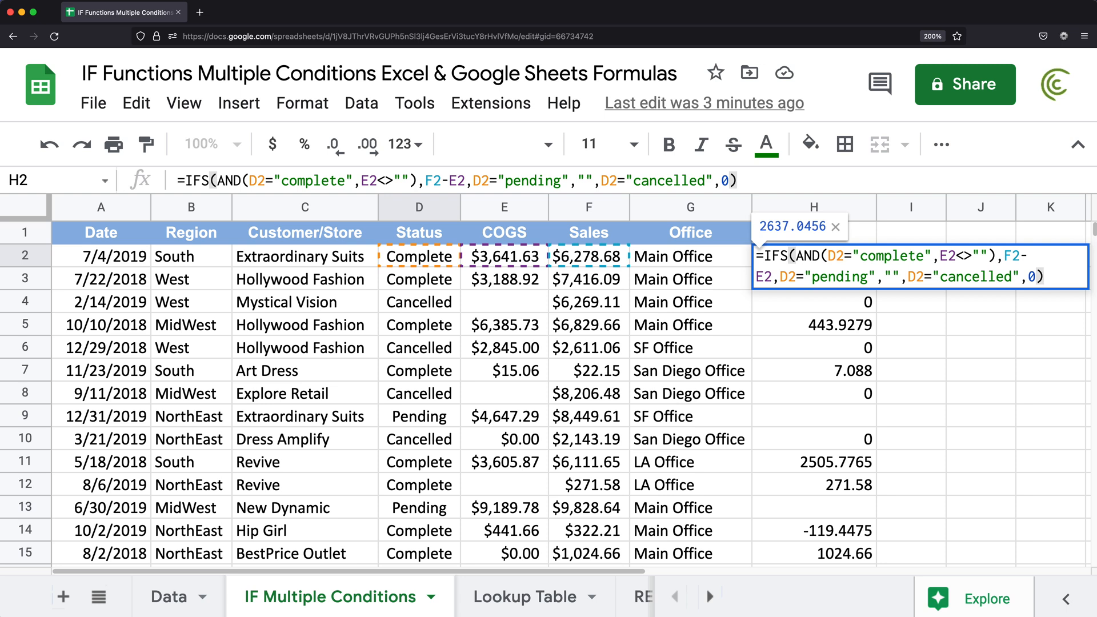
pyautogui.press('Return')
pyautogui.press('Up')
pyautogui.moveTo(876, 267); pyautogui.dragTo(862, 383)
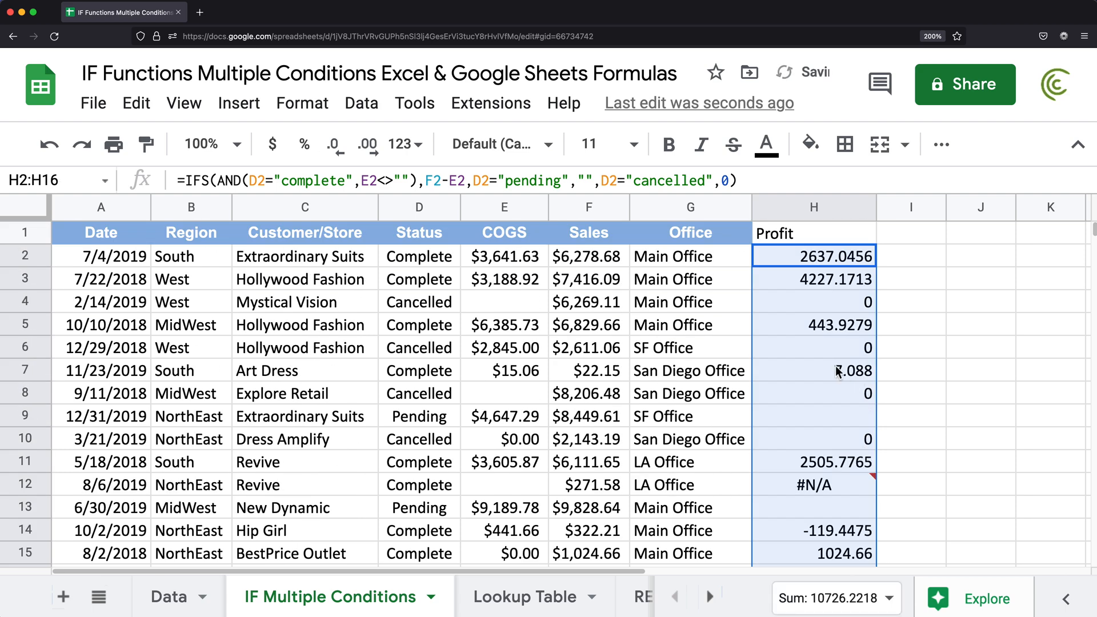
# Step: Compare the Profit results with Status and COGS for the completed, cancelled and pending rows, including the error in H12
pyautogui.moveTo(820, 252); pyautogui.dragTo(823, 281)
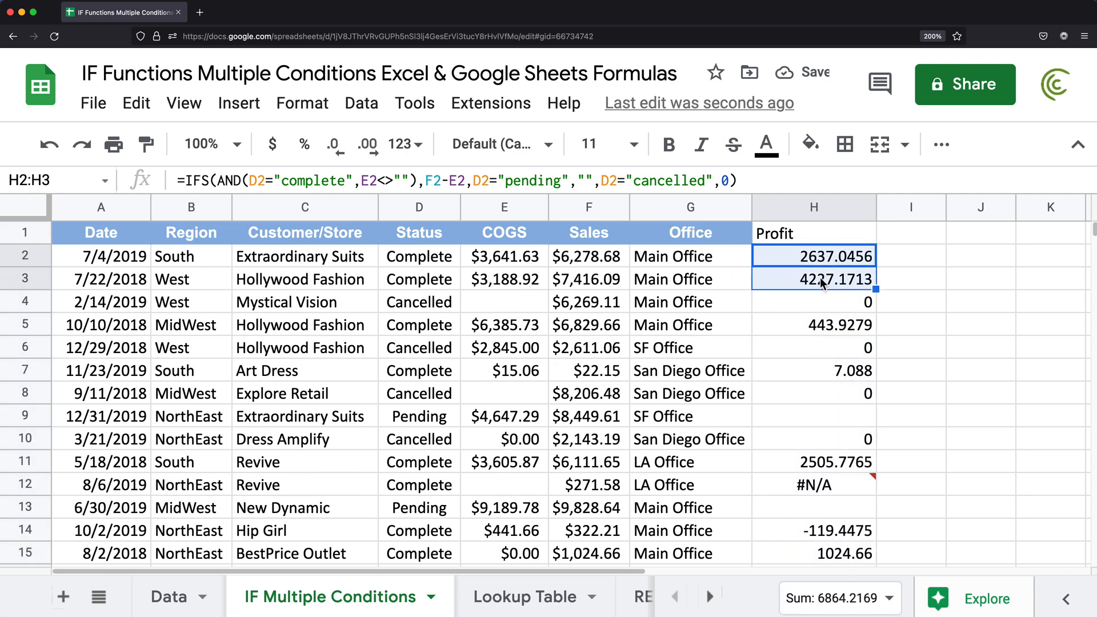
pyautogui.moveTo(429, 260); pyautogui.dragTo(431, 277)
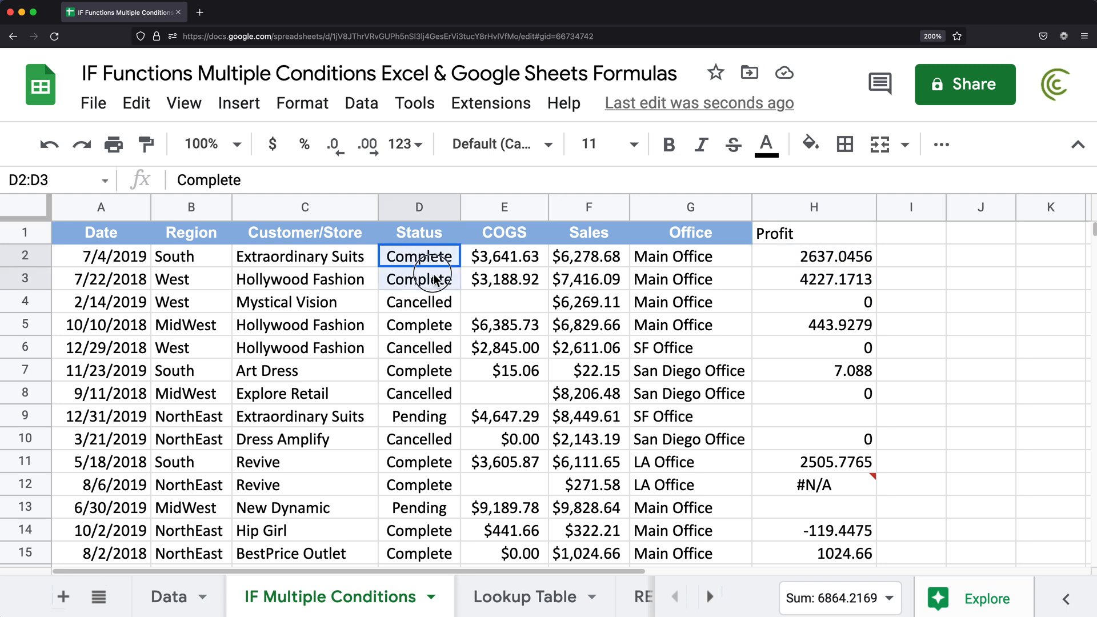
pyautogui.moveTo(526, 260); pyautogui.dragTo(532, 276)
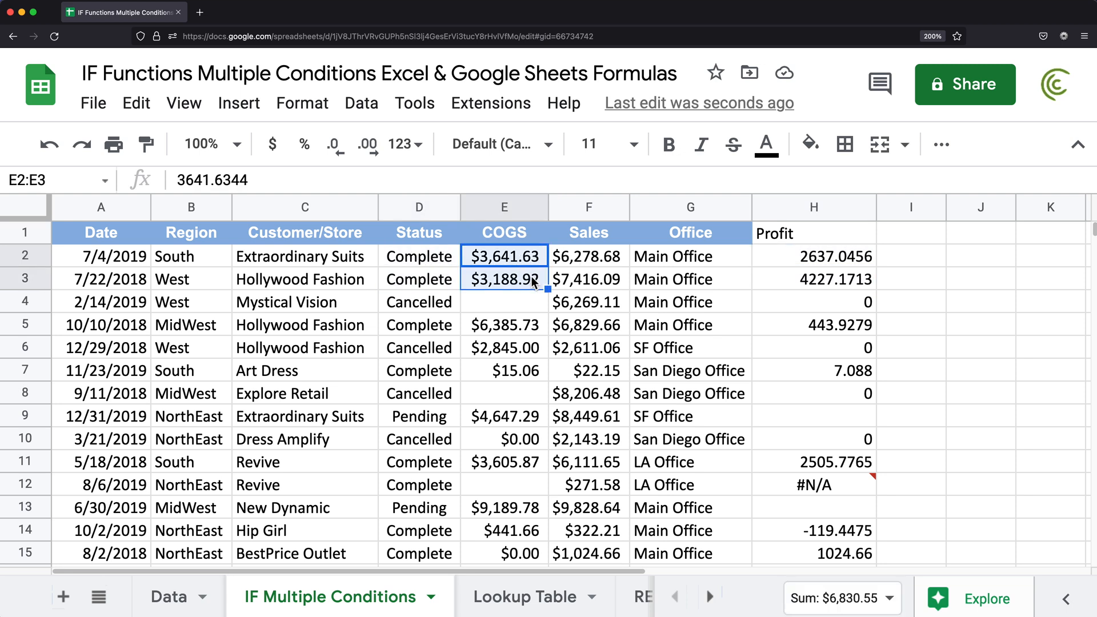
pyautogui.click(417, 305)
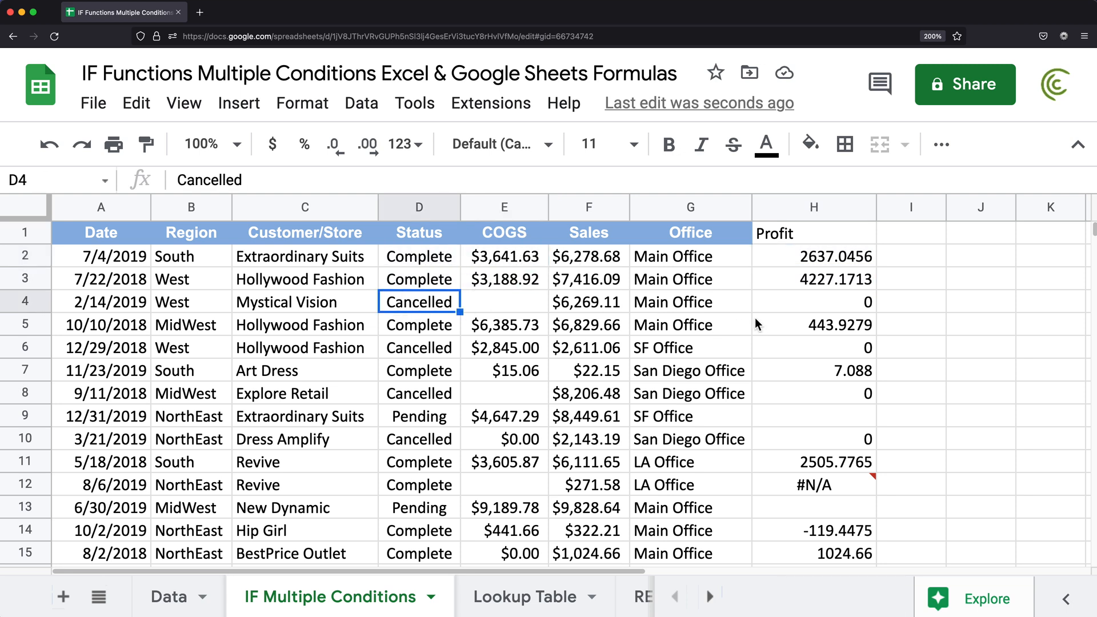
pyautogui.click(852, 301)
pyautogui.click(435, 424)
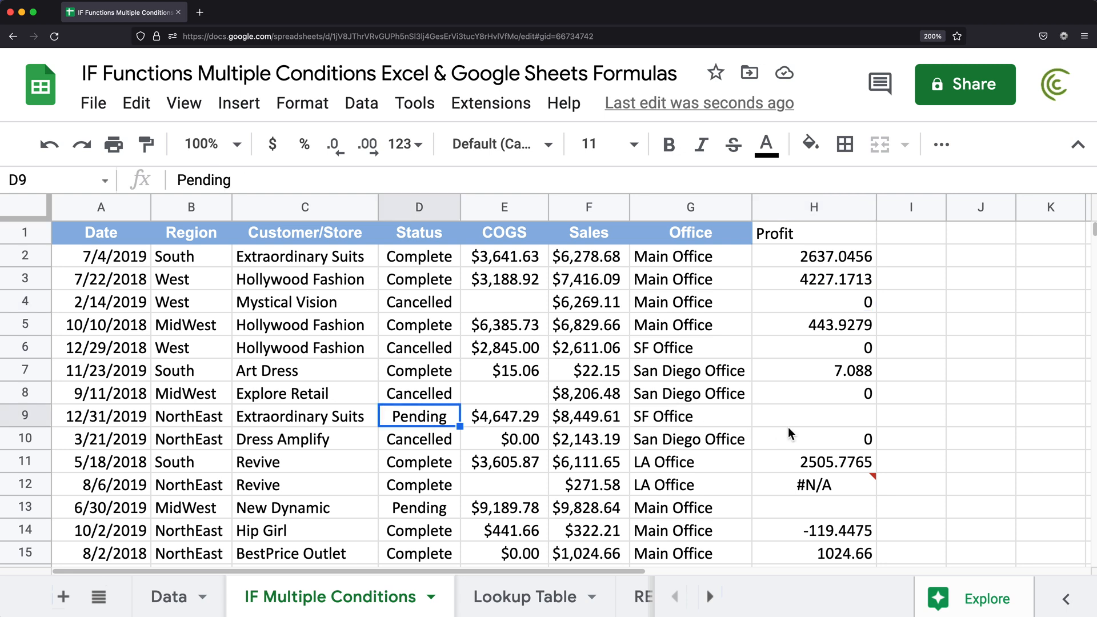
pyautogui.click(842, 420)
pyautogui.click(810, 487)
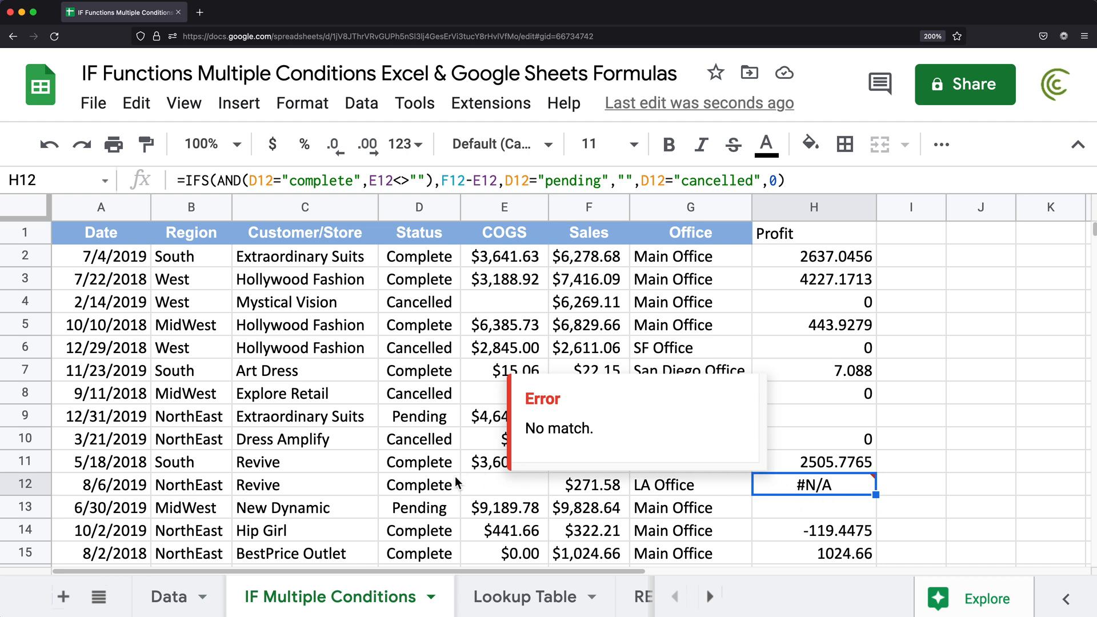
pyautogui.click(418, 490)
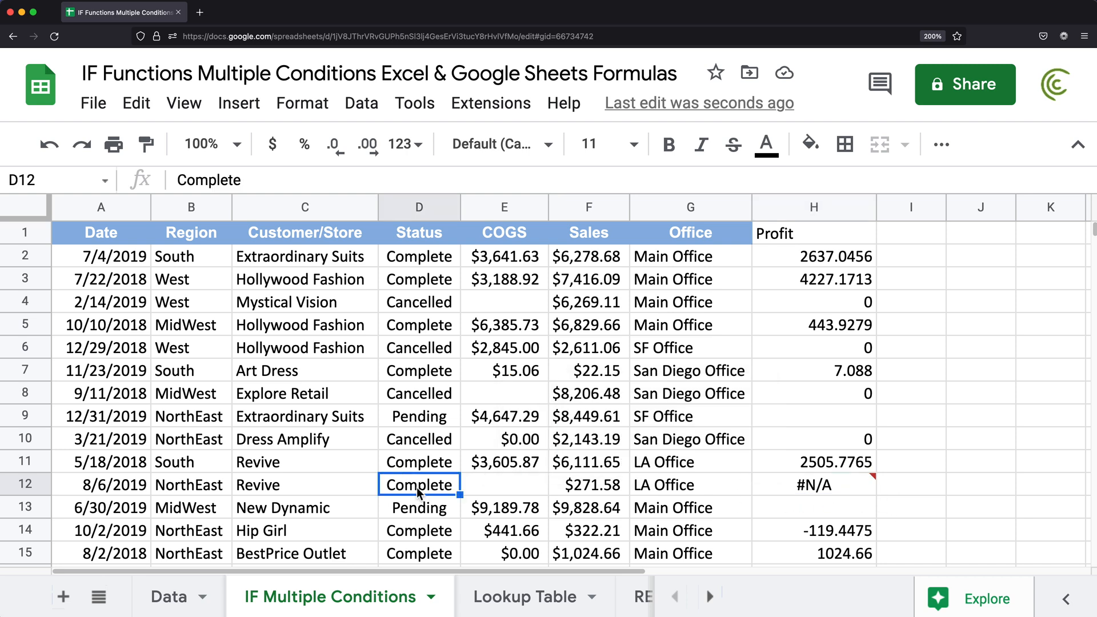
pyautogui.click(501, 485)
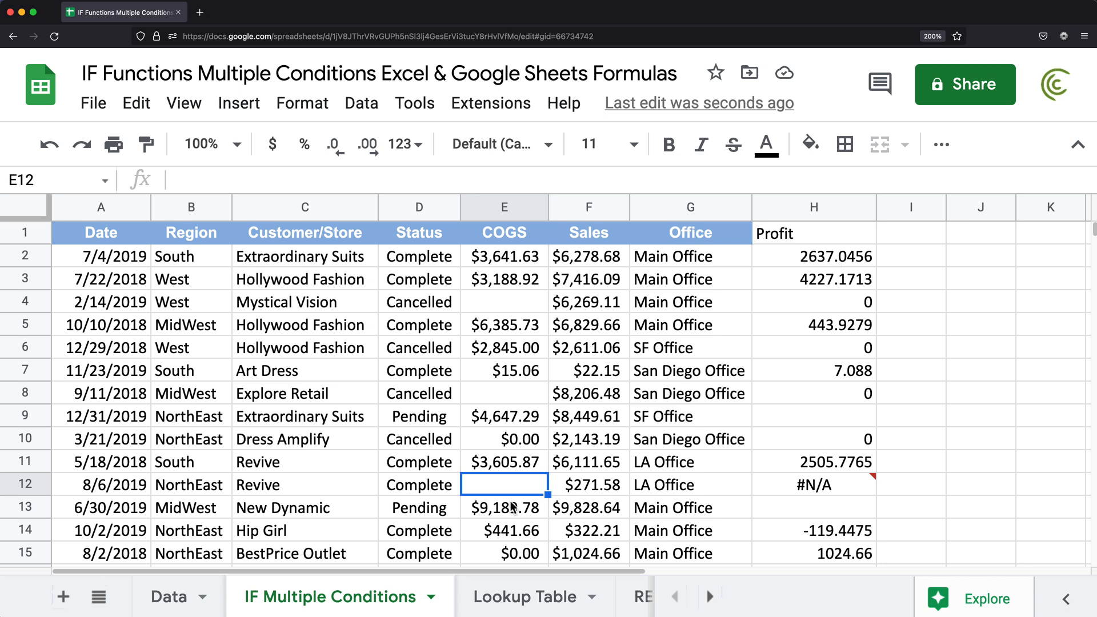
pyautogui.moveTo(789, 495)
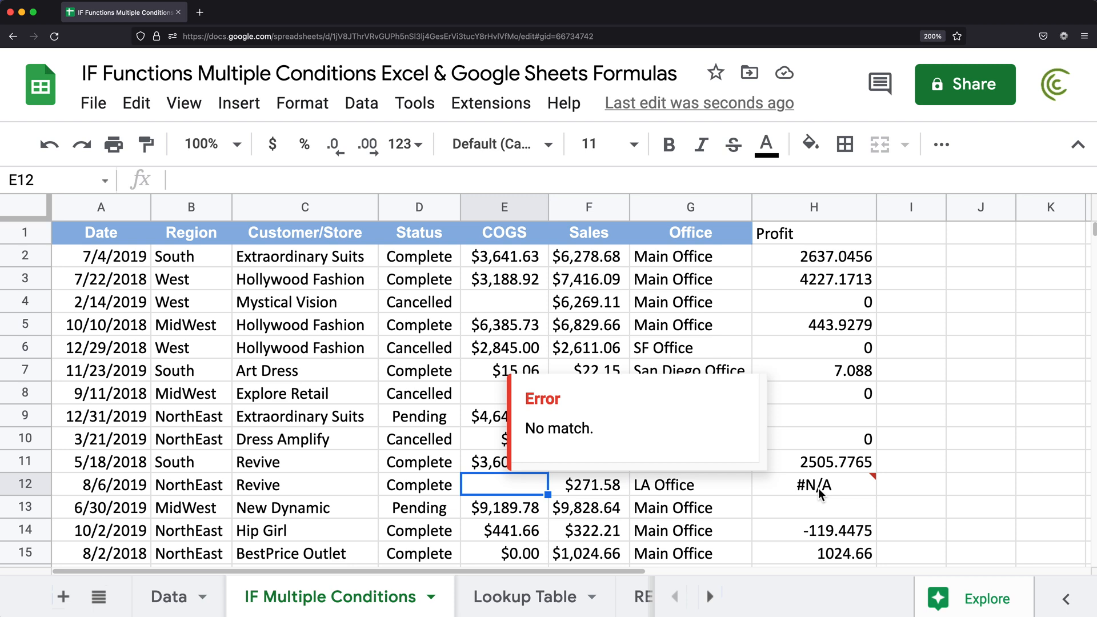
# Step: Open the H2 formula and examine its AND, pending and cancelled conditions together with their return values
pyautogui.click(794, 259)
pyautogui.doubleClick(791, 256)
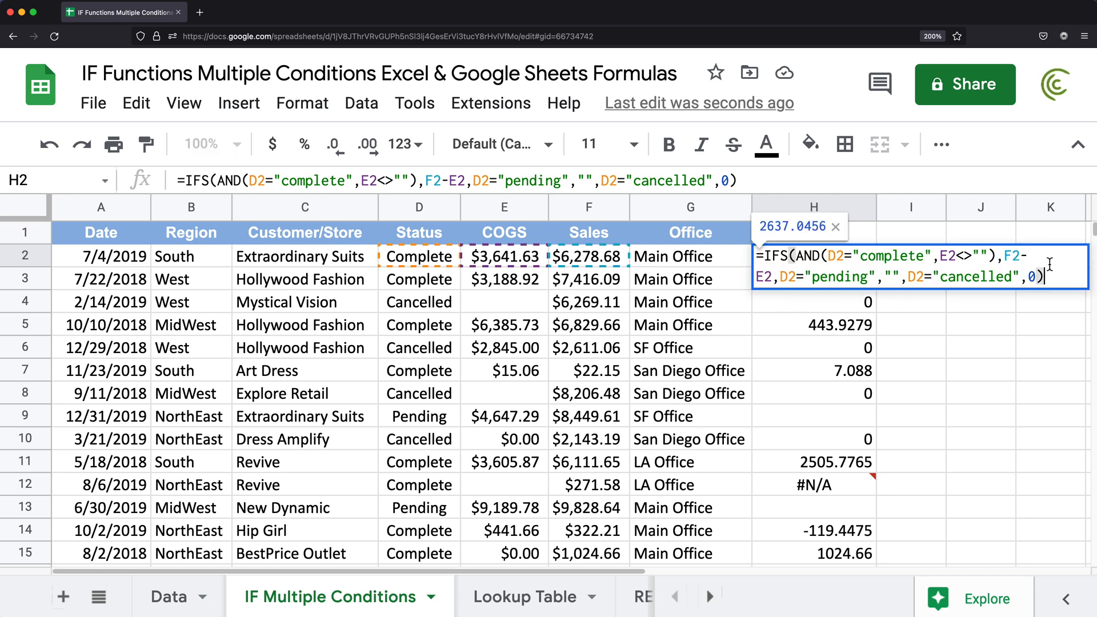
pyautogui.click(798, 258)
pyautogui.moveTo(798, 258); pyautogui.dragTo(995, 257)
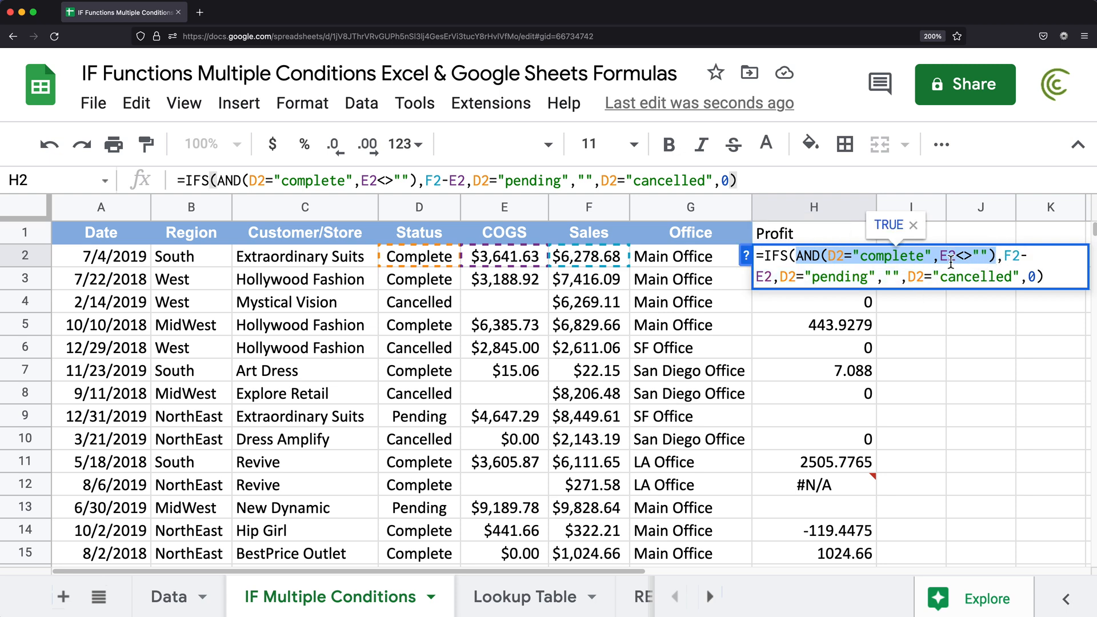
pyautogui.moveTo(1004, 256); pyautogui.dragTo(879, 280)
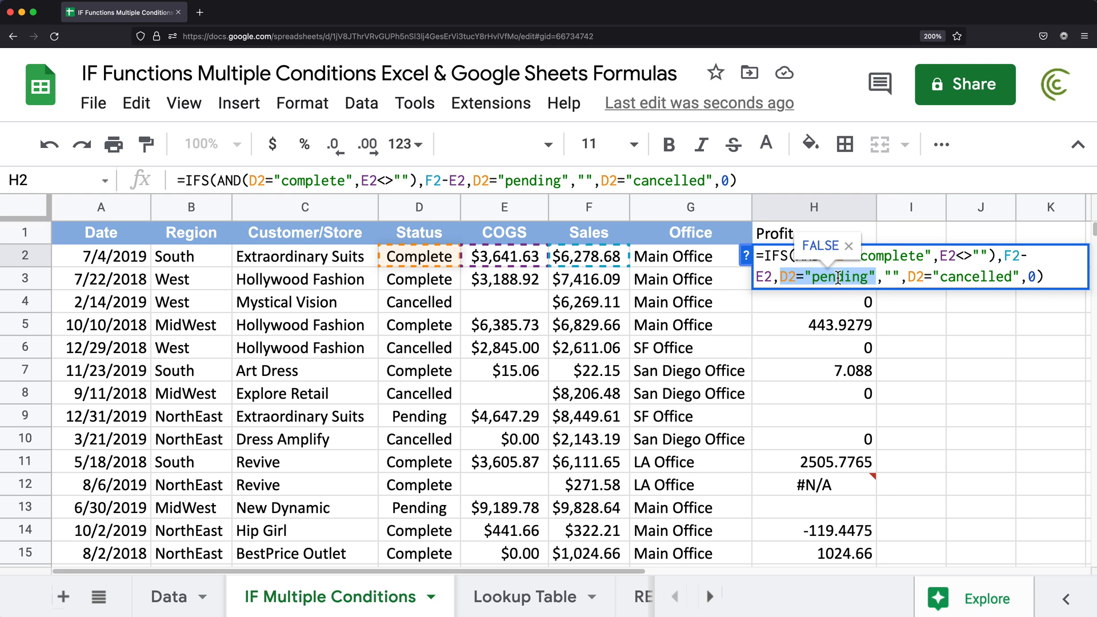
pyautogui.moveTo(903, 278); pyautogui.dragTo(883, 279)
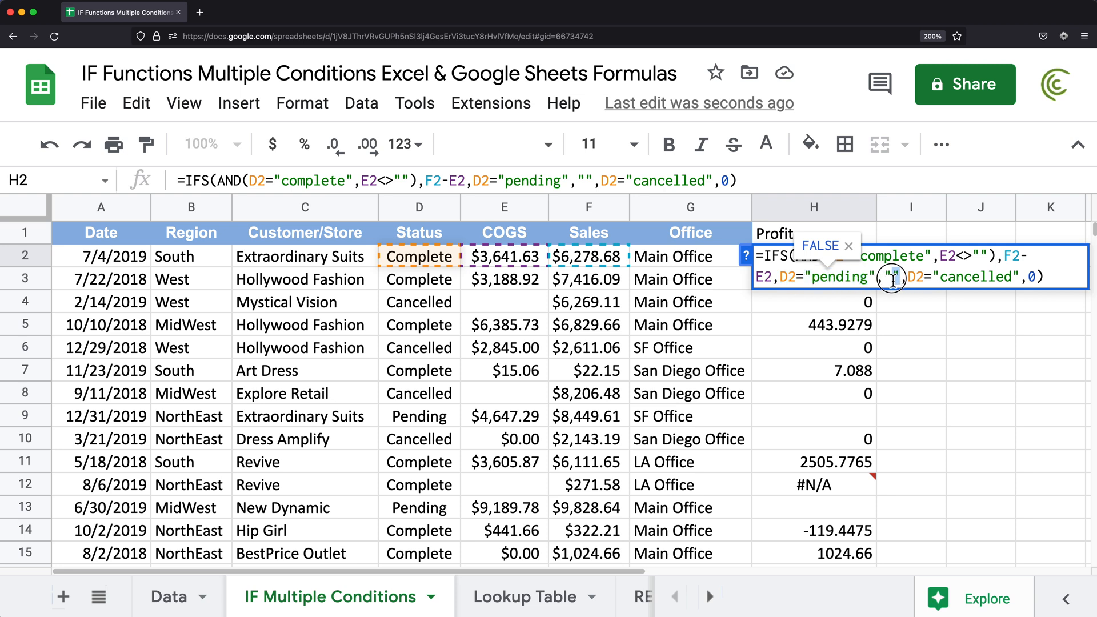
pyautogui.moveTo(781, 280); pyautogui.dragTo(1020, 280)
# Step: Add TRUE as the final IFS condition in H2 with "Check This" as its value, and fill the formula down through H16
pyautogui.click(1050, 279)
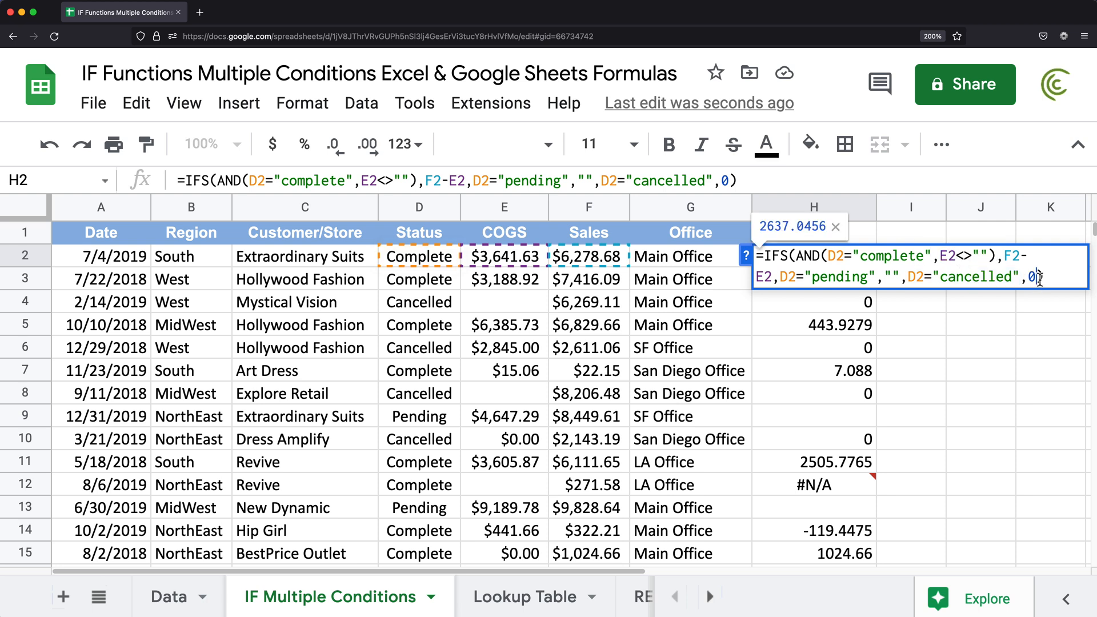
pyautogui.write(',')
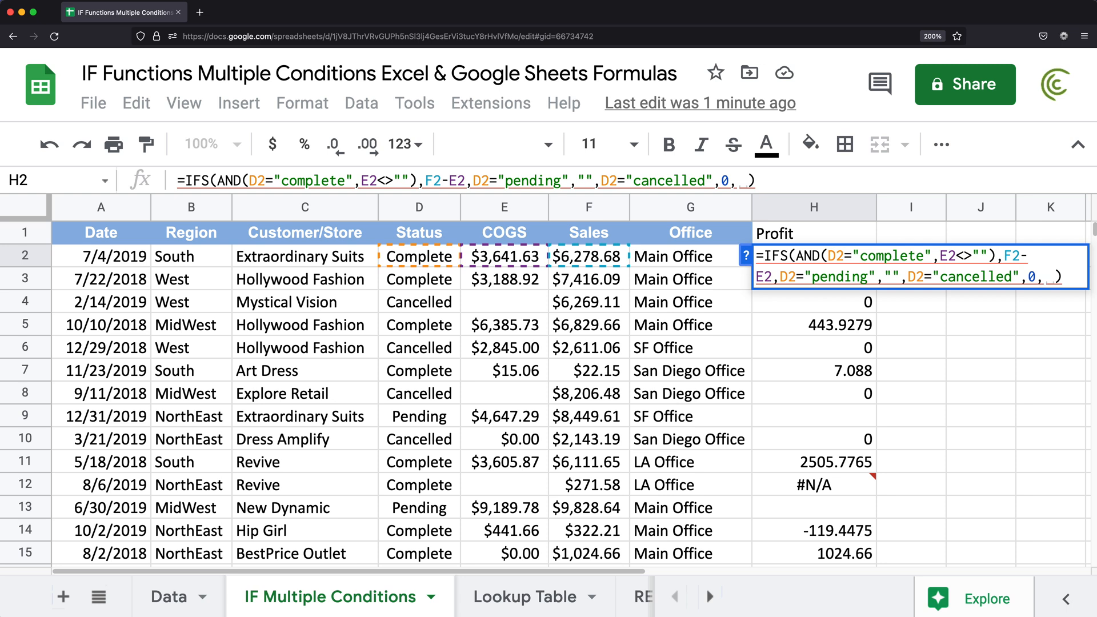
pyautogui.write('TRUE')
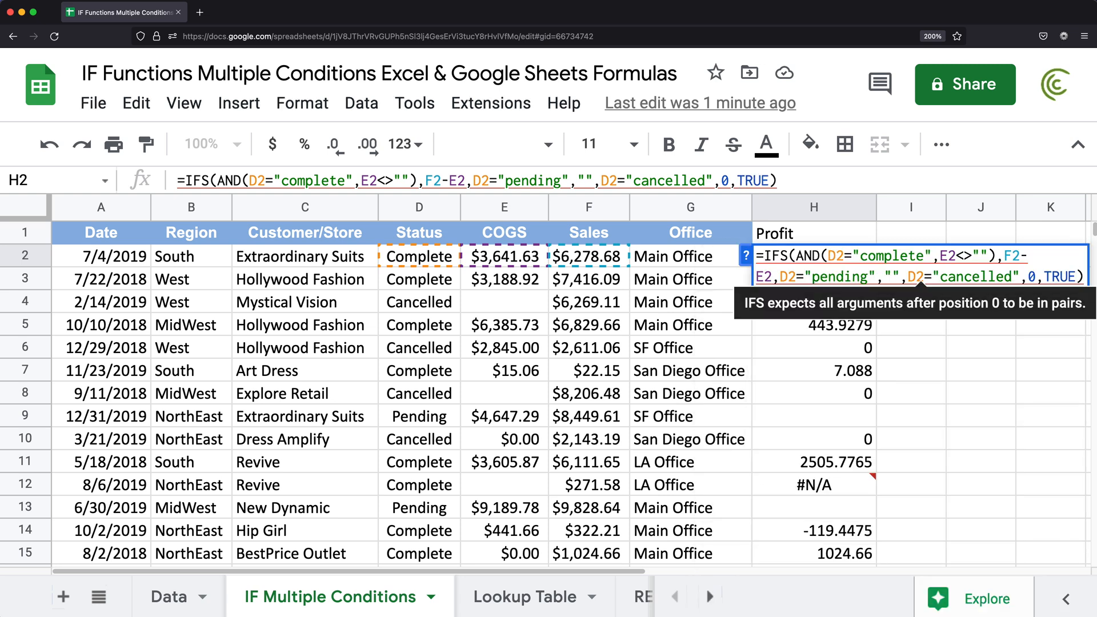
pyautogui.write(',')
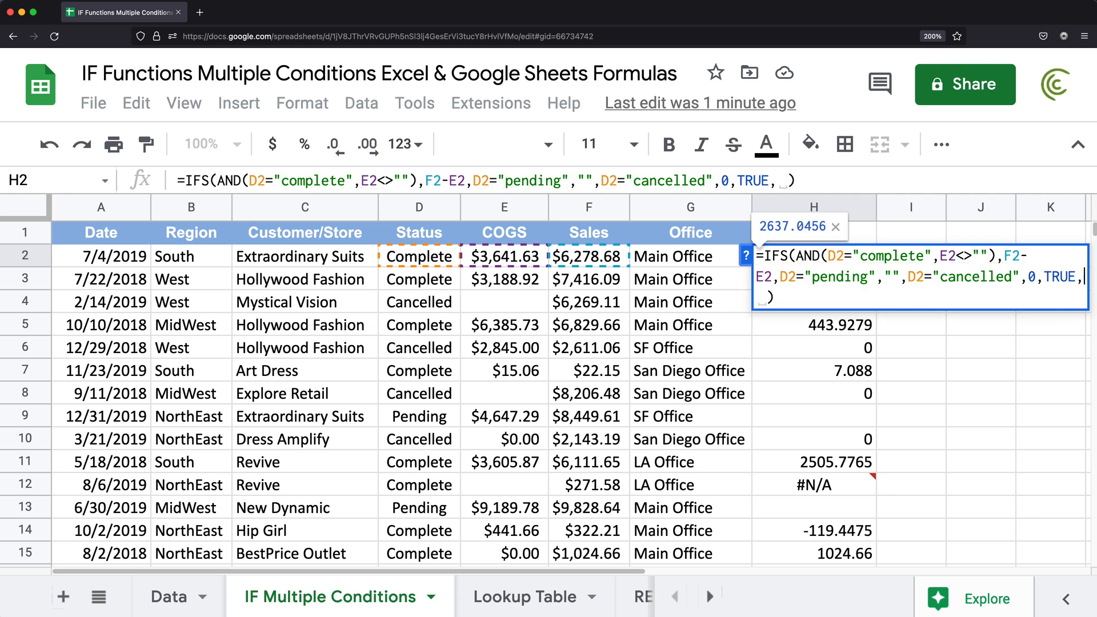
pyautogui.press('BackSpace')
pyautogui.write('"Check This"')
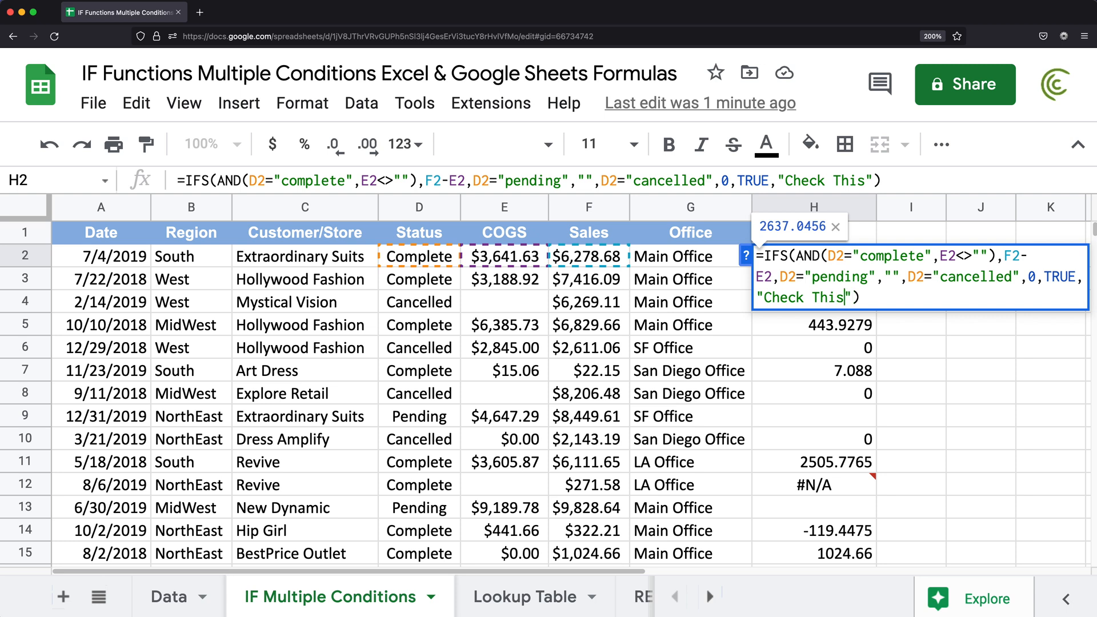
pyautogui.press('Return')
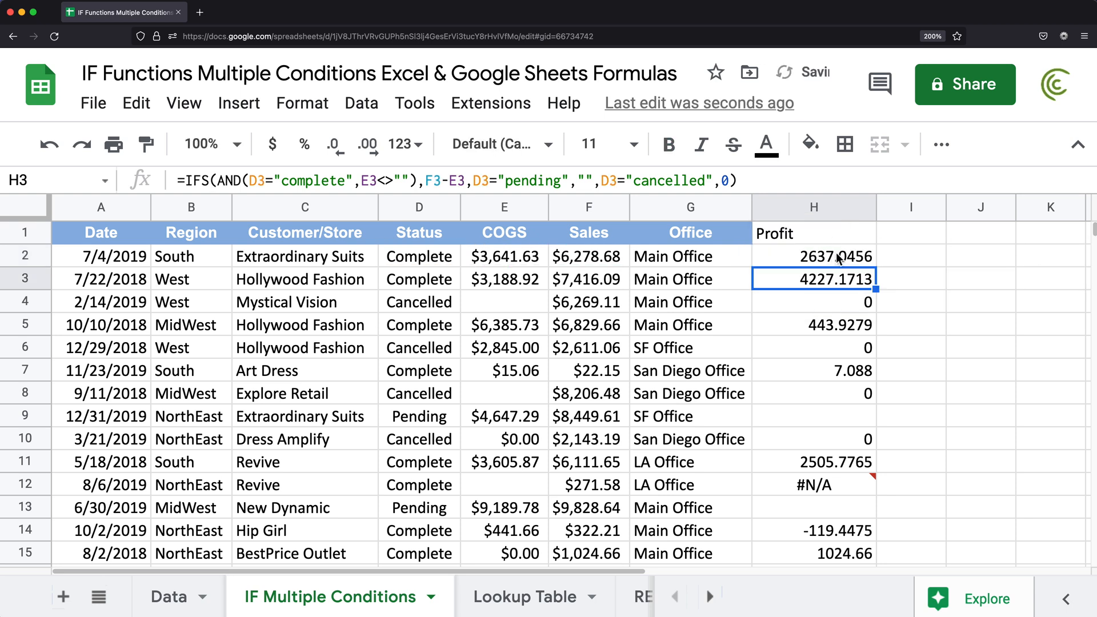
pyautogui.click(835, 255)
pyautogui.moveTo(878, 268); pyautogui.dragTo(859, 442)
pyautogui.scroll(3, 859, 442)
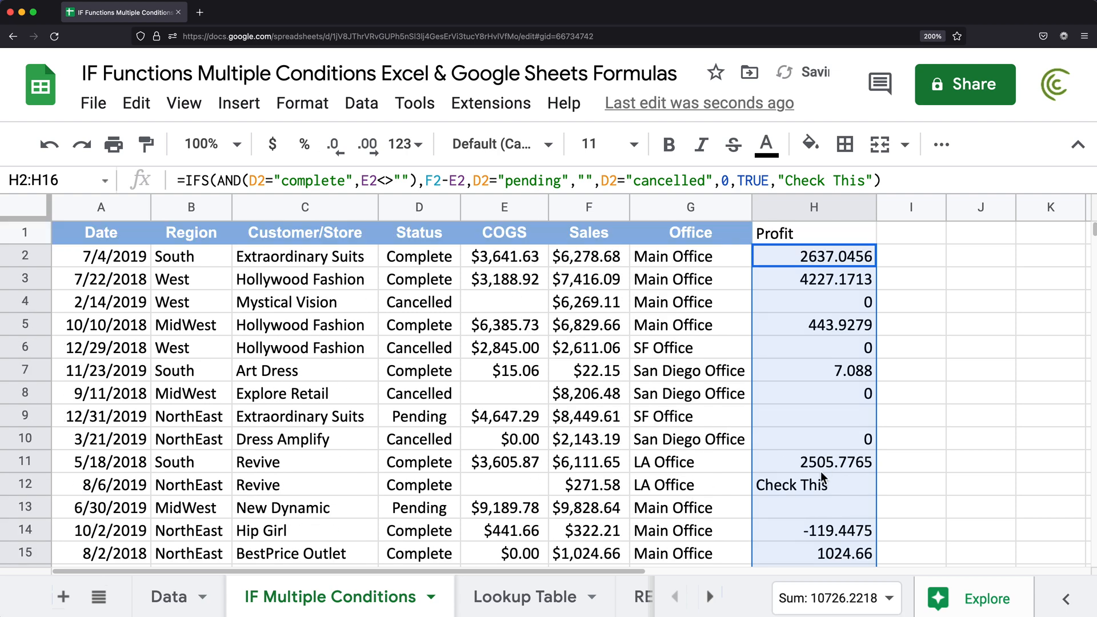
pyautogui.click(816, 485)
# Step: Replace "Check This" with an empty string in the H2 formula and fill it down through H16
pyautogui.doubleClick(829, 262)
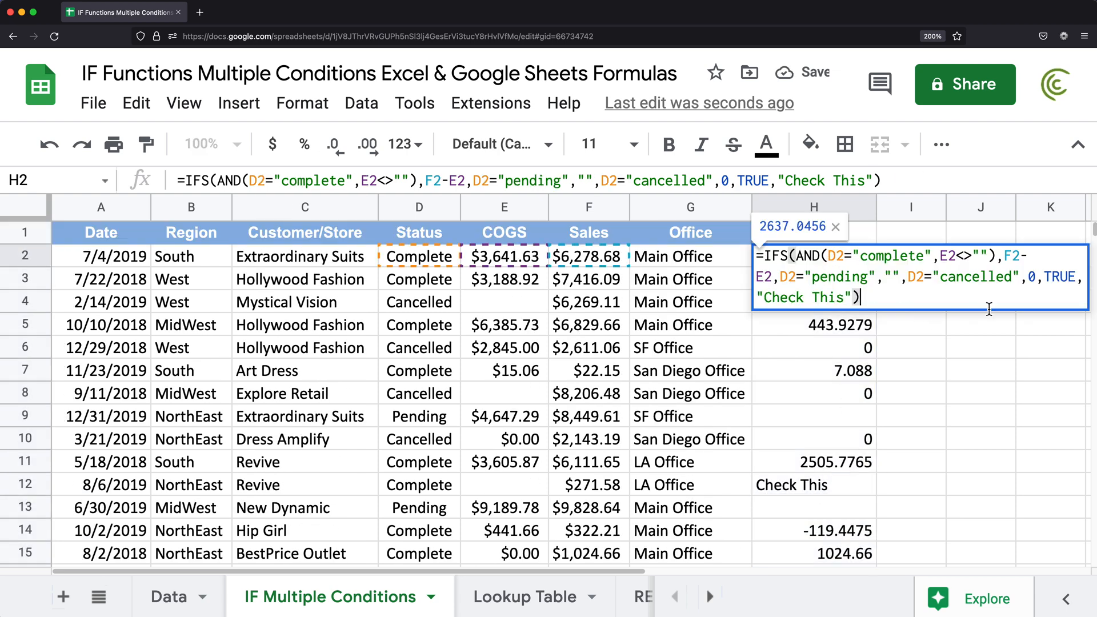
pyautogui.moveTo(845, 298); pyautogui.dragTo(761, 299)
pyautogui.press('BackSpace')
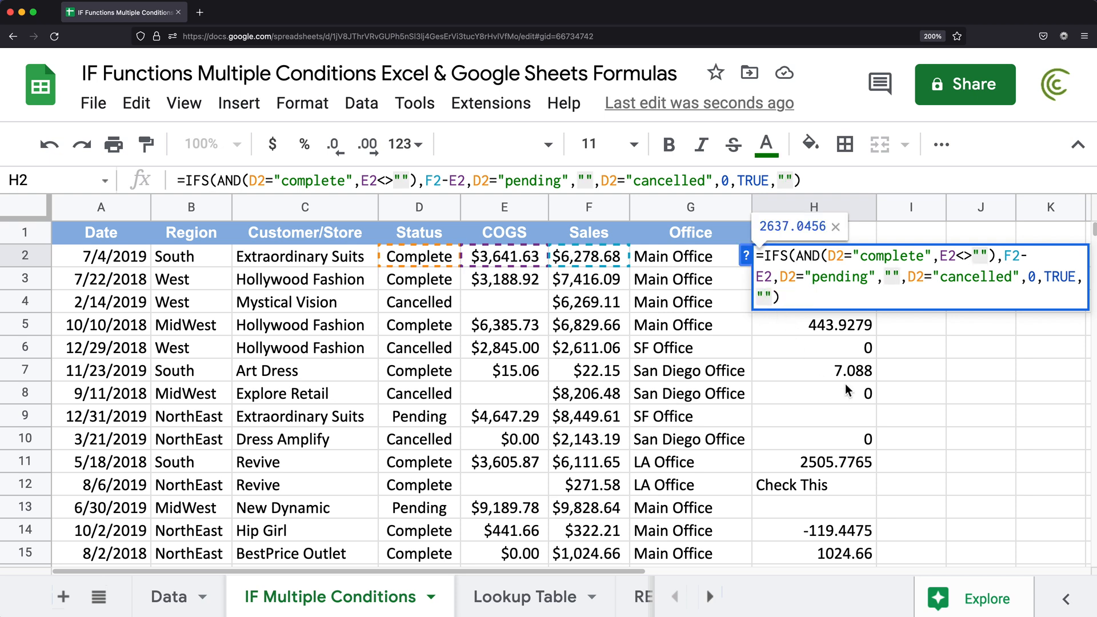
pyautogui.press('Return')
pyautogui.click(857, 260)
pyautogui.moveTo(875, 266); pyautogui.dragTo(878, 465)
pyautogui.scroll(3, 849, 400)
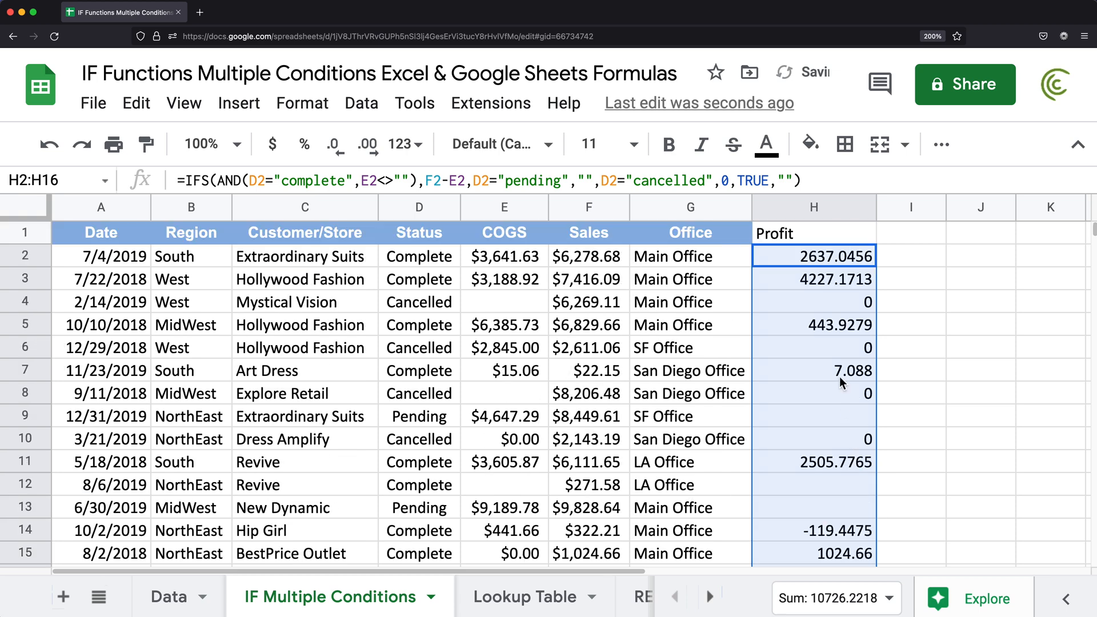
# Step: Remove the D2="pending" condition and its empty-string value from the IFS formula in H2
pyautogui.click(830, 258)
pyautogui.press('Return')
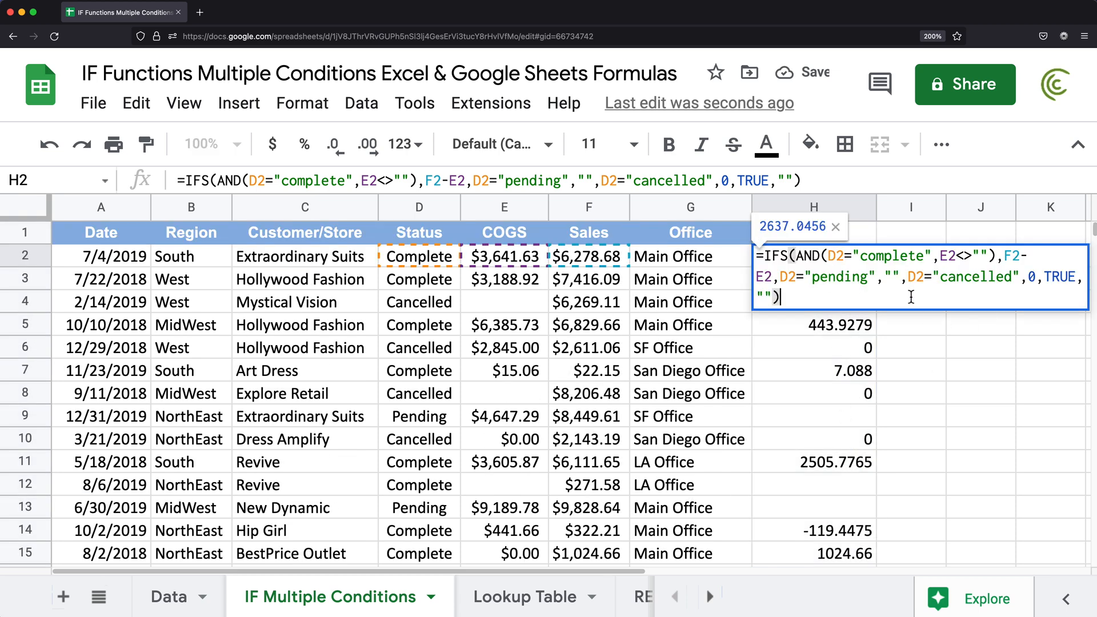
pyautogui.moveTo(796, 280); pyautogui.dragTo(898, 280)
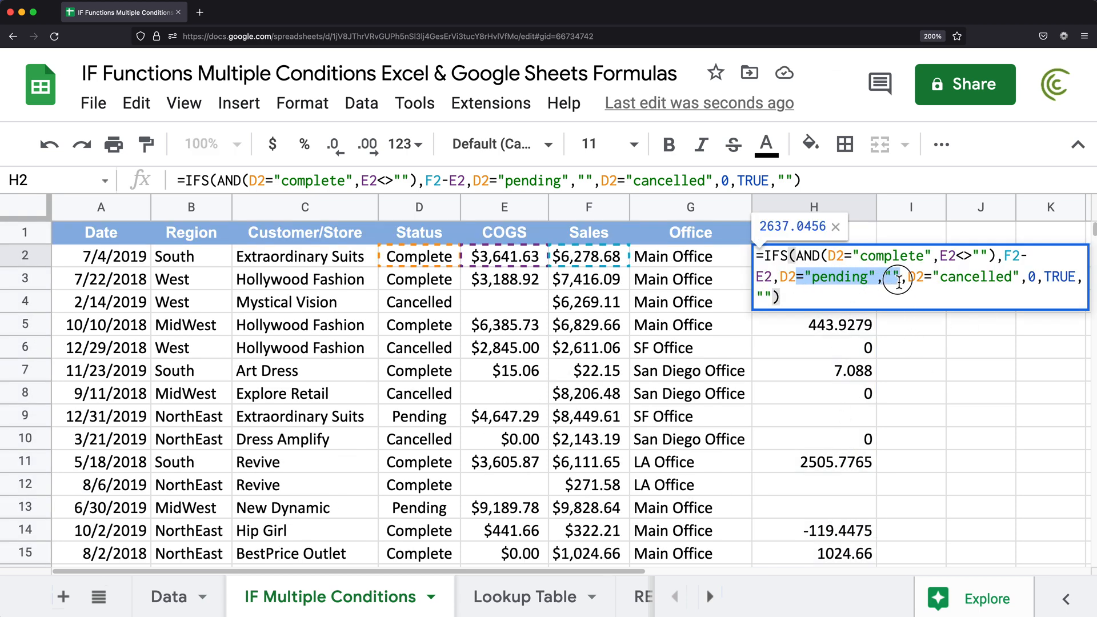
pyautogui.moveTo(1035, 277); pyautogui.dragTo(1063, 294)
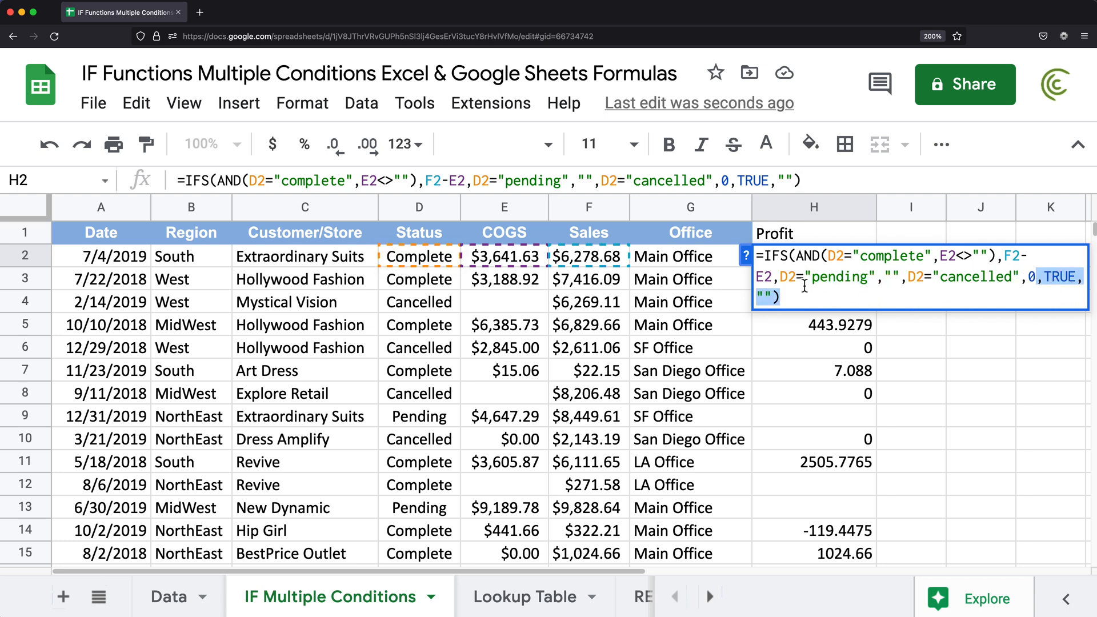
pyautogui.click(756, 280)
pyautogui.moveTo(780, 277); pyautogui.dragTo(900, 284)
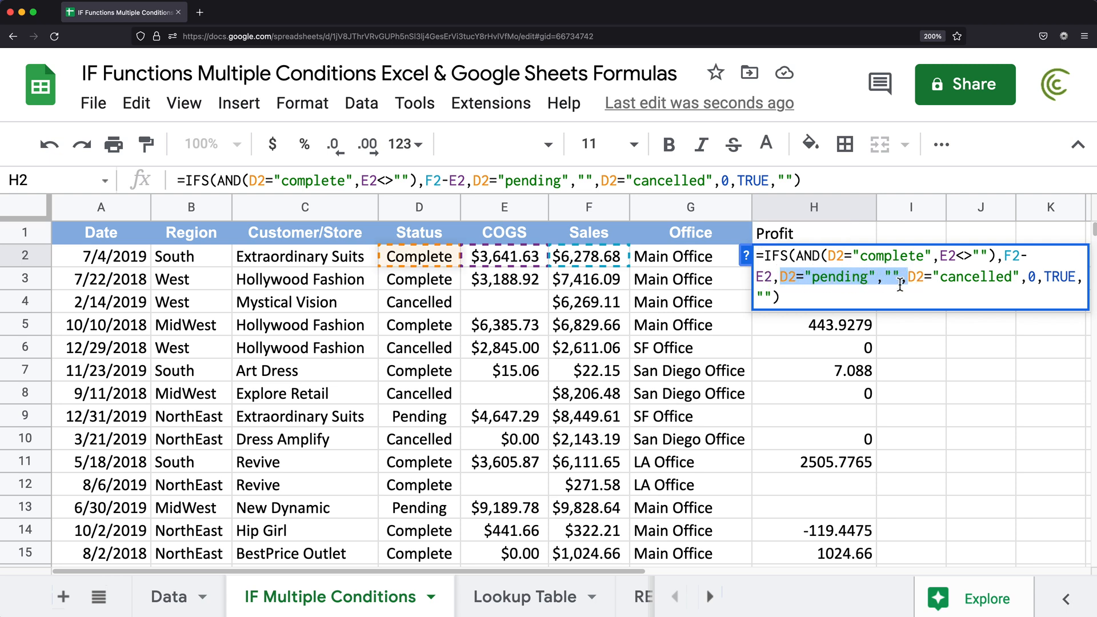
pyautogui.press('BackSpace')
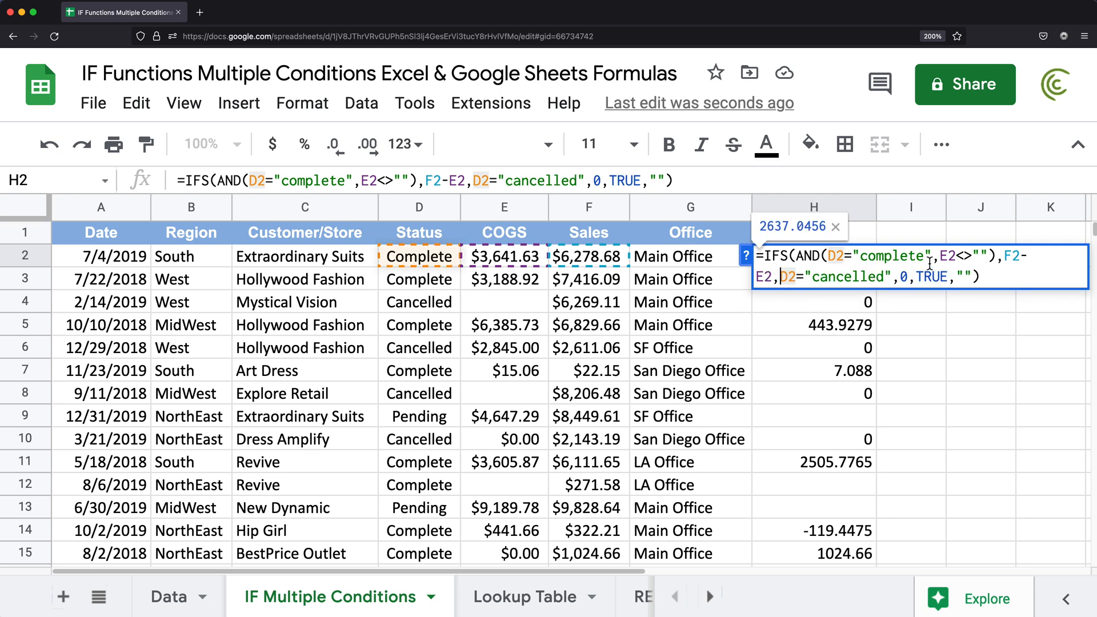
# Step: Examine the H2 formula's AND conditions, F2-E2 result, cancelled condition with its 0 value, and TRUE fallback
pyautogui.click(935, 278)
pyautogui.click(864, 257)
pyautogui.doubleClick(864, 257)
pyautogui.moveTo(992, 260); pyautogui.dragTo(943, 256)
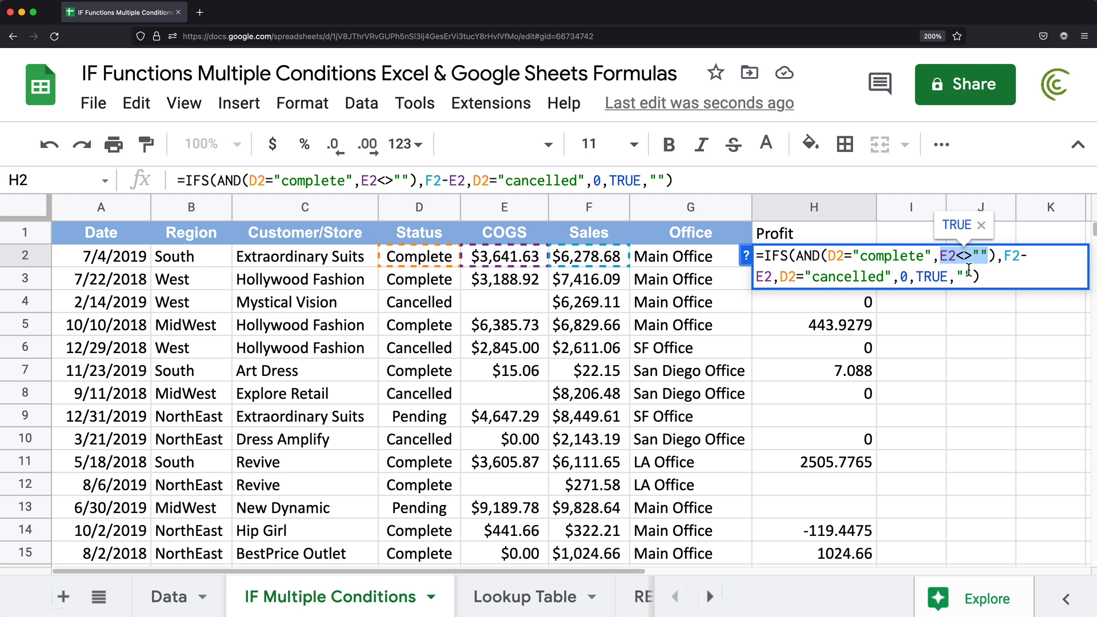
pyautogui.doubleClick(1007, 259)
pyautogui.moveTo(1007, 260); pyautogui.dragTo(769, 280)
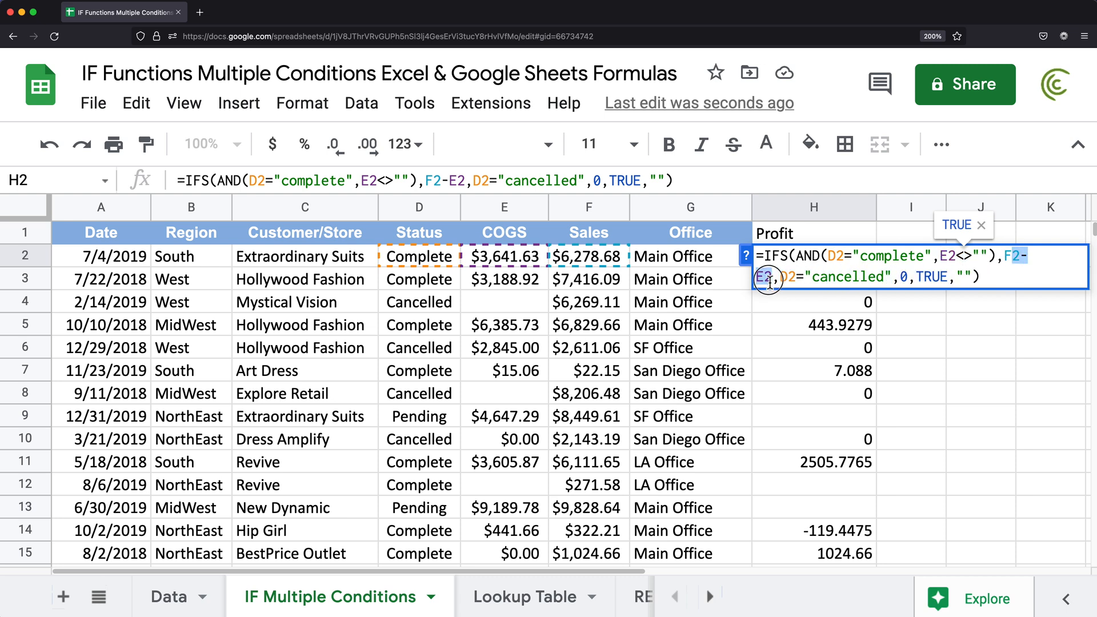
pyautogui.doubleClick(869, 280)
pyautogui.doubleClick(903, 278)
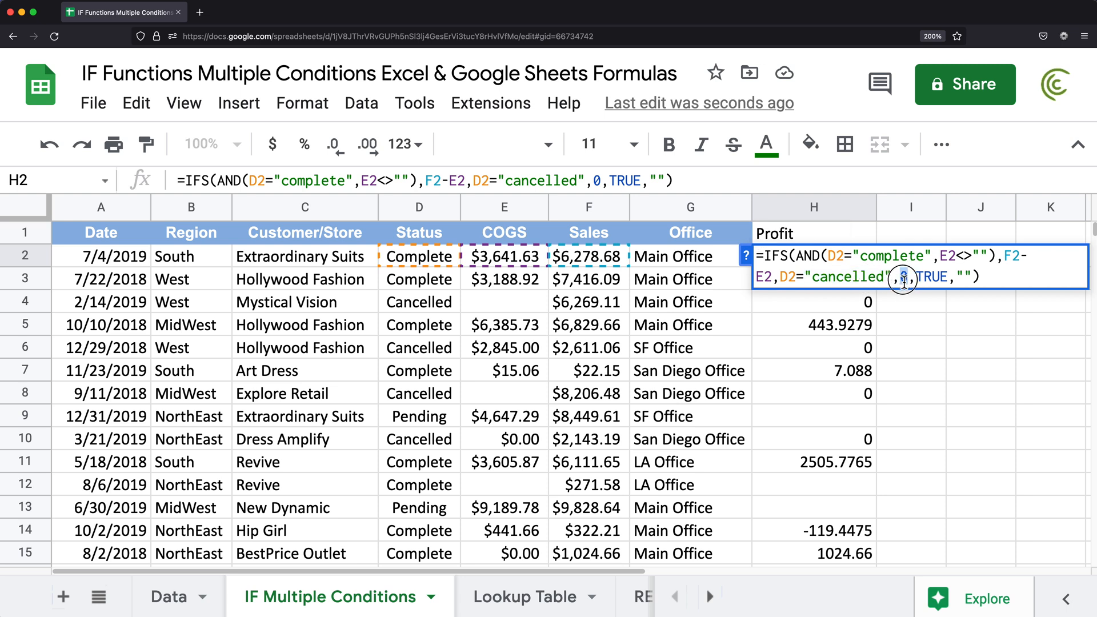
pyautogui.doubleClick(935, 279)
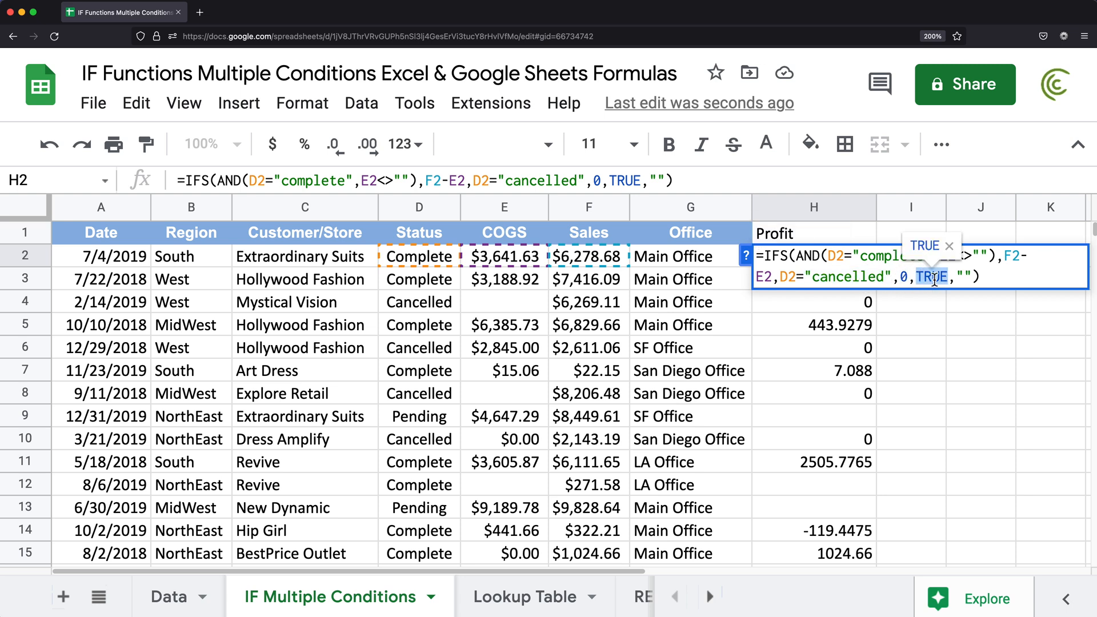
pyautogui.click(993, 278)
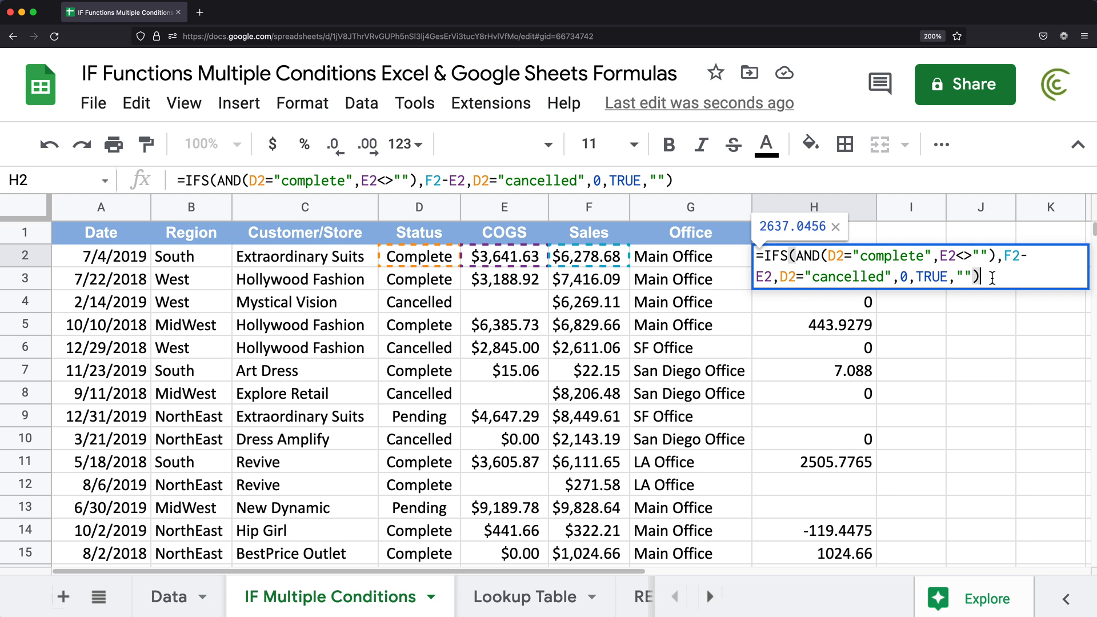
# Step: Commit the simplified IFS formula in H2 and fill it down through H16
pyautogui.press('Return')
pyautogui.click(840, 260)
pyautogui.moveTo(876, 266); pyautogui.dragTo(849, 383)
pyautogui.scroll(5, 882, 434)
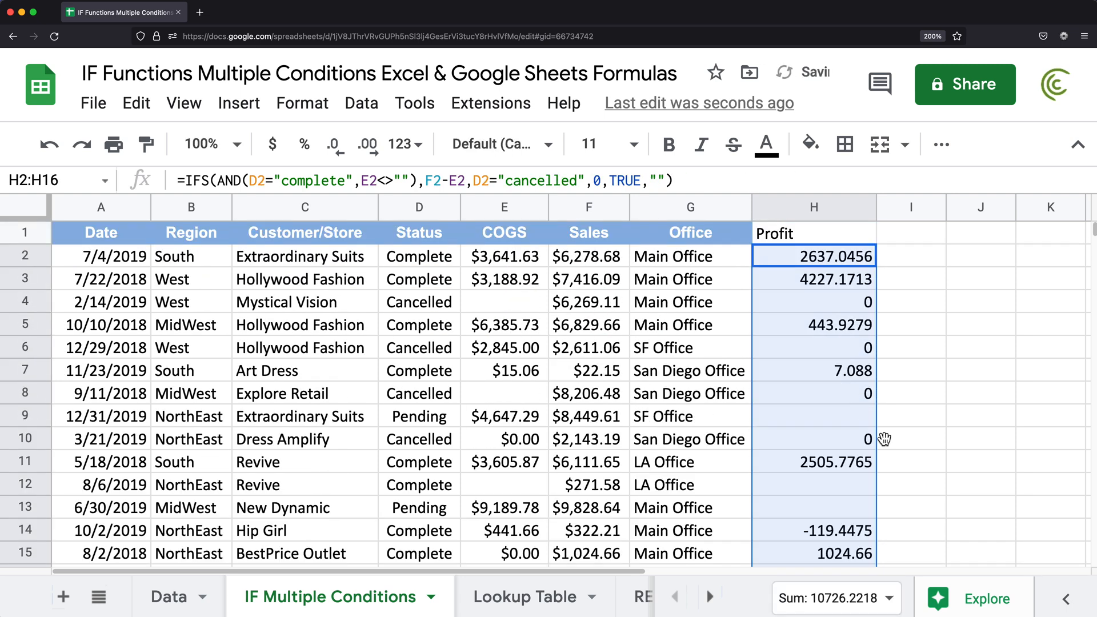
pyautogui.scroll(-1, 882, 434)
pyautogui.scroll(1, 882, 434)
# Step: Reopen the H2 formula and examine how the AND conditions are nested inside the IFS function
pyautogui.doubleClick(783, 252)
pyautogui.moveTo(797, 256); pyautogui.dragTo(994, 258)
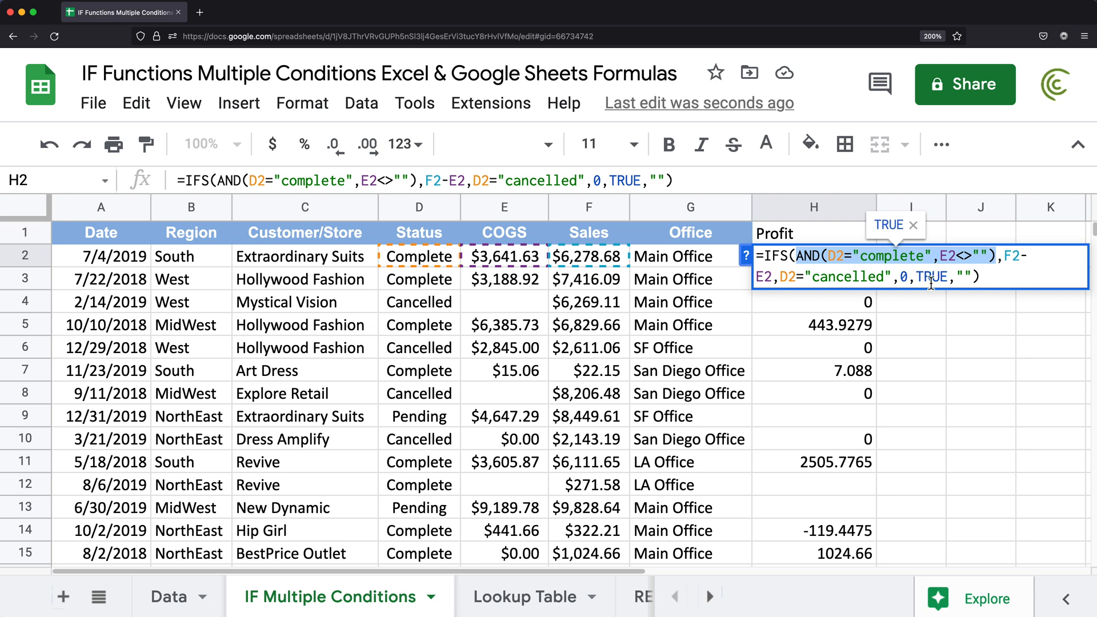
pyautogui.doubleClick(777, 257)
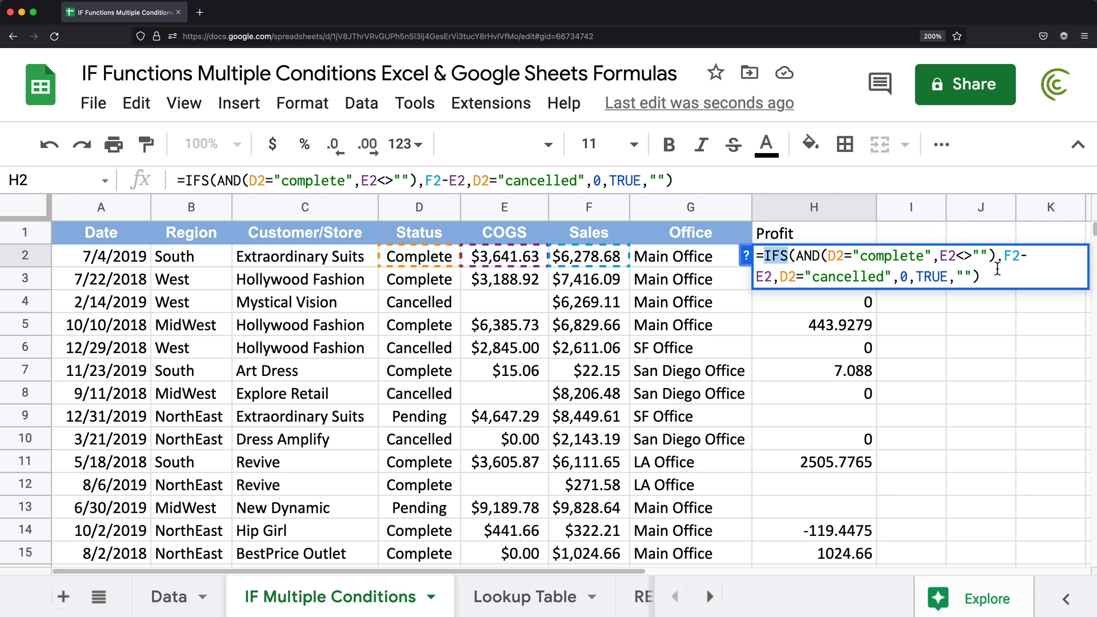
pyautogui.moveTo(996, 255); pyautogui.dragTo(796, 255)
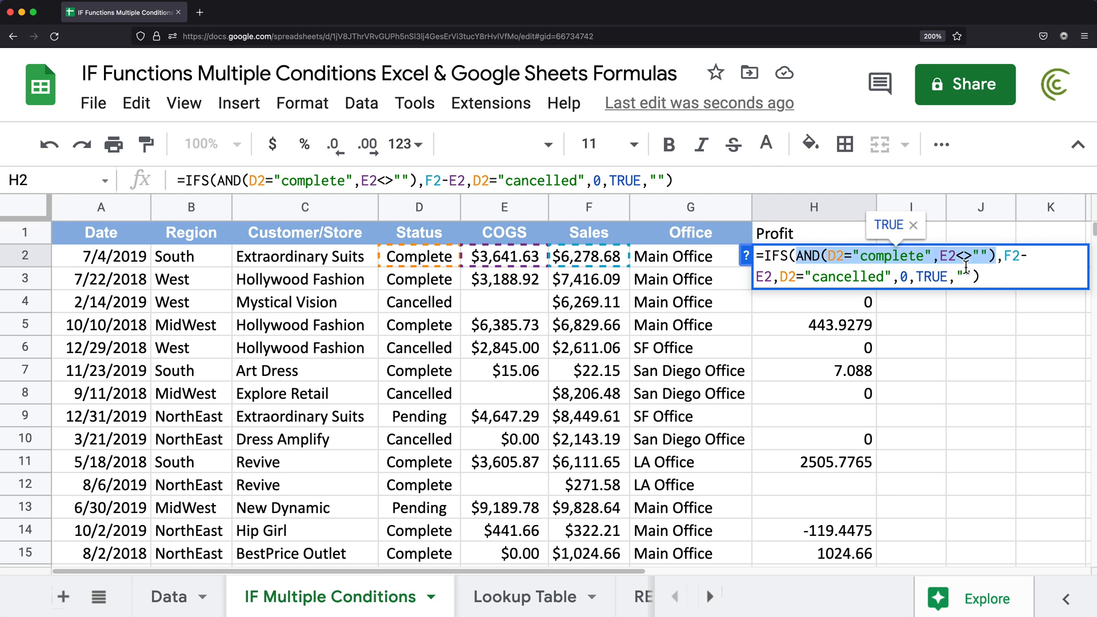
pyautogui.click(990, 275)
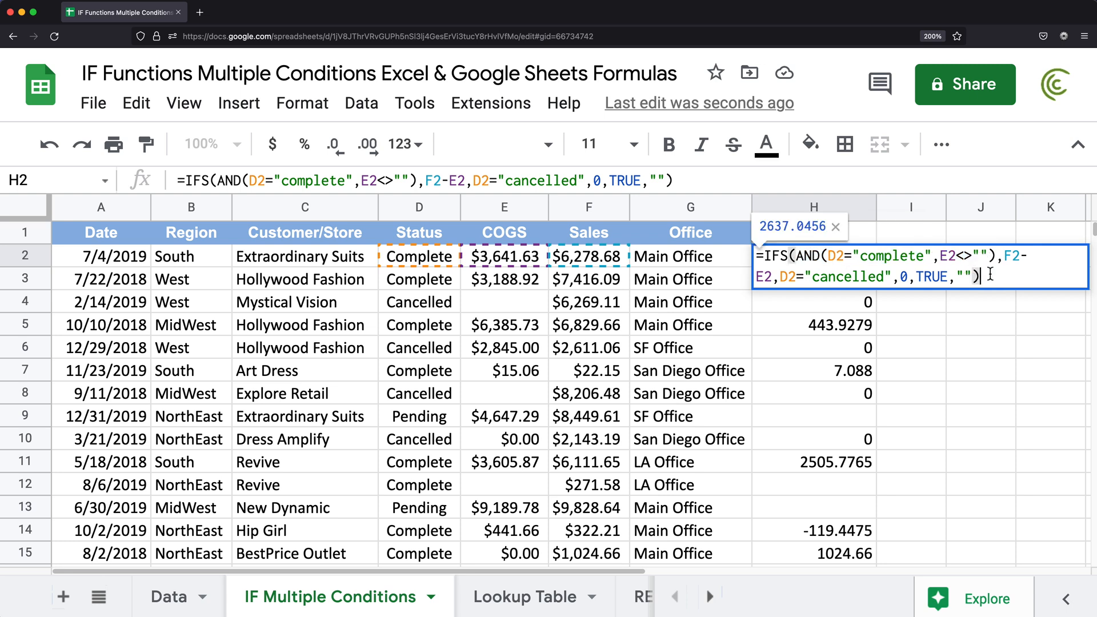
pyautogui.press('Return')
pyautogui.press('Up')
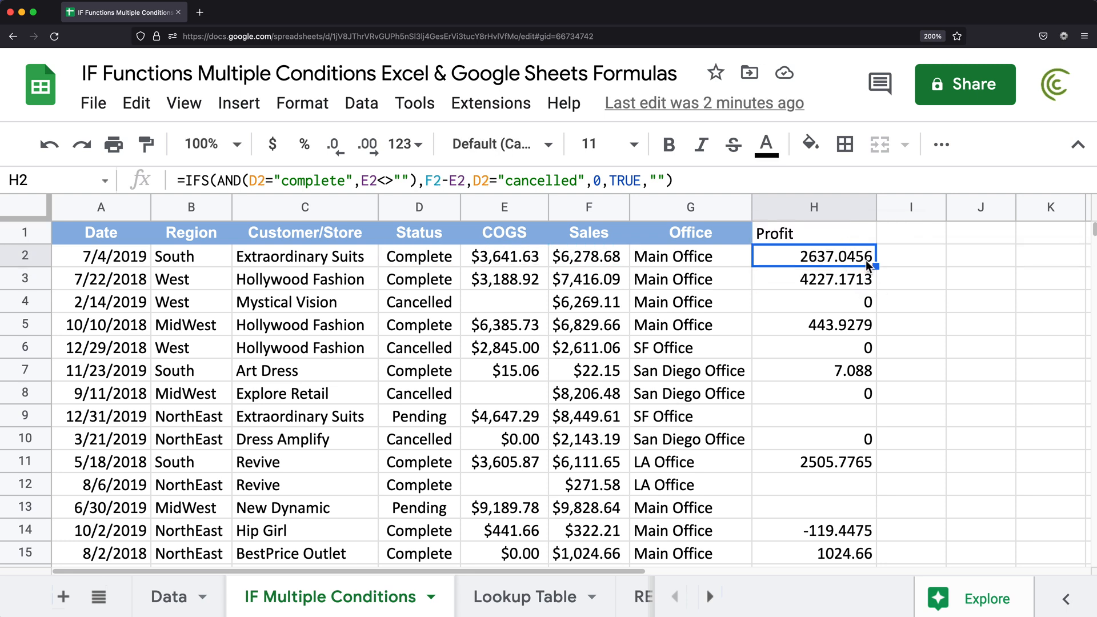
pyautogui.doubleClick(831, 260)
pyautogui.doubleClick(806, 257)
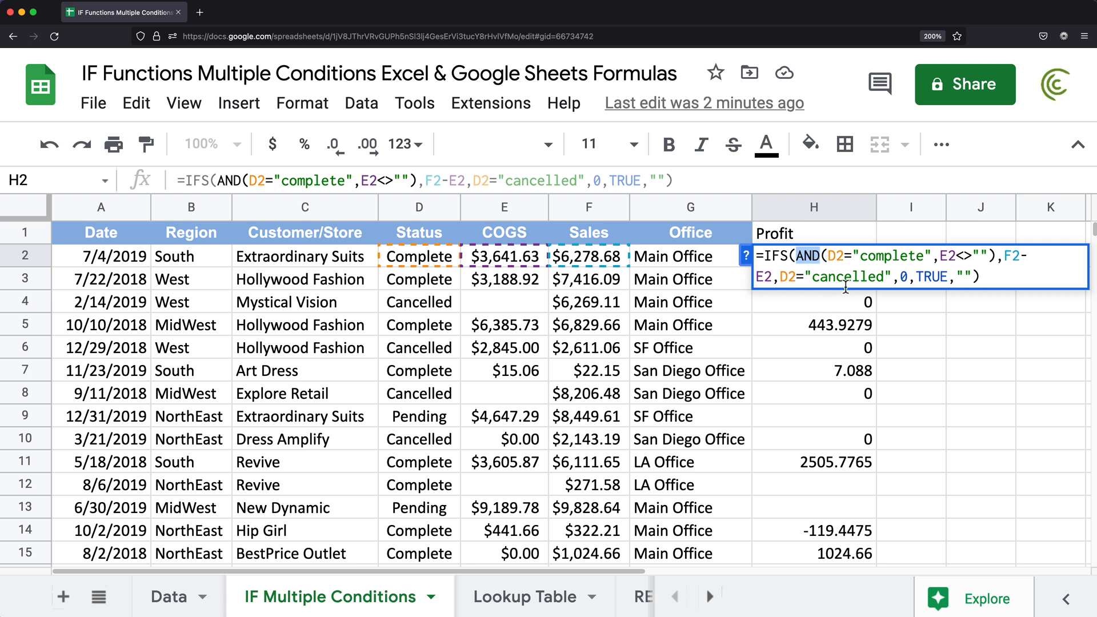
# Step: Clear the profit formulas from H3:H16, keeping only the one in H2
pyautogui.press('Return')
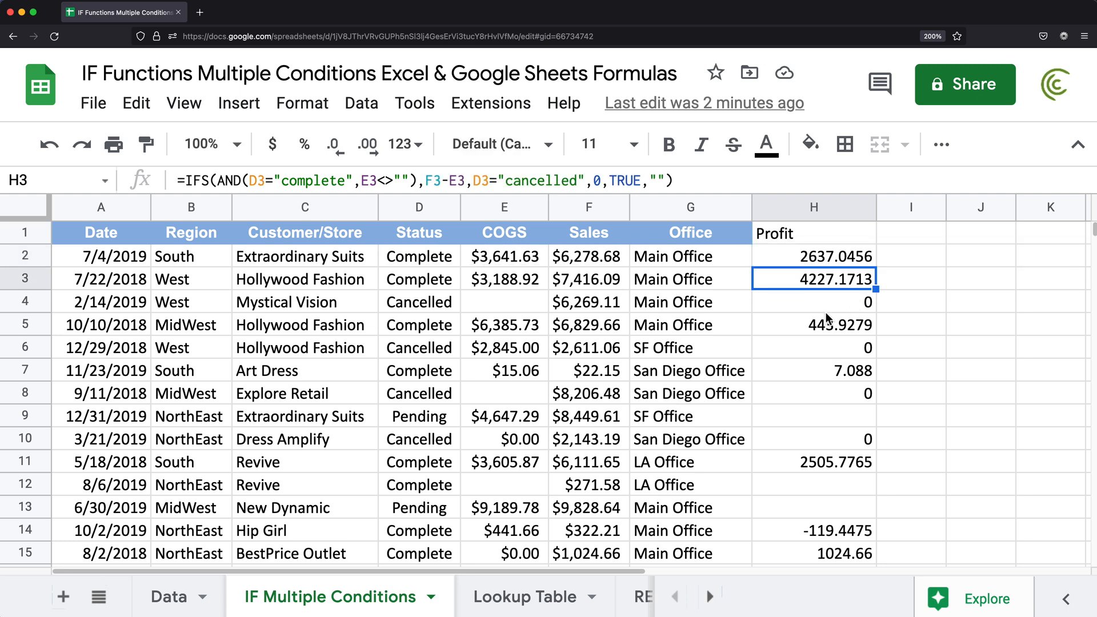
pyautogui.moveTo(828, 281); pyautogui.dragTo(828, 434)
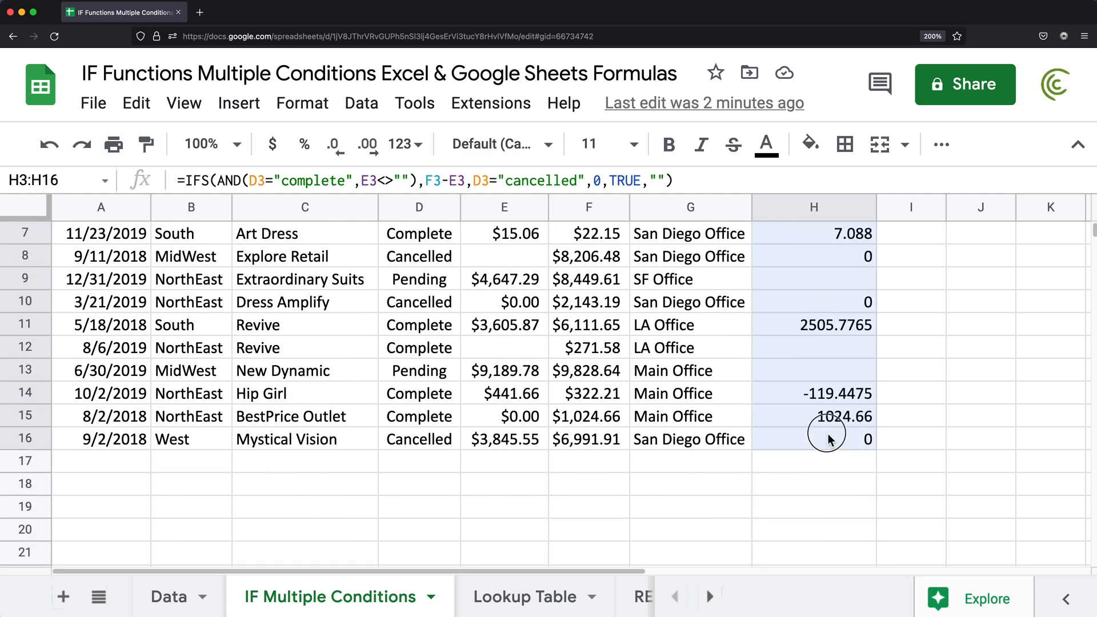
pyautogui.press('Delete')
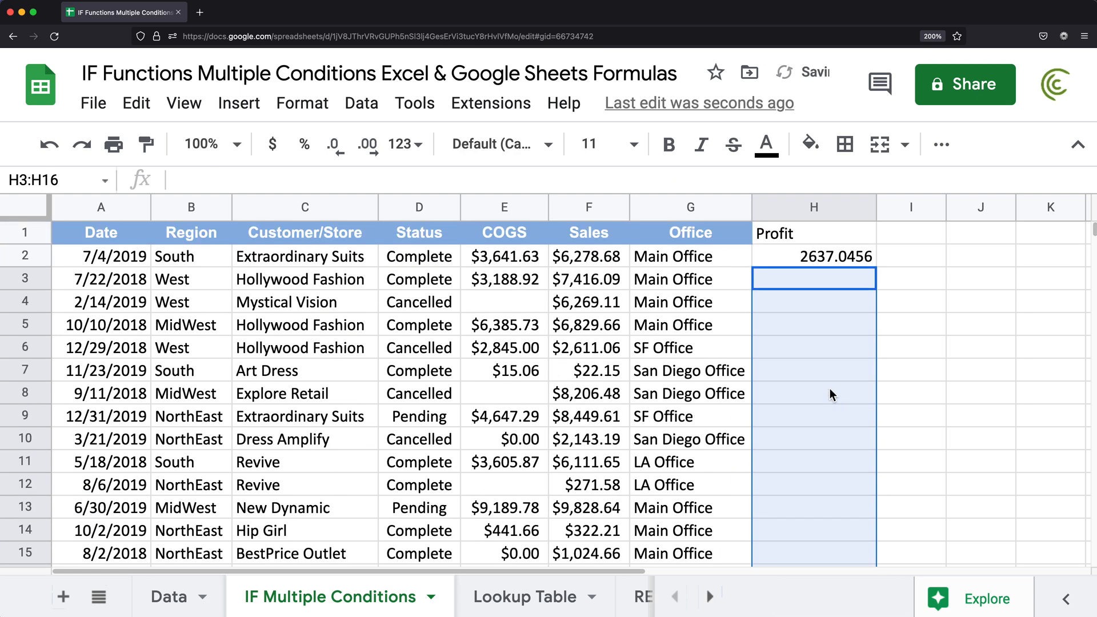
# Step: Extend the D2 reference in the "complete" condition of the H2 formula to D2:D16
pyautogui.click(811, 257)
pyautogui.doubleClick(798, 255)
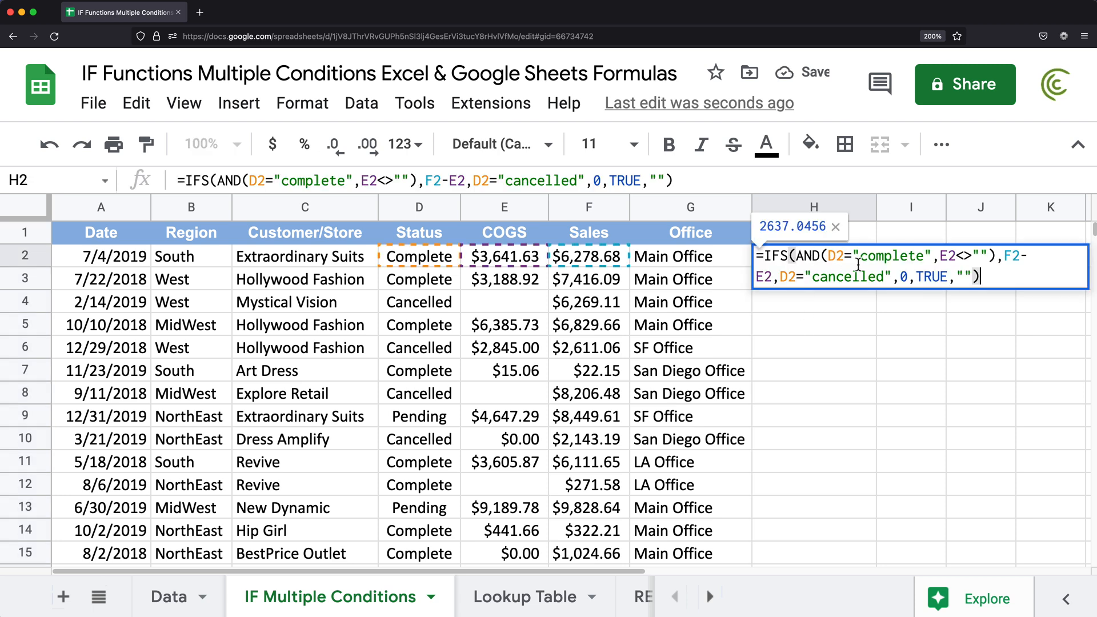
pyautogui.click(845, 280)
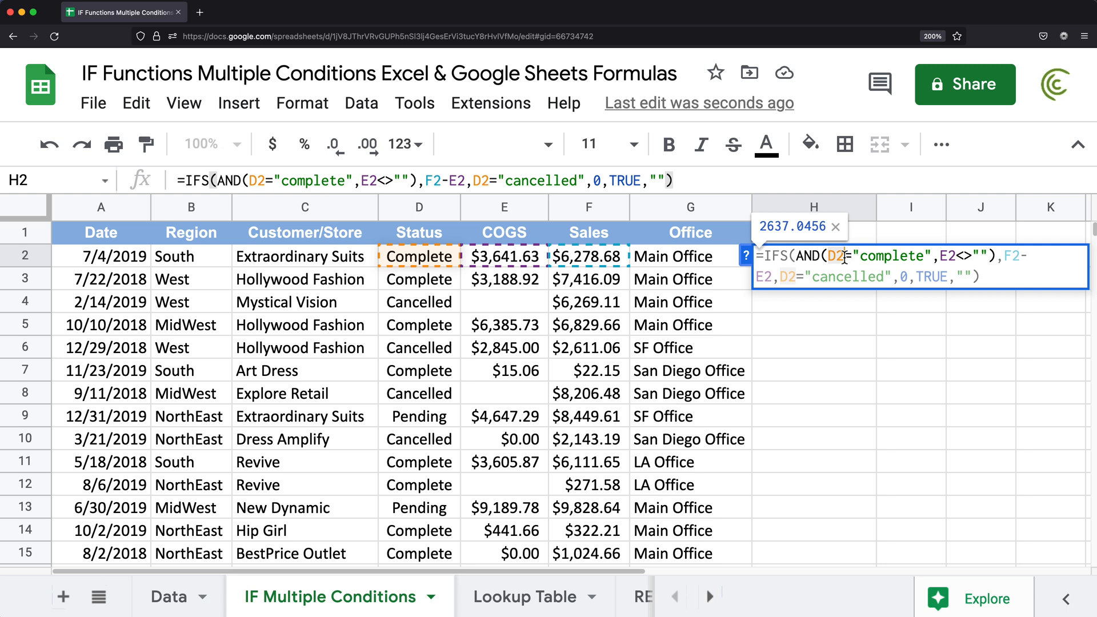
pyautogui.click(844, 257)
pyautogui.write('"')
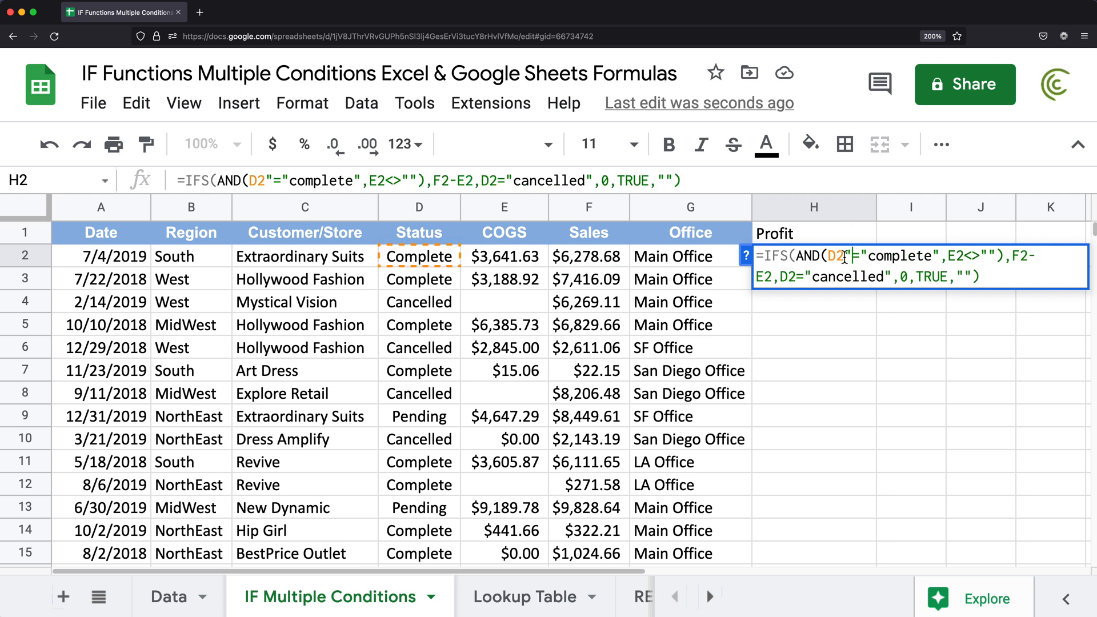
pyautogui.press('BackSpace')
pyautogui.write(':D')
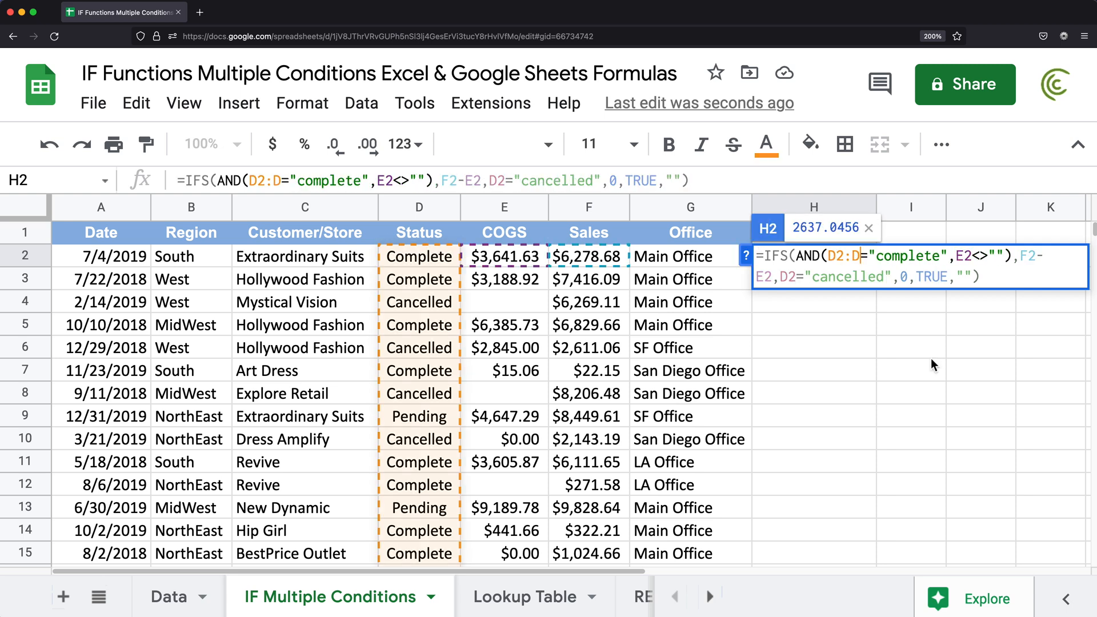
pyautogui.write('16')
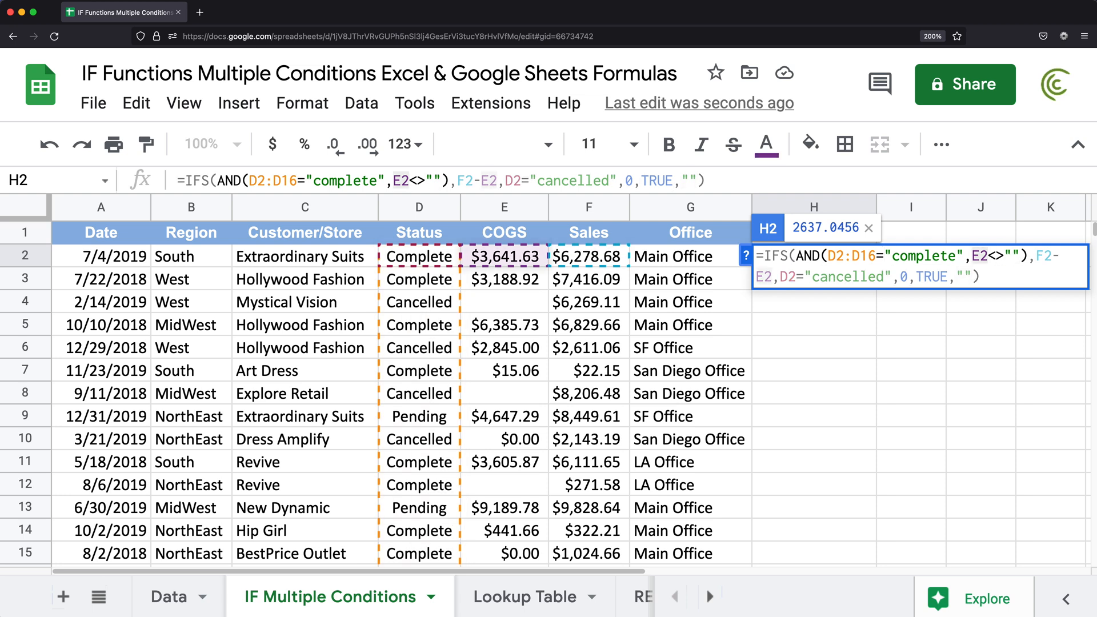
# Step: In the H2 formula, extend the non-blank COGS condition to E2:E16 and the Sales reference to F2:F16
pyautogui.write(':')
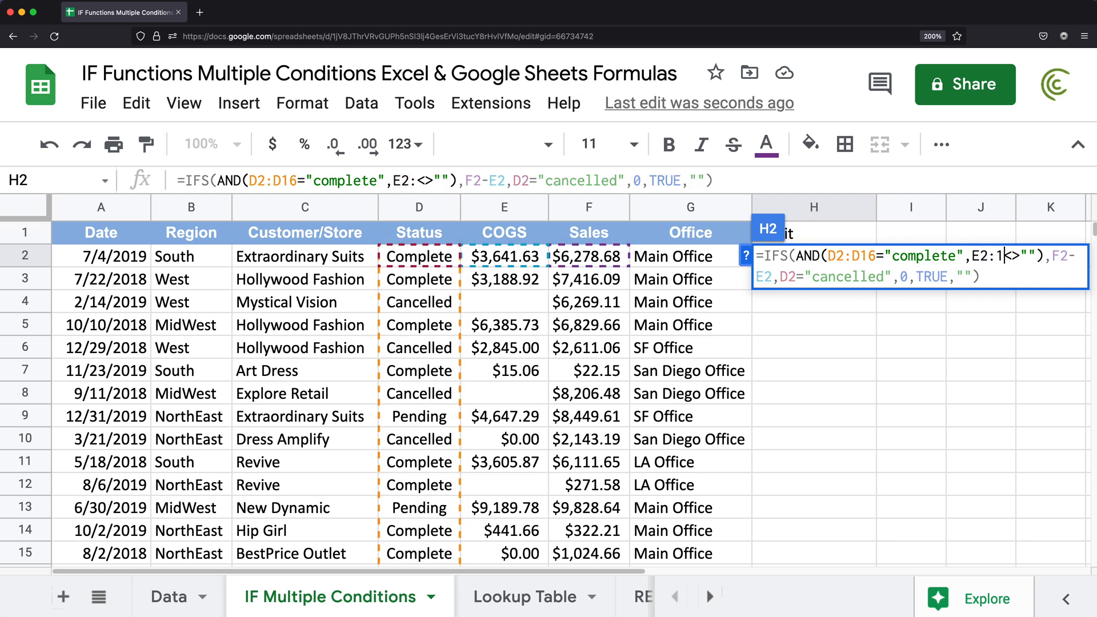
pyautogui.write('16')
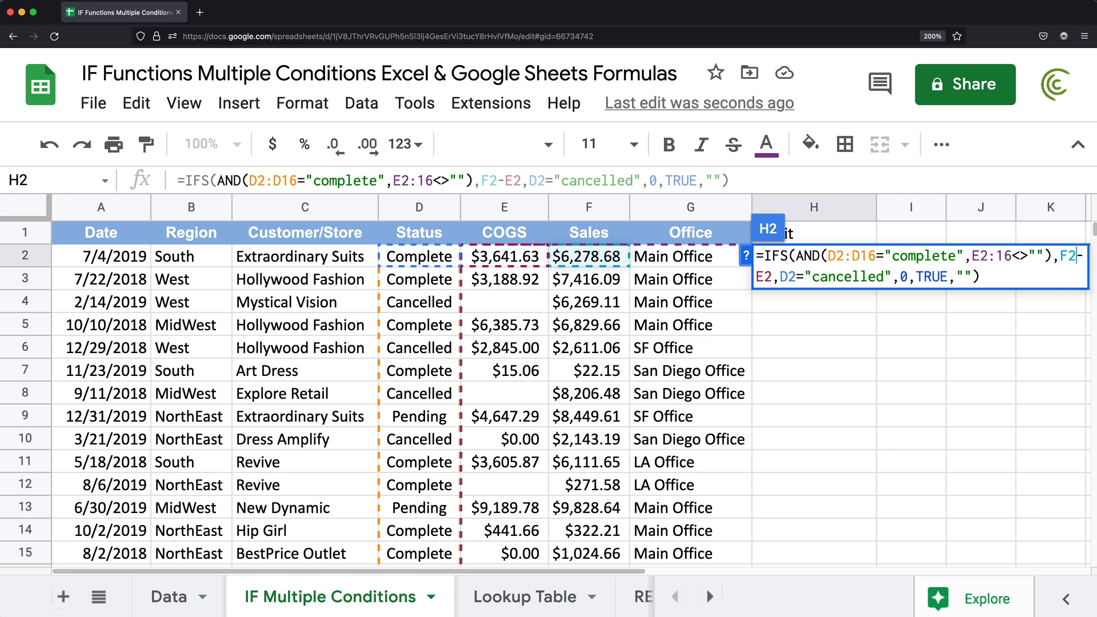
pyautogui.write(':')
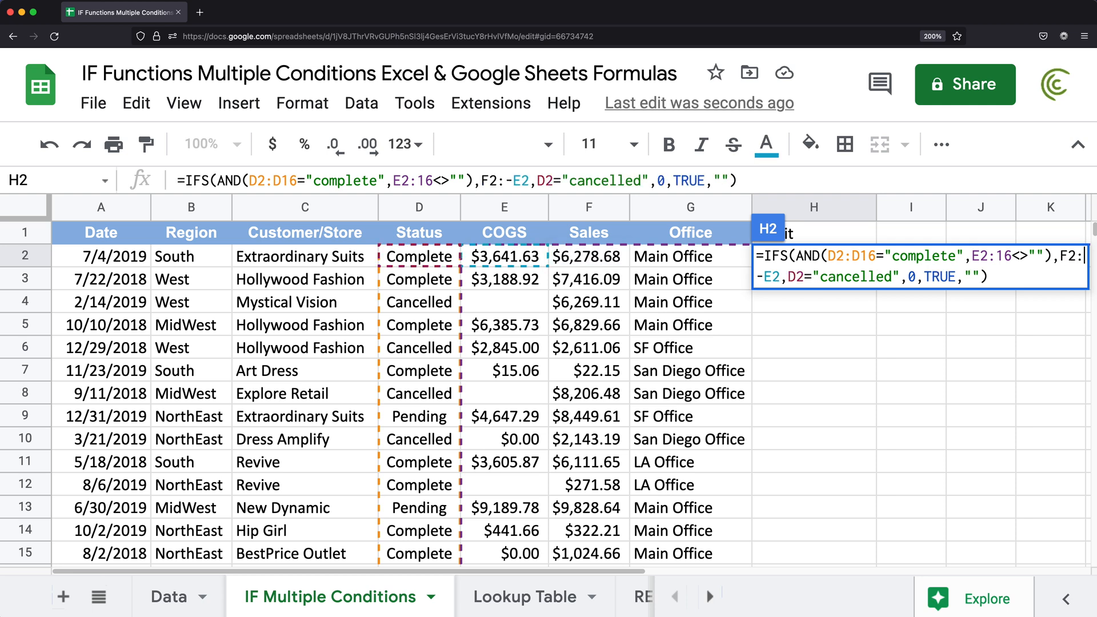
pyautogui.write('F16')
pyautogui.click(1009, 264)
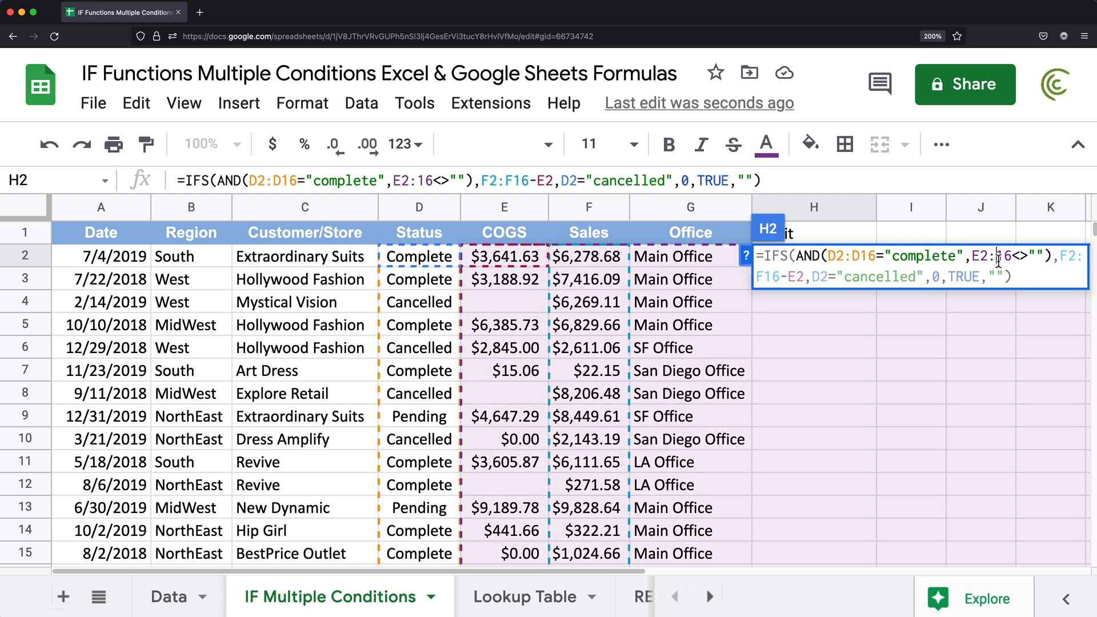
pyautogui.write('E')
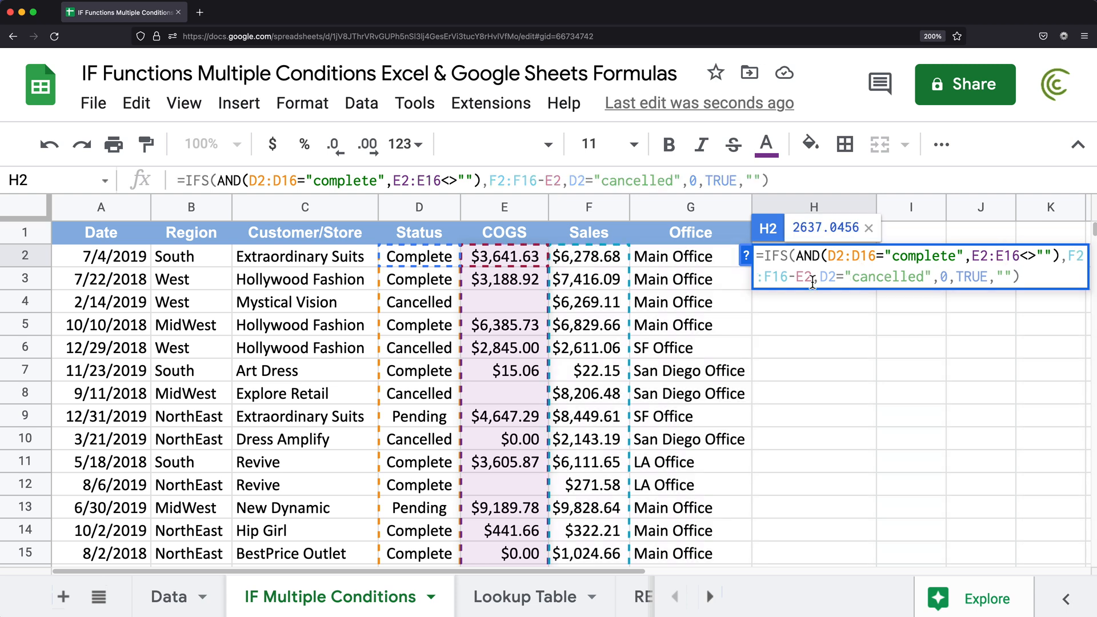
# Step: Extend the subtracted E2 reference in the H2 formula to E2:E16
pyautogui.click(914, 280)
pyautogui.click(812, 276)
pyautogui.write(':E')
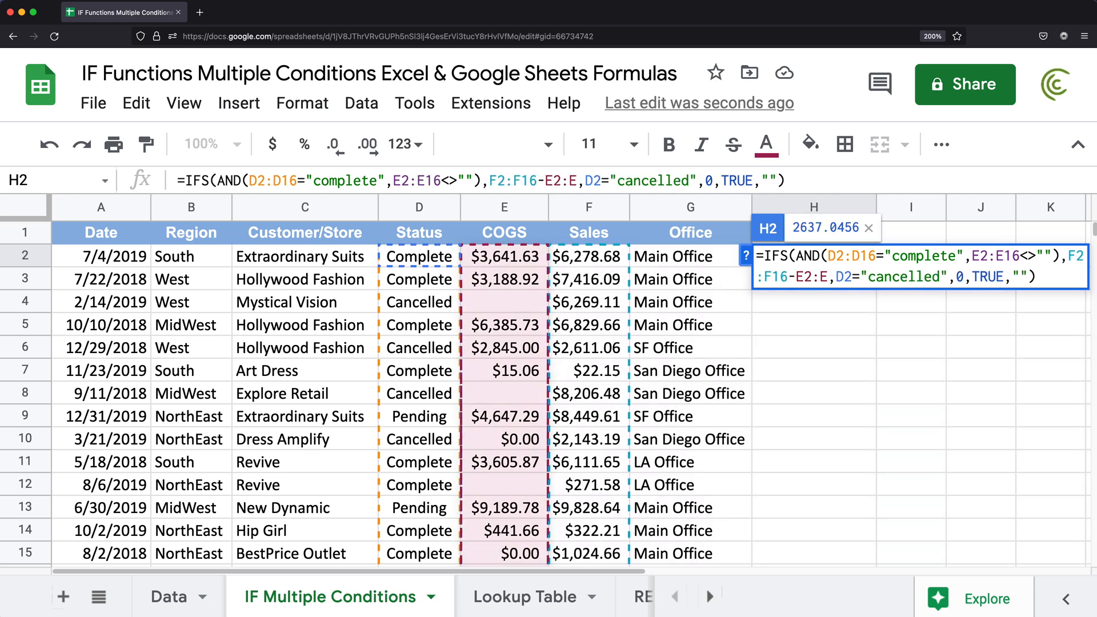
pyautogui.write('E16')
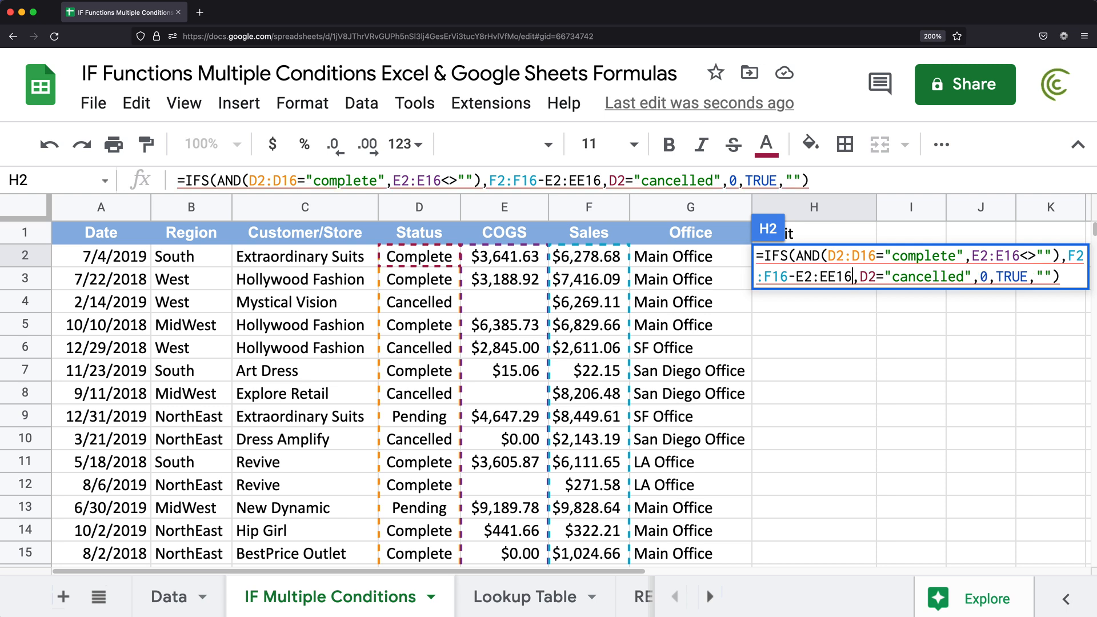
pyautogui.click(836, 276)
pyautogui.press('BackSpace')
# Step: Extend the "cancelled" condition in H2 to D2:D16 and enter the whole IFS formula wrapped in ArrayFormula
pyautogui.click(869, 277)
pyautogui.write(':D16')
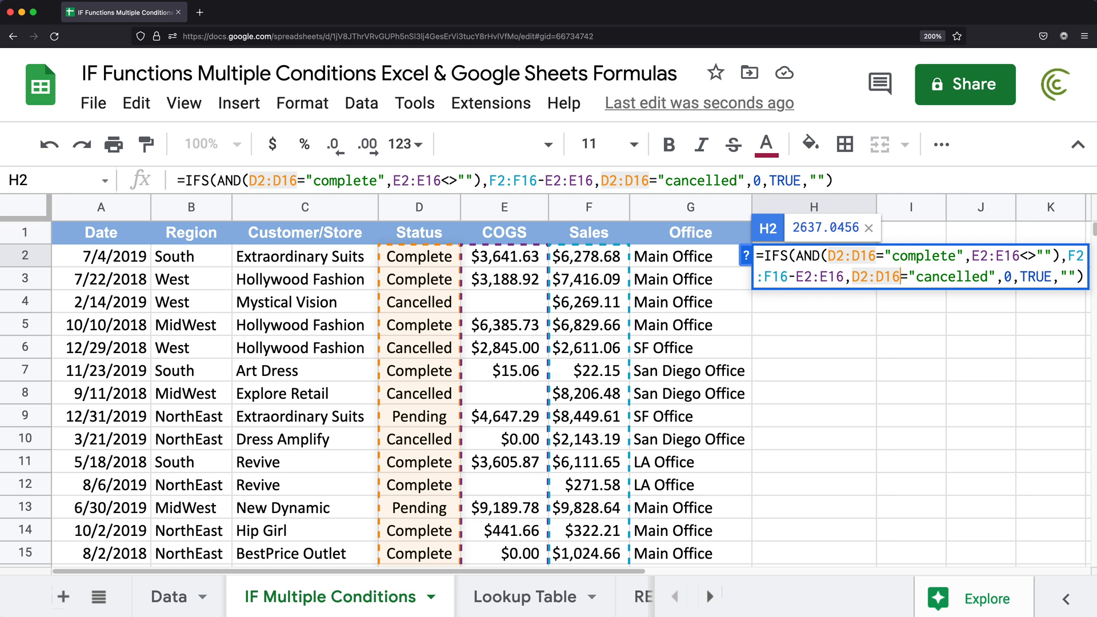
pyautogui.hotkey('ctrl', 'shift', 'Return')
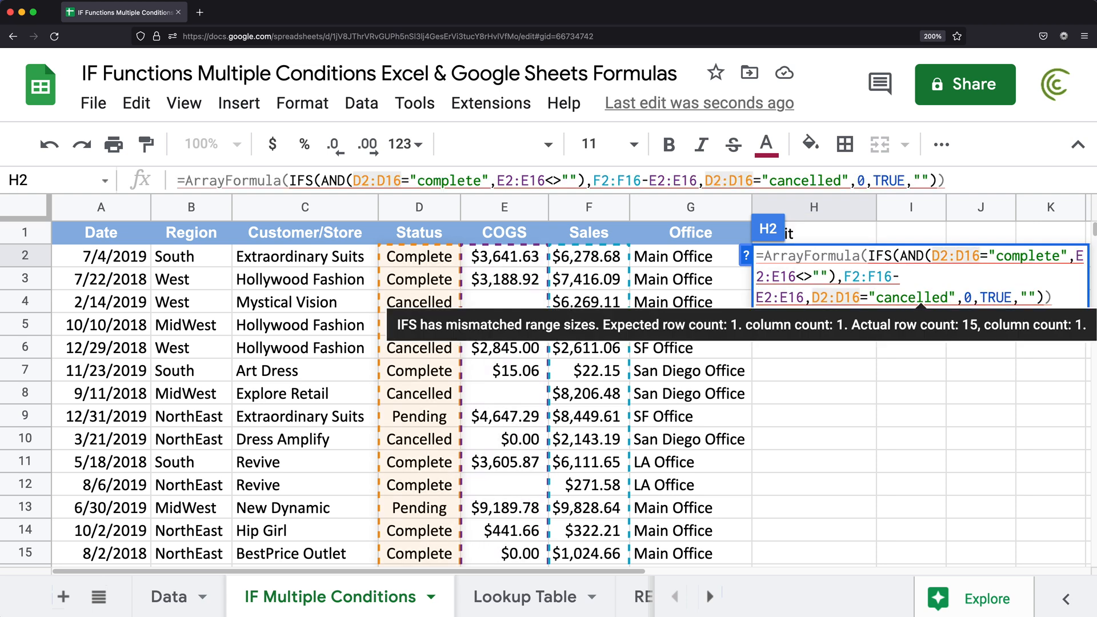
pyautogui.press('Return')
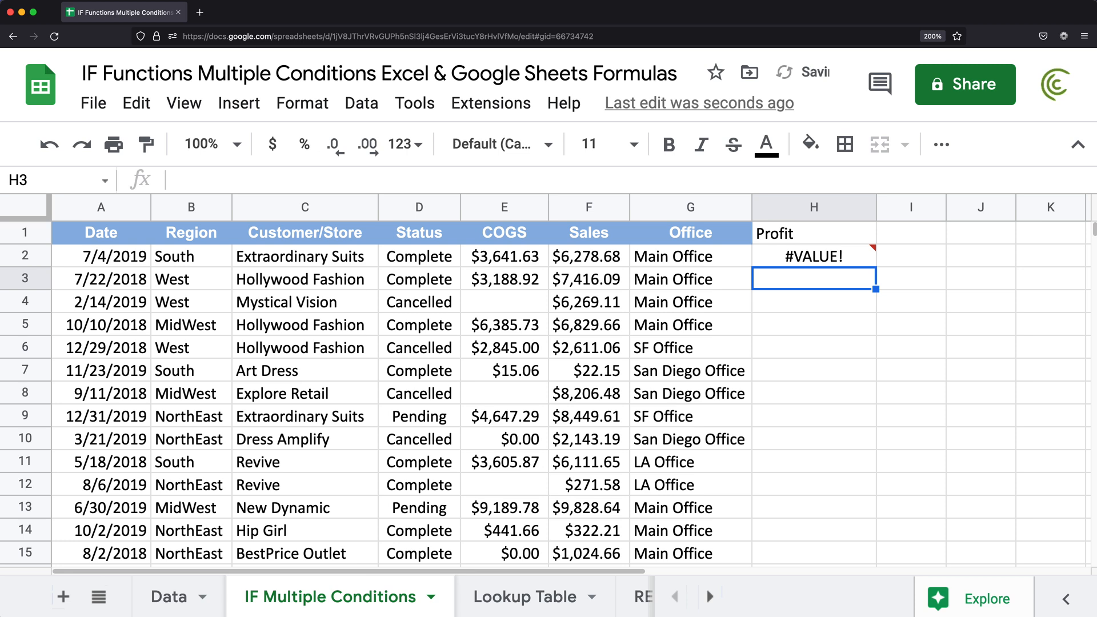
# Step: Read the error details for H2 and examine the AND portion of its array formula, leaving the formula as is
pyautogui.click(835, 255)
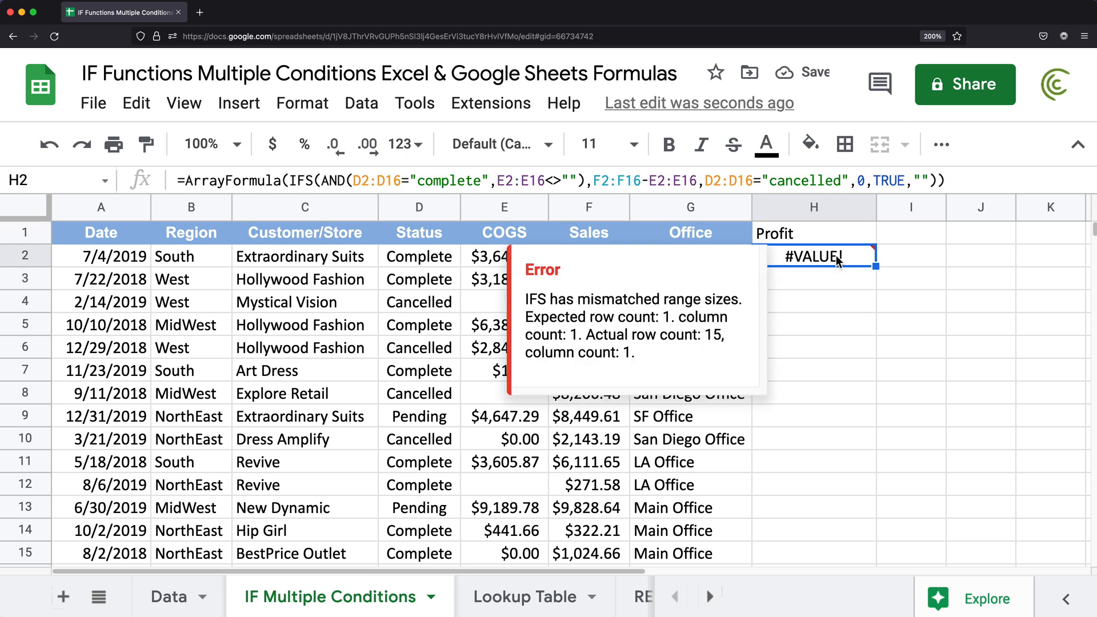
pyautogui.doubleClick(835, 254)
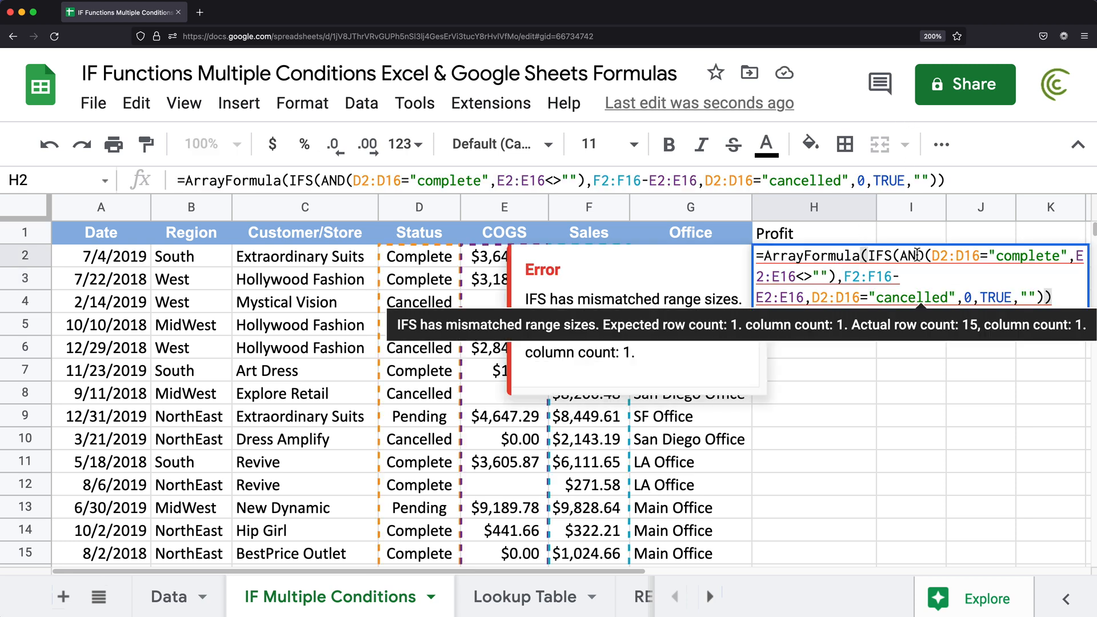
pyautogui.moveTo(913, 258); pyautogui.dragTo(840, 283)
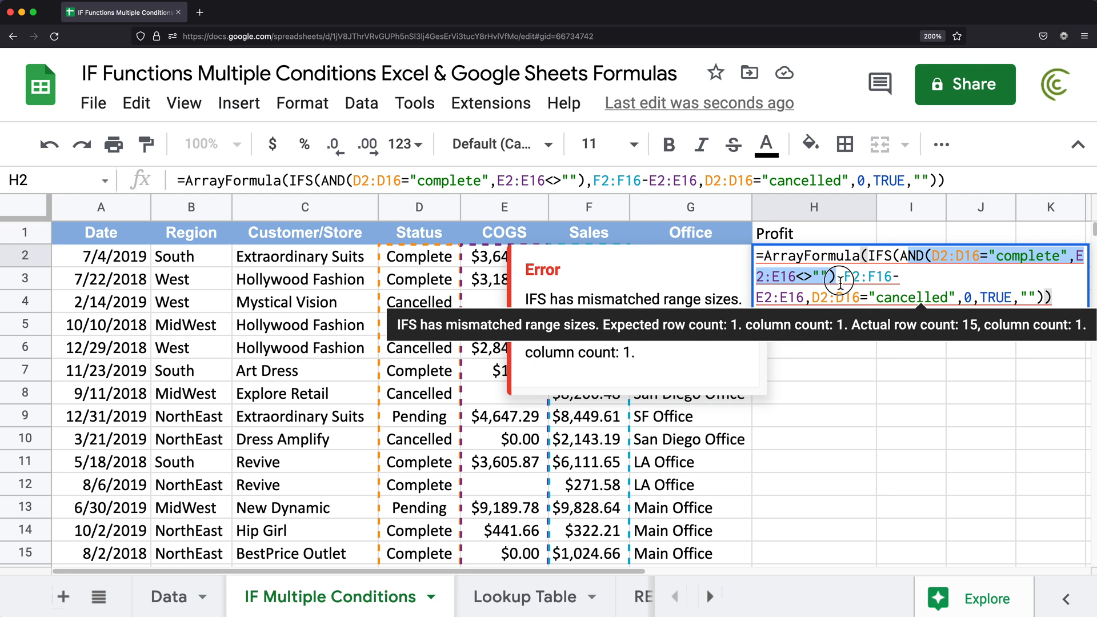
pyautogui.moveTo(902, 257); pyautogui.dragTo(822, 281)
pyautogui.press('Escape')
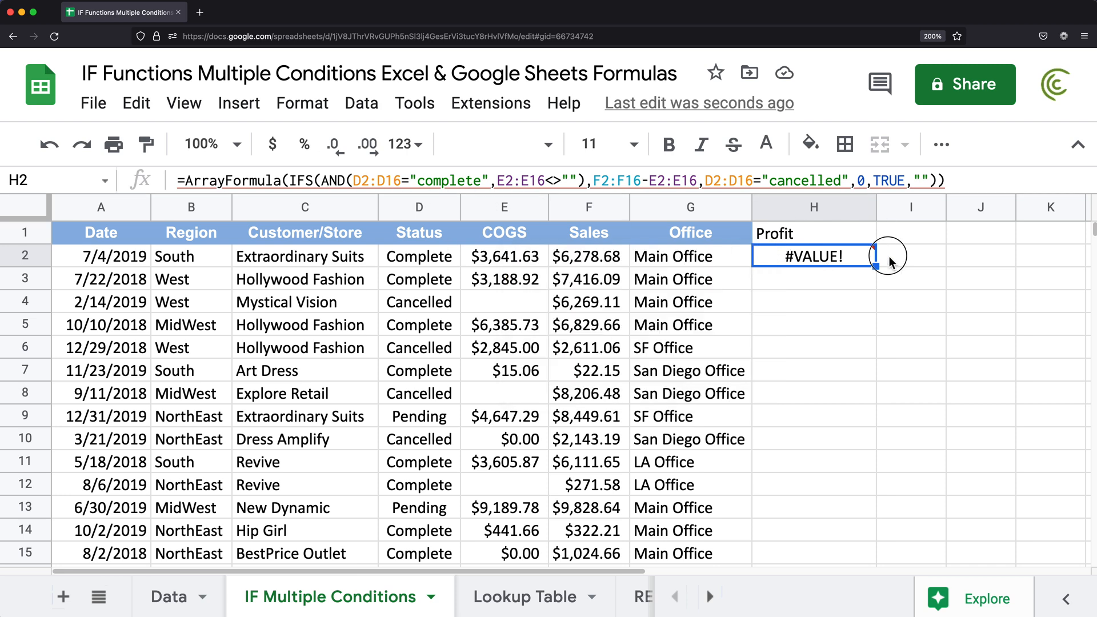
pyautogui.click(914, 257)
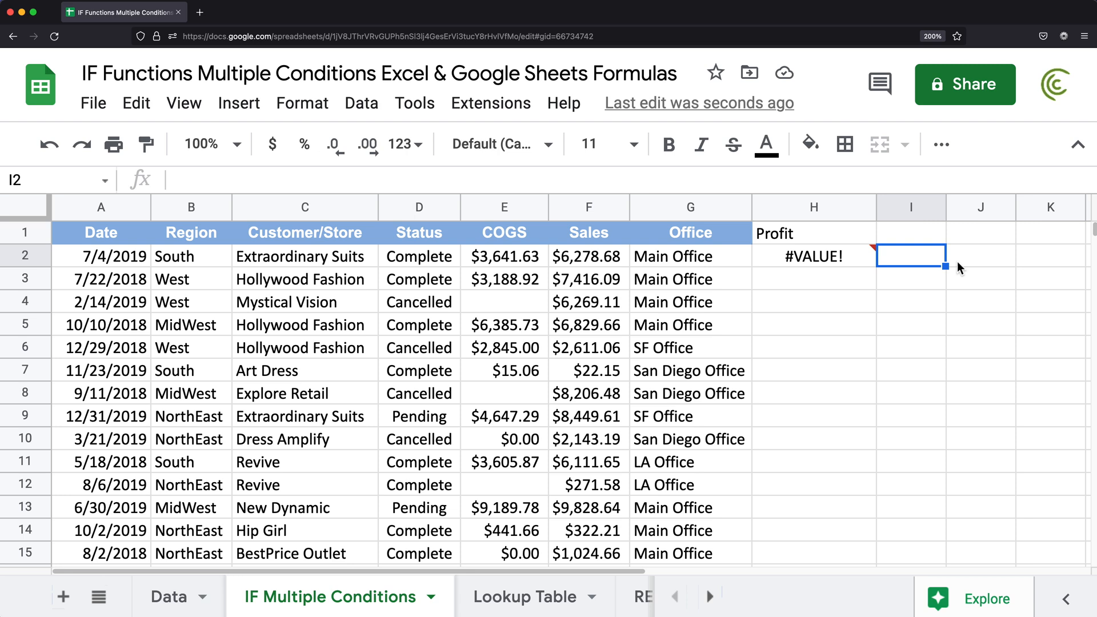
# Step: Enter =AND(D2="Complete",E2<>"") in I2 and decline the suggested autofill
pyautogui.write('=AND(')
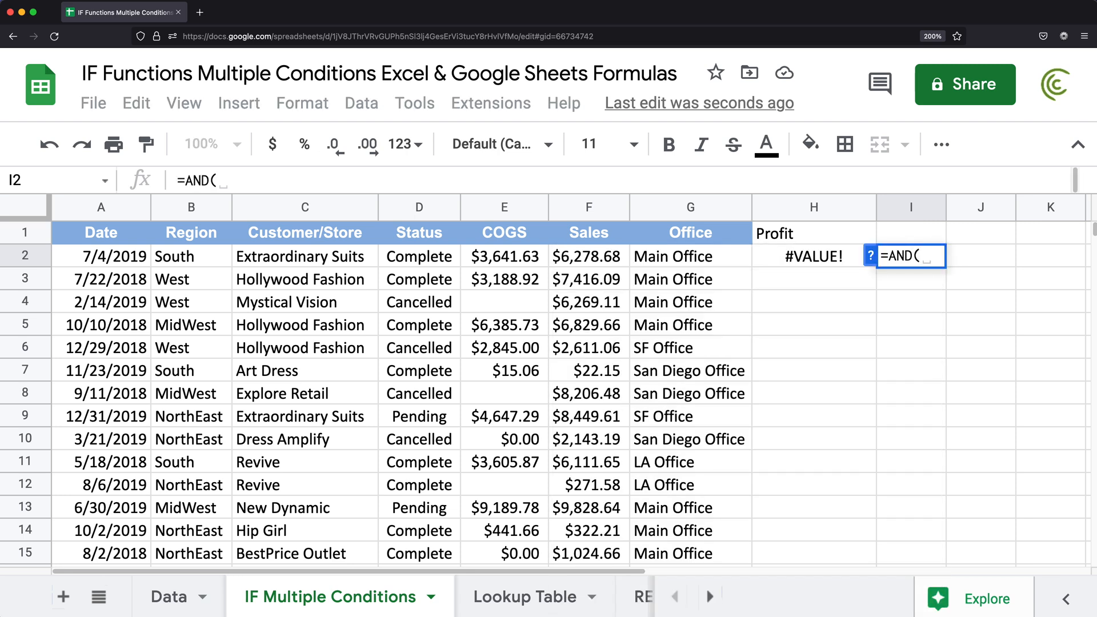
pyautogui.click(439, 257)
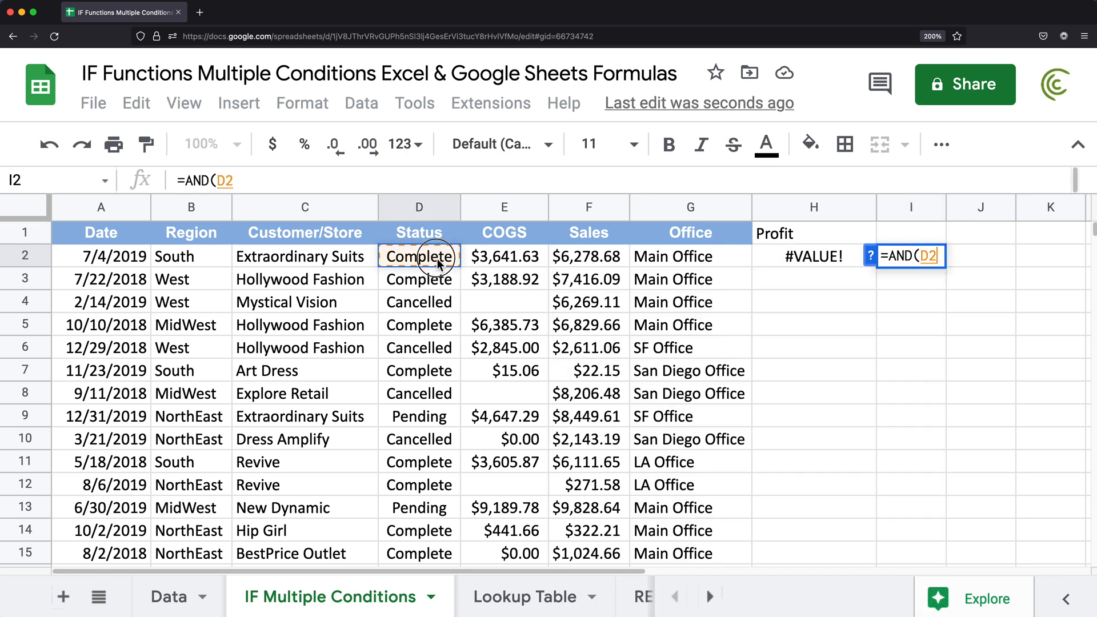
pyautogui.write('="Complete",')
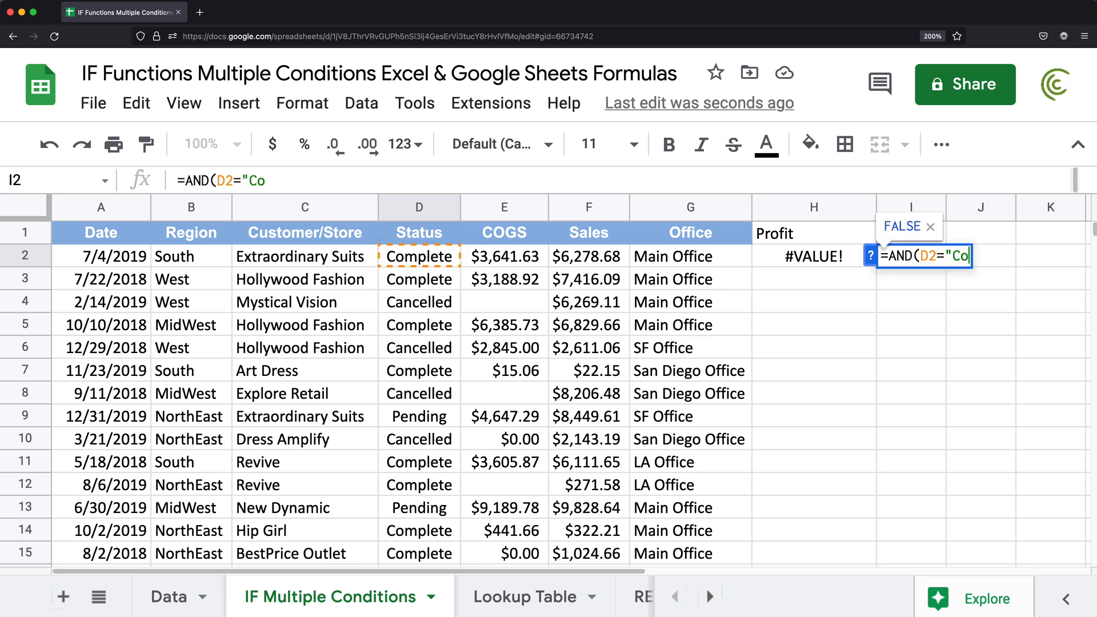
pyautogui.click(496, 260)
pyautogui.write('<>""')
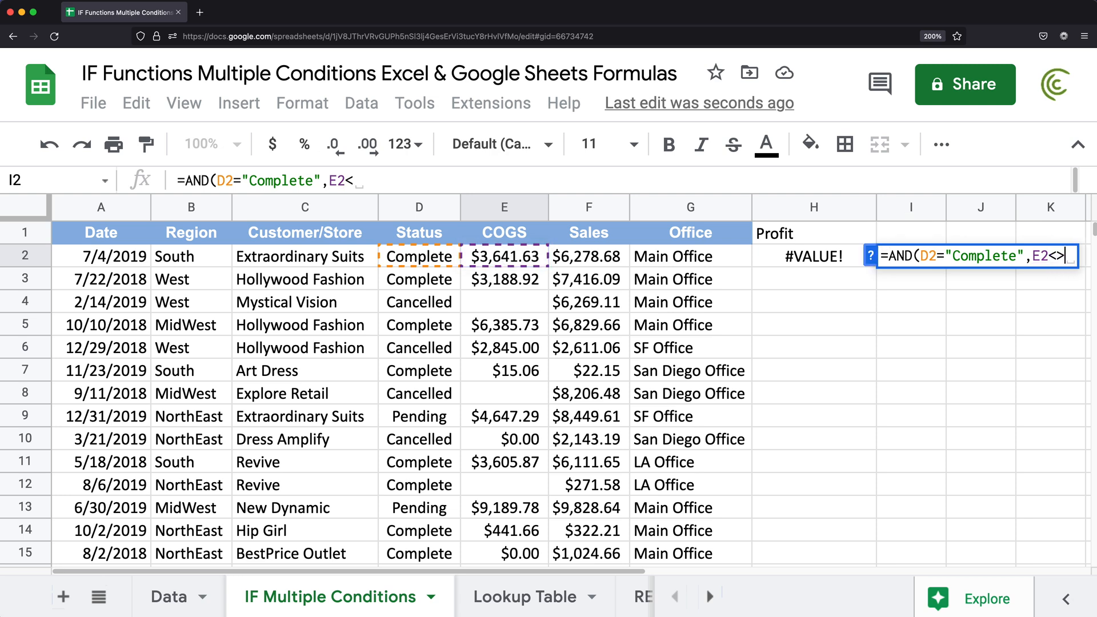
pyautogui.write(')')
pyautogui.press('Return')
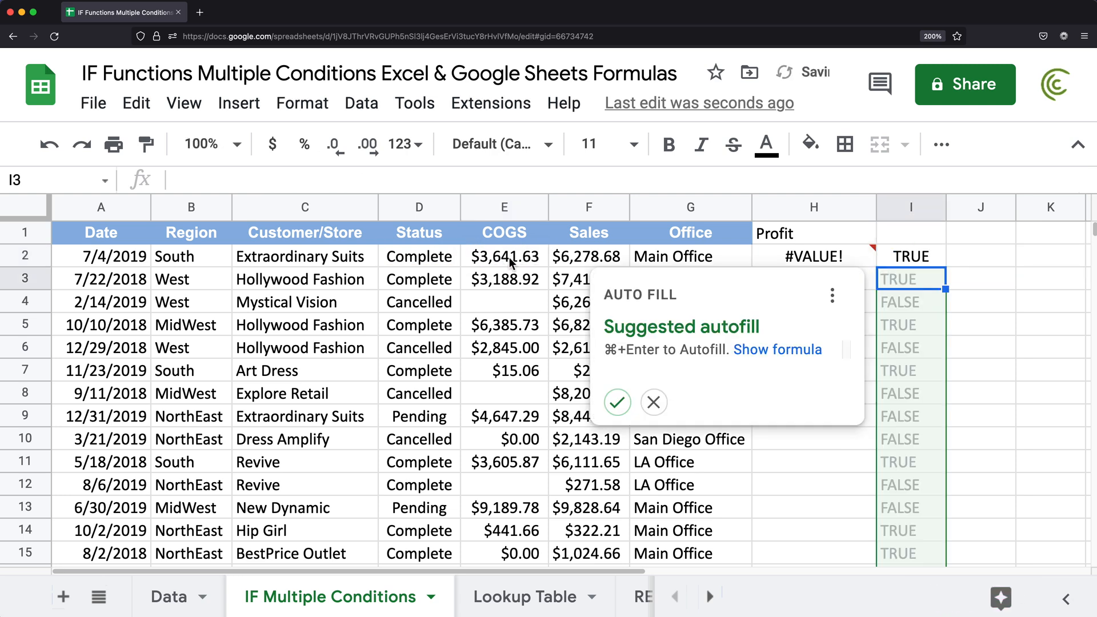
pyautogui.click(653, 401)
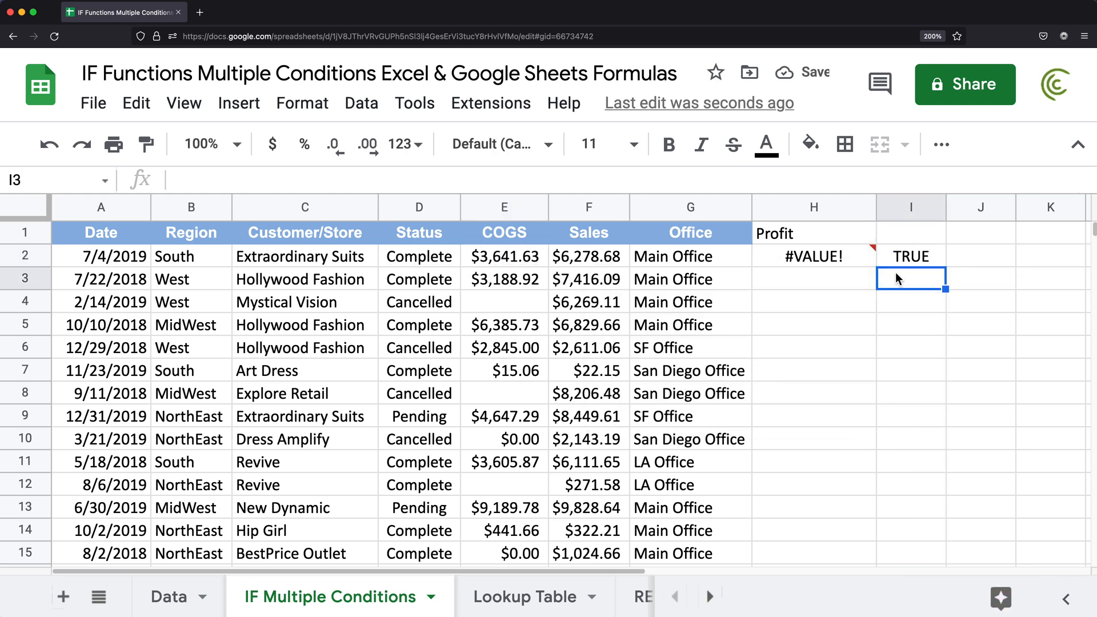
# Step: Enter =D2="complete" in J2 as a separate Status test and decline the suggested autofill
pyautogui.press('Up')
pyautogui.press('Right')
pyautogui.press('Left')
pyautogui.press('Right')
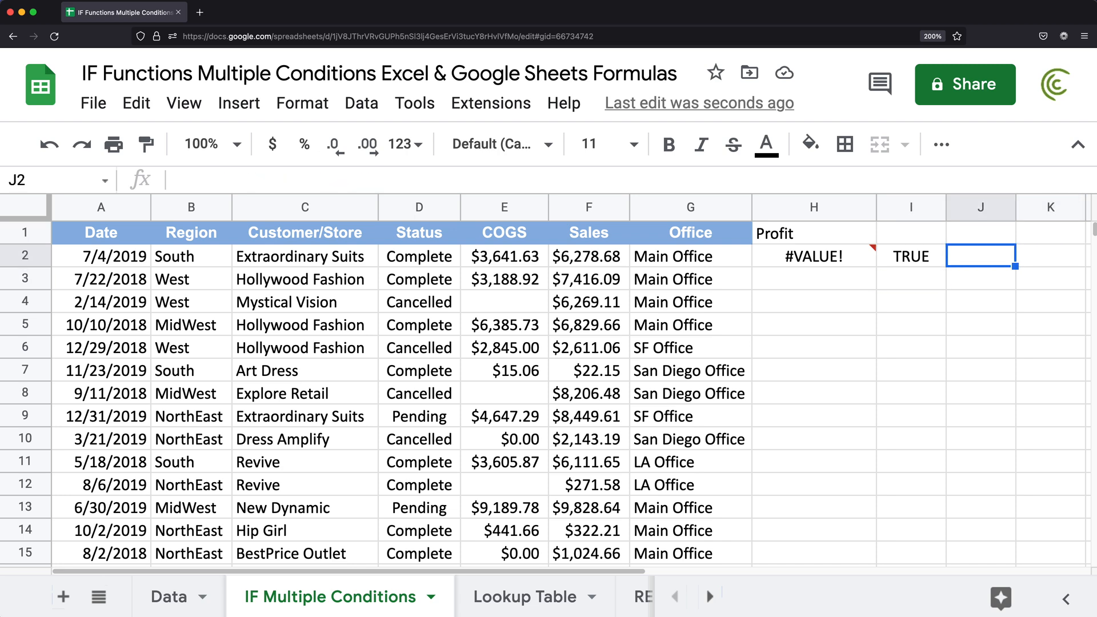
pyautogui.write('=')
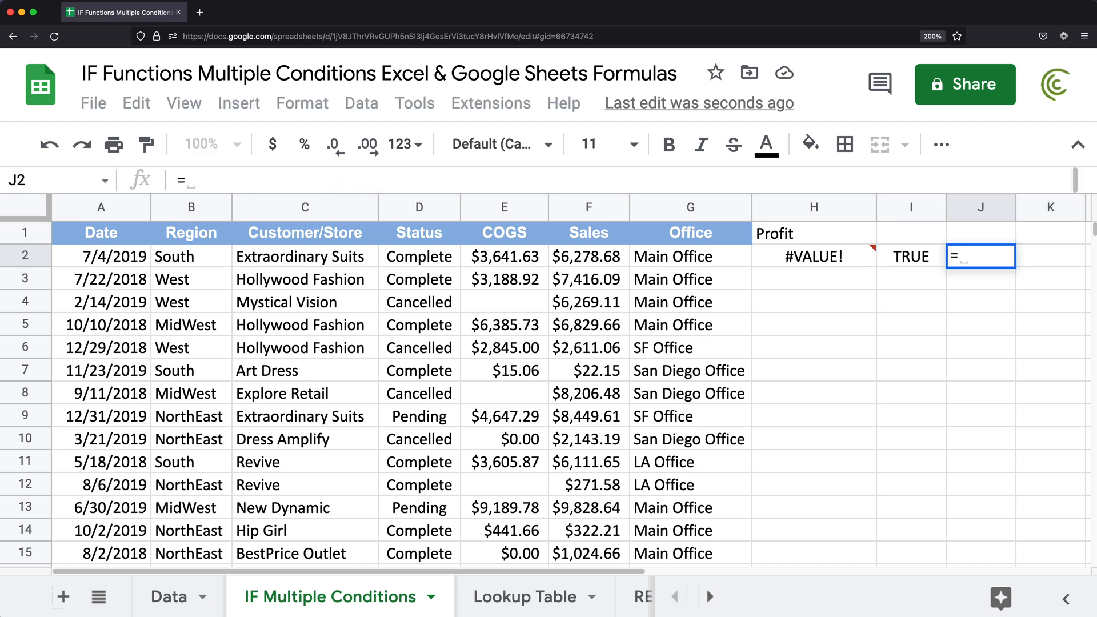
pyautogui.click(421, 259)
pyautogui.write('=')
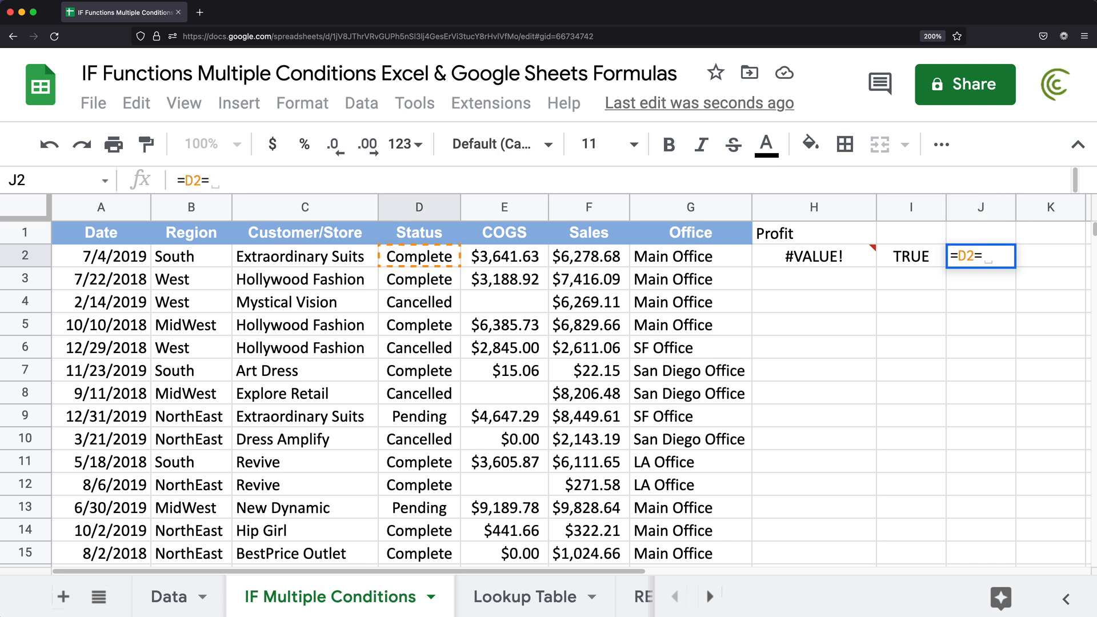
pyautogui.write('"complete"')
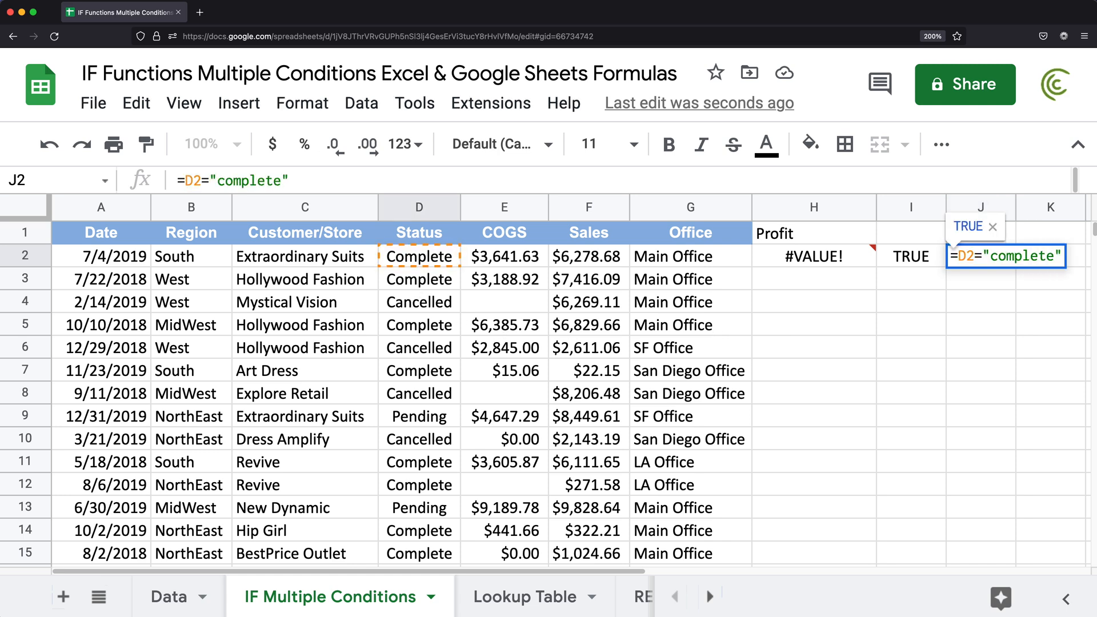
pyautogui.press('Return')
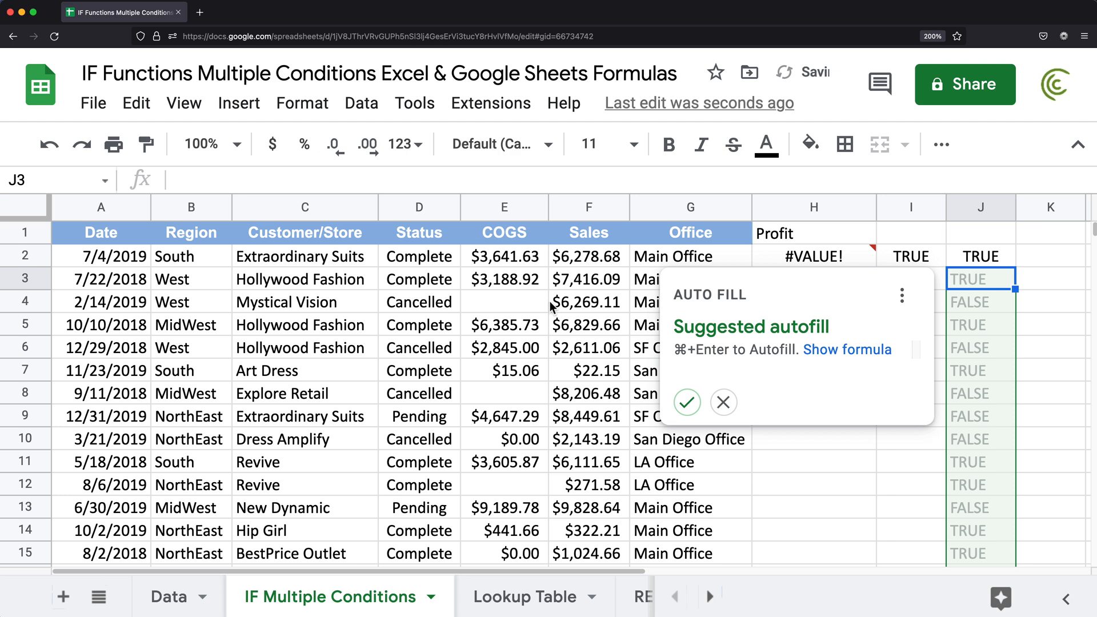
pyautogui.click(724, 402)
pyautogui.click(965, 261)
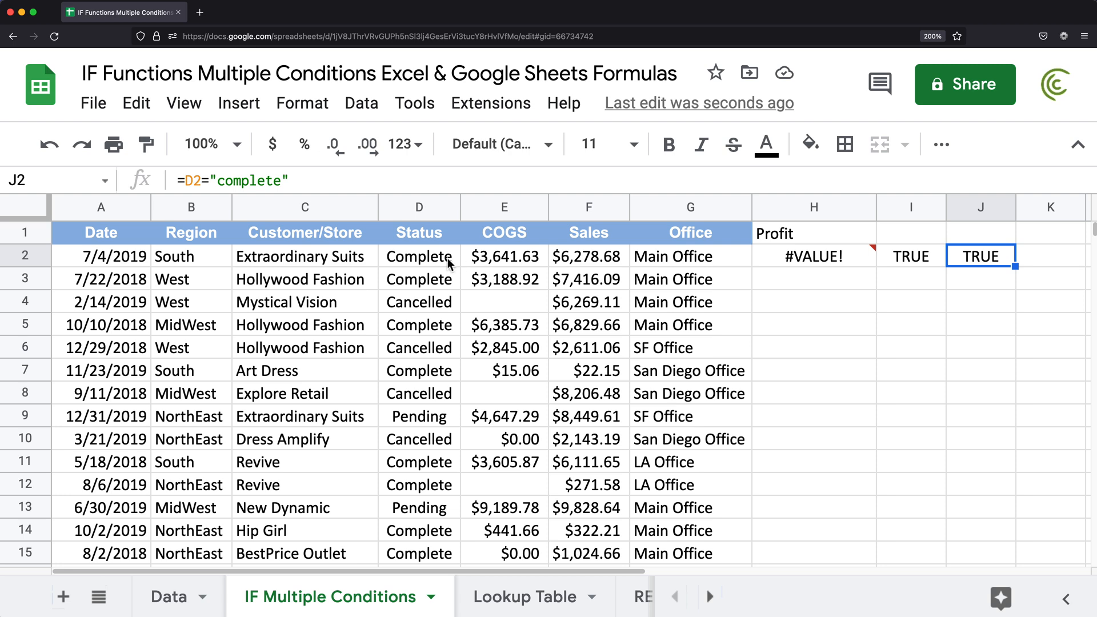
# Step: Enter =E2<>"" in K2 as a separate non-blank COGS test and decline the suggested autofill
pyautogui.click(508, 257)
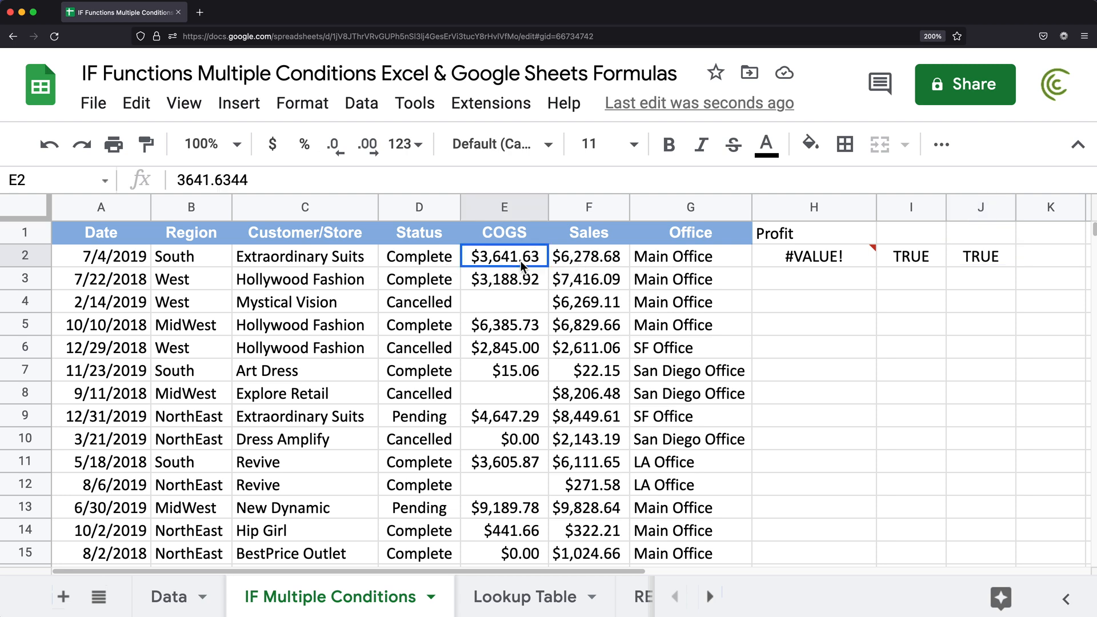
pyautogui.click(1052, 256)
pyautogui.write('=')
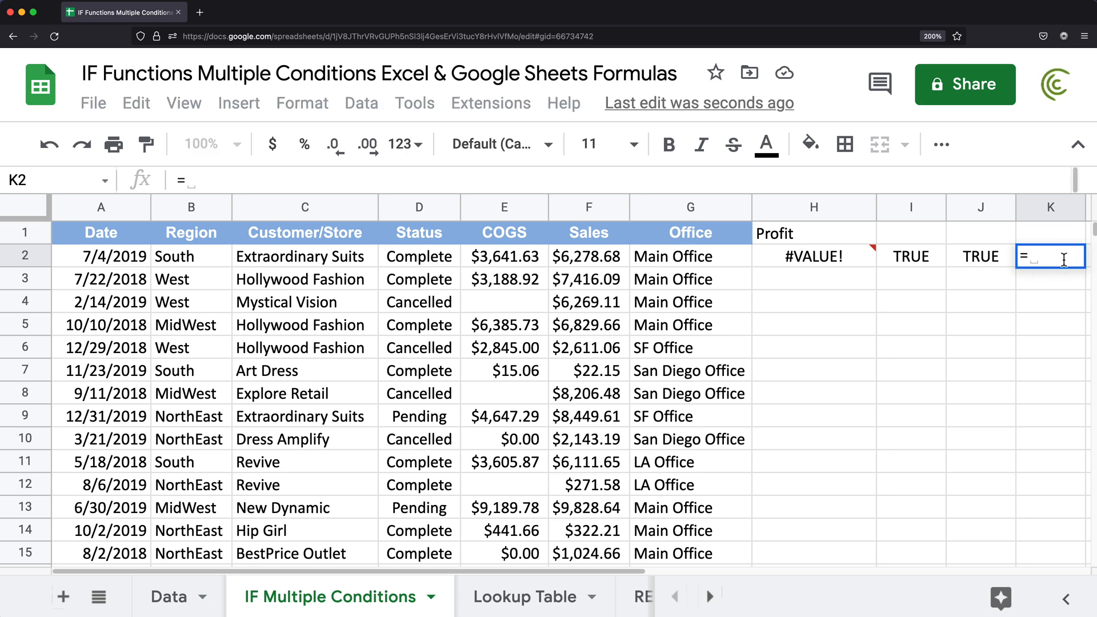
pyautogui.click(497, 259)
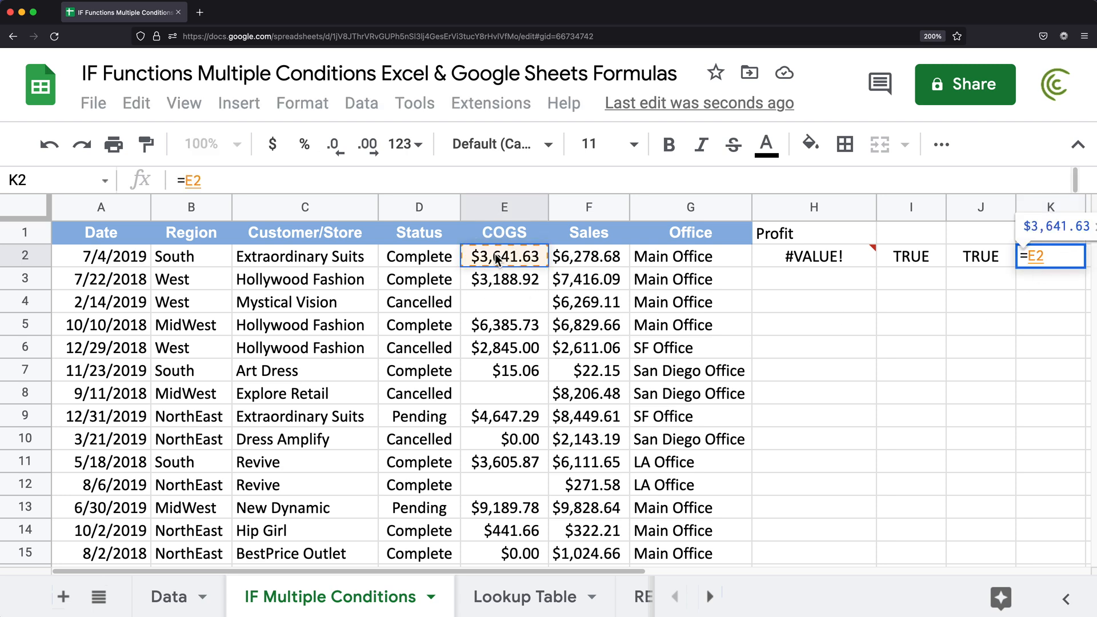
pyautogui.write('<>""')
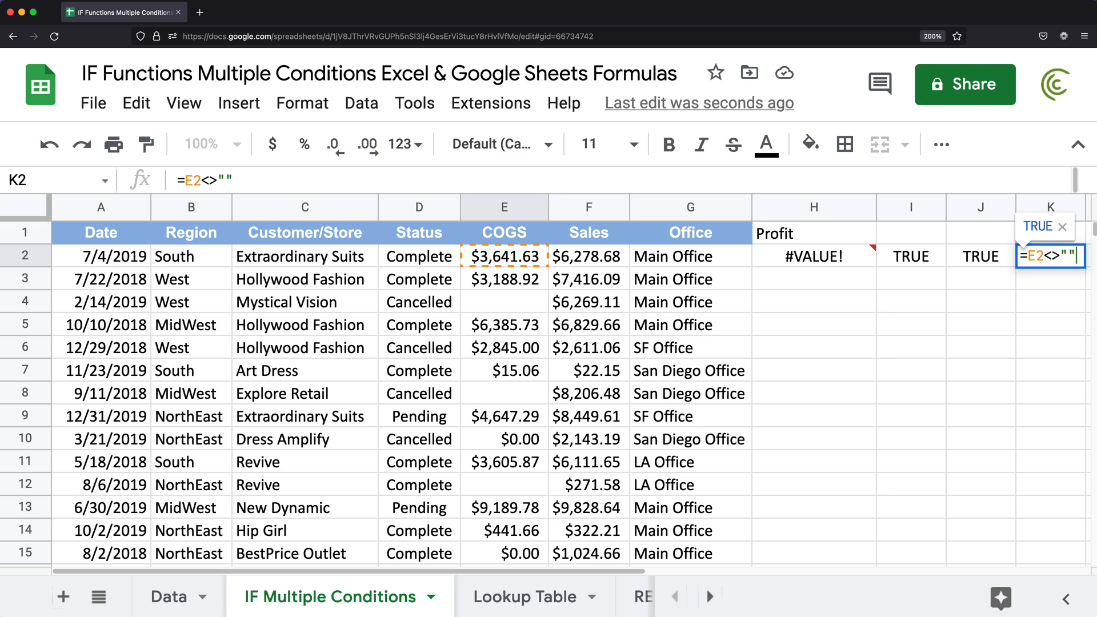
pyautogui.press('Return')
pyautogui.click(793, 402)
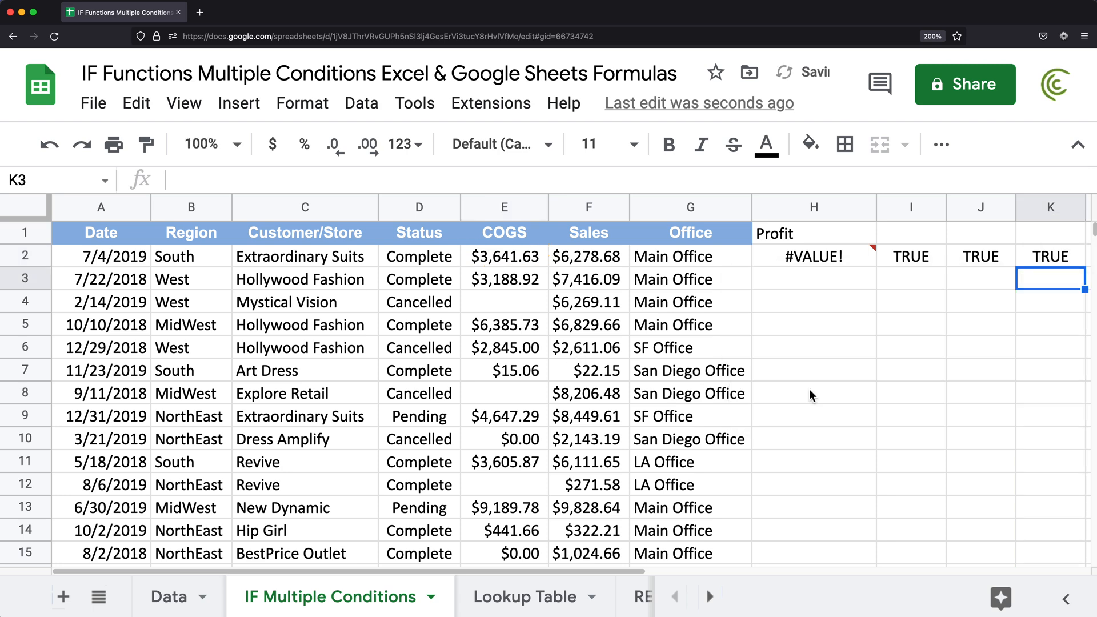
# Step: Fill the AND formula from I2 down to I16
pyautogui.click(1048, 258)
pyautogui.click(981, 259)
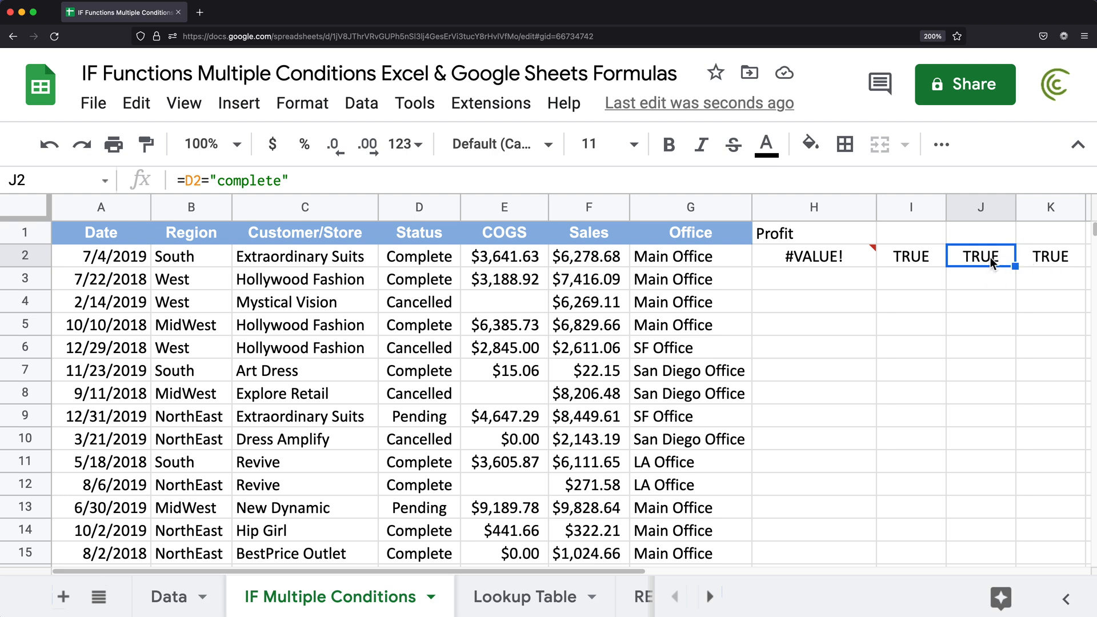
pyautogui.click(924, 258)
pyautogui.moveTo(946, 267); pyautogui.dragTo(911, 446)
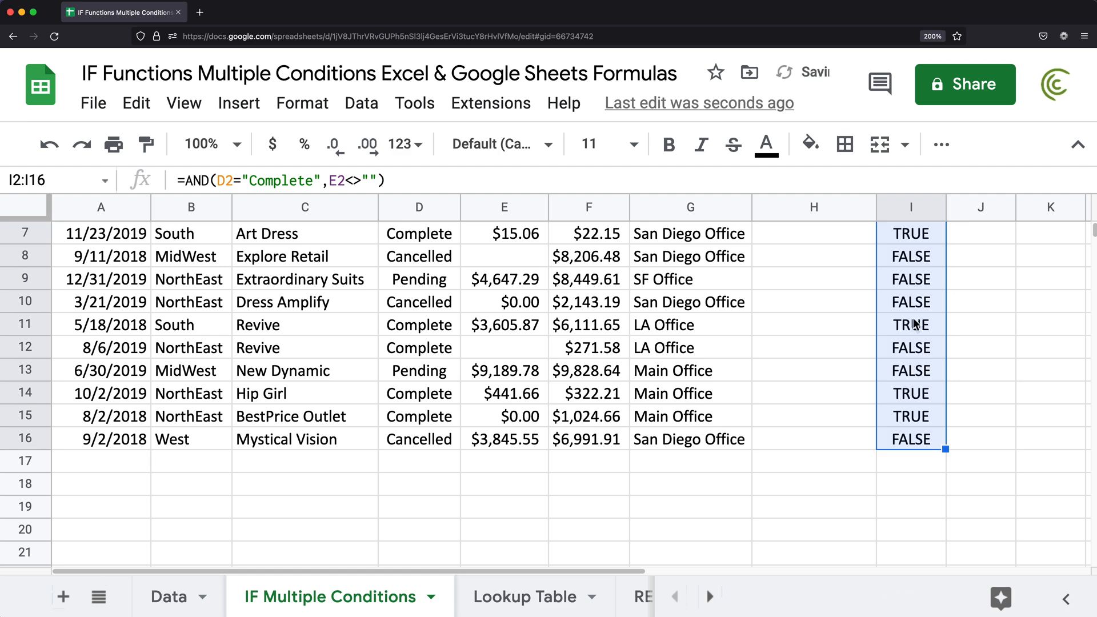
pyautogui.scroll(3, 914, 342)
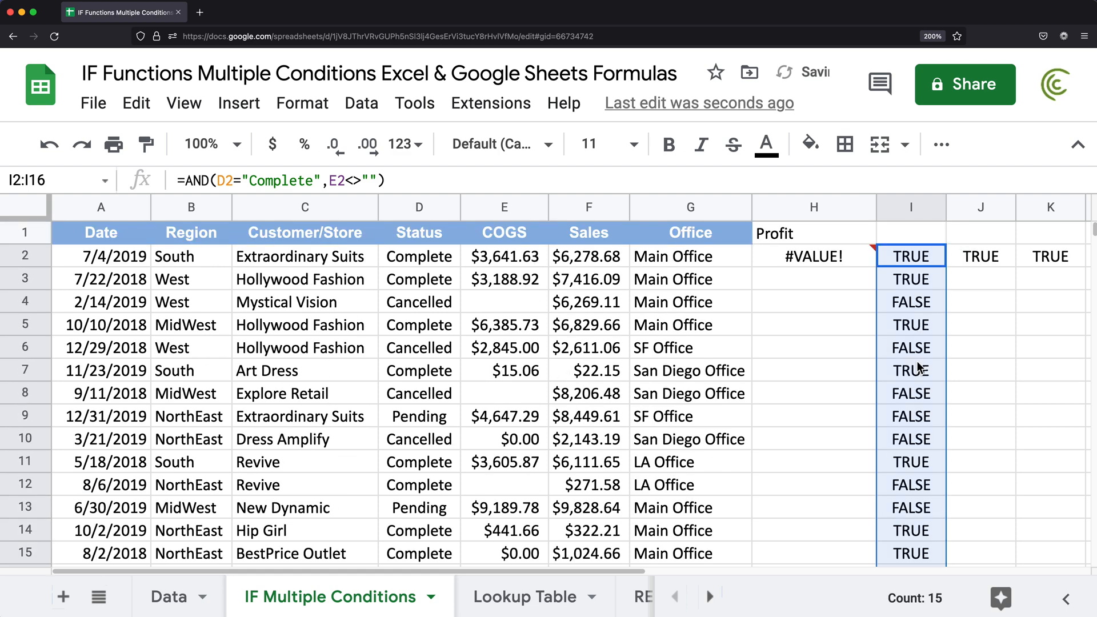
# Step: Compare the separate Status and COGS test formulas in J2 and K2, leaving both as they are
pyautogui.click(986, 262)
pyautogui.press('Right')
pyautogui.press('Left')
pyautogui.press('Right')
pyautogui.press('Left')
pyautogui.click(1046, 265)
pyautogui.click(987, 256)
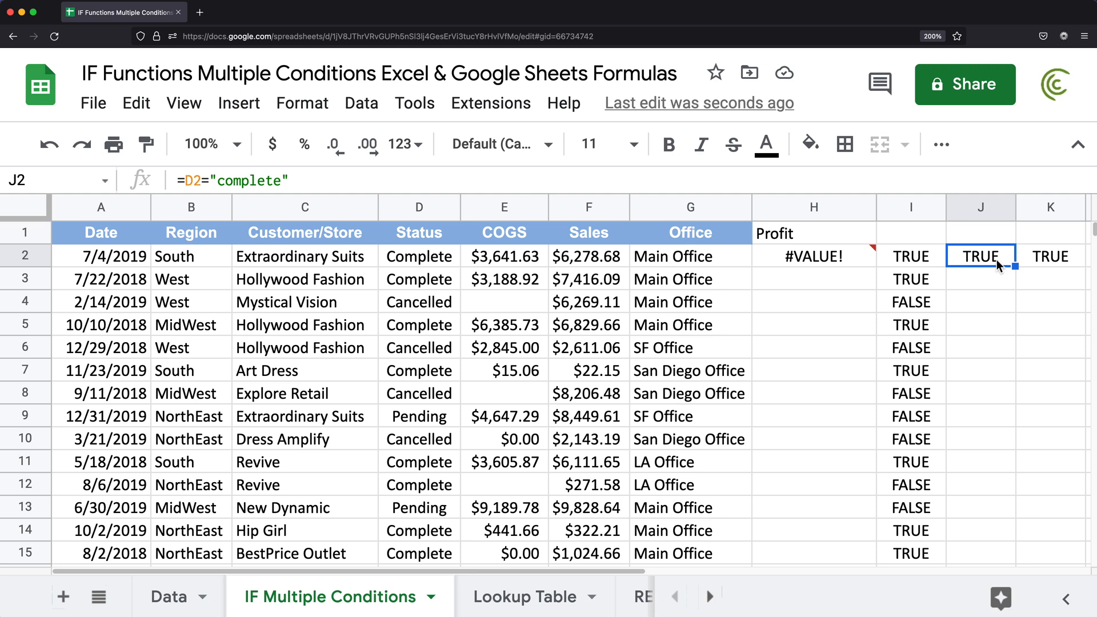
pyautogui.doubleClick(996, 259)
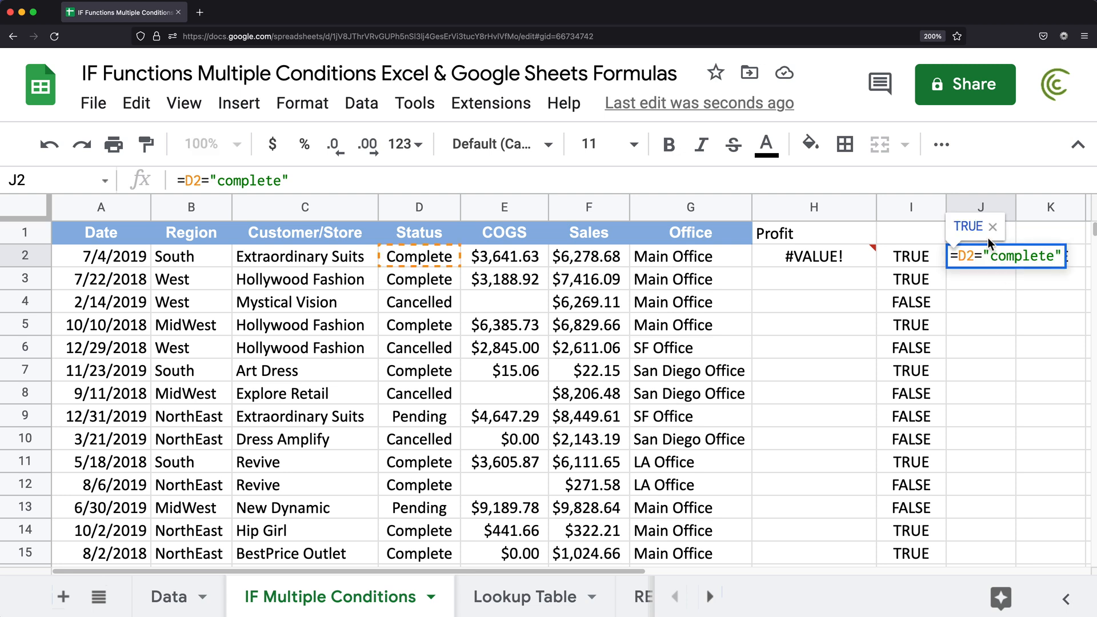
pyautogui.click(1037, 261)
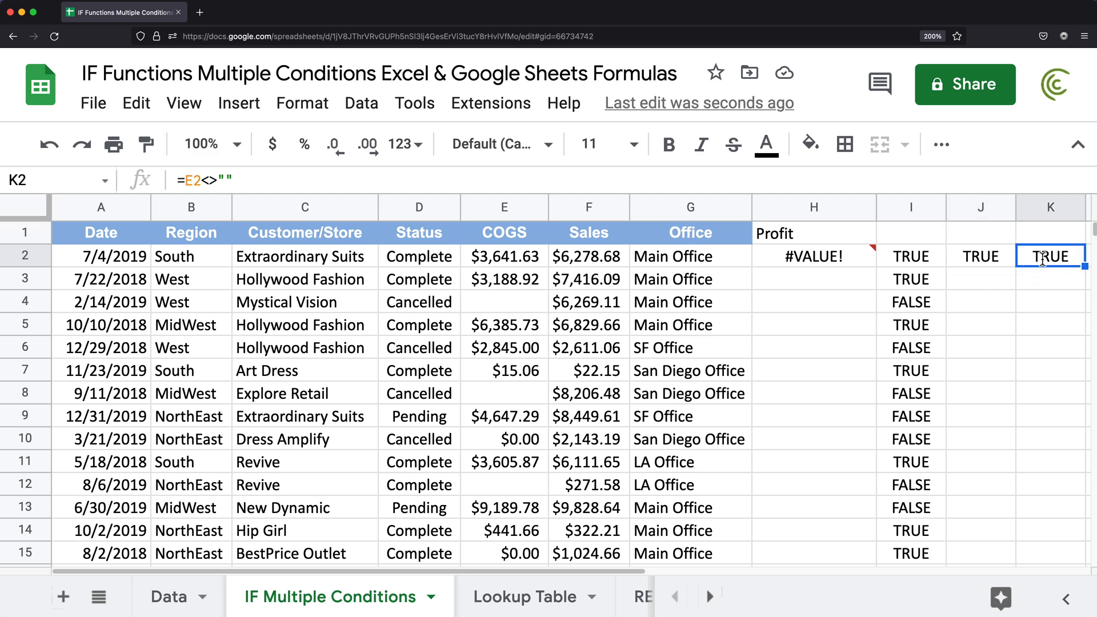
# Step: Multiply the Status test in J2 by K2's COGS test, making the formula =D2="complete"*E2<>""
pyautogui.doubleClick(1052, 261)
pyautogui.moveTo(1030, 256); pyautogui.dragTo(1077, 257)
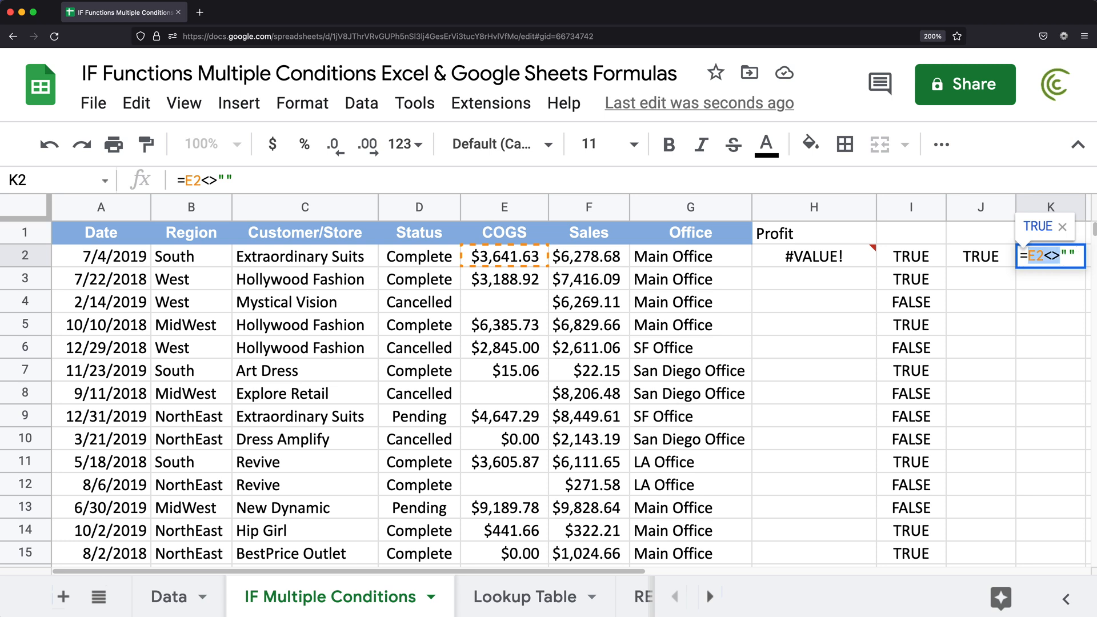
pyautogui.press('Escape')
pyautogui.doubleClick(975, 259)
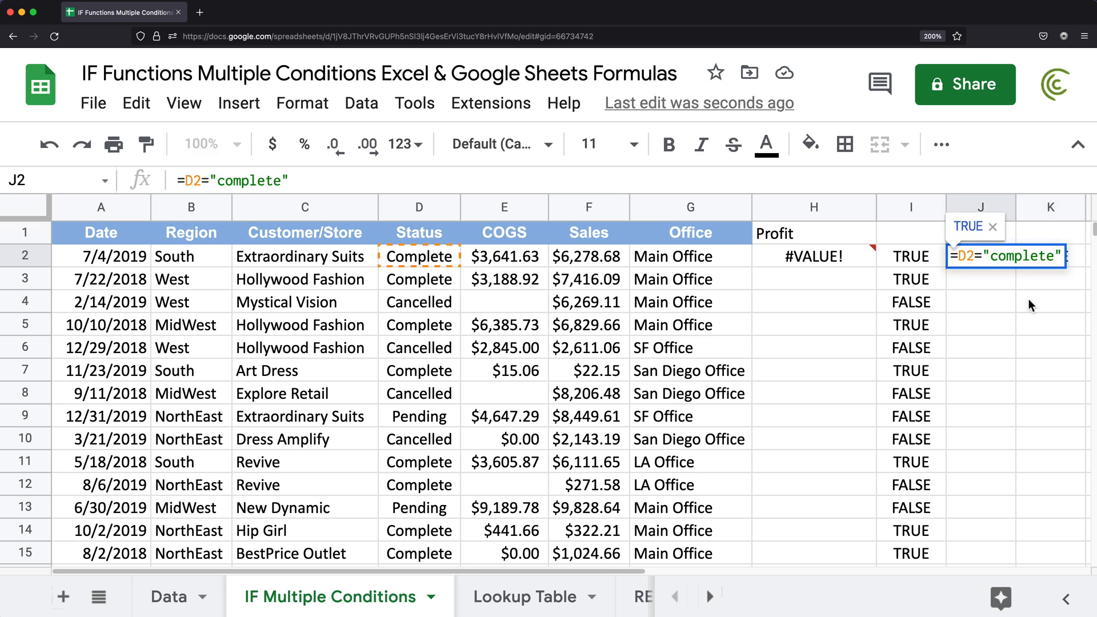
pyautogui.write('*')
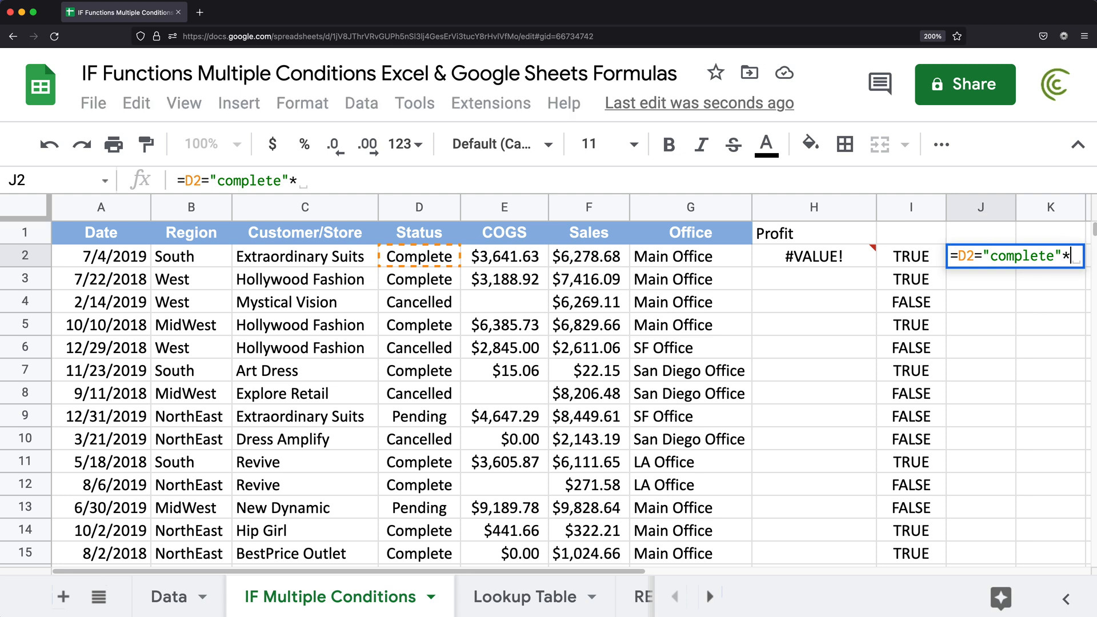
pyautogui.write('E2<>""')
pyautogui.press('Return')
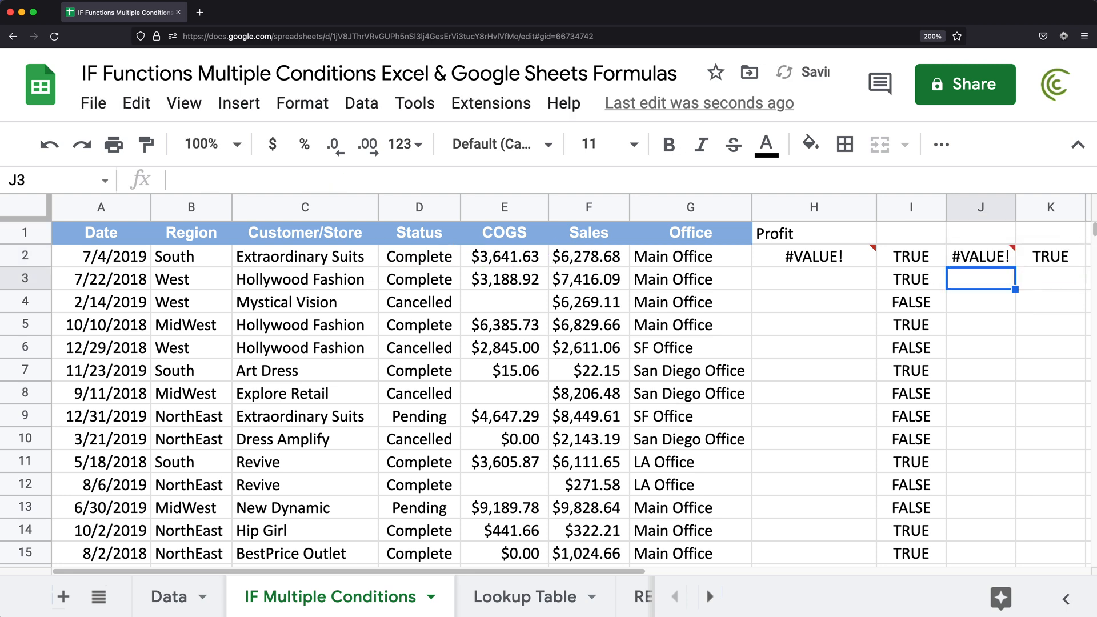
# Step: Read the error details for J2 and examine the two conditions on either side of the multiplication
pyautogui.click(985, 260)
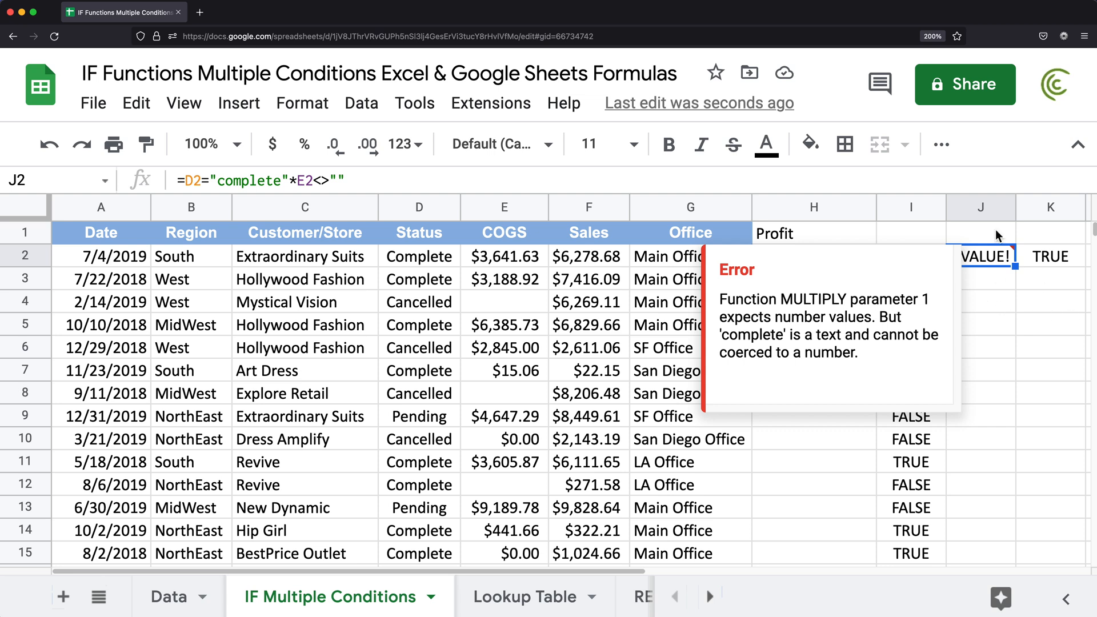
pyautogui.click(996, 257)
pyautogui.doubleClick(996, 256)
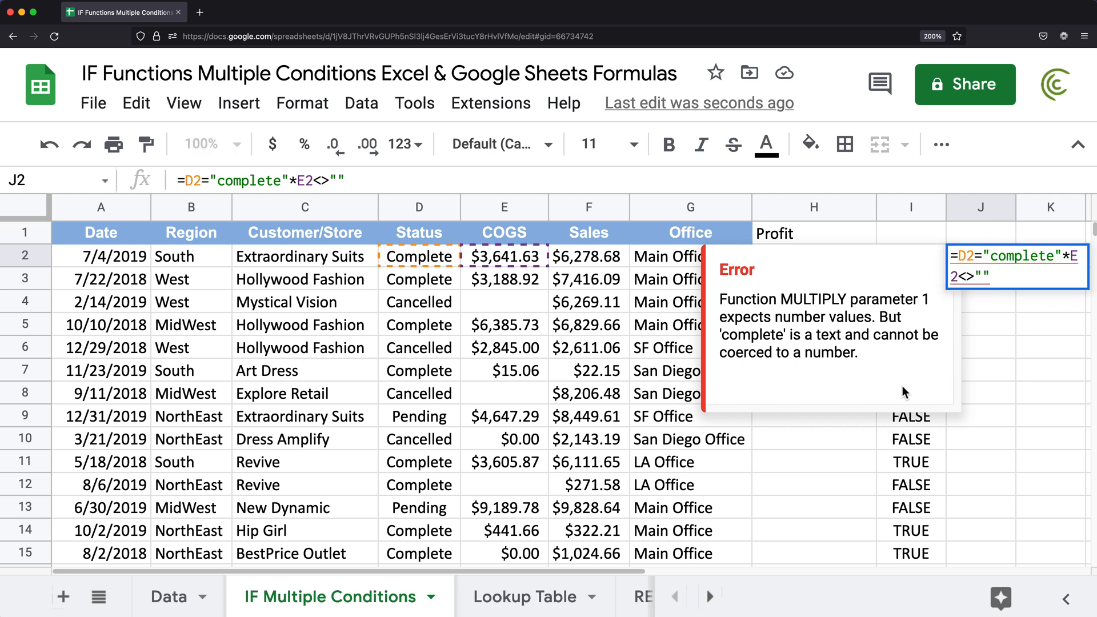
pyautogui.moveTo(636, 573); pyautogui.dragTo(564, 576)
pyautogui.moveTo(1063, 257); pyautogui.dragTo(958, 257)
pyautogui.moveTo(1070, 258); pyautogui.dragTo(1075, 283)
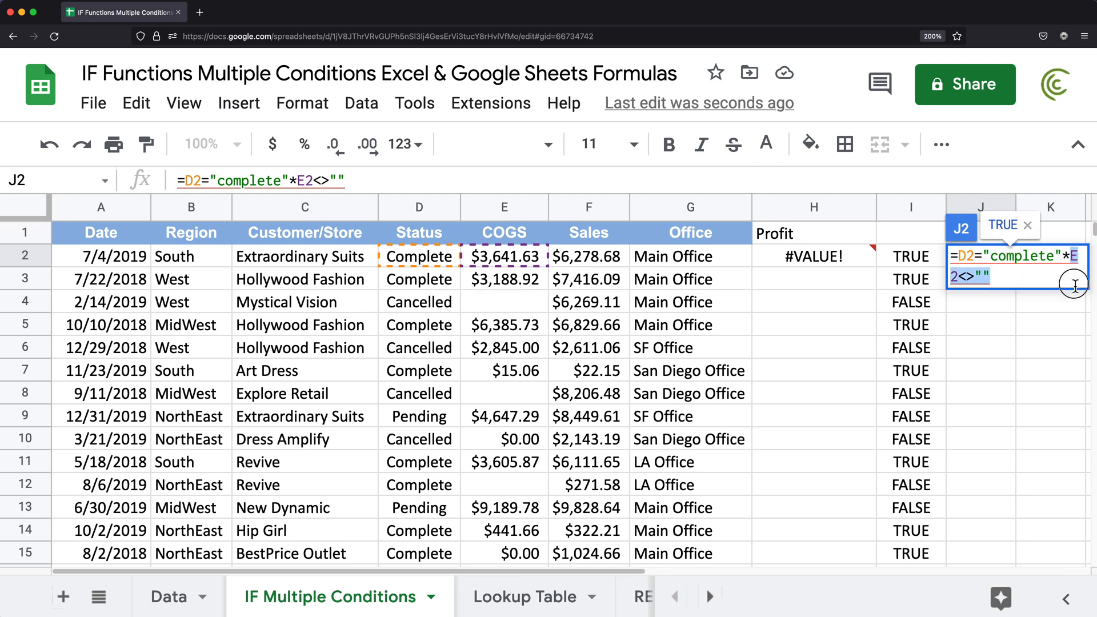
# Step: Enclose the D2="complete" condition in the J2 formula in parentheses
pyautogui.click(966, 259)
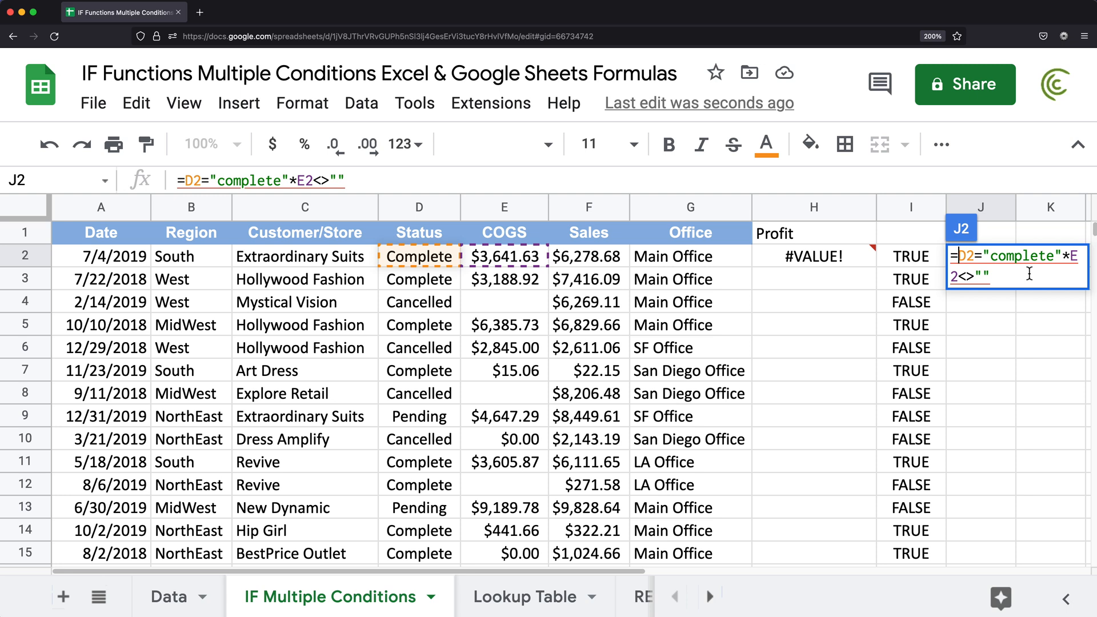
pyautogui.write('(')
pyautogui.press('Right')
pyautogui.press('Right')
pyautogui.press('Right')
pyautogui.press('Right')
pyautogui.press('Right')
pyautogui.press('Right')
pyautogui.press('Right')
pyautogui.press('Right')
pyautogui.press('Right')
pyautogui.press('Right')
pyautogui.press('Right')
pyautogui.press('Right')
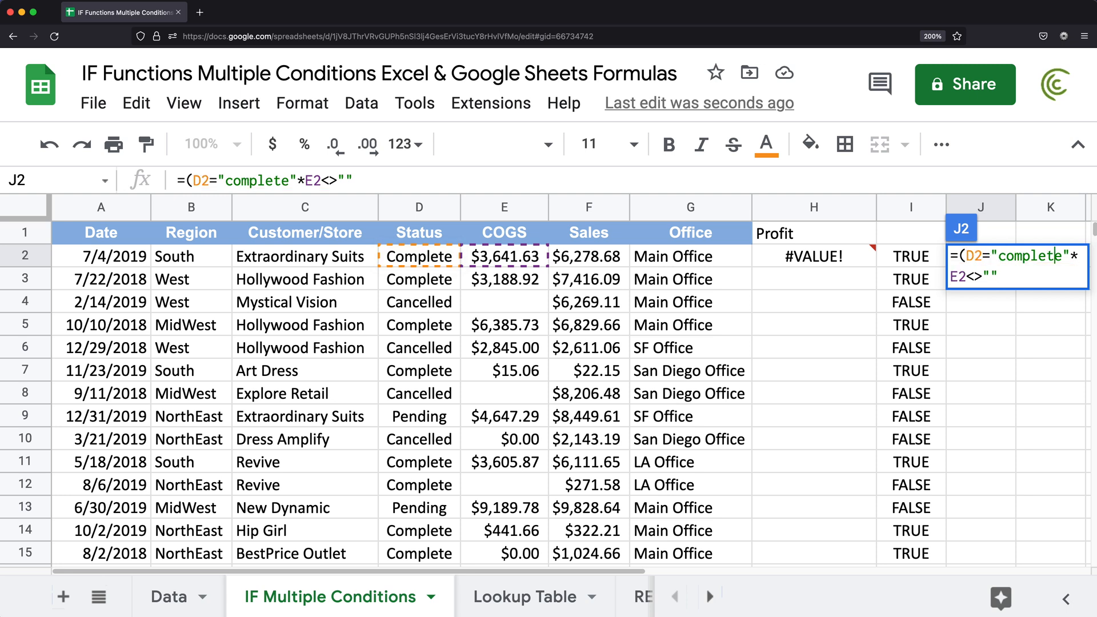
pyautogui.press('Right')
pyautogui.press('Right')
pyautogui.write(')')
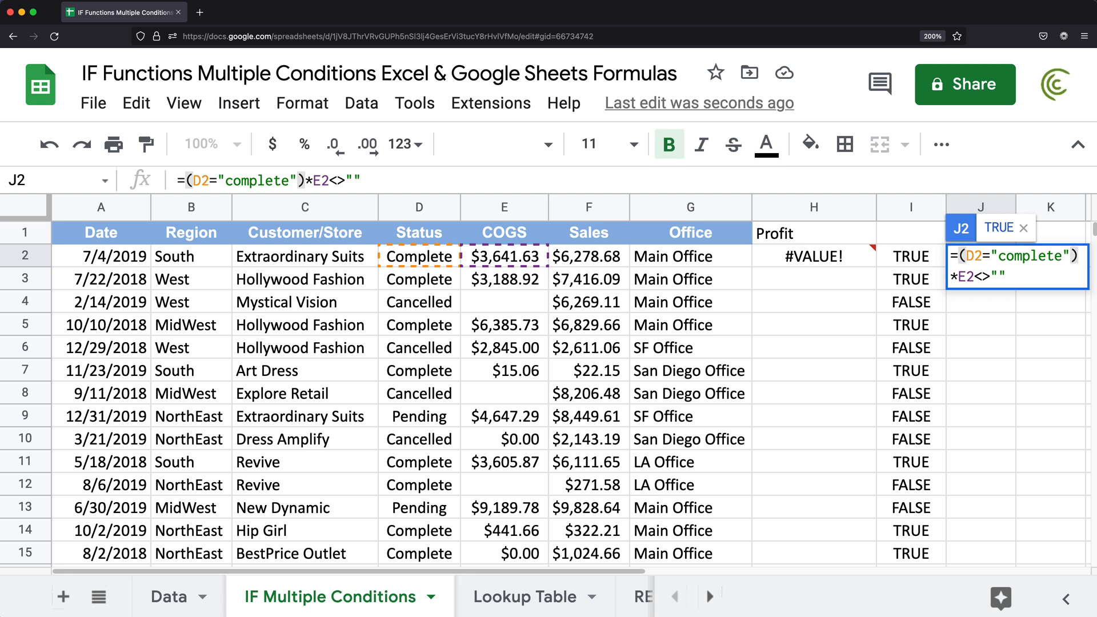
# Step: Enclose the E2<>"" condition in parentheses, making J2's formula =(D2="complete")*(E2<>"")
pyautogui.press('Right')
pyautogui.write('(')
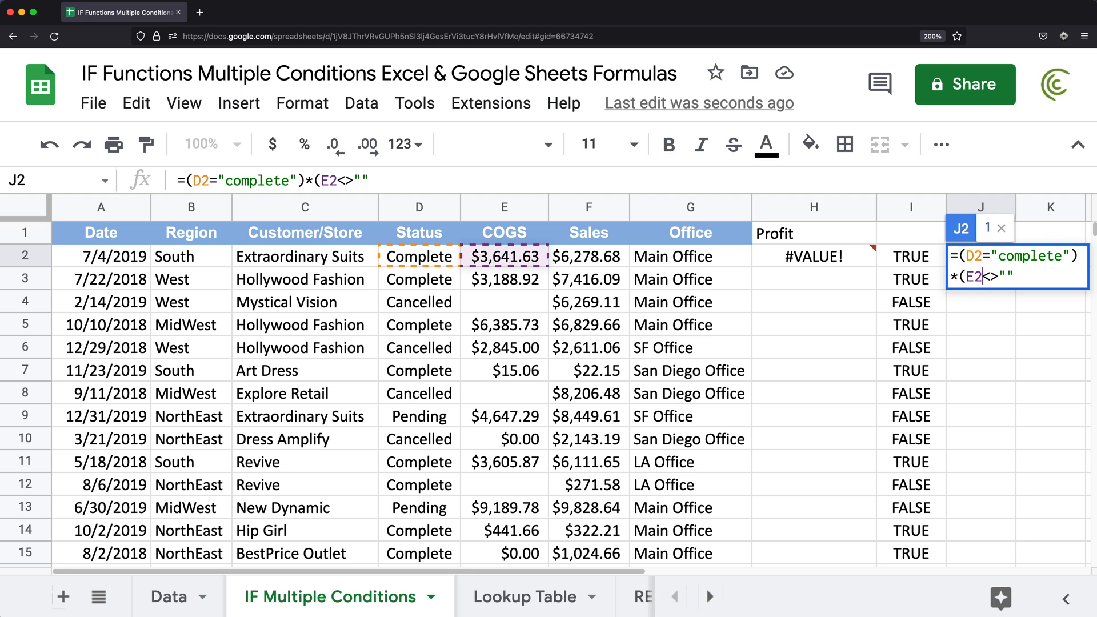
pyautogui.write(')')
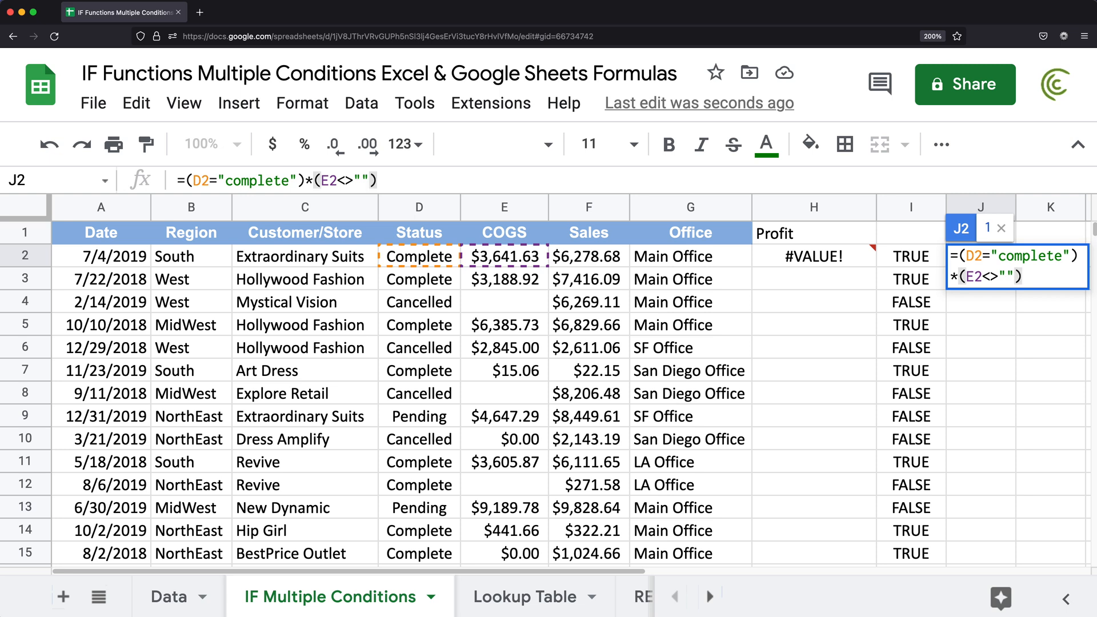
pyautogui.press('Return')
# Step: Fill the J2 formula down column J for the data rows and clear the separate COGS test in K2
pyautogui.click(983, 255)
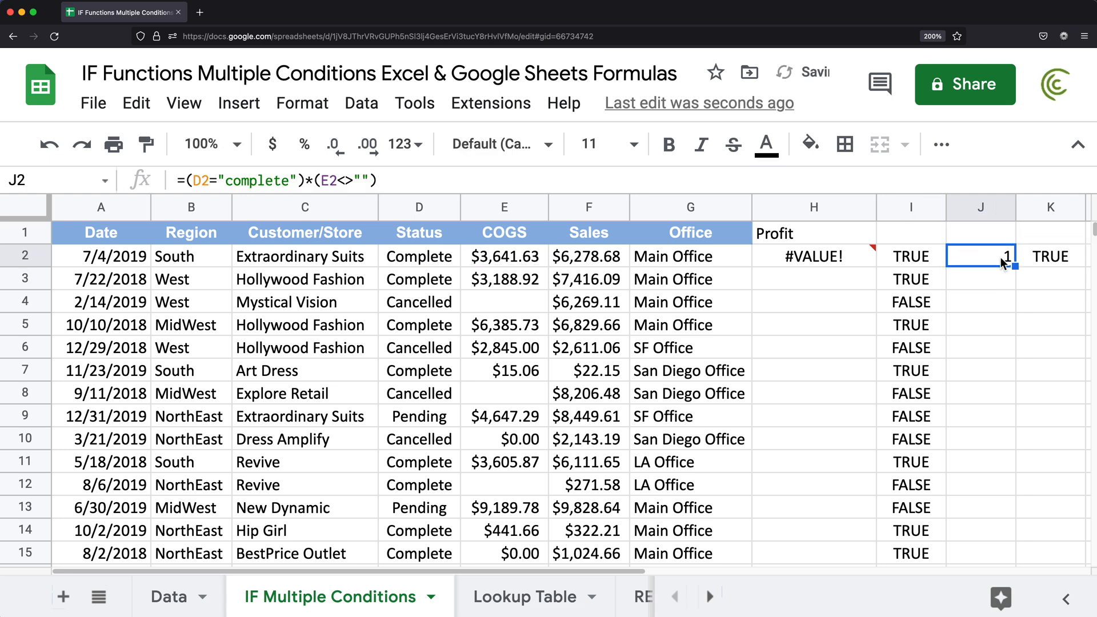
pyautogui.moveTo(1015, 266); pyautogui.dragTo(990, 453)
pyautogui.scroll(3, 1006, 371)
pyautogui.click(1046, 262)
pyautogui.click(983, 264)
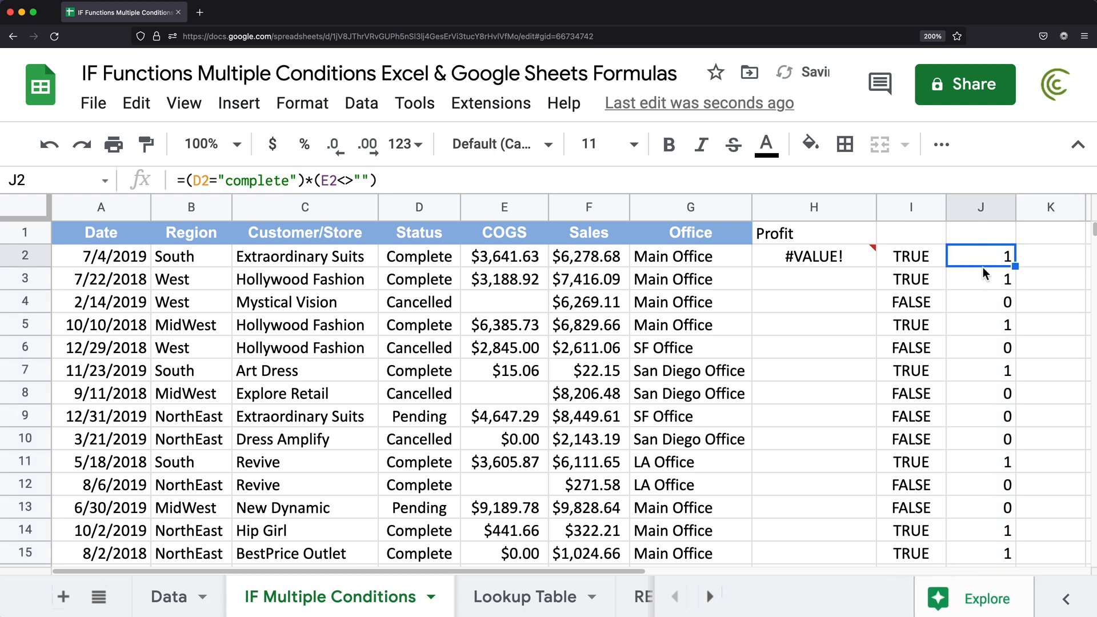
# Step: Compare the AND results in column I with the multiplied-condition results in column J, row by row
pyautogui.doubleClick(975, 259)
pyautogui.press('BackSpace')
pyautogui.press('Escape')
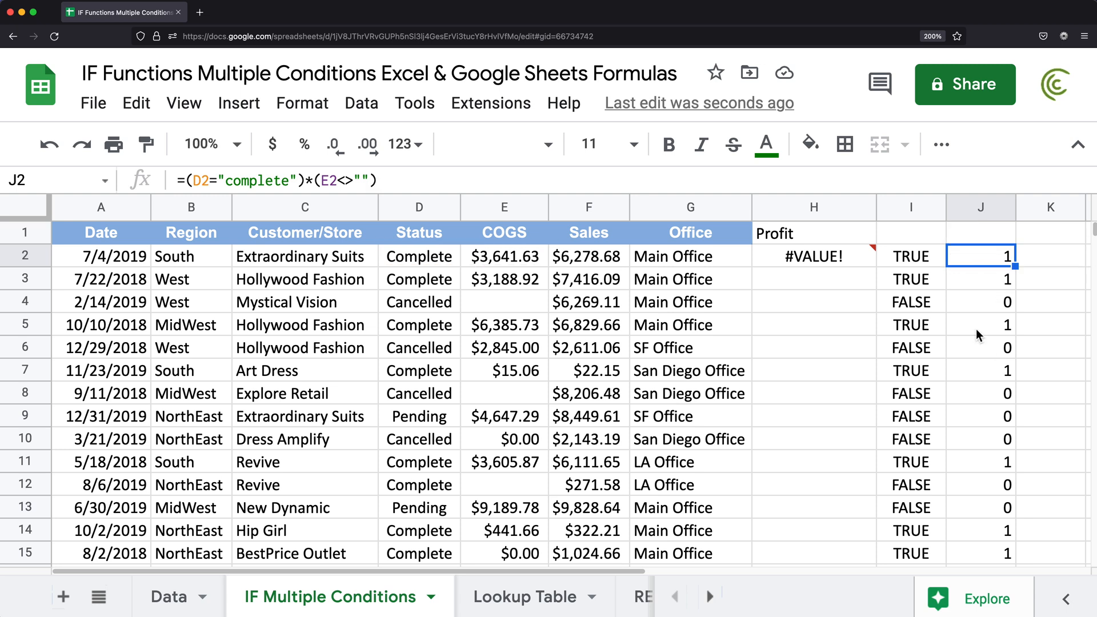
pyautogui.click(908, 260)
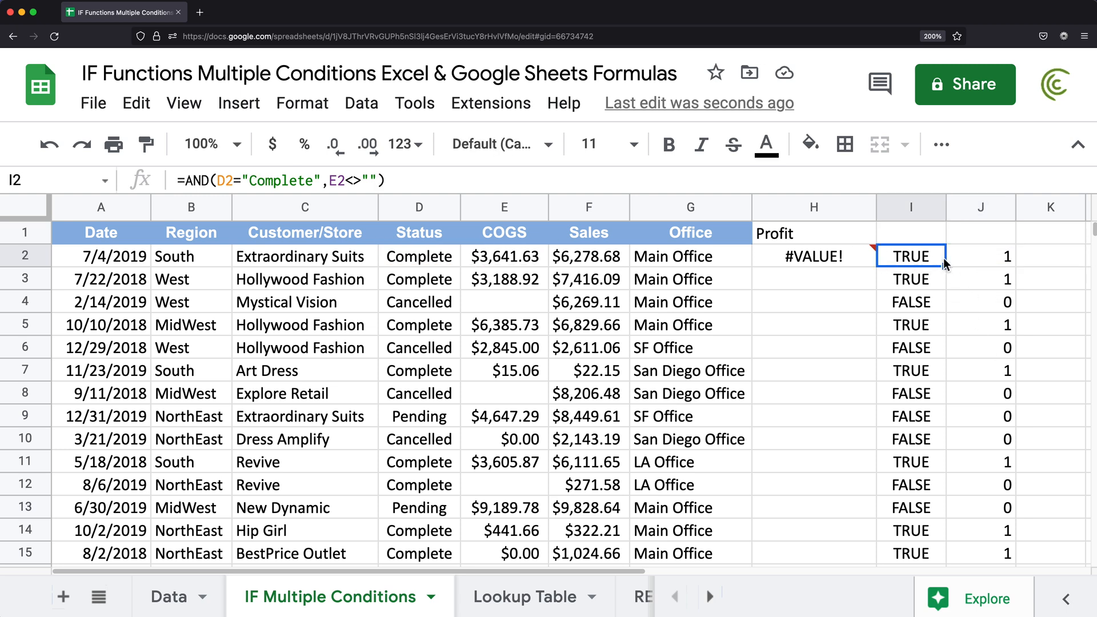
pyautogui.moveTo(921, 259); pyautogui.dragTo(910, 278)
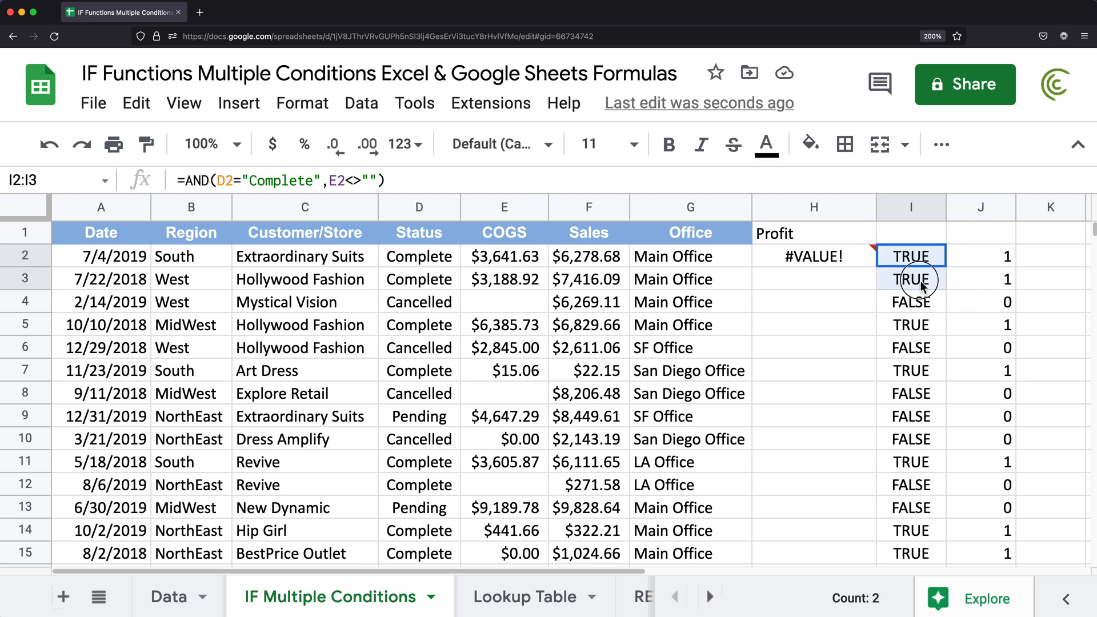
pyautogui.moveTo(998, 263); pyautogui.dragTo(1001, 284)
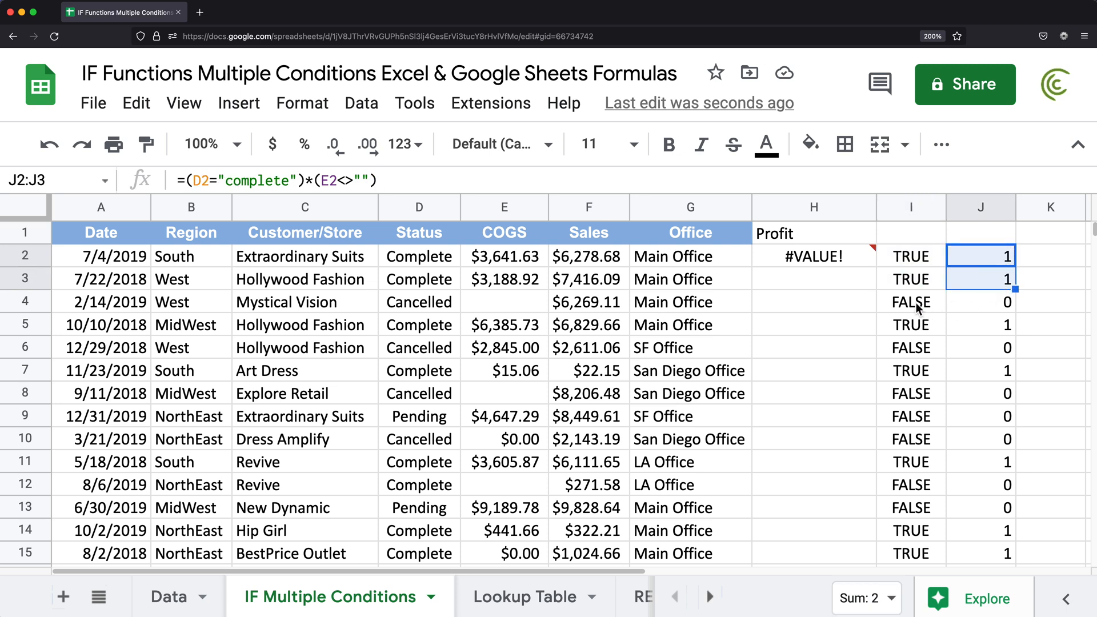
pyautogui.click(913, 303)
pyautogui.click(996, 304)
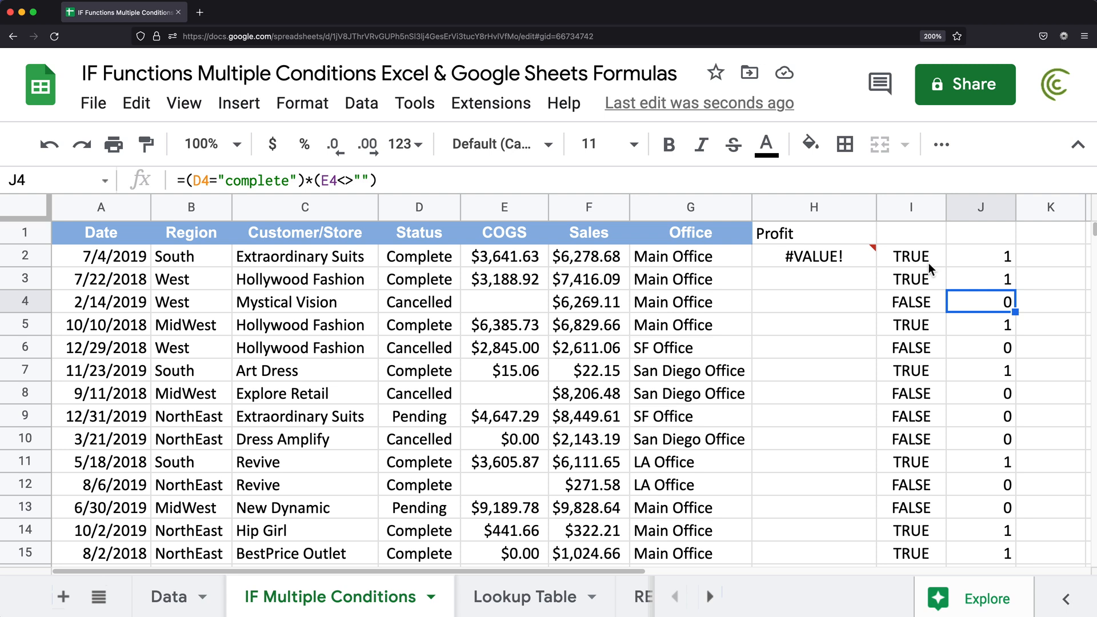
# Step: Replace the AND condition in H2's IFS ArrayFormula with (D2="complete")*(E2<>"") copied from J2
pyautogui.doubleClick(976, 259)
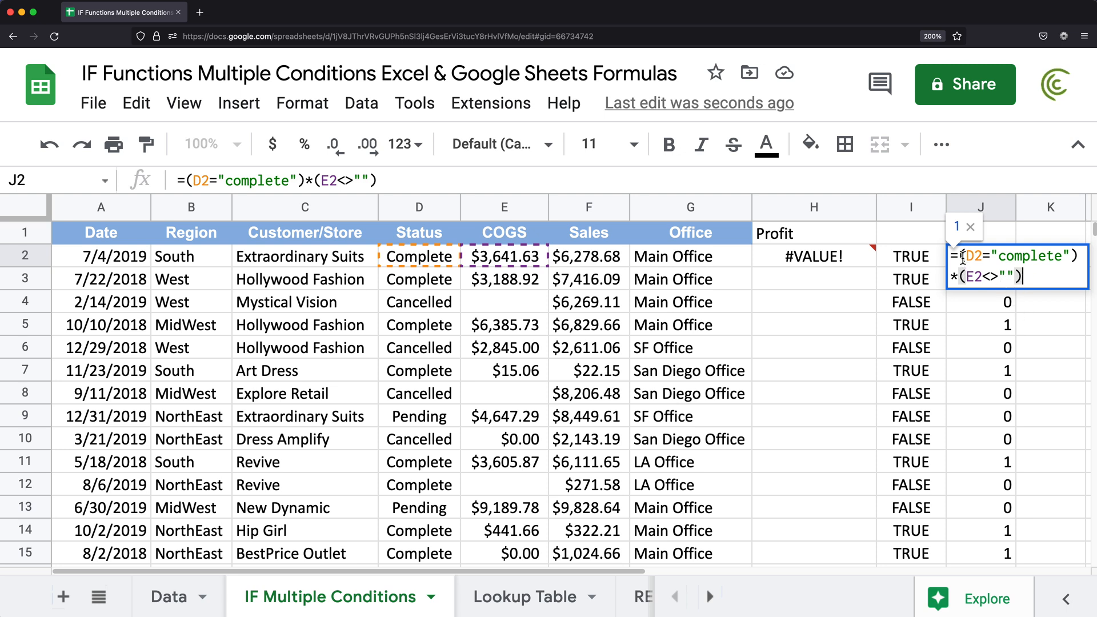
pyautogui.moveTo(1027, 267); pyautogui.dragTo(959, 255)
pyautogui.press('super+c')
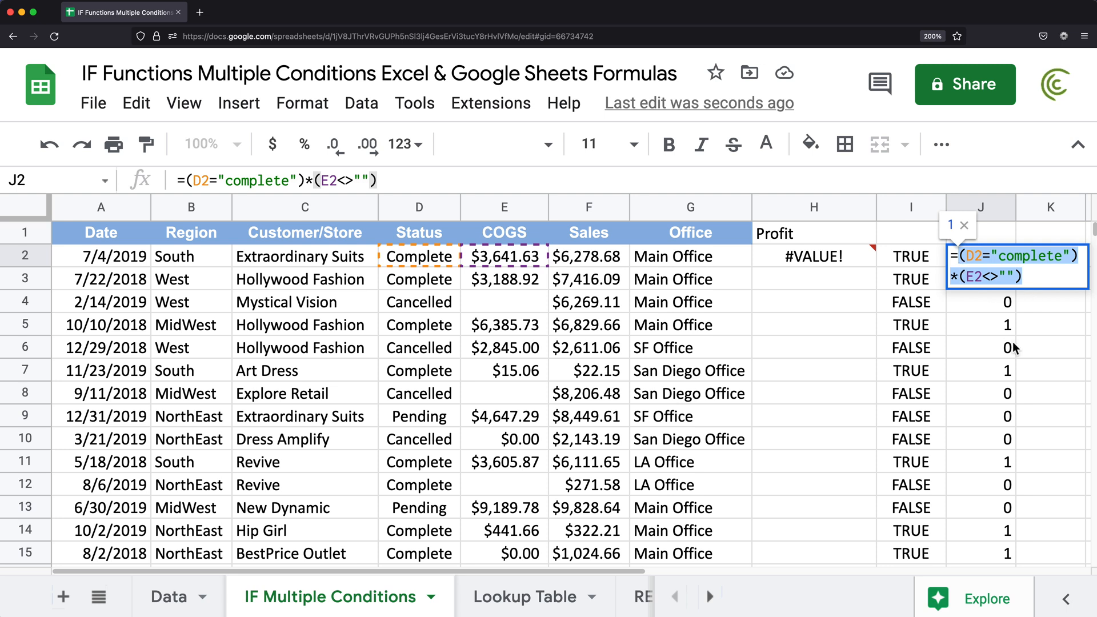
pyautogui.press('Escape')
pyautogui.click(803, 260)
pyautogui.doubleClick(803, 260)
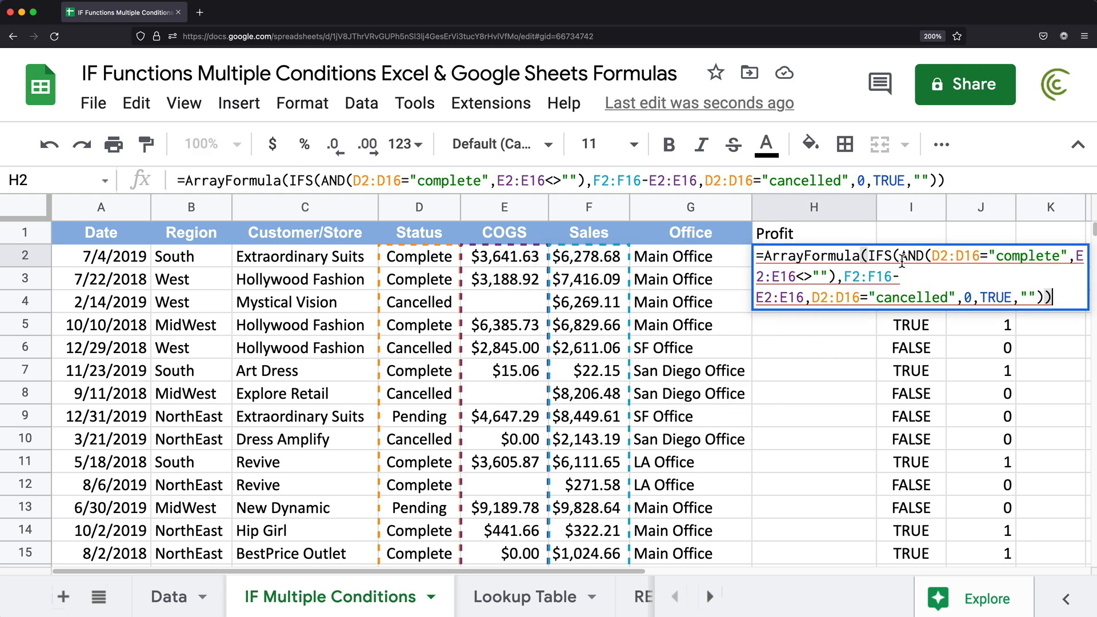
pyautogui.click(956, 261)
pyautogui.moveTo(956, 262); pyautogui.dragTo(840, 282)
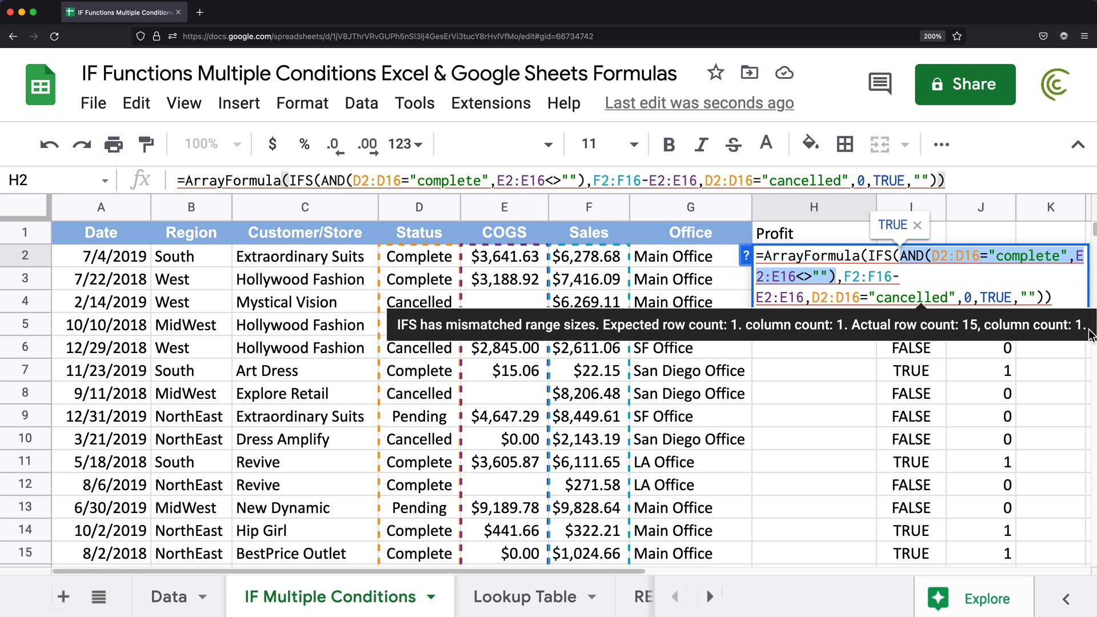
pyautogui.press('BackSpace')
pyautogui.press('super+v')
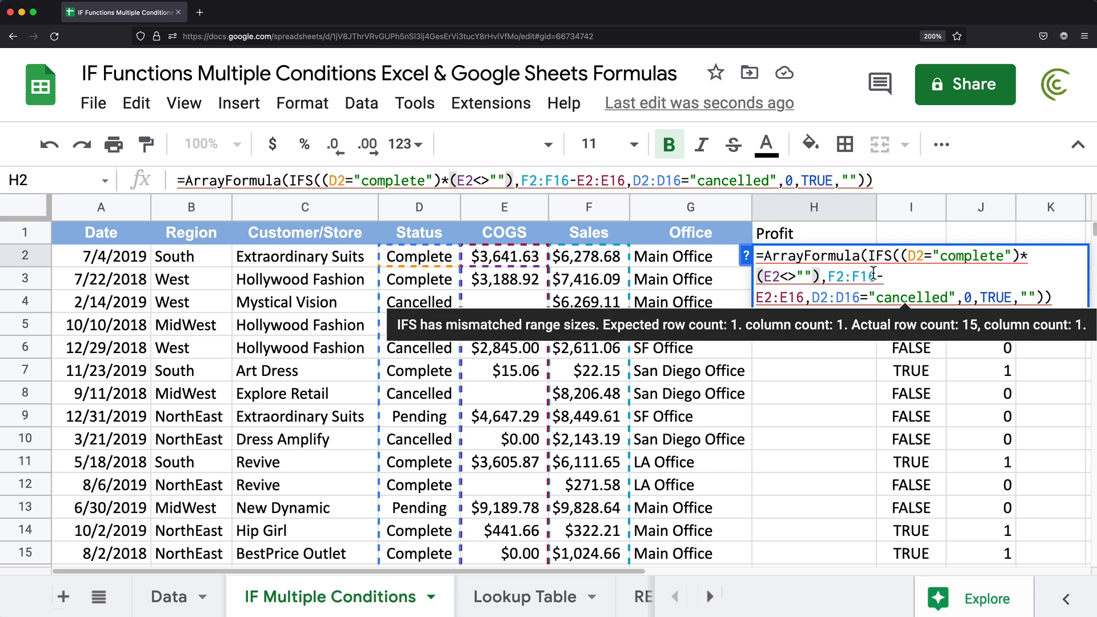
# Step: Extend the multiplied conditions in H2's formula to the ranges D2:D16 and E2:E16
pyautogui.click(925, 257)
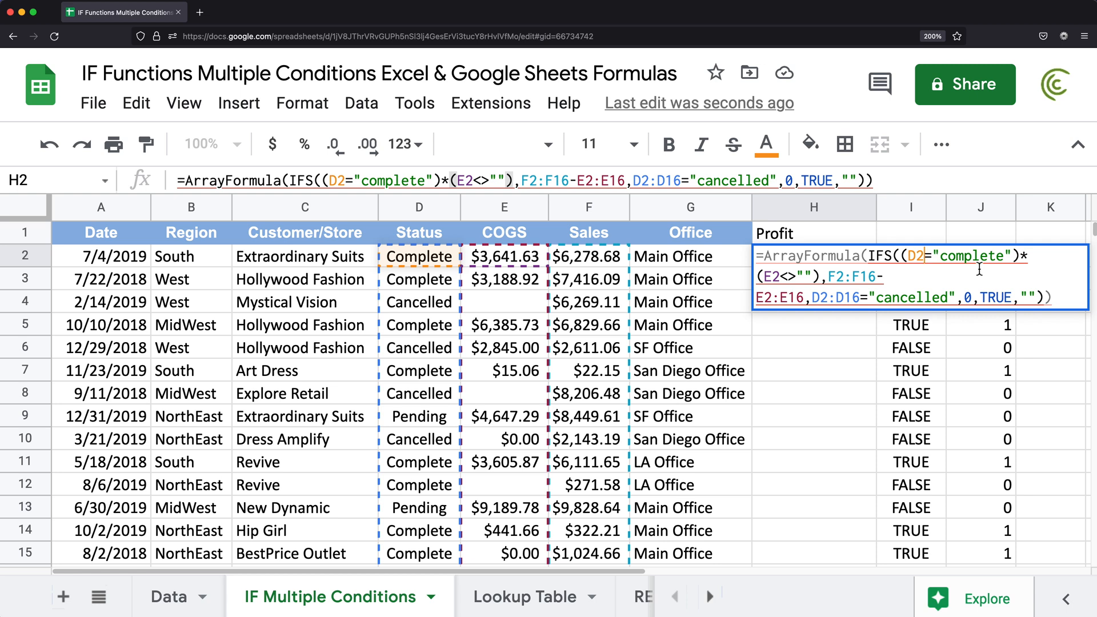
pyautogui.write(':D')
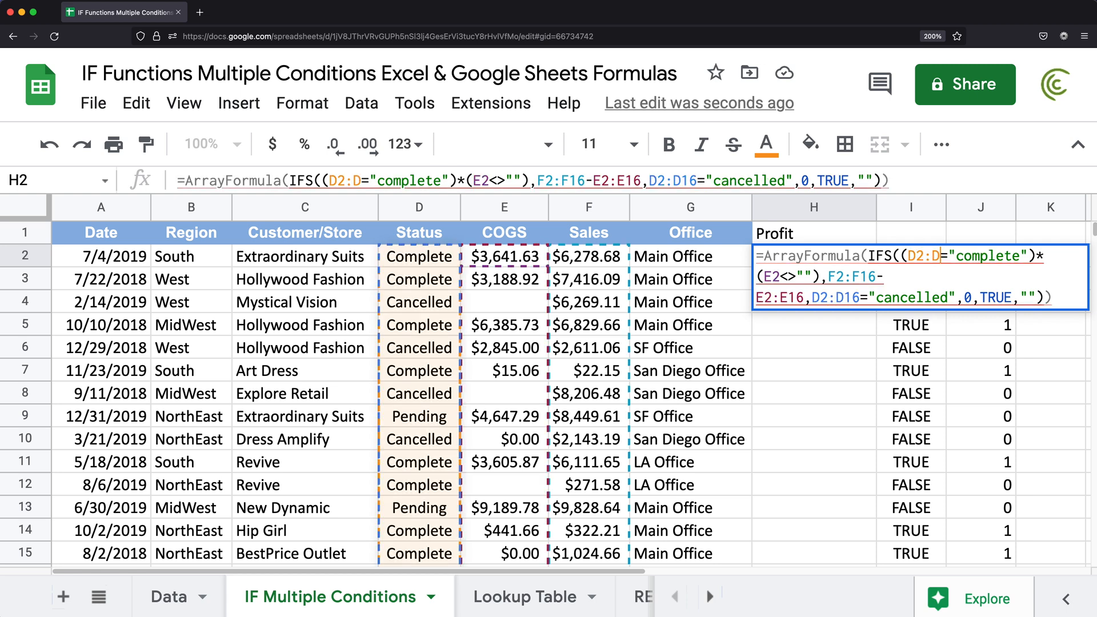
pyautogui.write('16')
pyautogui.click(782, 276)
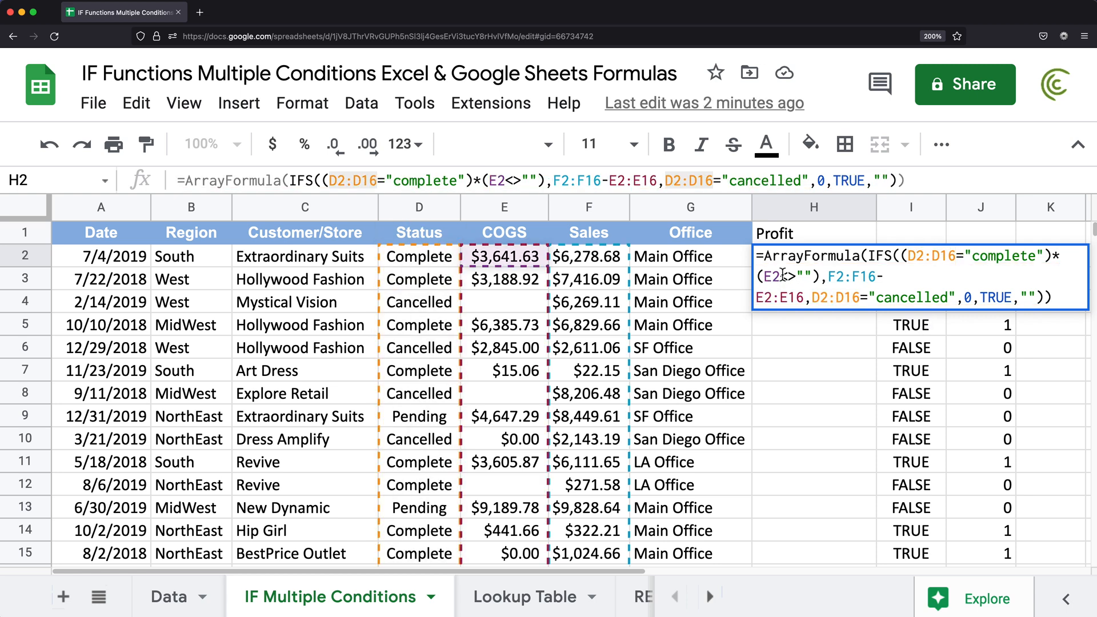
pyautogui.write(':E16')
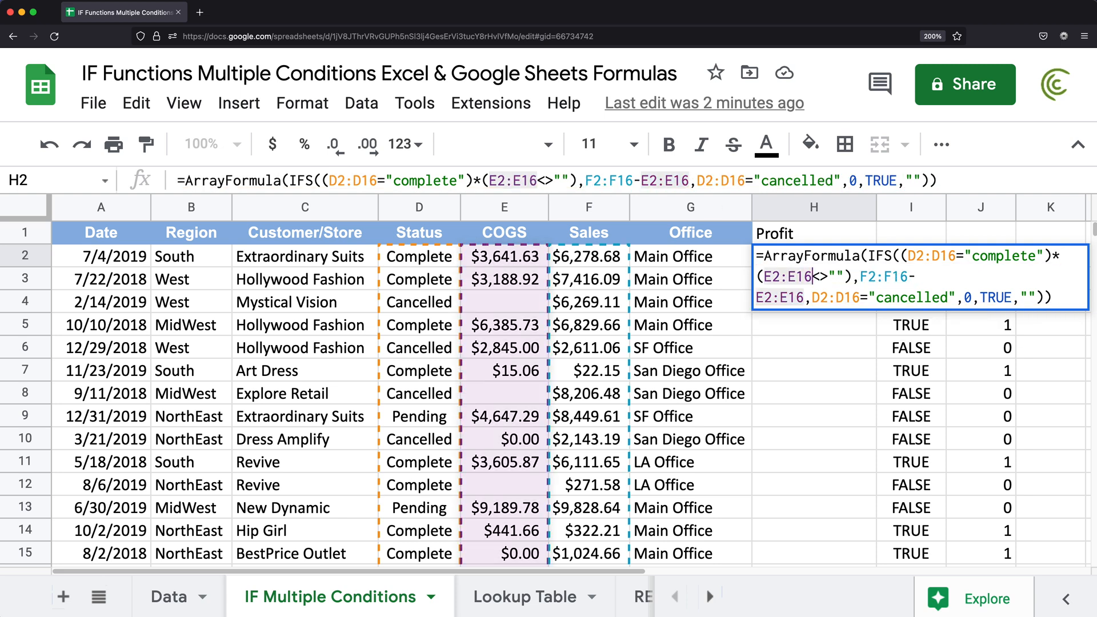
pyautogui.press('Return')
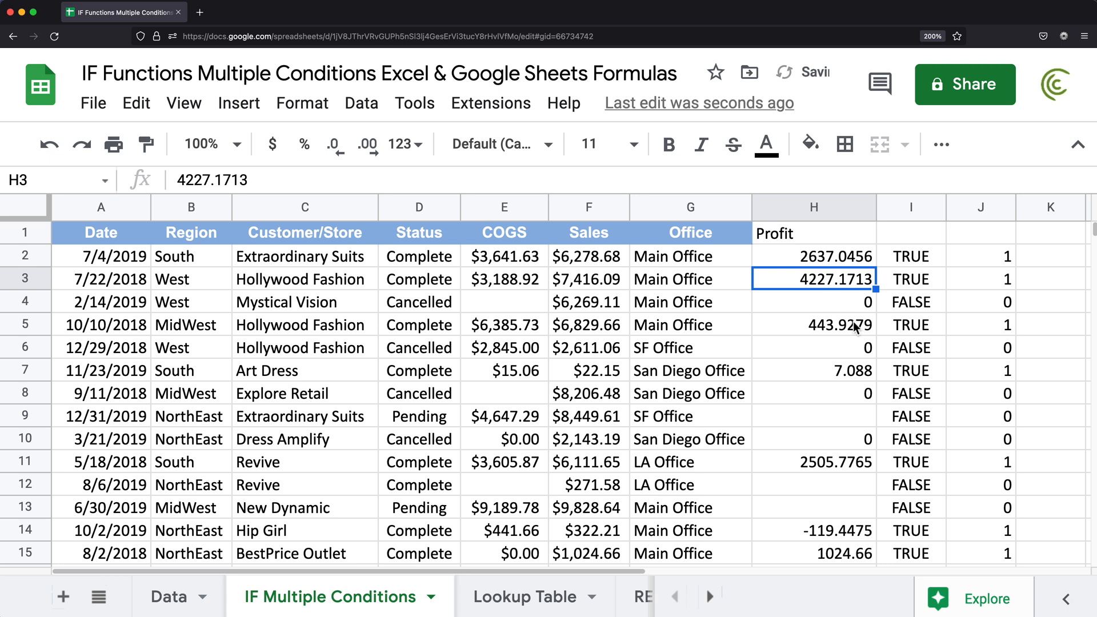
# Step: Examine the multiplied conditions that serve as the first IFS test in H2, leaving the formula as it is
pyautogui.doubleClick(825, 255)
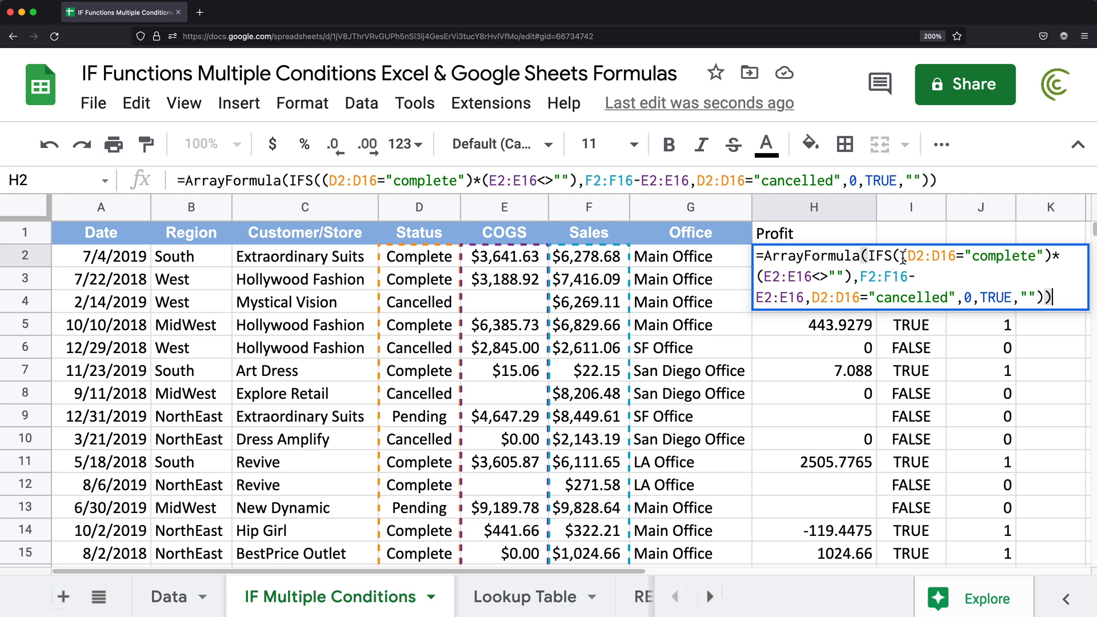
pyautogui.moveTo(901, 256); pyautogui.dragTo(852, 276)
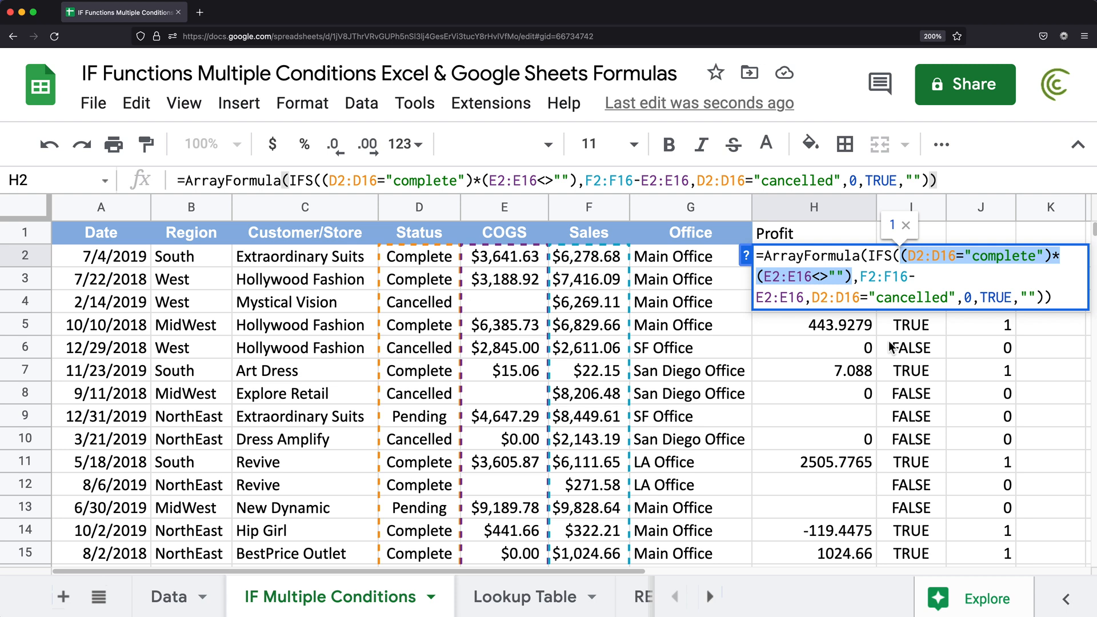
pyautogui.click(854, 281)
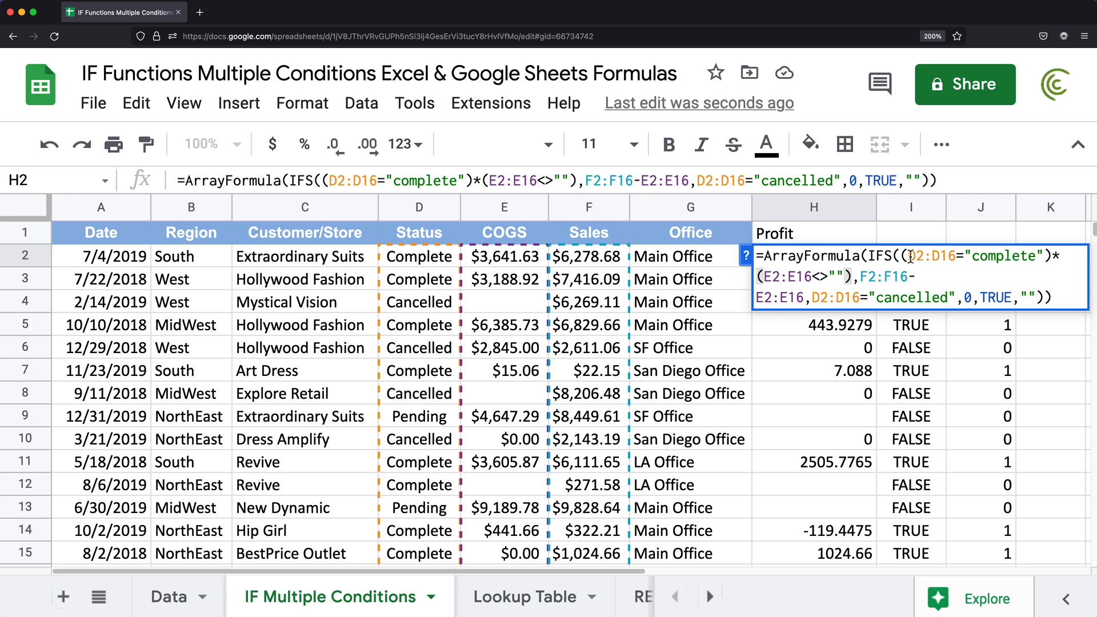
pyautogui.press('Escape')
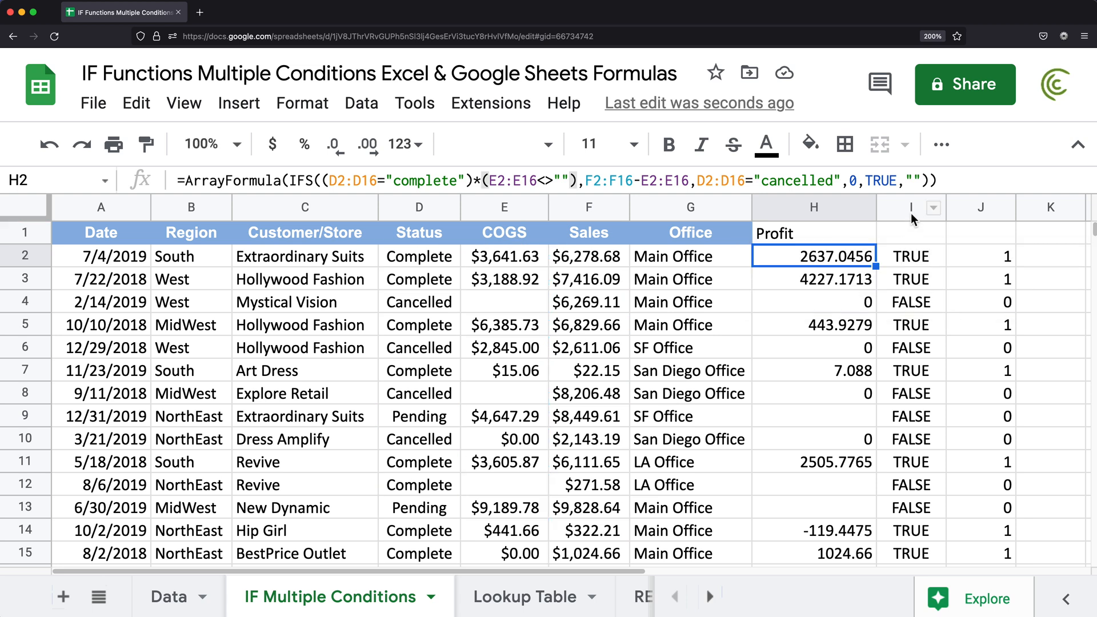
# Step: Delete the Profit column, the AND test column and the multiplied-conditions helper column
pyautogui.moveTo(817, 207); pyautogui.dragTo(914, 207)
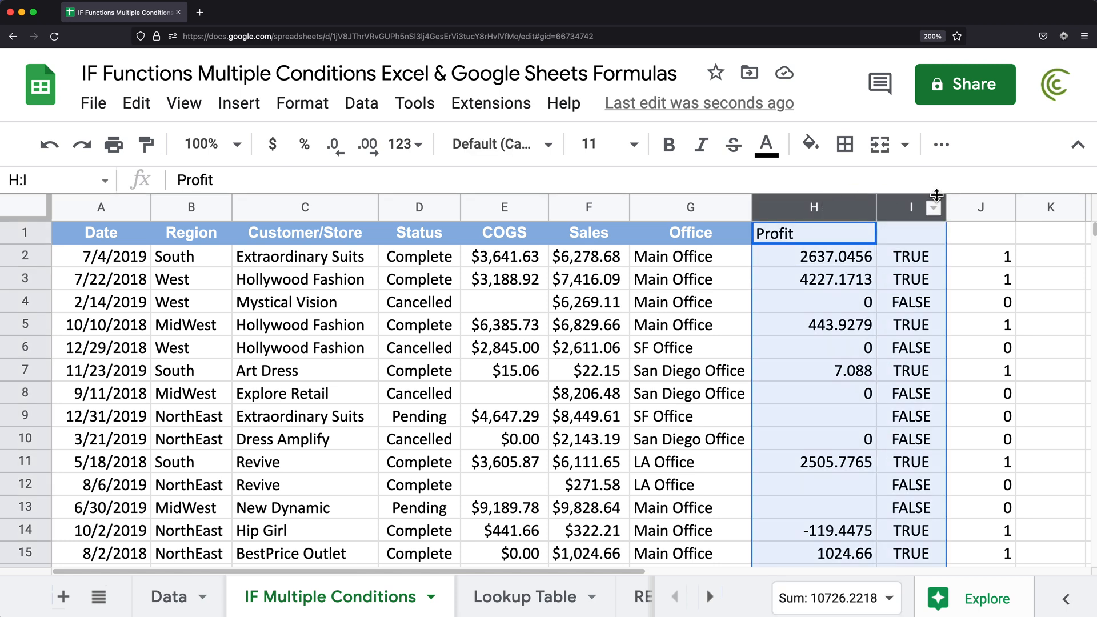
pyautogui.press('Delete')
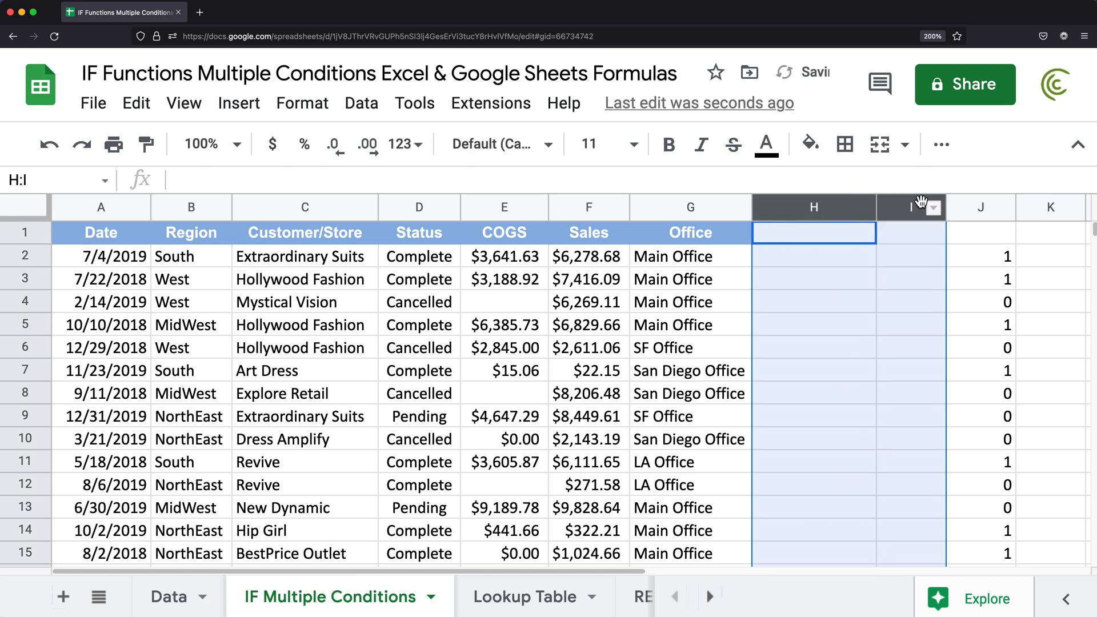
pyautogui.rightClick(928, 207)
pyautogui.click(949, 376)
pyautogui.click(797, 207)
pyautogui.rightClick(800, 207)
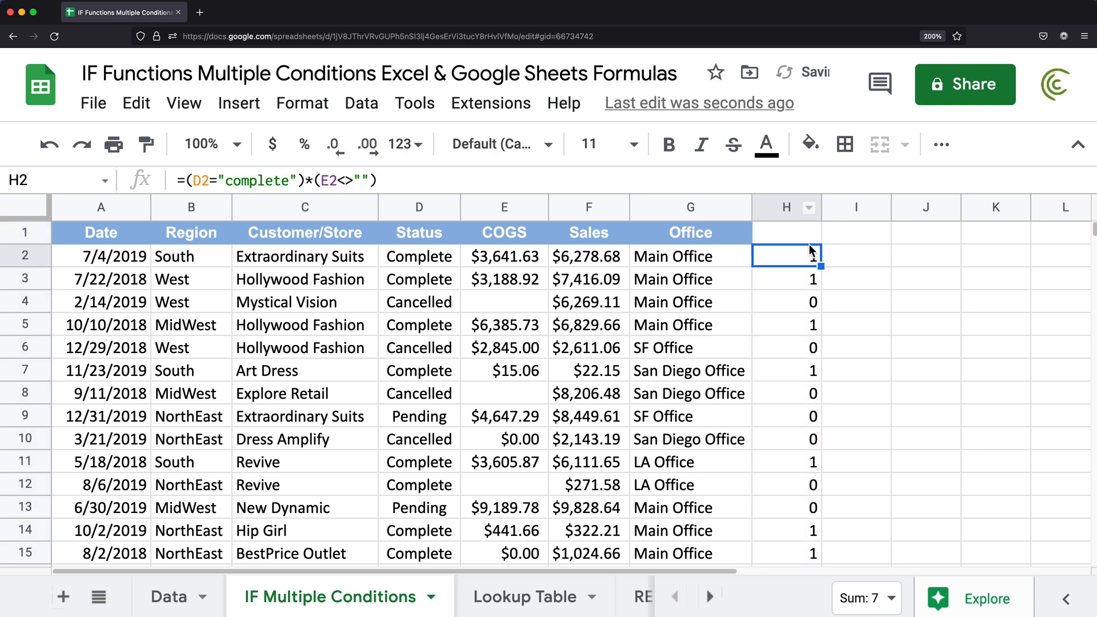
pyautogui.click(882, 374)
# Step: Enter =OR(D2="complete",D2="pending") in H2 and fill it down the data rows
pyautogui.click(782, 257)
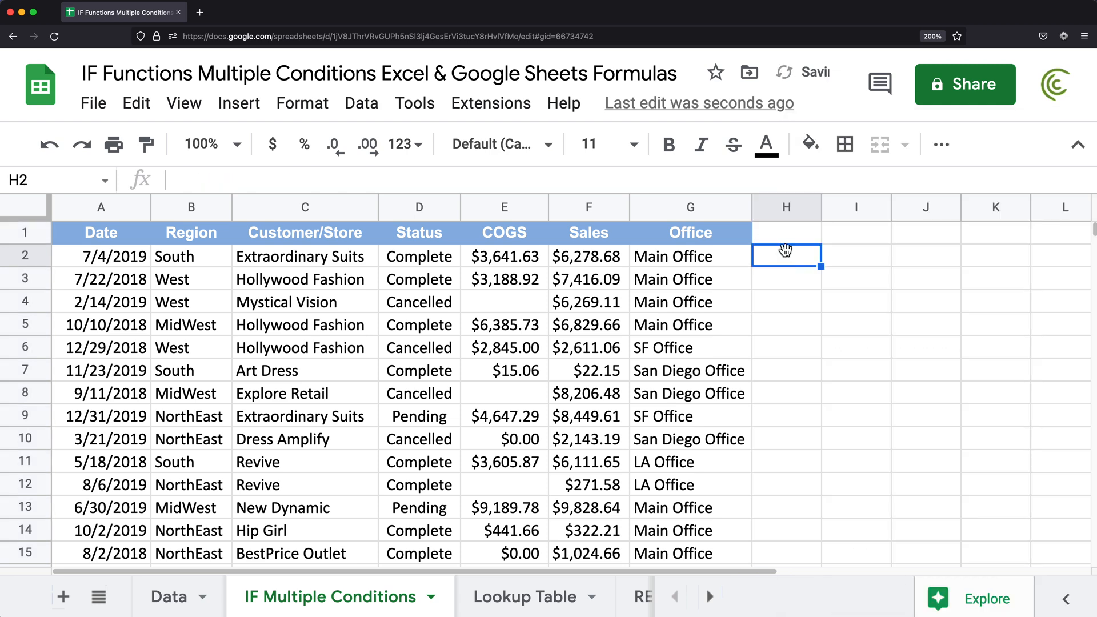
pyautogui.write('=OR(')
pyautogui.click(402, 256)
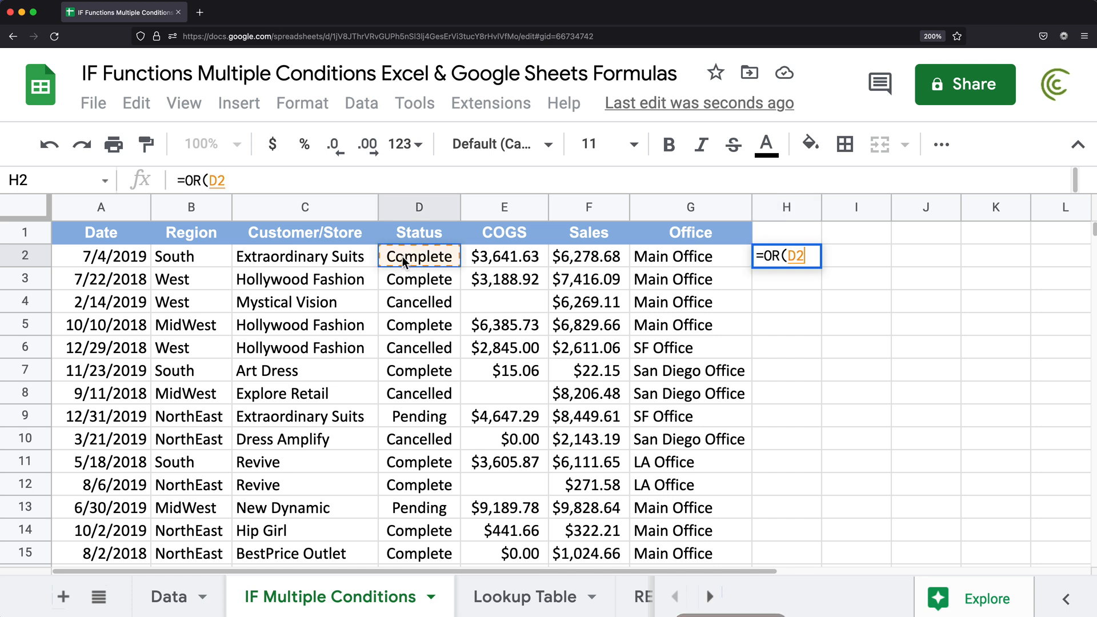
pyautogui.write('="complete",')
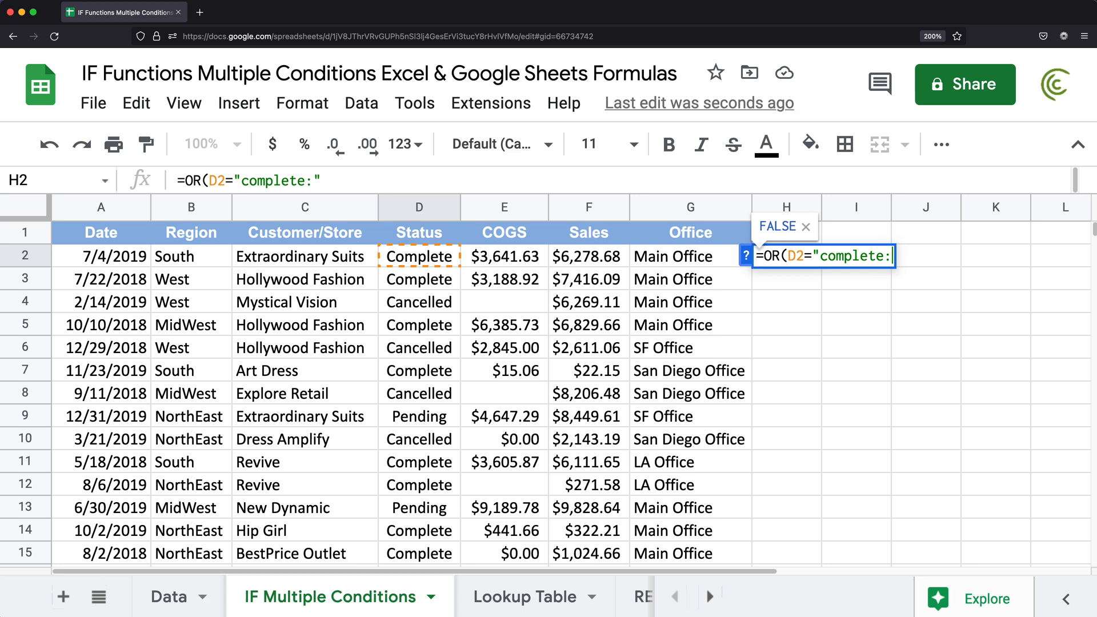
pyautogui.click(429, 258)
pyautogui.write('="')
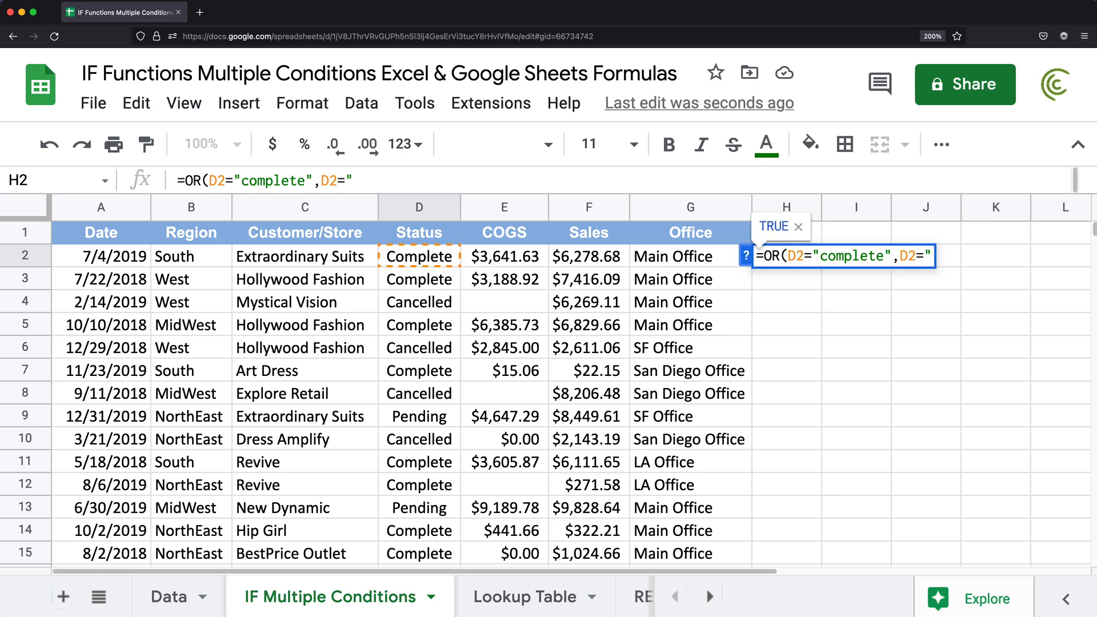
pyautogui.write('pending")')
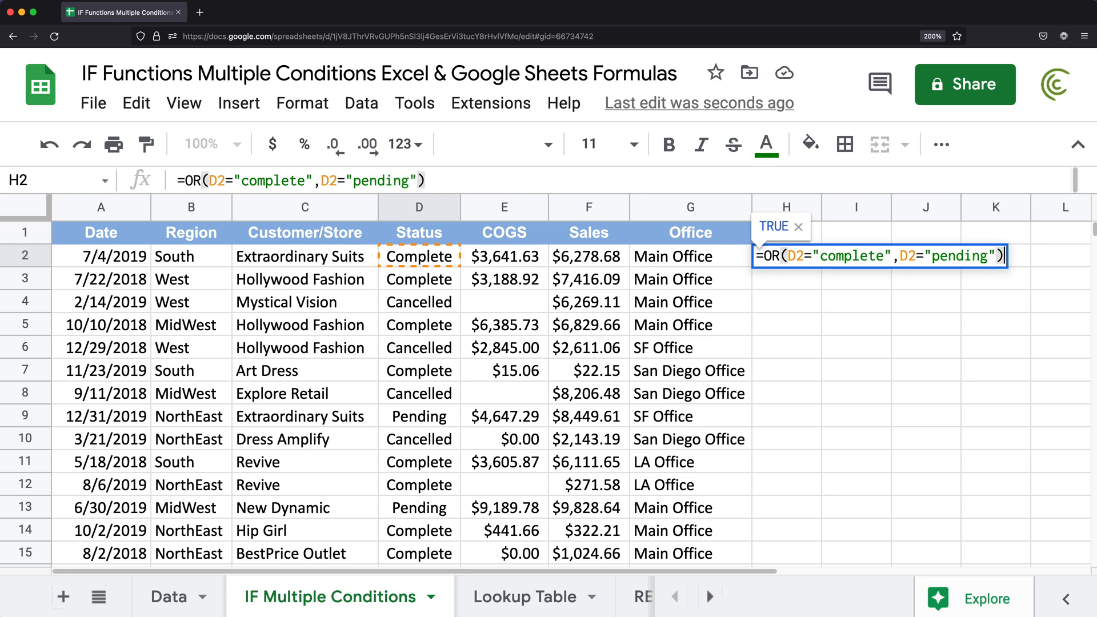
pyautogui.press('Return')
pyautogui.click(780, 260)
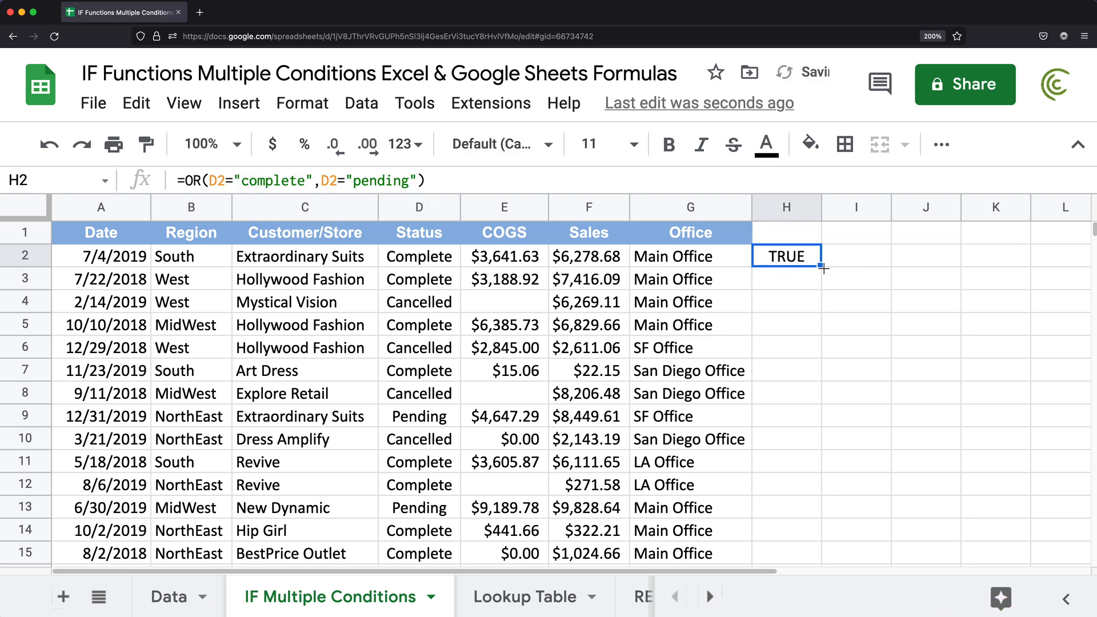
pyautogui.doubleClick(823, 268)
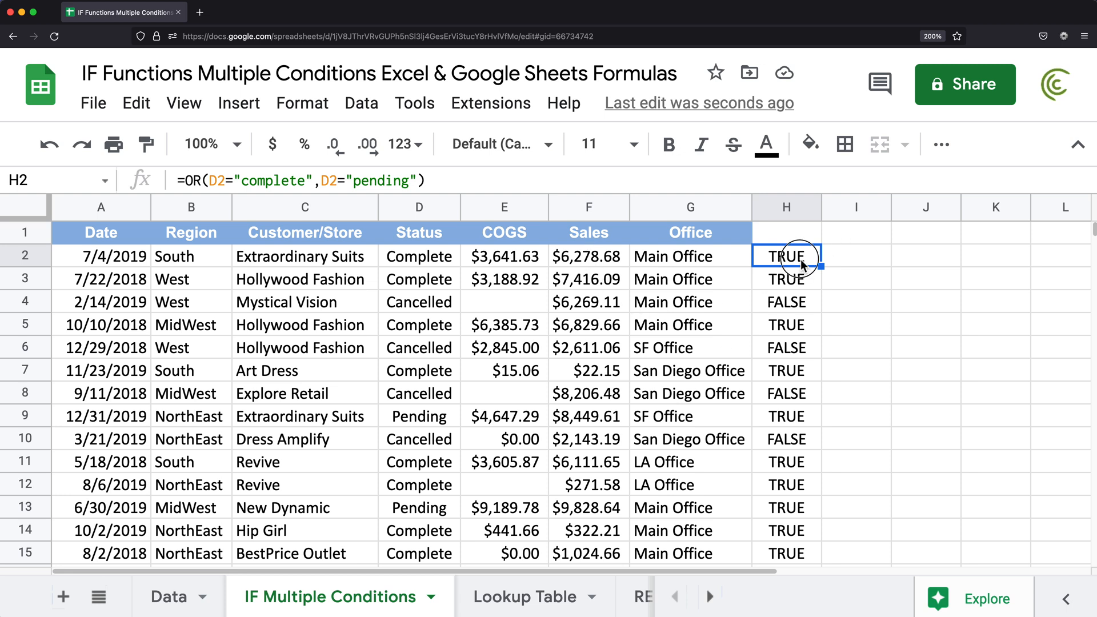
# Step: Review the two Status conditions in H2's OR formula without changing it, and select I2
pyautogui.doubleClick(801, 262)
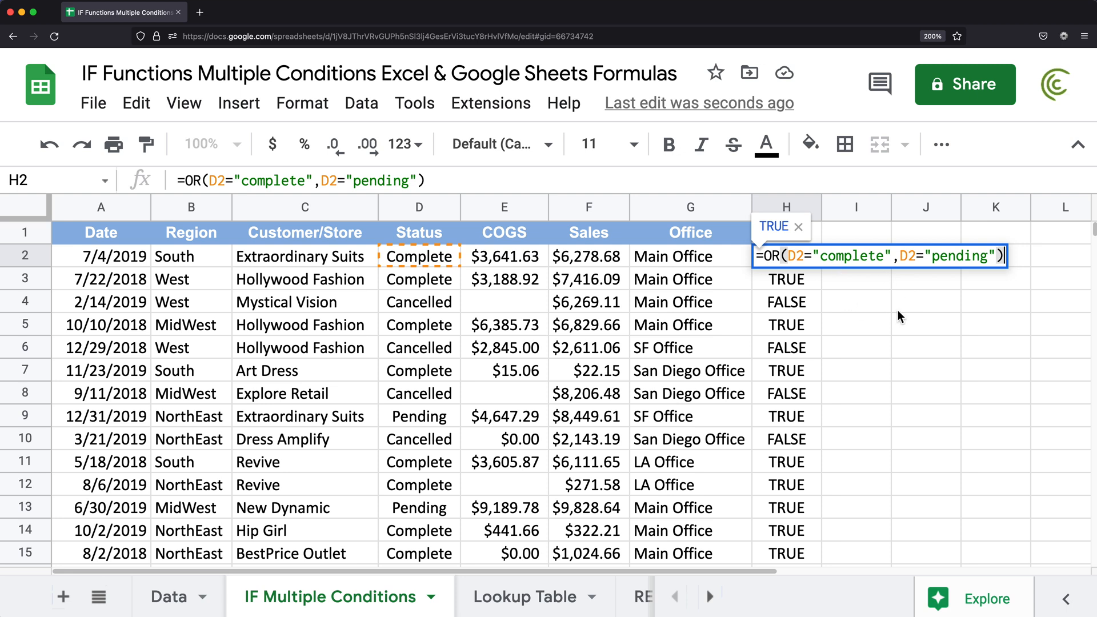
pyautogui.press('Escape')
pyautogui.click(841, 260)
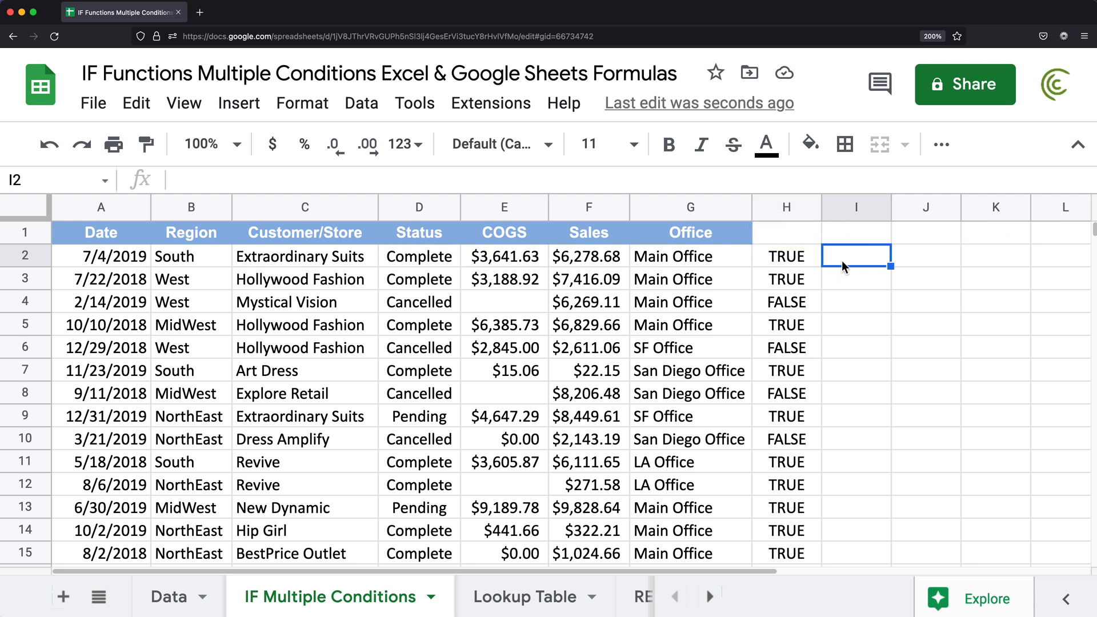
# Step: Enter =D2="Complete" in I2 and fill it down the data rows
pyautogui.write('=')
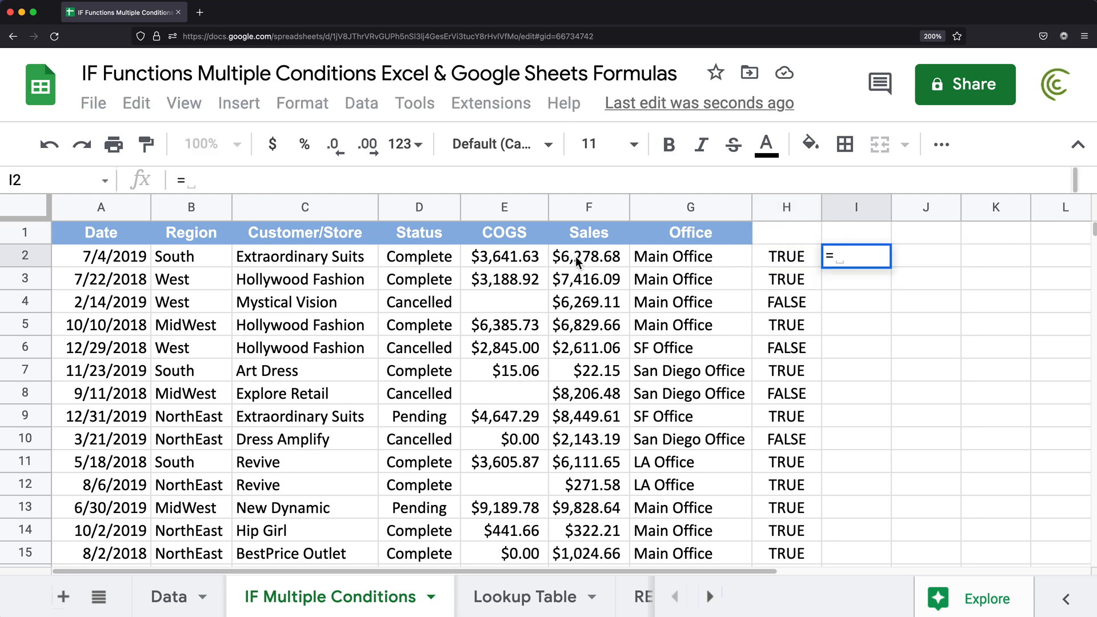
pyautogui.click(412, 264)
pyautogui.write('= ')
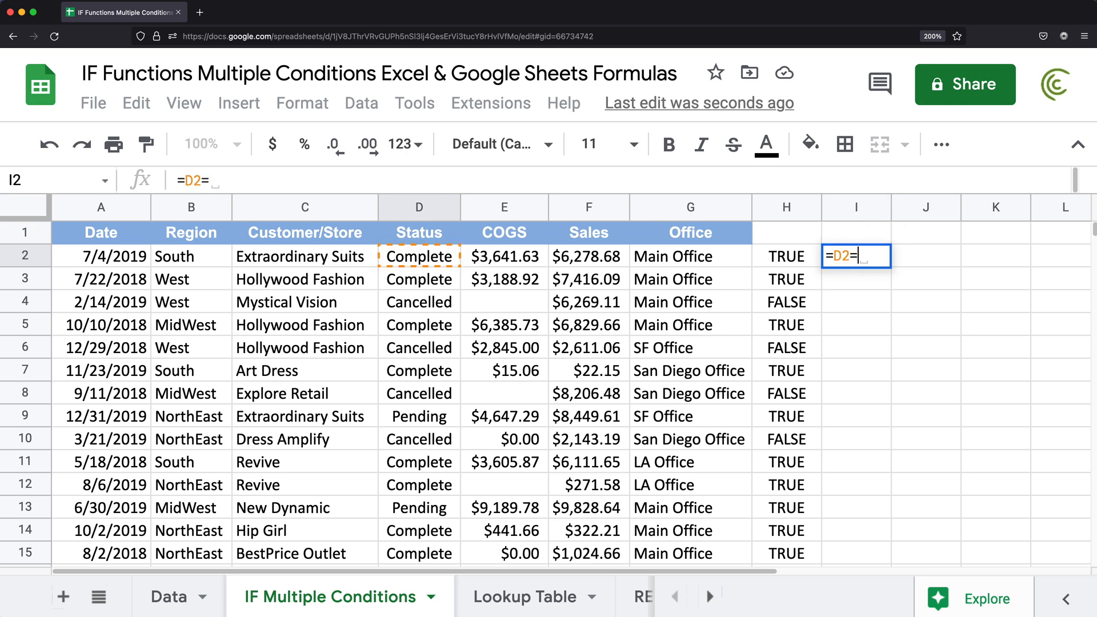
pyautogui.write('Complete"')
pyautogui.click(857, 256)
pyautogui.write('"')
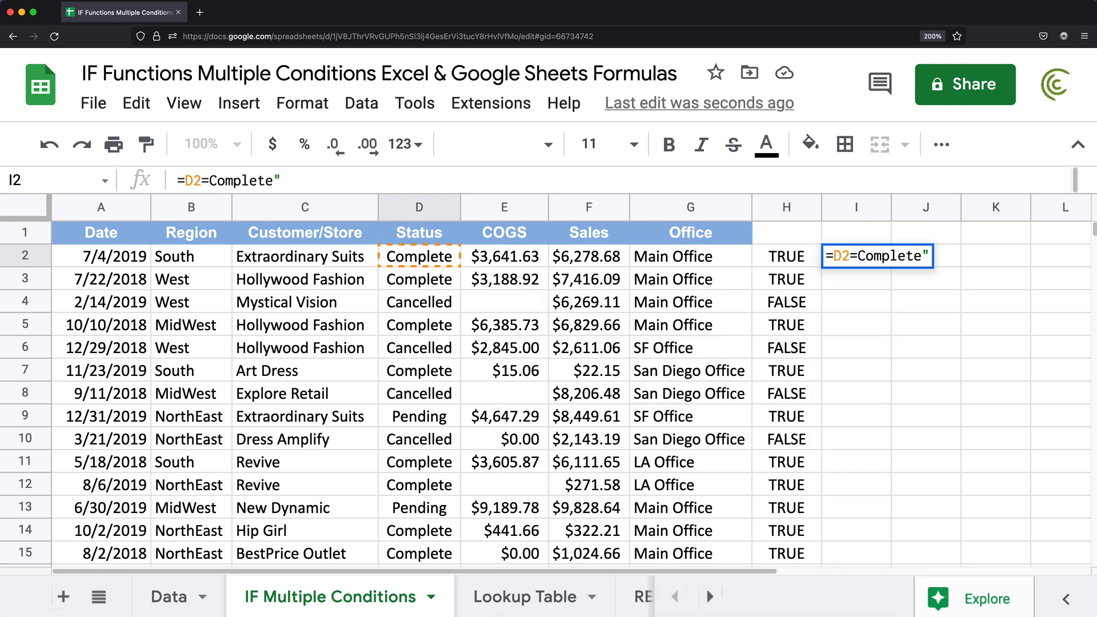
pyautogui.press('Return')
pyautogui.click(847, 259)
pyautogui.moveTo(891, 266); pyautogui.dragTo(863, 322)
pyautogui.scroll(5, 868, 325)
# Step: Enter =D2="pending" in J2 and fill it down the data rows
pyautogui.click(923, 257)
pyautogui.write('=')
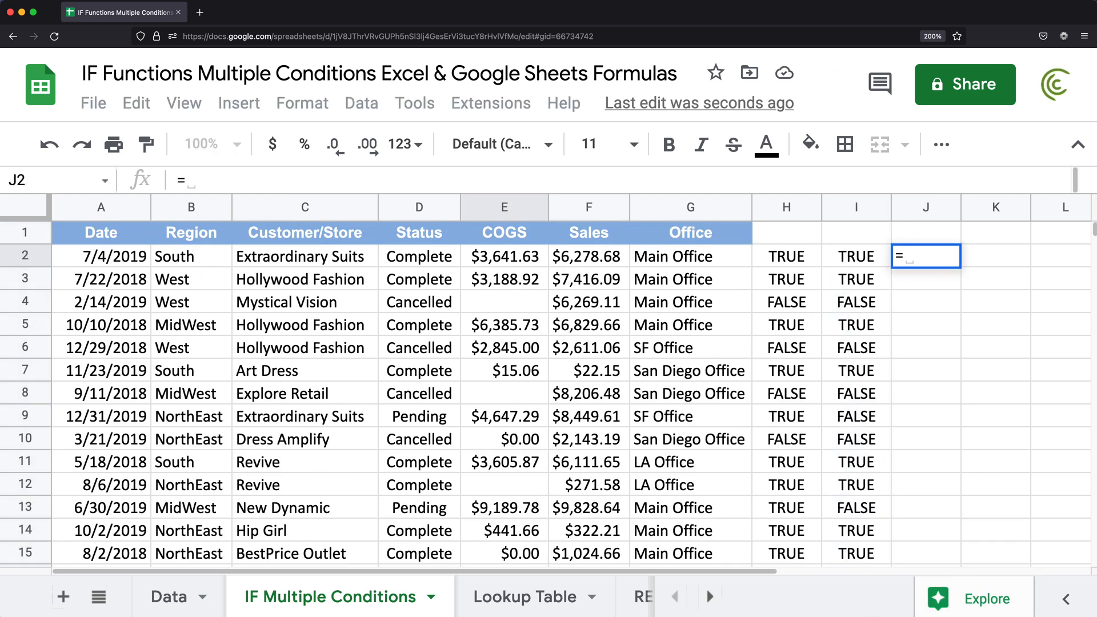
pyautogui.click(432, 256)
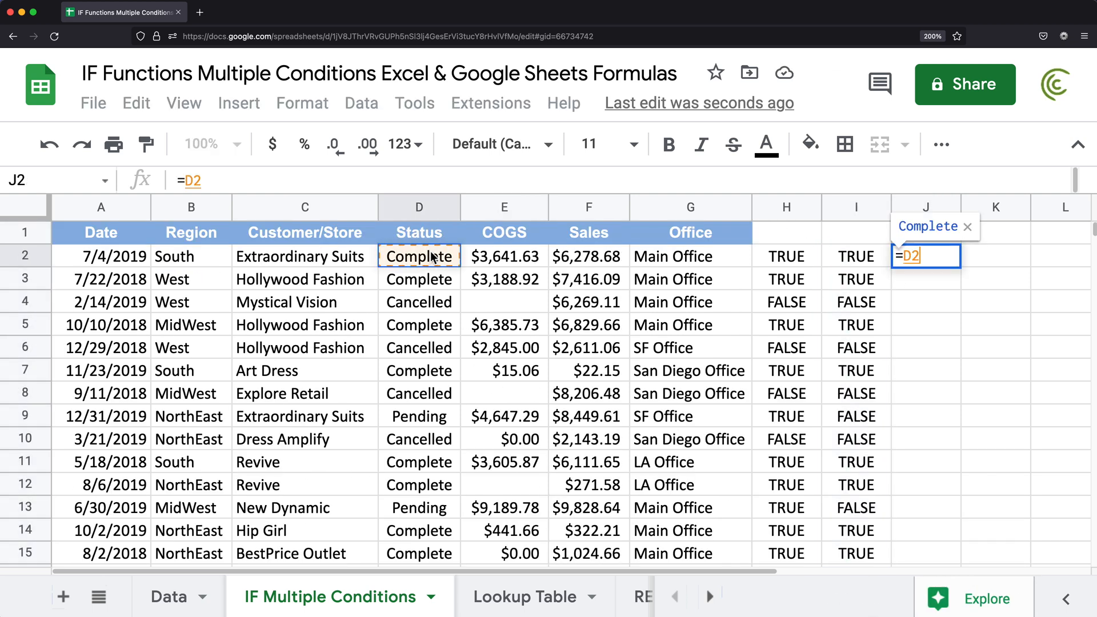
pyautogui.write('="pending"')
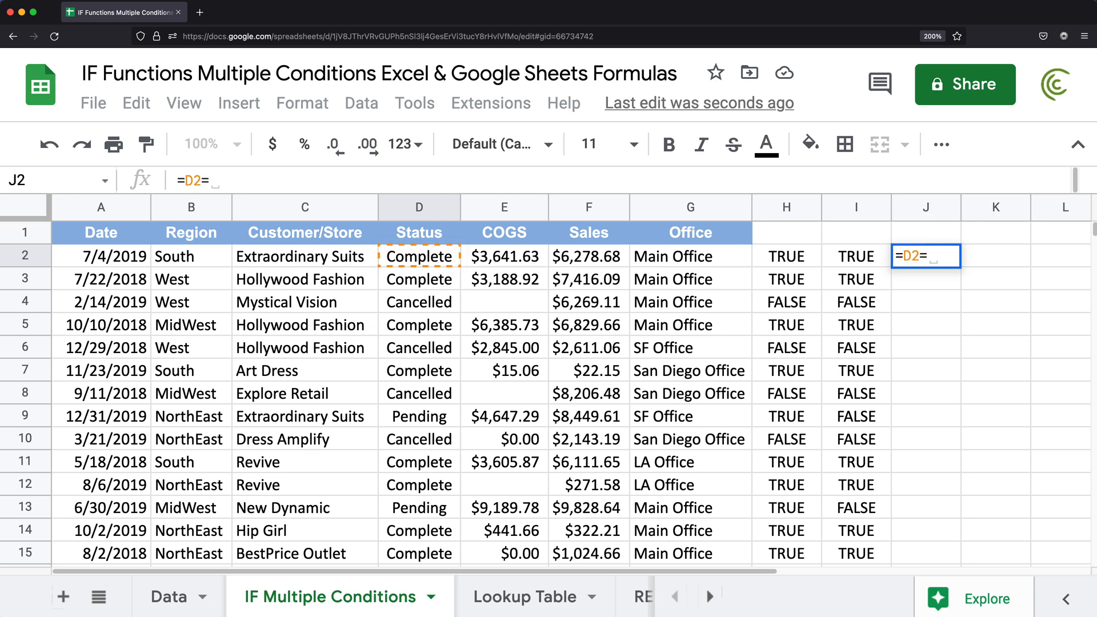
pyautogui.press('Return')
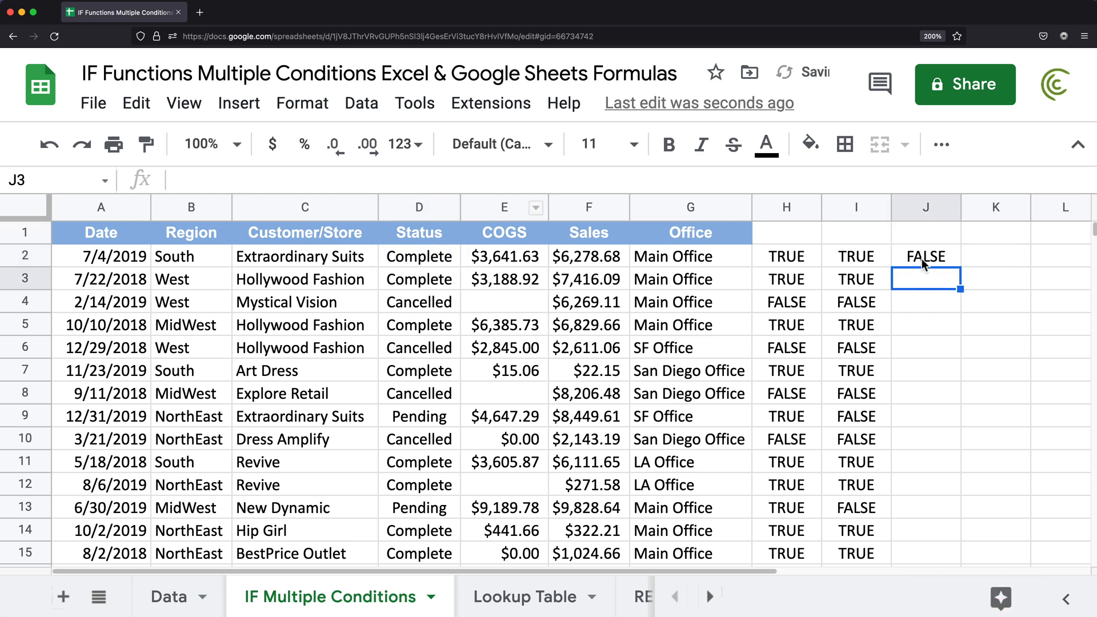
pyautogui.click(927, 260)
pyautogui.moveTo(961, 267); pyautogui.dragTo(928, 487)
pyautogui.scroll(3, 924, 423)
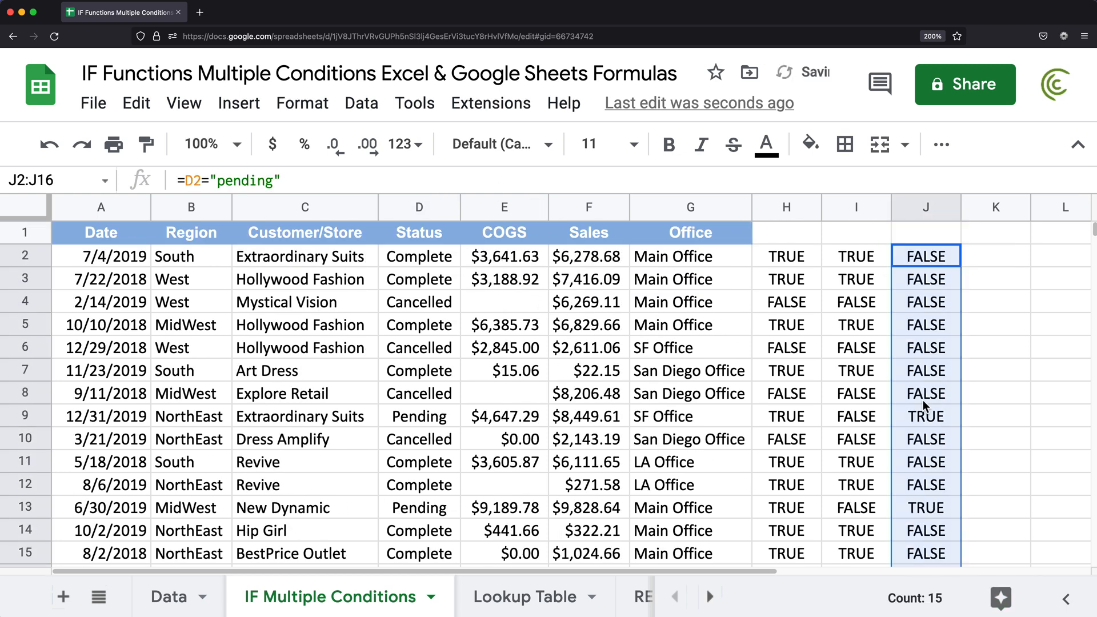
# Step: Wrap the Complete test in I2 in the N function as =N(D2="Complete") and fill it down the data rows
pyautogui.doubleClick(855, 256)
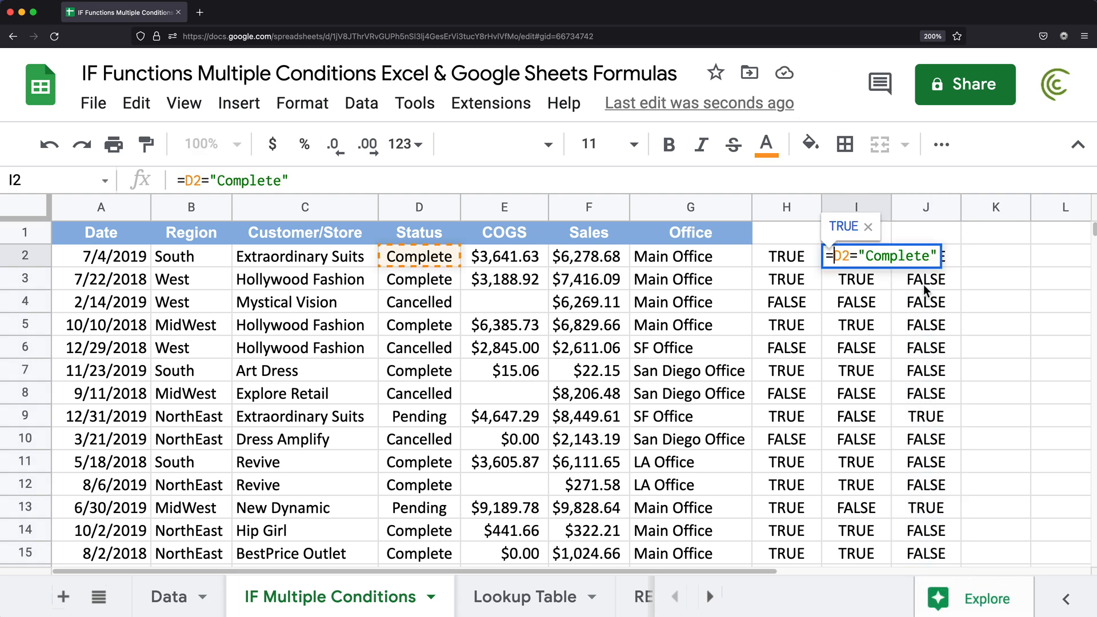
pyautogui.write('N(')
pyautogui.press('Right')
pyautogui.press('Right')
pyautogui.press('Right')
pyautogui.press('Right')
pyautogui.press('Right')
pyautogui.press('Right')
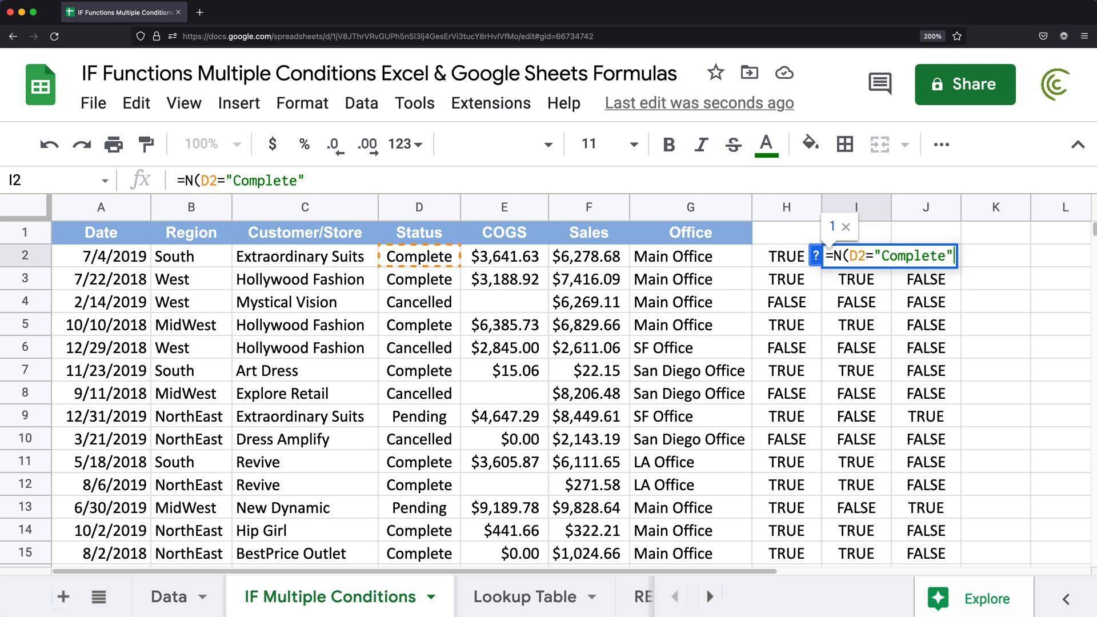
pyautogui.write(')')
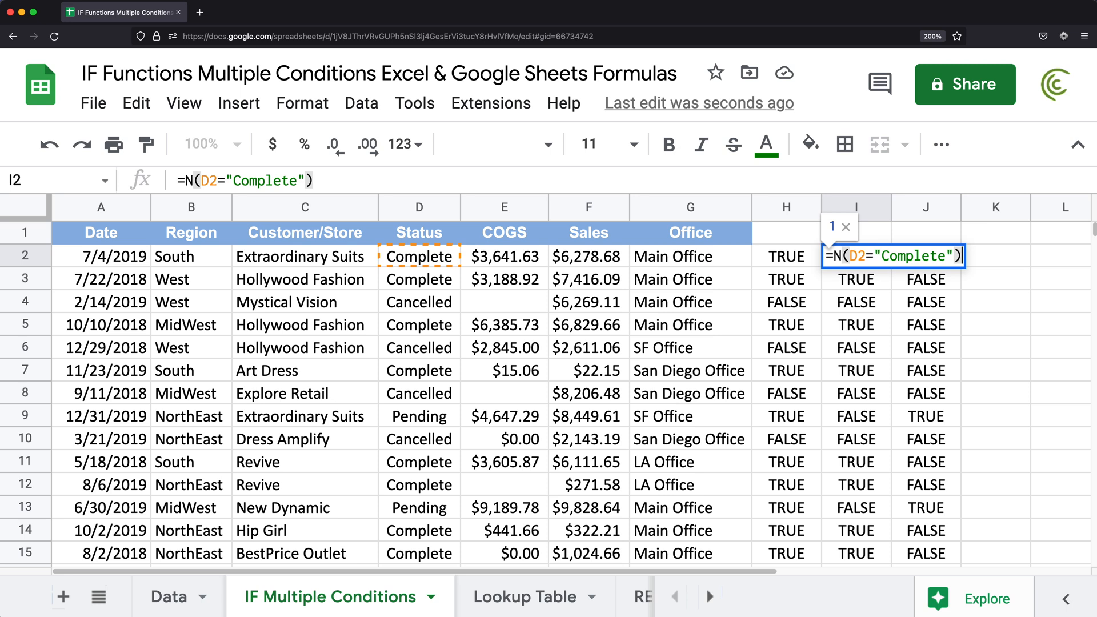
pyautogui.press('Return')
pyautogui.press('Up')
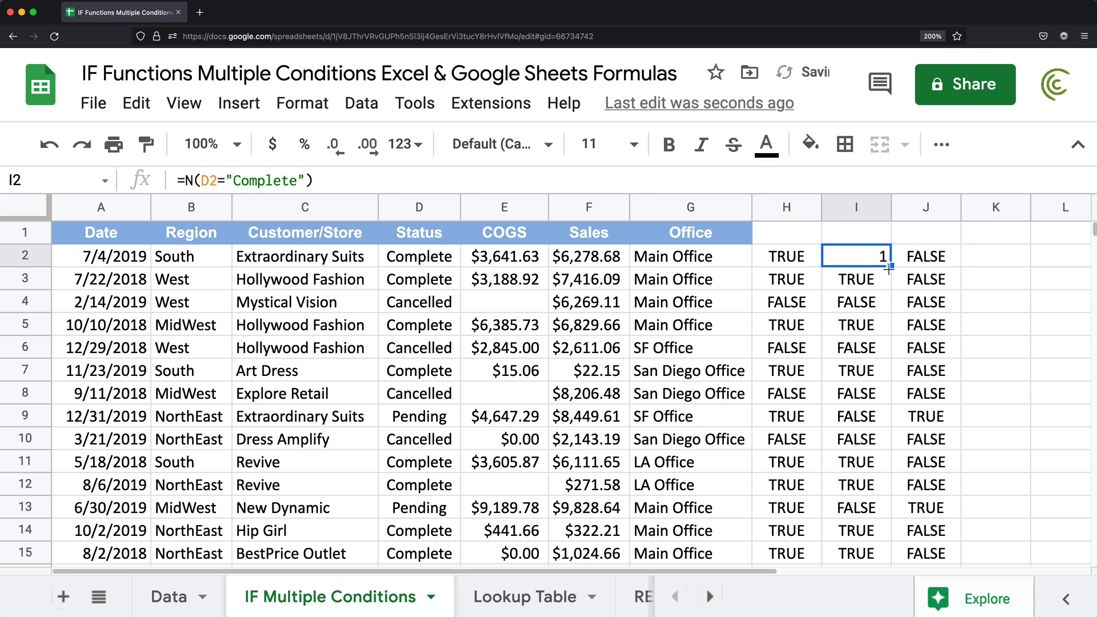
pyautogui.moveTo(866, 370); pyautogui.dragTo(831, 450)
pyautogui.doubleClick(881, 259)
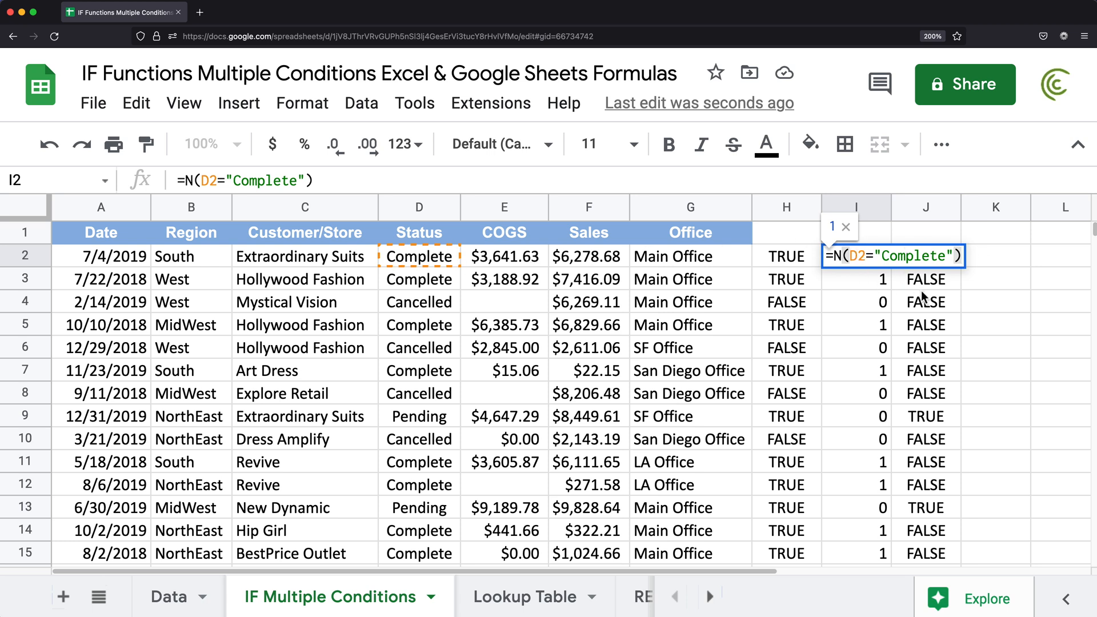
pyautogui.press('Return')
# Step: Wrap the pending test in J2 in the N function as =N(D2="pending") and fill it down the data rows
pyautogui.doubleClick(920, 256)
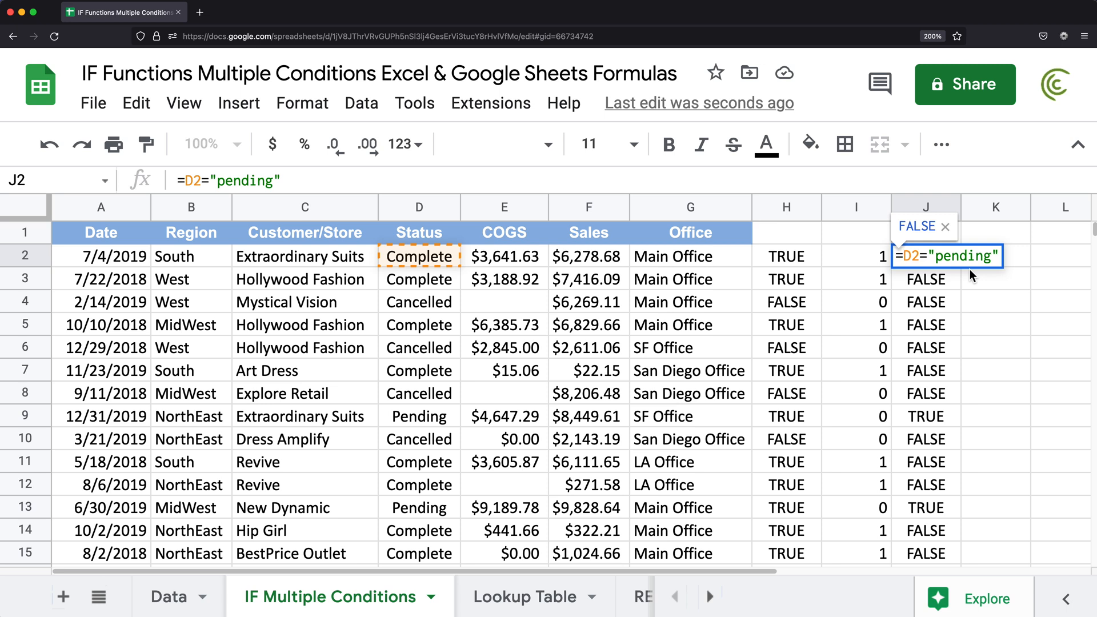
pyautogui.write('N')
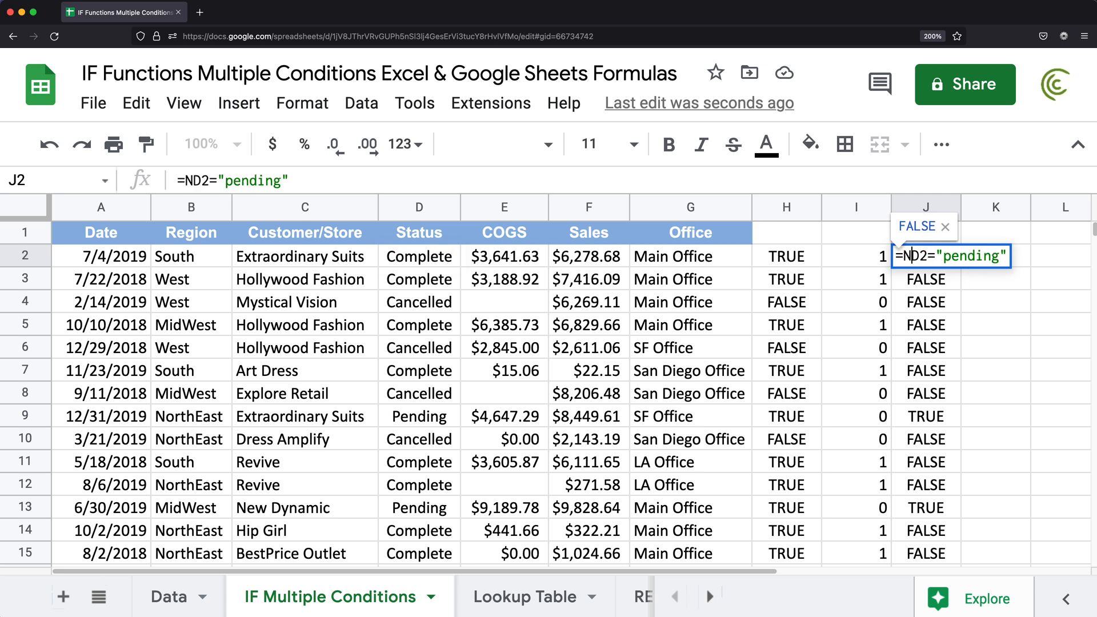
pyautogui.write('(')
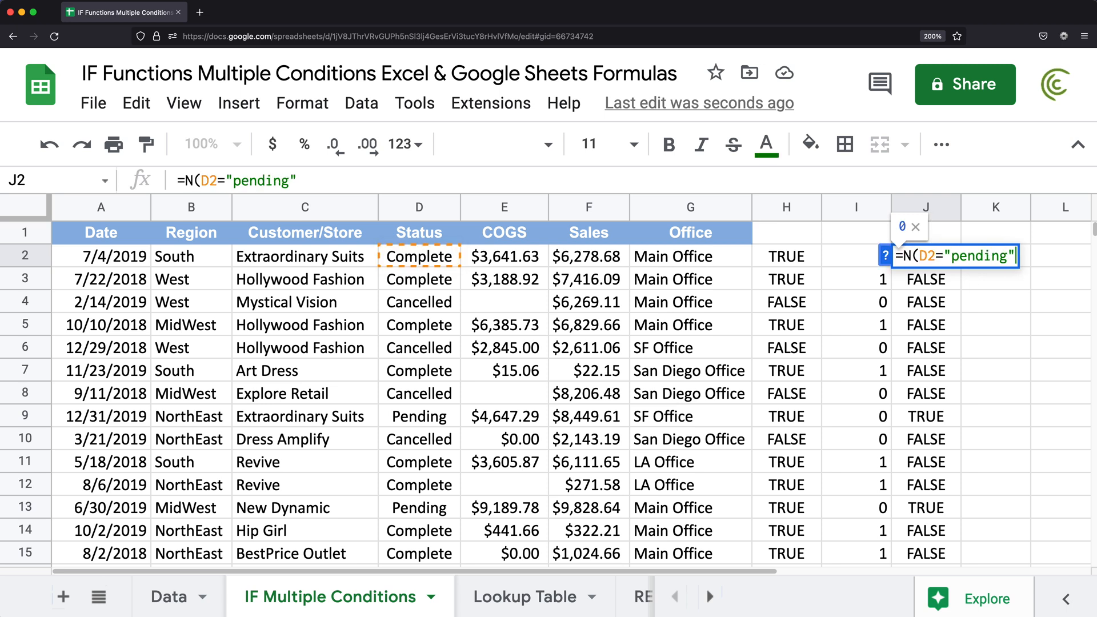
pyautogui.write(')')
pyautogui.press('Return')
pyautogui.press('Up')
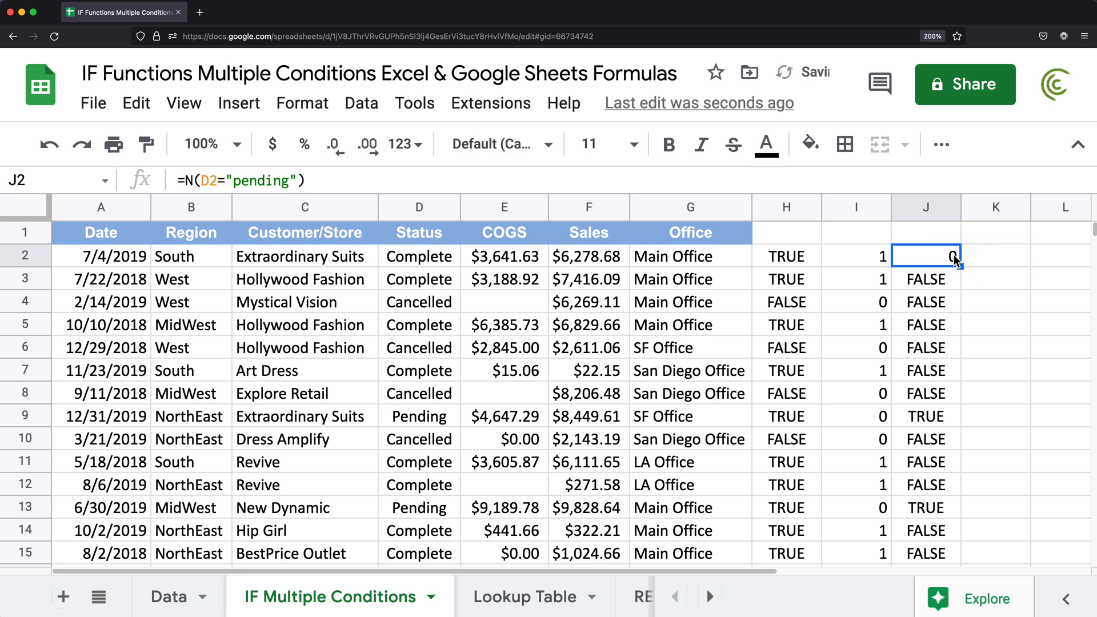
pyautogui.moveTo(935, 537); pyautogui.dragTo(925, 444)
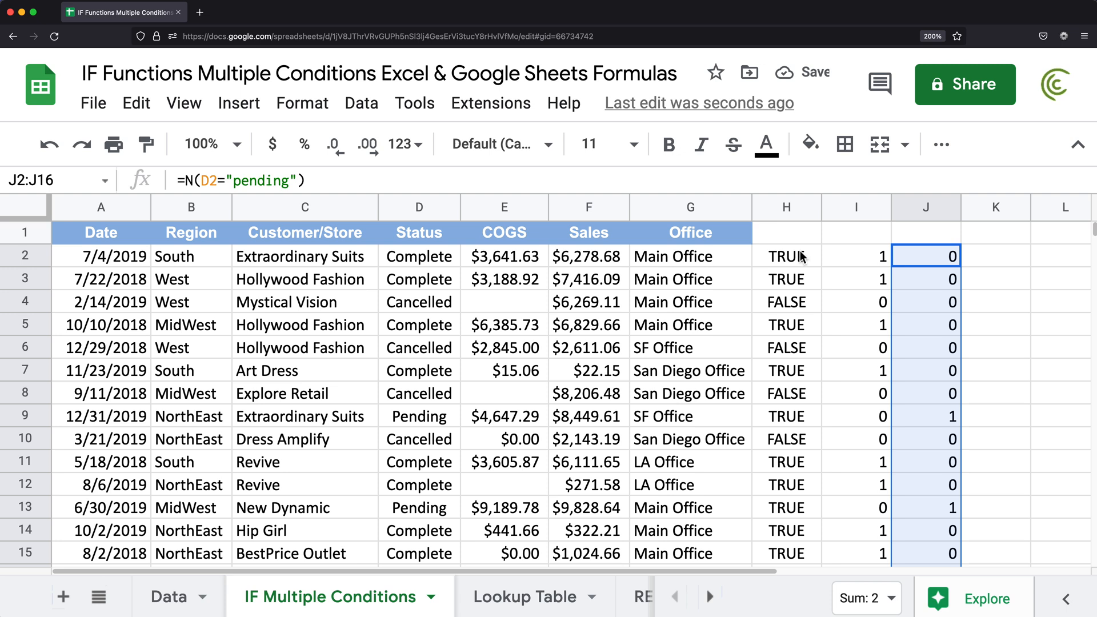
# Step: Examine the numeric Complete and pending flags in columns I and J for rows 2 to 4
pyautogui.click(838, 252)
pyautogui.click(918, 255)
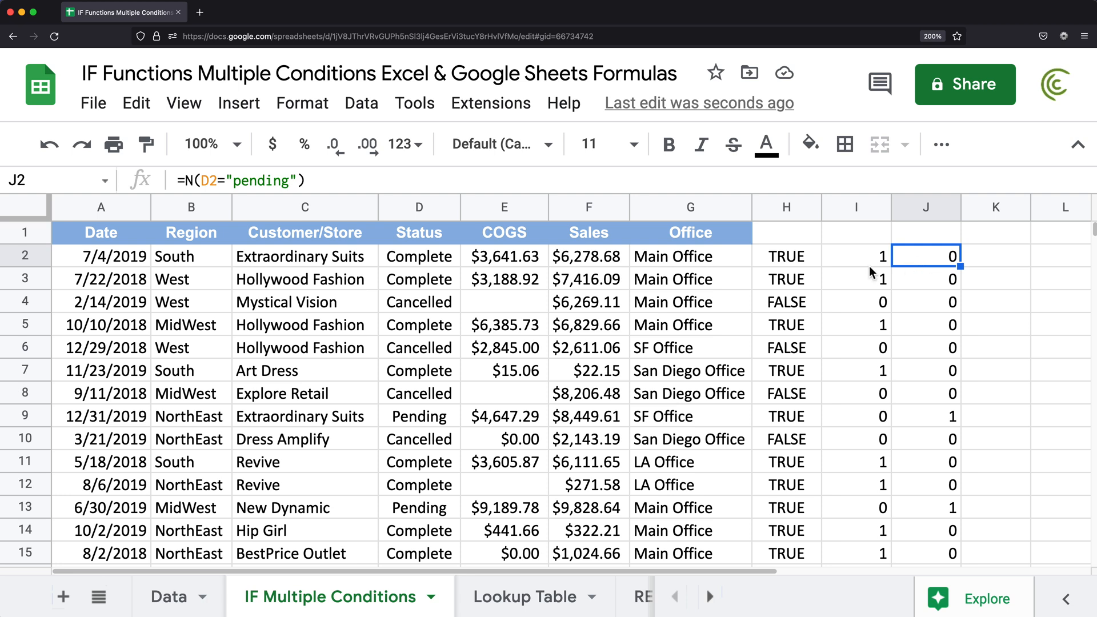
pyautogui.moveTo(874, 257); pyautogui.dragTo(944, 263)
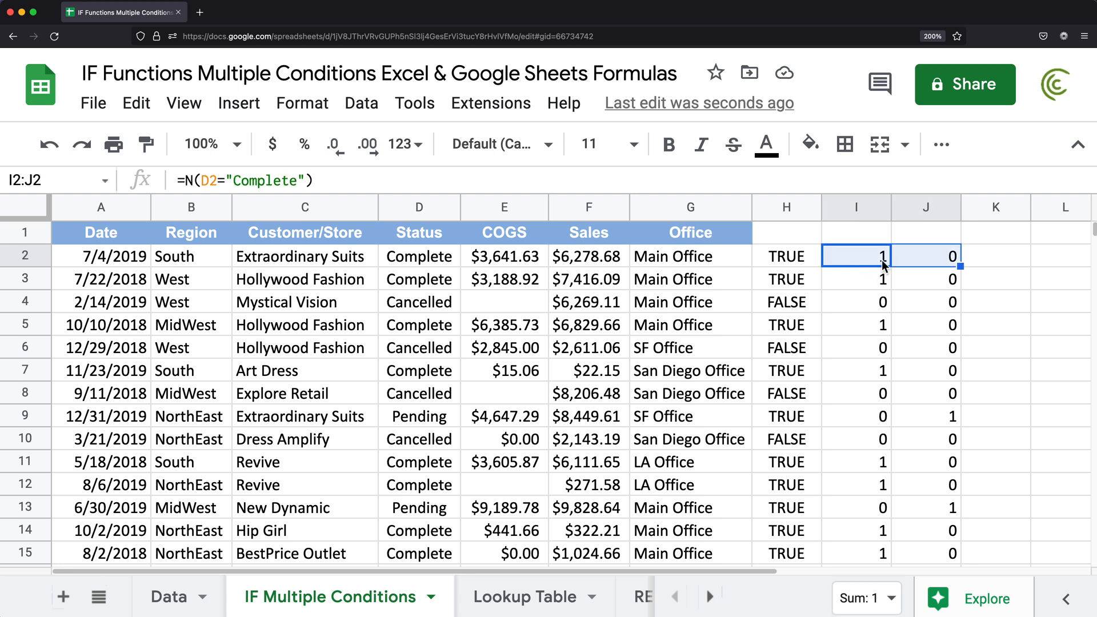
pyautogui.click(871, 264)
pyautogui.click(950, 260)
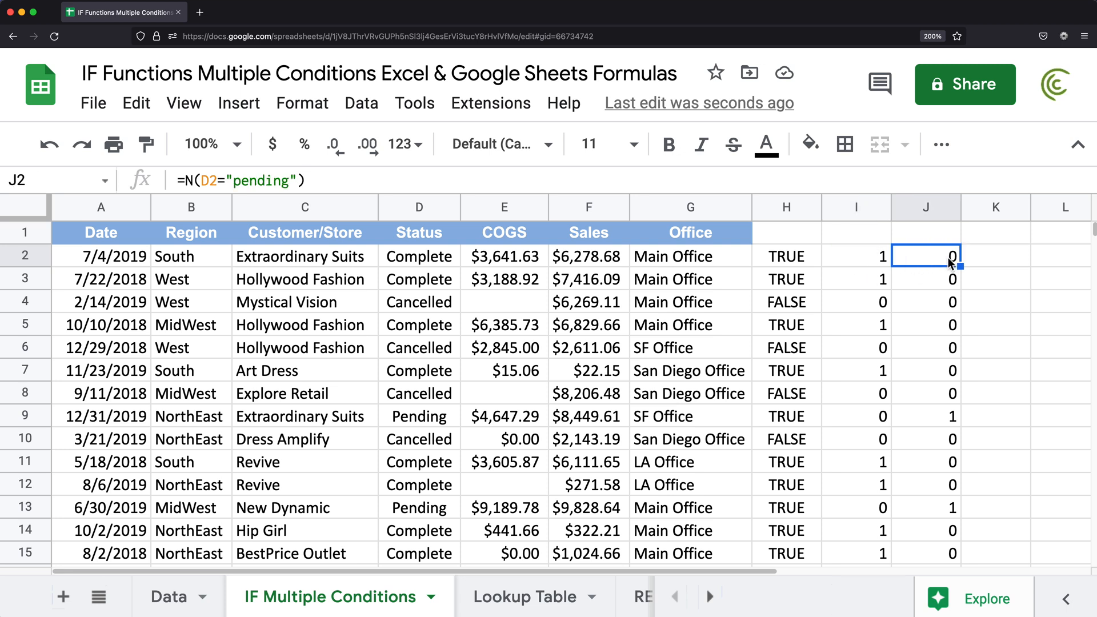
pyautogui.moveTo(866, 264); pyautogui.dragTo(914, 262)
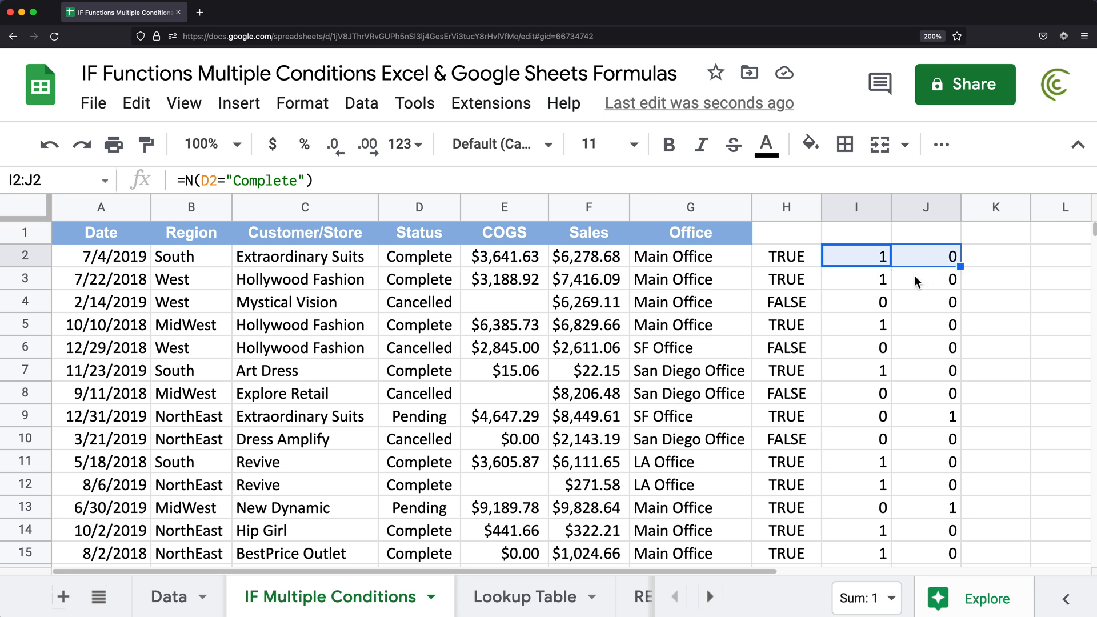
pyautogui.click(874, 260)
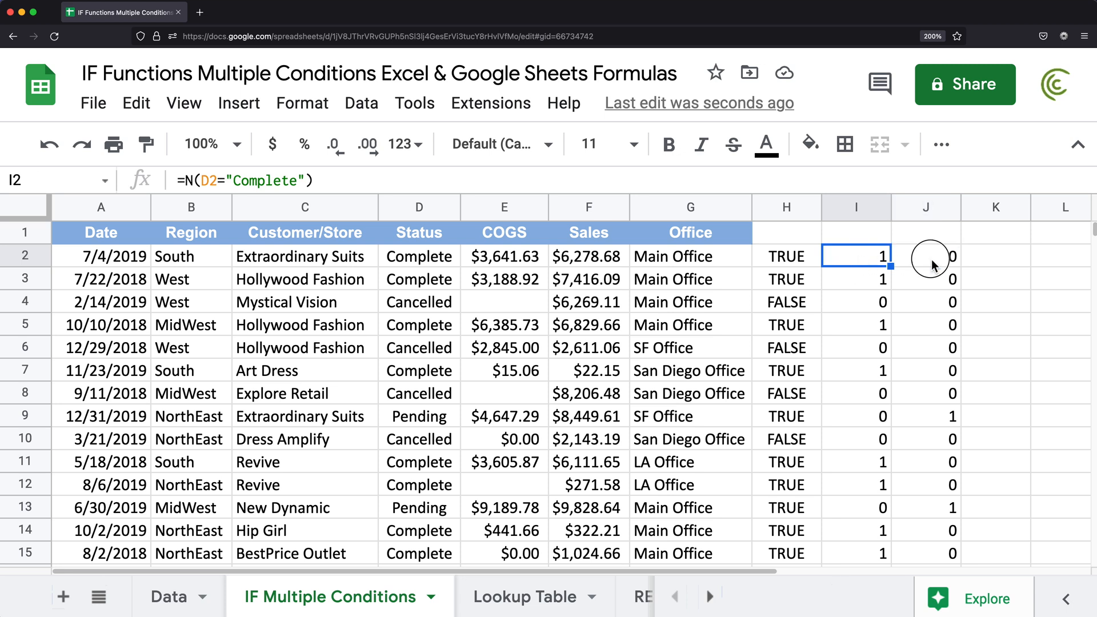
pyautogui.click(938, 265)
pyautogui.click(884, 263)
pyautogui.click(943, 267)
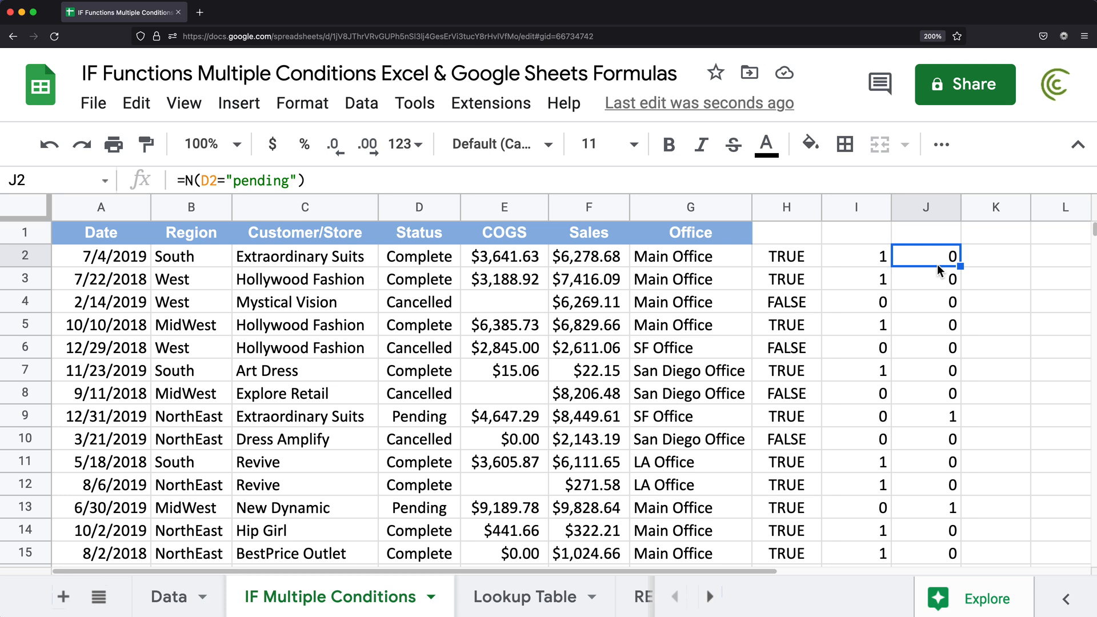
pyautogui.click(892, 286)
pyautogui.click(929, 284)
pyautogui.click(901, 307)
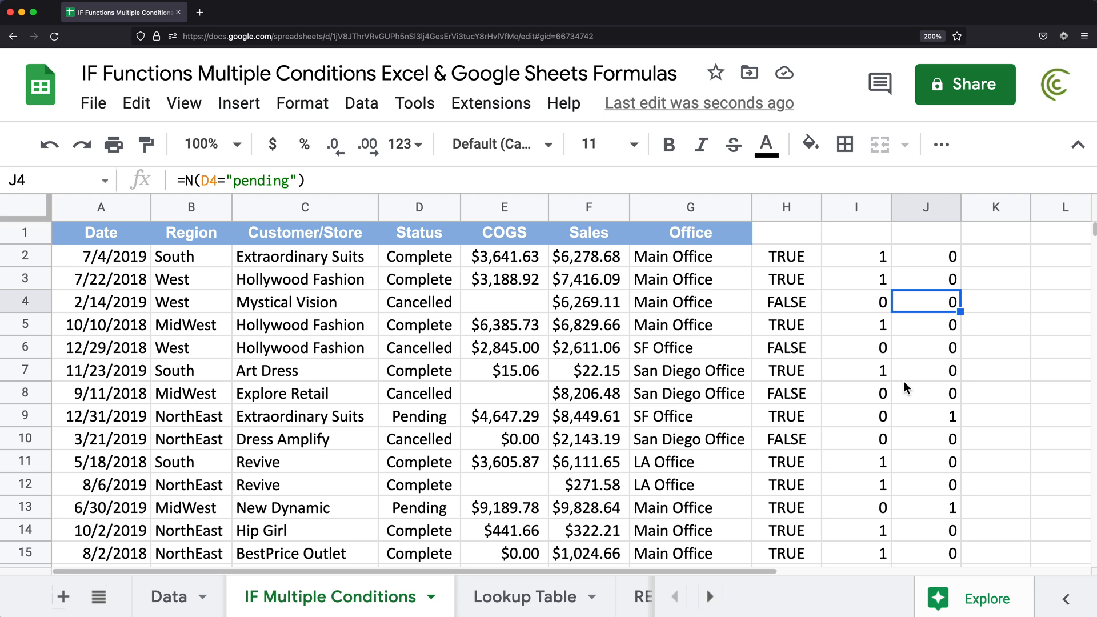
# Step: Cut the N(D2="pending") expression out of J2, leaving the cell empty
pyautogui.click(875, 263)
pyautogui.doubleClick(946, 254)
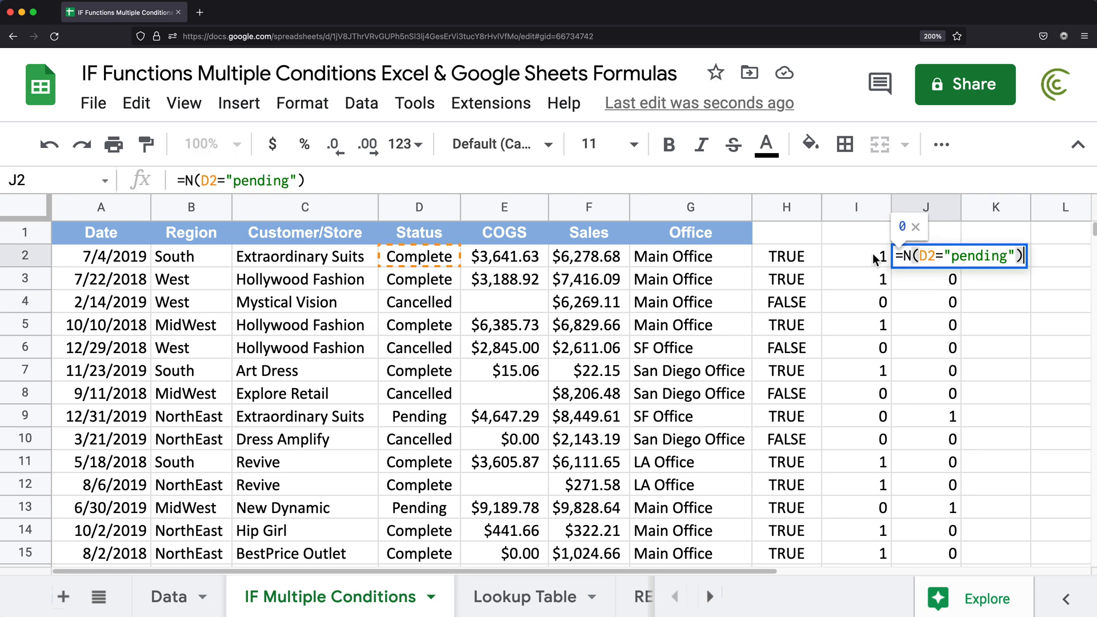
pyautogui.moveTo(902, 256); pyautogui.dragTo(1088, 266)
pyautogui.press('BackSpace')
pyautogui.press('BackSpace')
pyautogui.press('Return')
# Step: Append +N(D2="pending") to I2's formula so it reads =N(D2="Complete")+N(D2="pending")
pyautogui.click(882, 247)
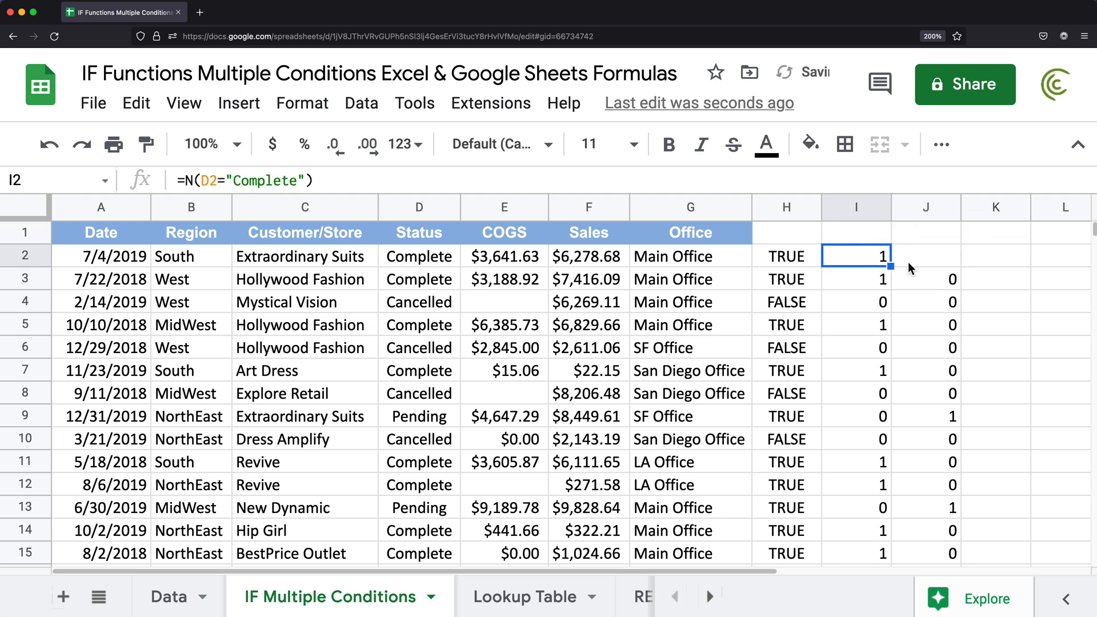
pyautogui.doubleClick(867, 257)
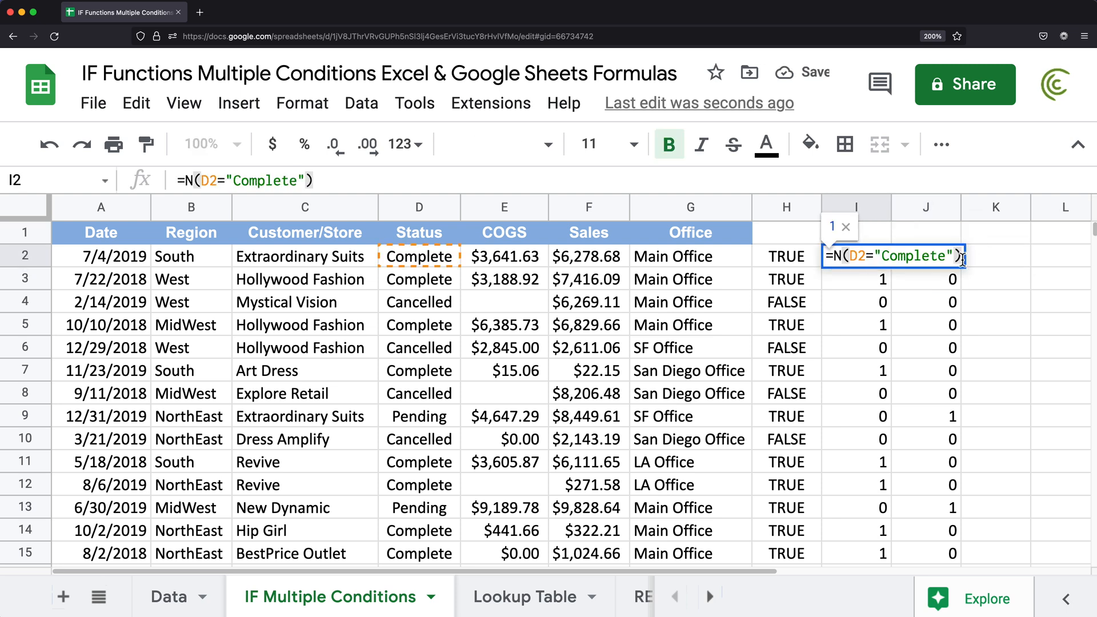
pyautogui.write('+N(D2="pending")')
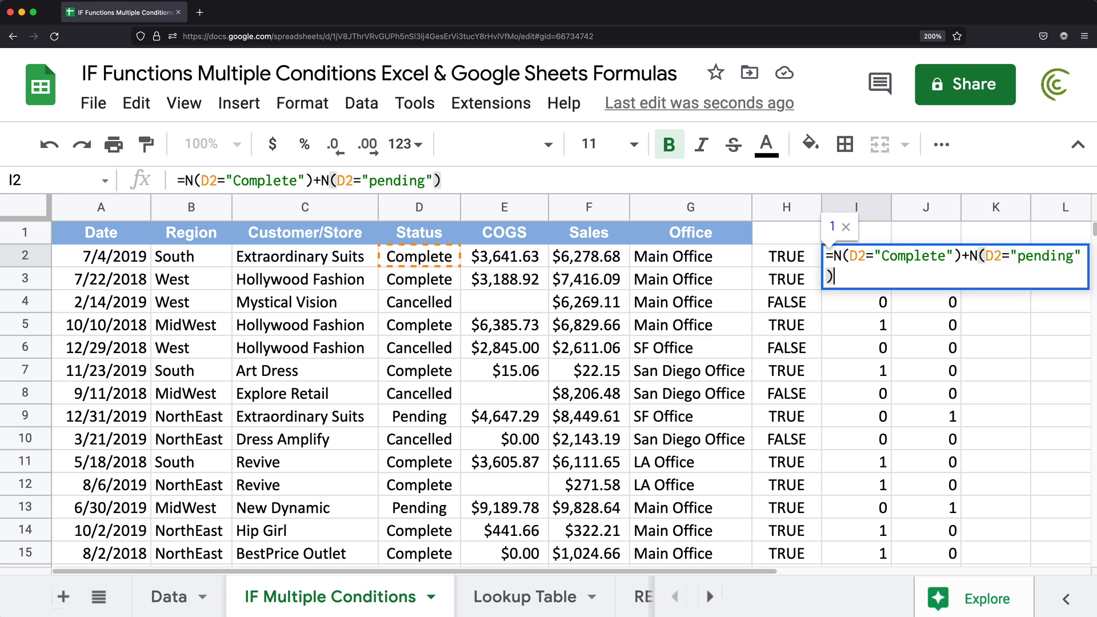
pyautogui.press('Return')
# Step: Fill I2's summed-conditions formula down the data rows and clear the leftover pending flags from column J
pyautogui.click(882, 258)
pyautogui.moveTo(889, 266); pyautogui.dragTo(882, 372)
pyautogui.scroll(5, 876, 456)
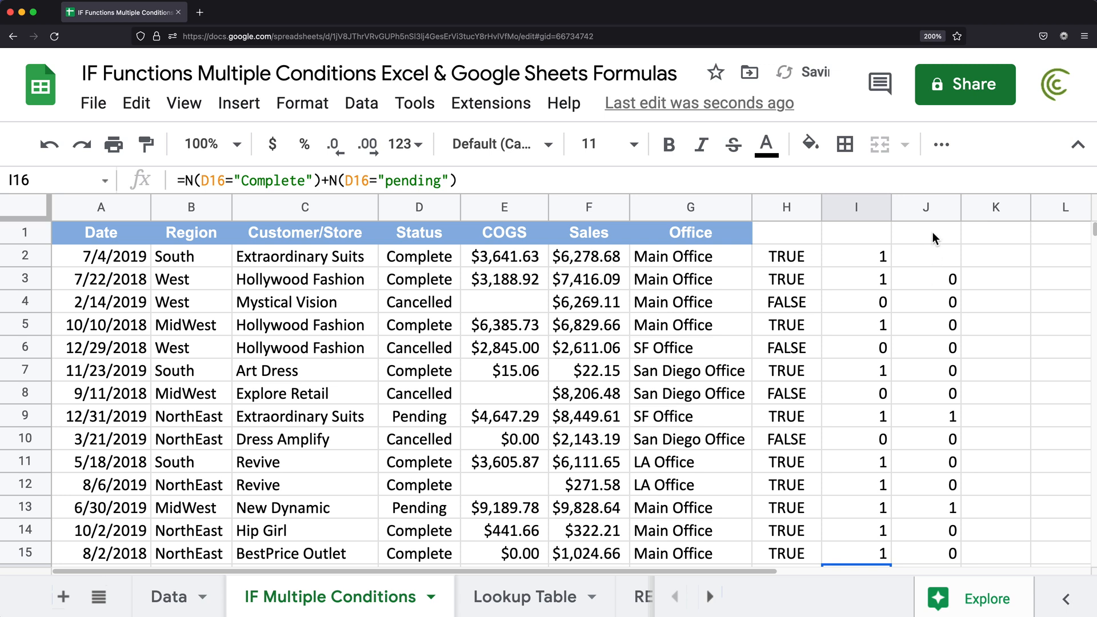
pyautogui.click(926, 207)
pyautogui.press('Delete')
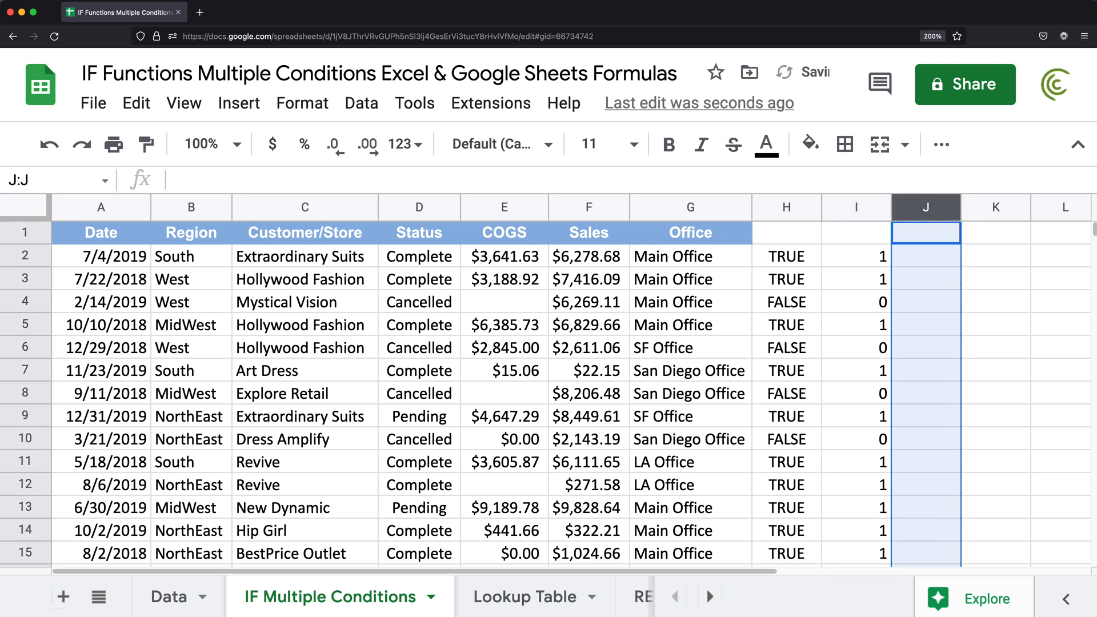
# Step: Review the summed conditions in I2 and compare column I's results with the OR results in column H
pyautogui.doubleClick(852, 265)
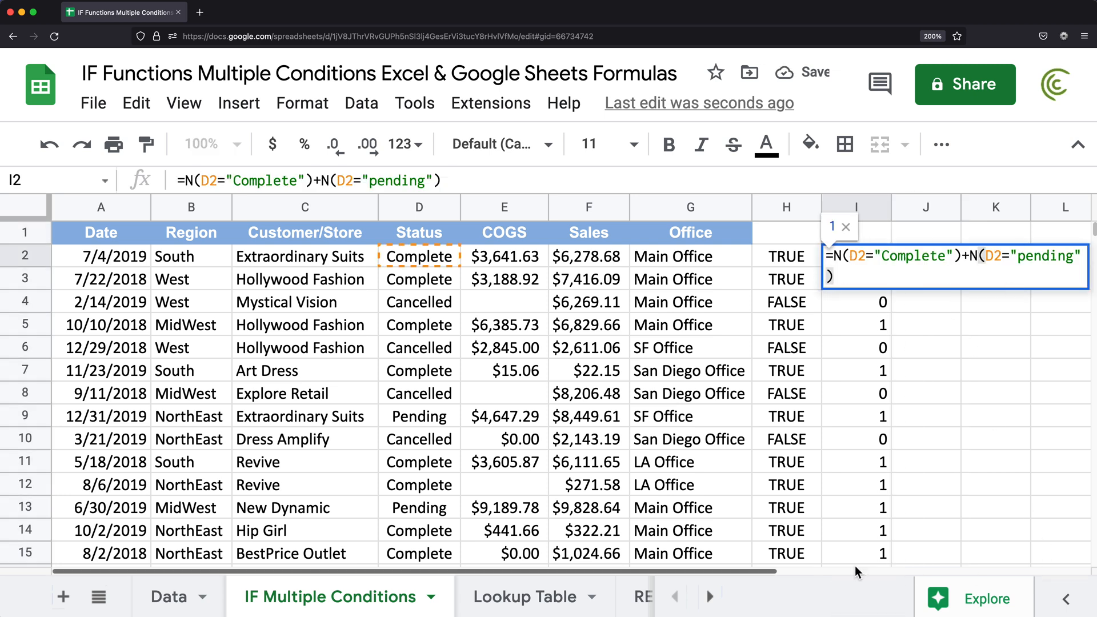
pyautogui.press('Escape')
pyautogui.press('Right')
pyautogui.press('Right')
pyautogui.press('Right')
pyautogui.press('Right')
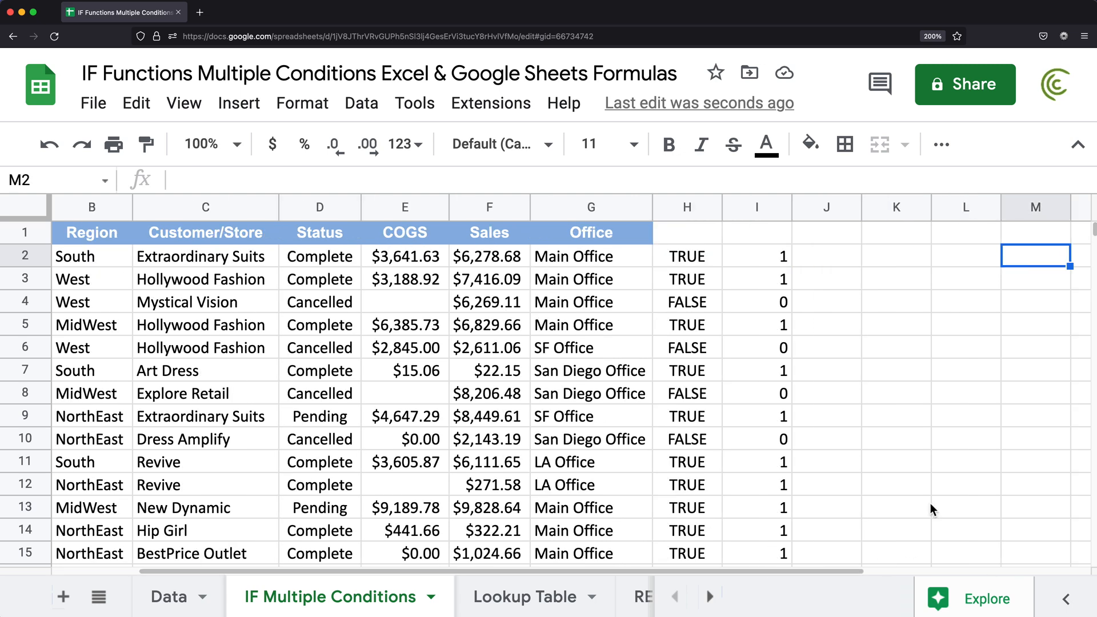
pyautogui.press('Right')
pyautogui.moveTo(610, 260); pyautogui.dragTo(678, 277)
pyautogui.moveTo(591, 306); pyautogui.dragTo(657, 374)
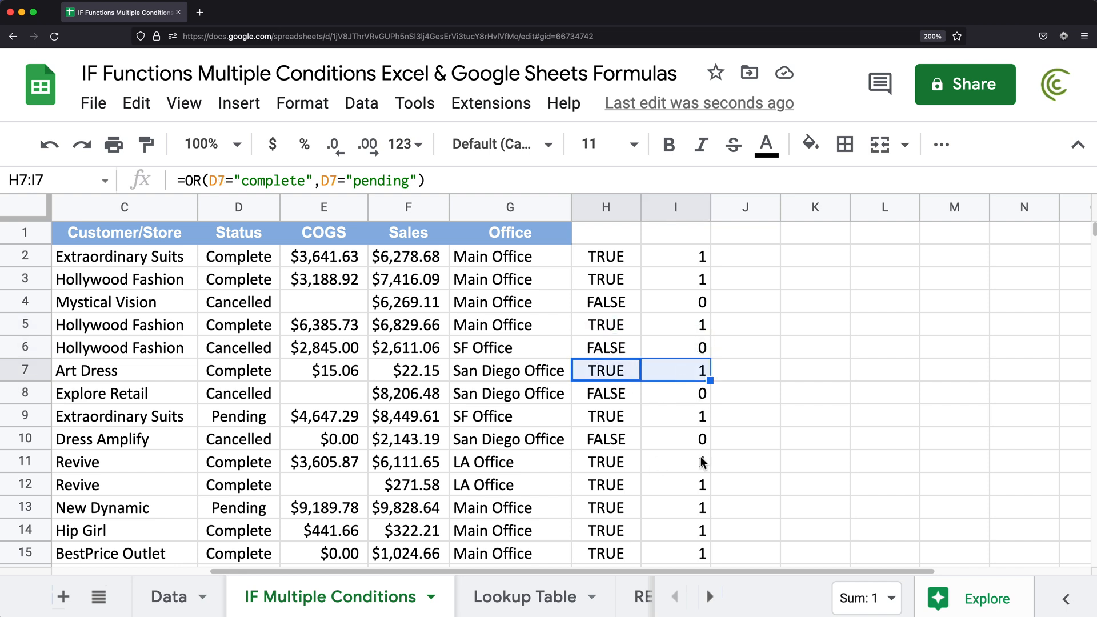
pyautogui.doubleClick(668, 262)
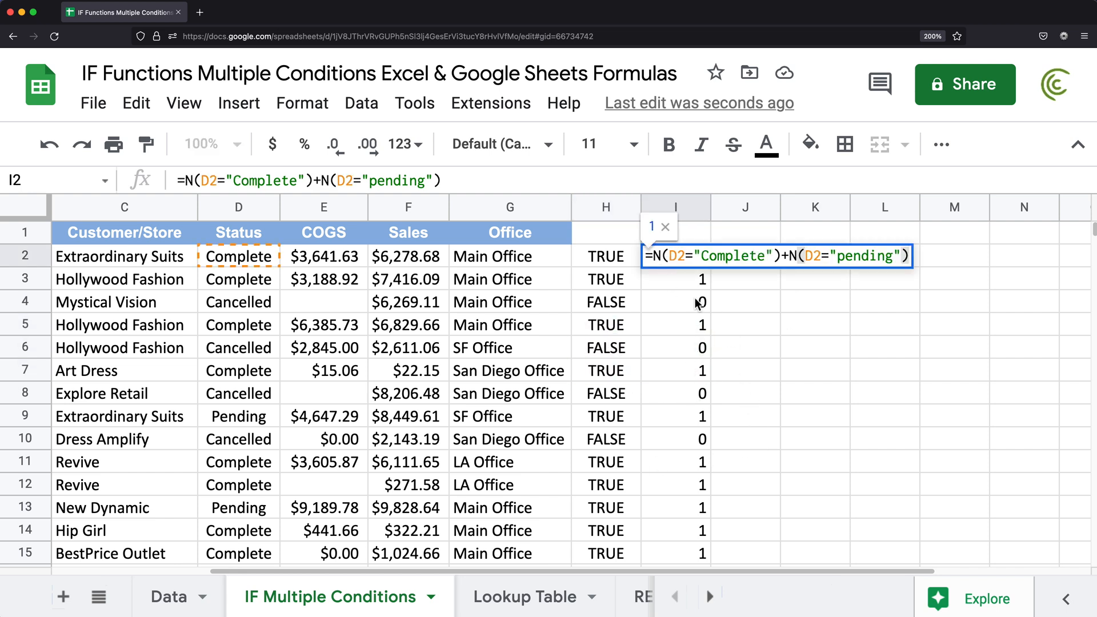
# Step: Clear the filled-down formulas from I3:I16, keeping only the summed-conditions formula in I2
pyautogui.press('Escape')
pyautogui.moveTo(685, 277); pyautogui.dragTo(667, 489)
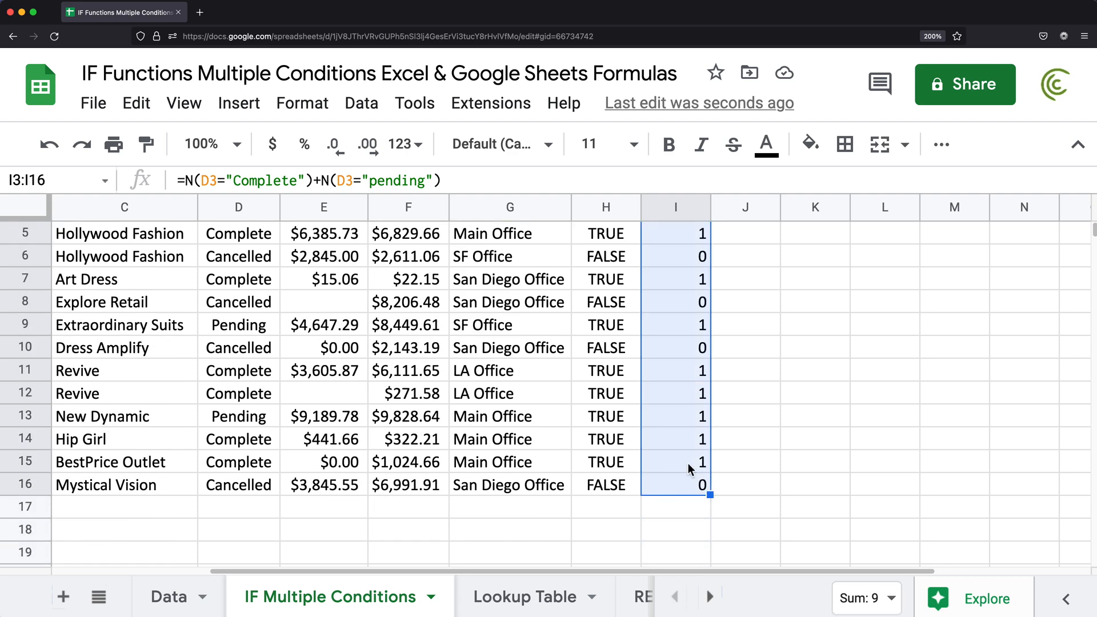
pyautogui.press('Delete')
pyautogui.scroll(2, 704, 293)
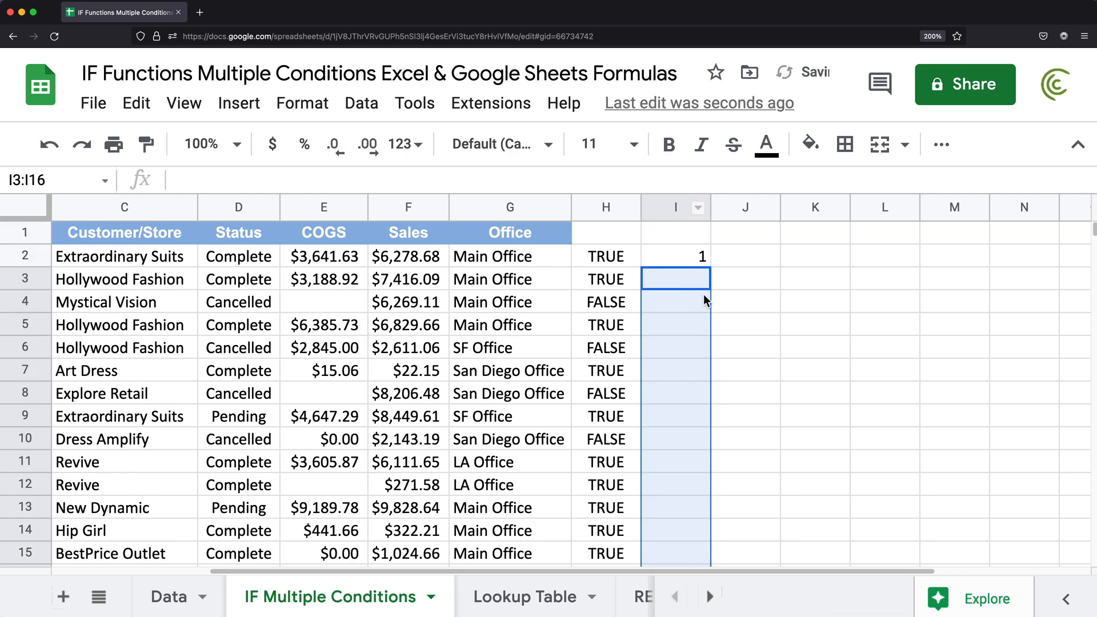
# Step: Expand both D2 references in I2's formula to D2:D16 and wrap the formula in ArrayFormula
pyautogui.doubleClick(684, 258)
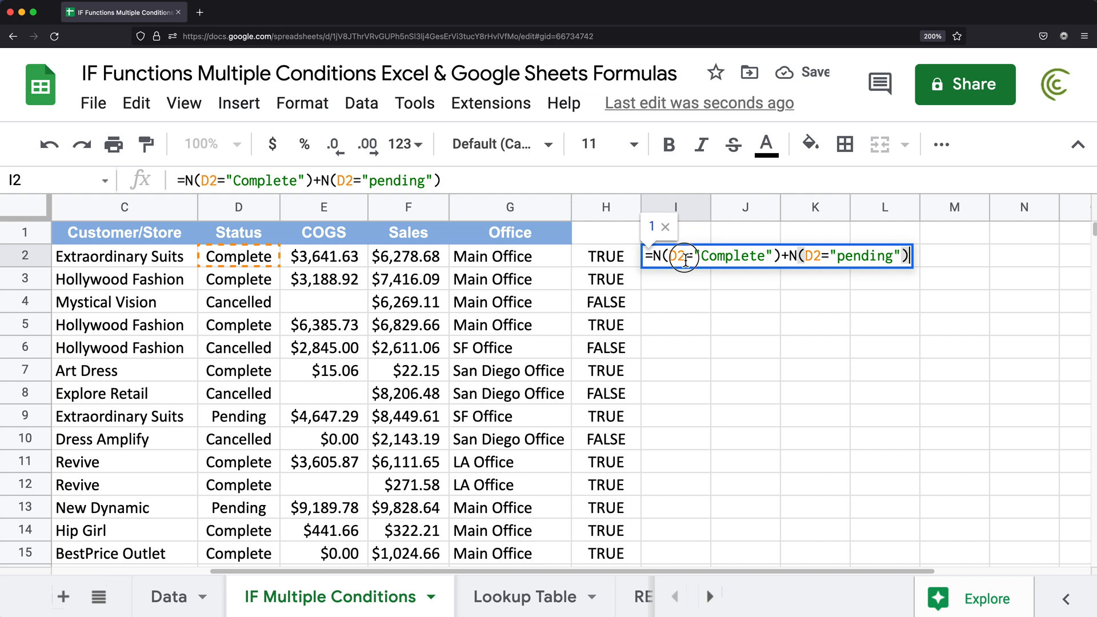
pyautogui.click(685, 259)
pyautogui.write(':D16')
pyautogui.press('Right')
pyautogui.press('Right')
pyautogui.press('Right')
pyautogui.press('Right')
pyautogui.press('Right')
pyautogui.press('Right')
pyautogui.press('Right')
pyautogui.press('Right')
pyautogui.press('Right')
pyautogui.press('Right')
pyautogui.press('Right')
pyautogui.press('Right')
pyautogui.press('Right')
pyautogui.press('Right')
pyautogui.press('Right')
pyautogui.press('Right')
pyautogui.press('Right')
pyautogui.write(':D16')
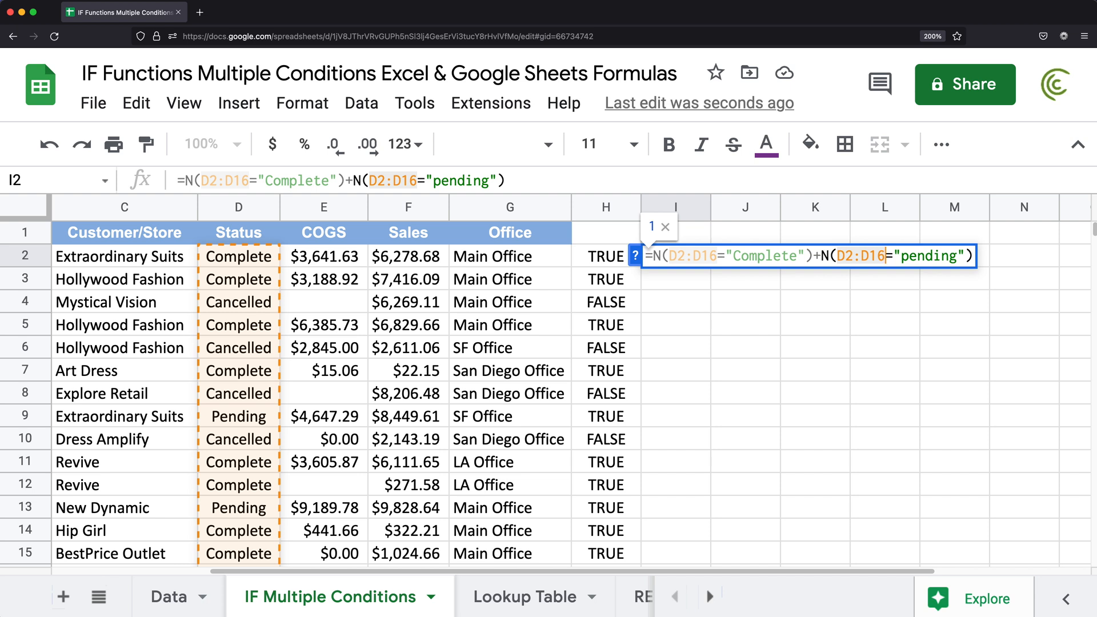
pyautogui.hotkey('ctrl', 'shift', 'Return')
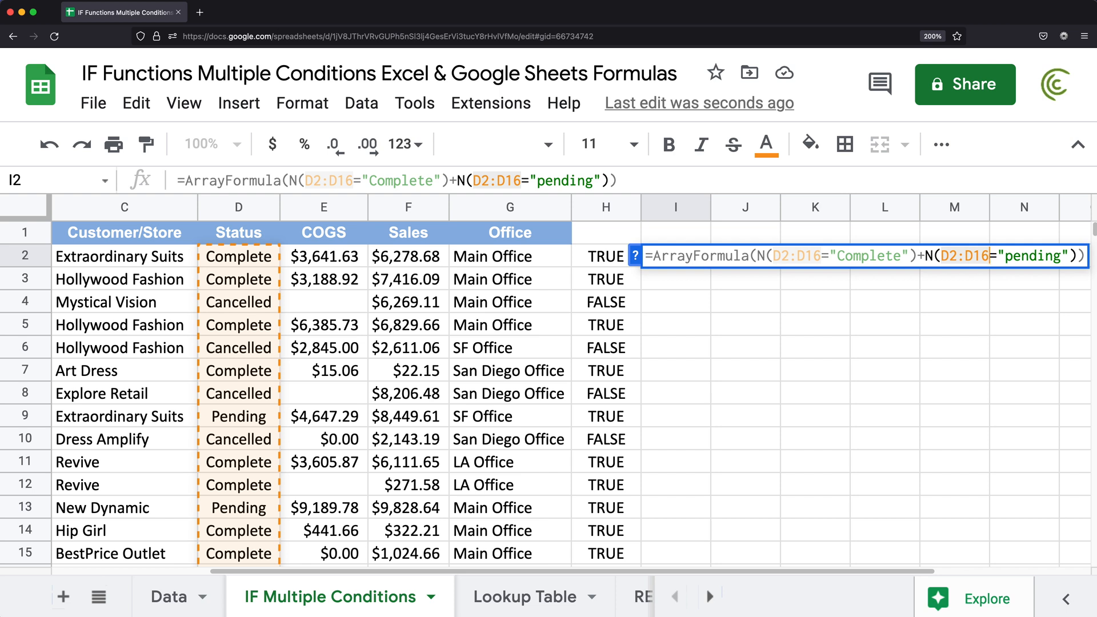
pyautogui.press('Return')
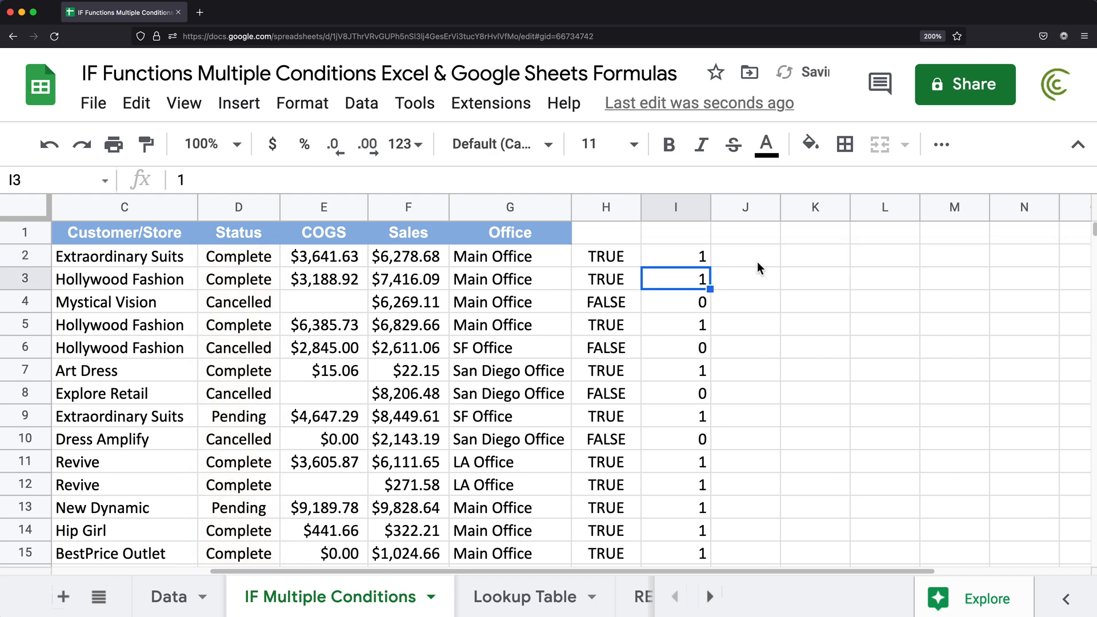
# Step: Wrap I2's summed conditions in an IF inside ArrayFormula, returning "Great" when true and an empty string "" otherwise
pyautogui.click(703, 255)
pyautogui.doubleClick(703, 256)
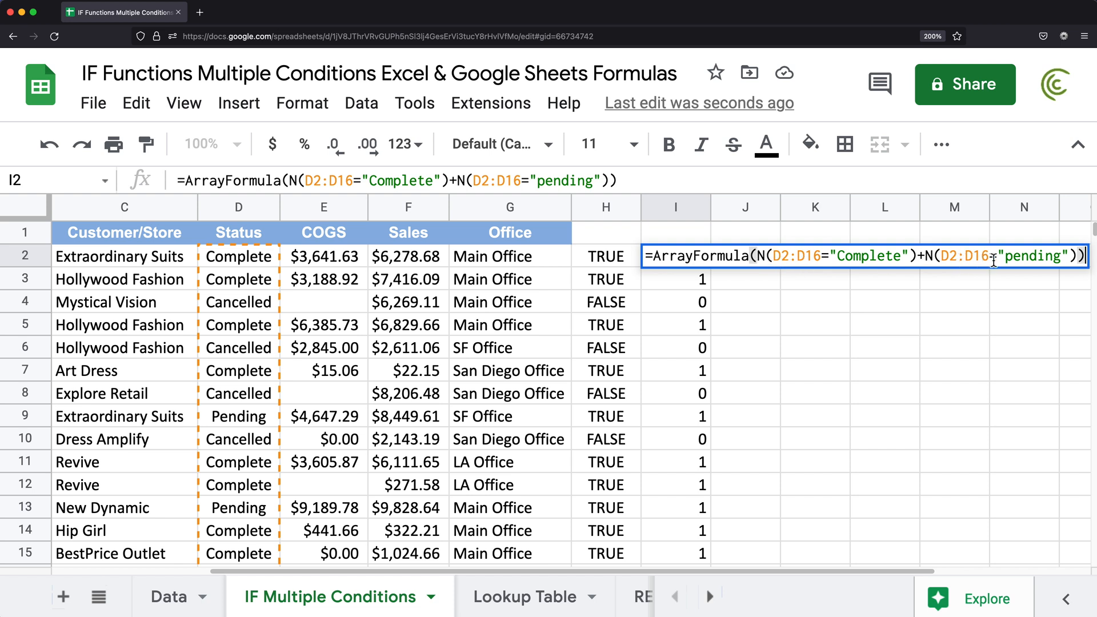
pyautogui.click(1079, 257)
pyautogui.moveTo(758, 256); pyautogui.dragTo(697, 257)
pyautogui.click(758, 256)
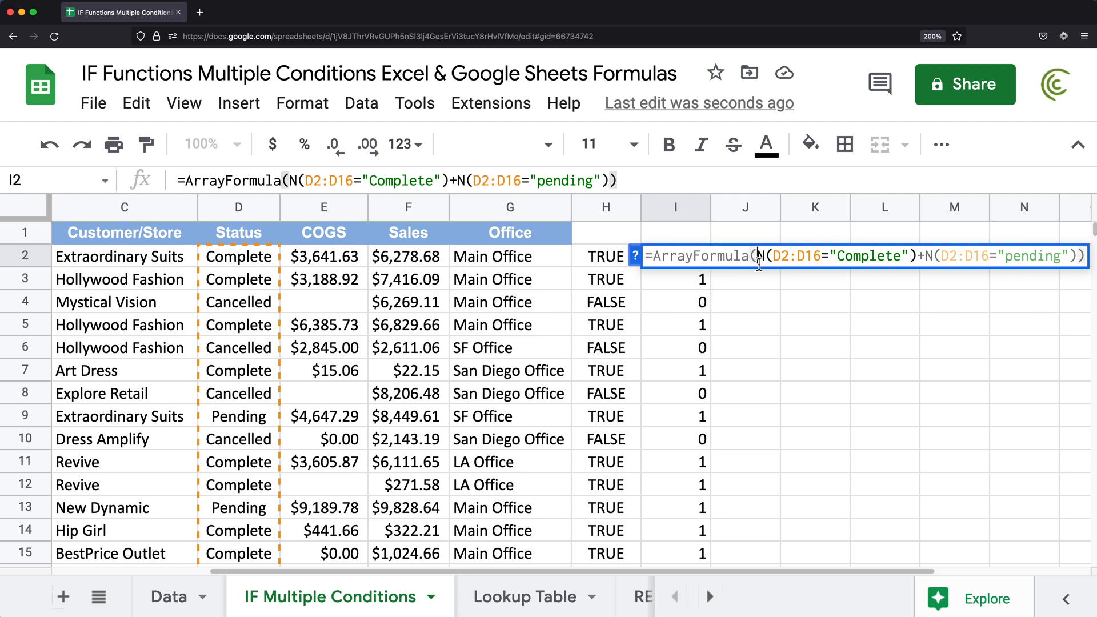
pyautogui.write('IF(')
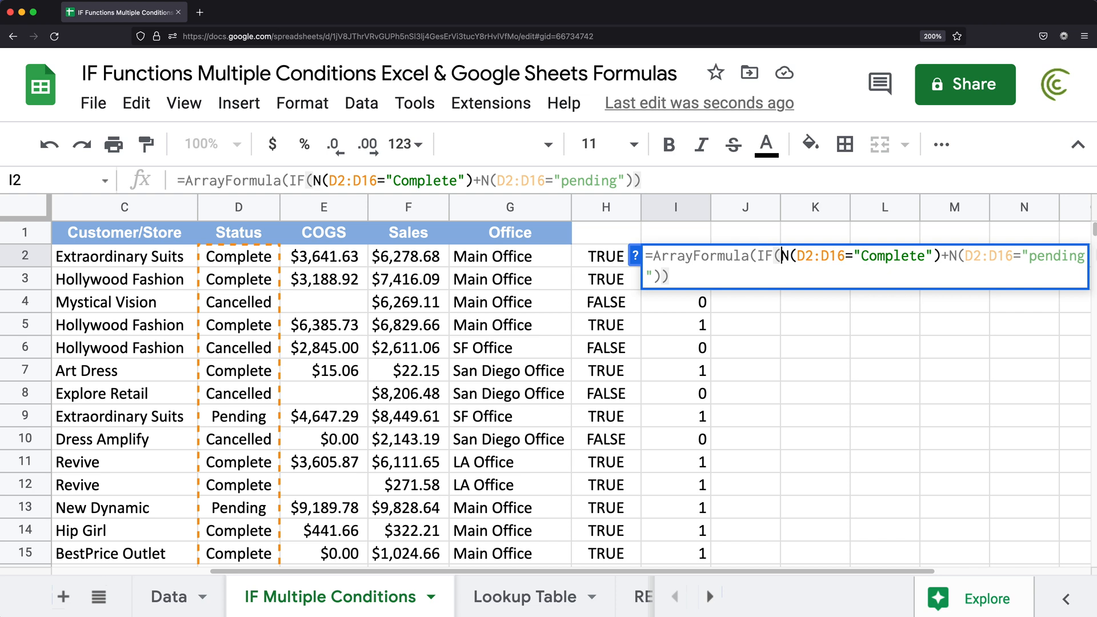
pyautogui.press('Left')
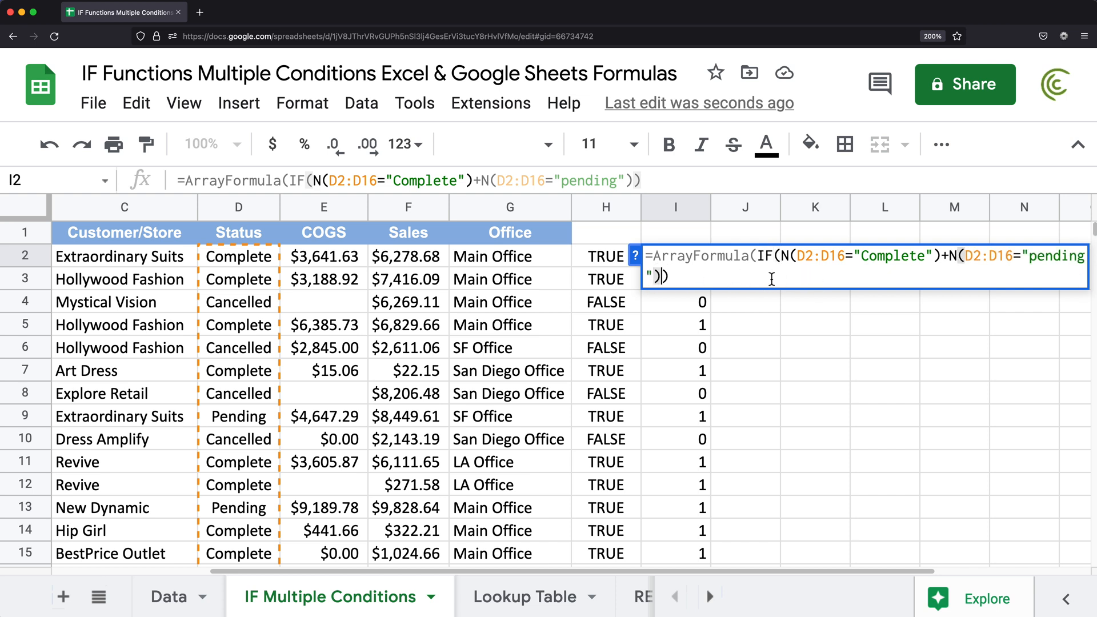
pyautogui.write(',"')
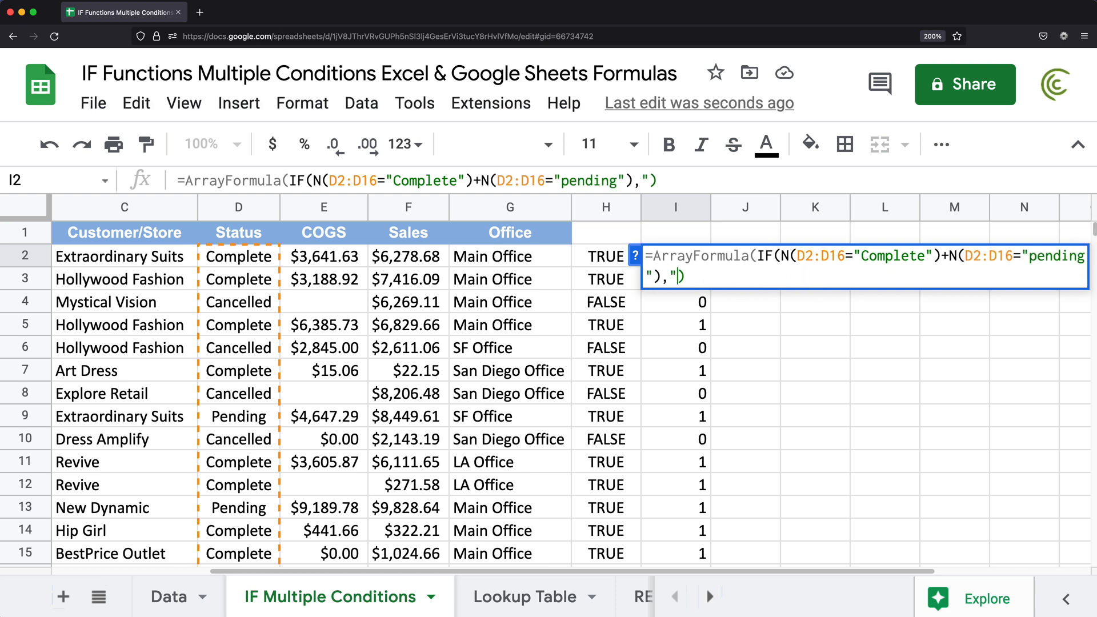
pyautogui.write('Great"')
pyautogui.write(',""')
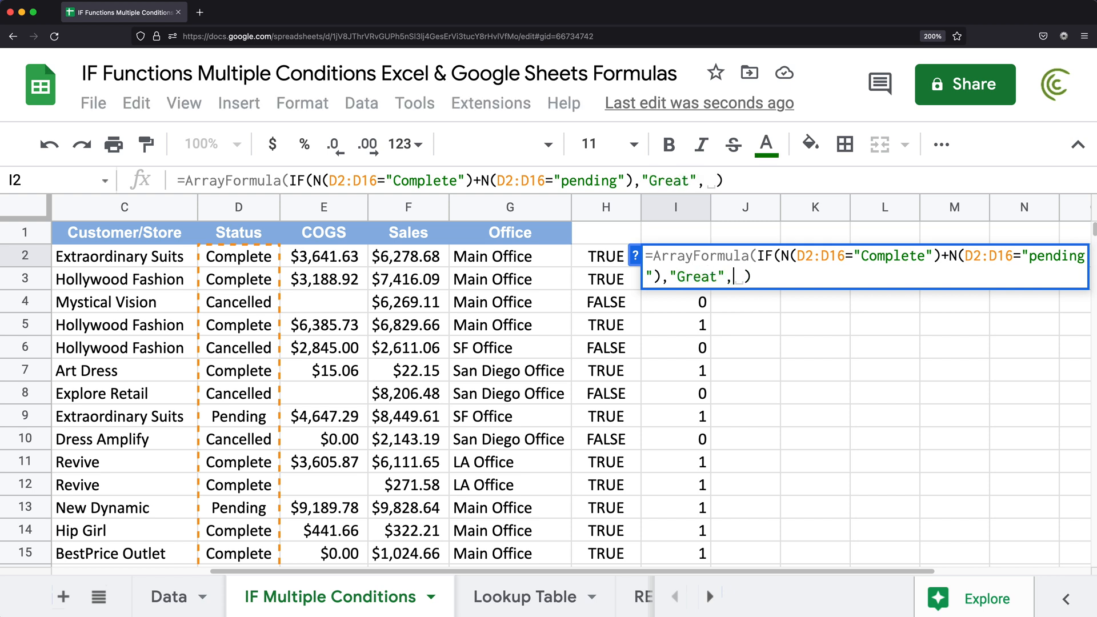
pyautogui.press('Right')
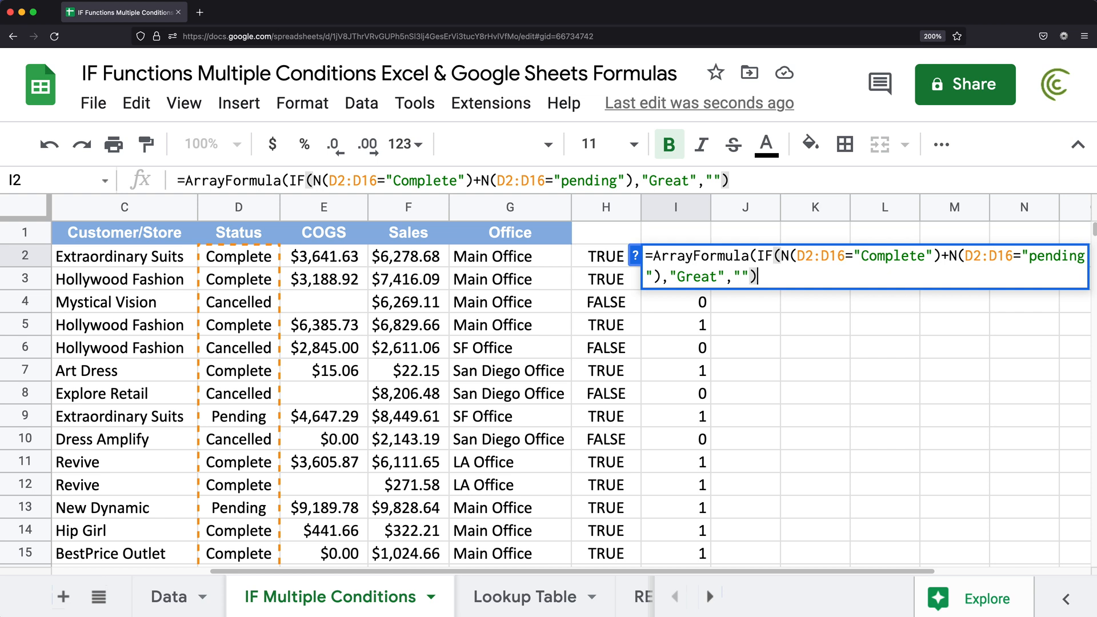
pyautogui.press('Return')
pyautogui.click(678, 263)
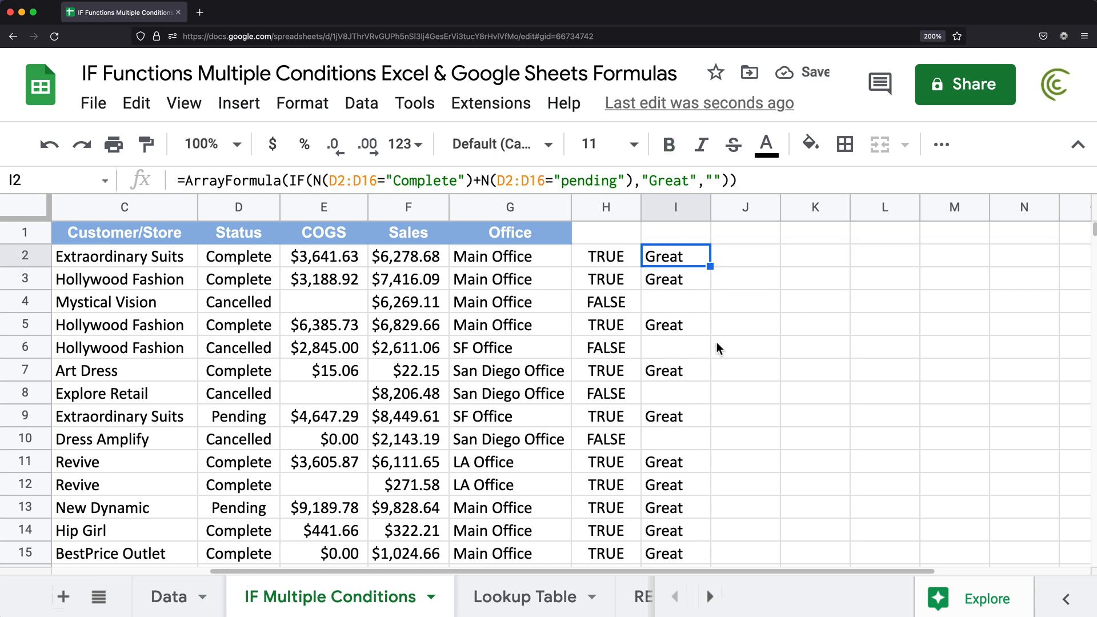
# Step: Clear the OR results from column H and delete that column
pyautogui.click(613, 213)
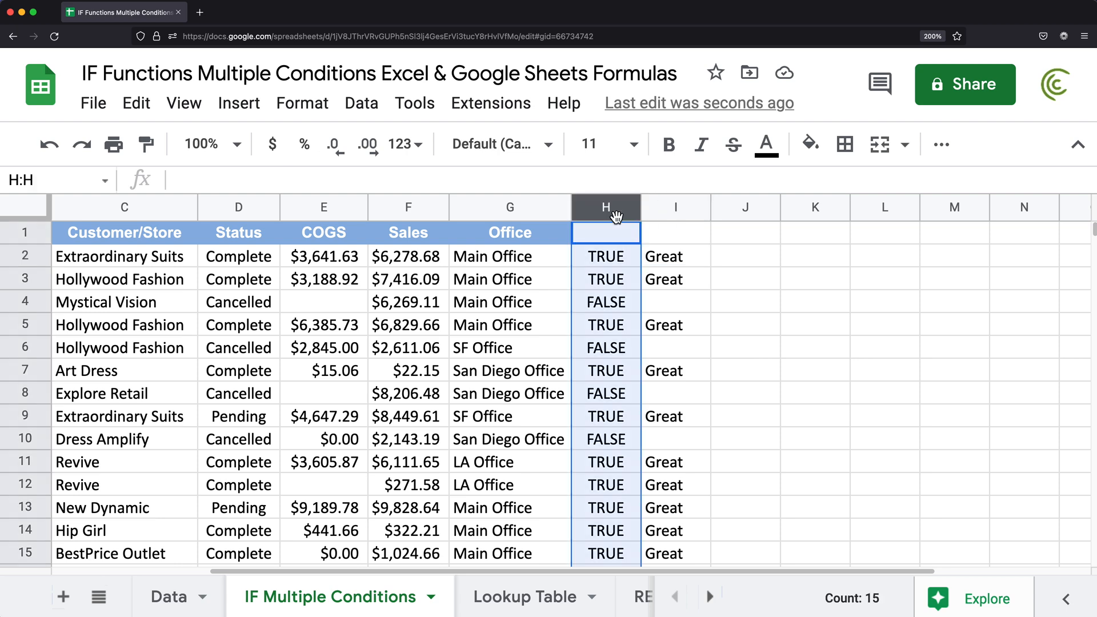
pyautogui.press('Delete')
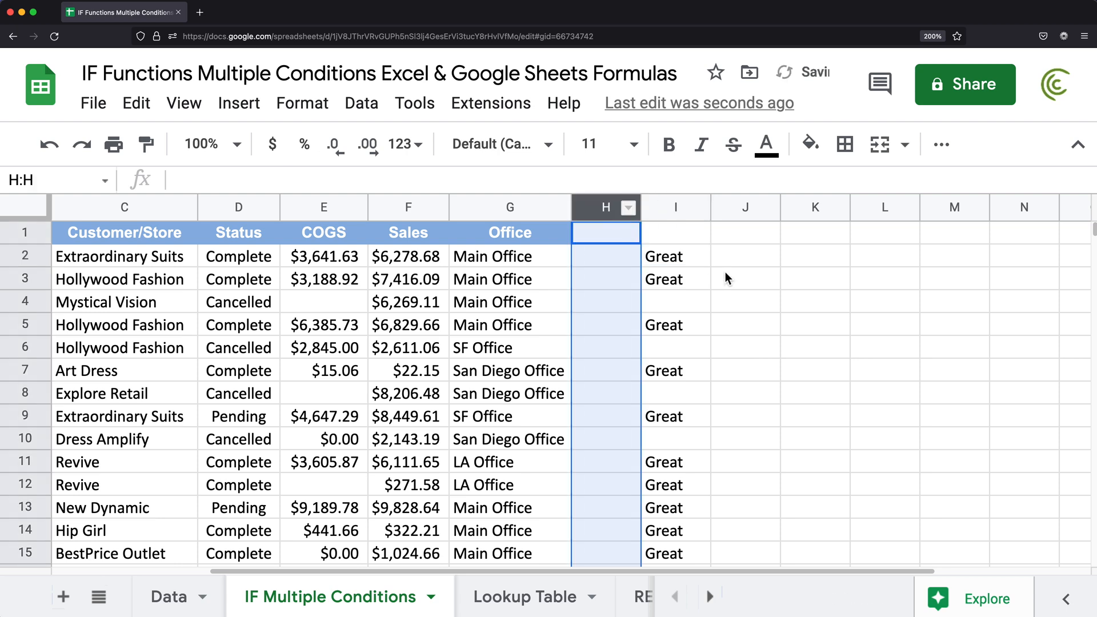
pyautogui.rightClick(614, 206)
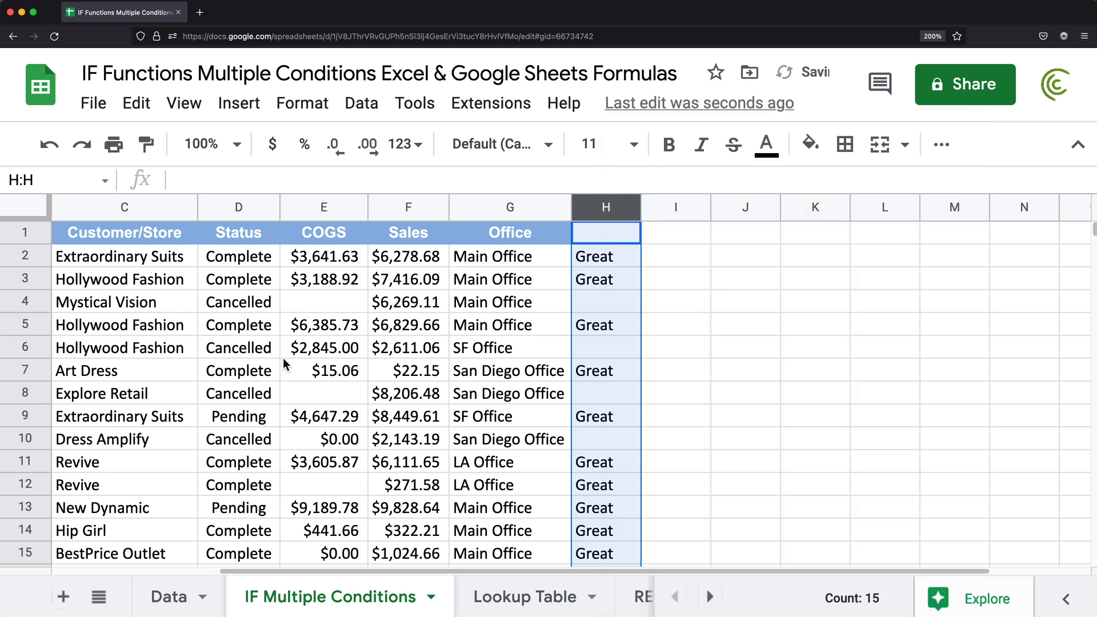
# Step: Compare the Complete and Pending statuses with column H's results and examine the summed N() conditions in H2's formula
pyautogui.moveTo(252, 257); pyautogui.dragTo(251, 280)
pyautogui.click(257, 417)
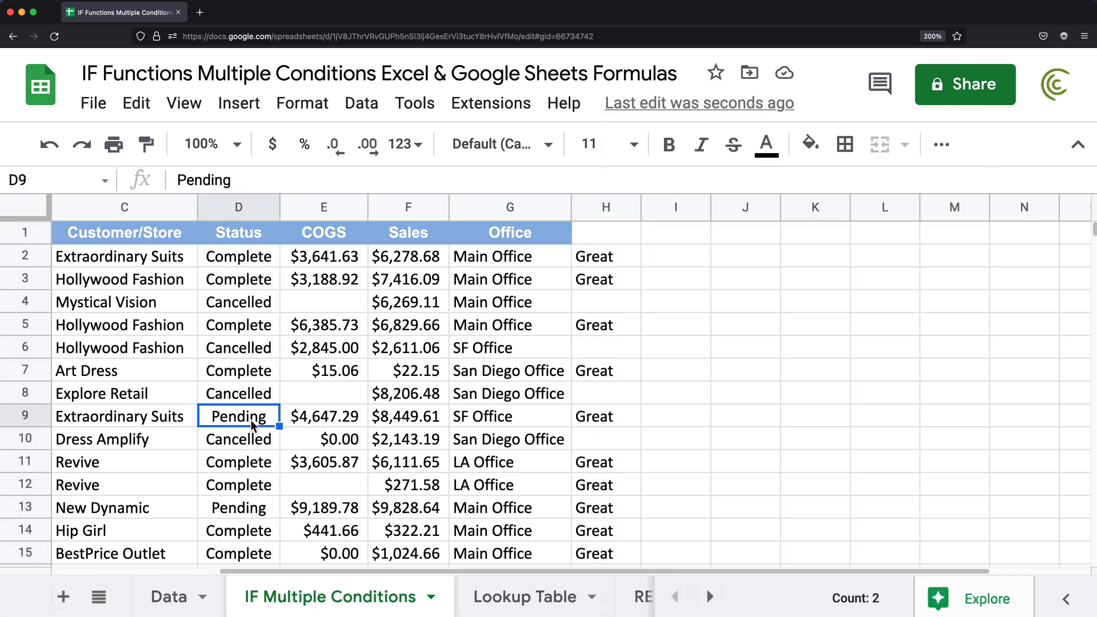
pyautogui.click(596, 424)
pyautogui.doubleClick(595, 259)
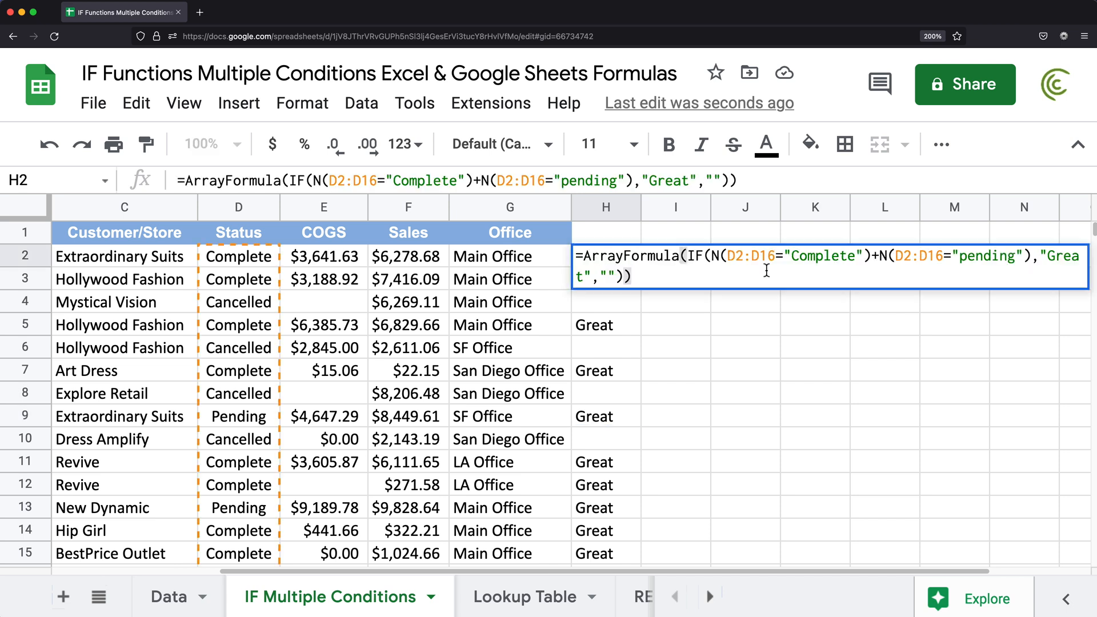
pyautogui.moveTo(711, 255); pyautogui.dragTo(1027, 256)
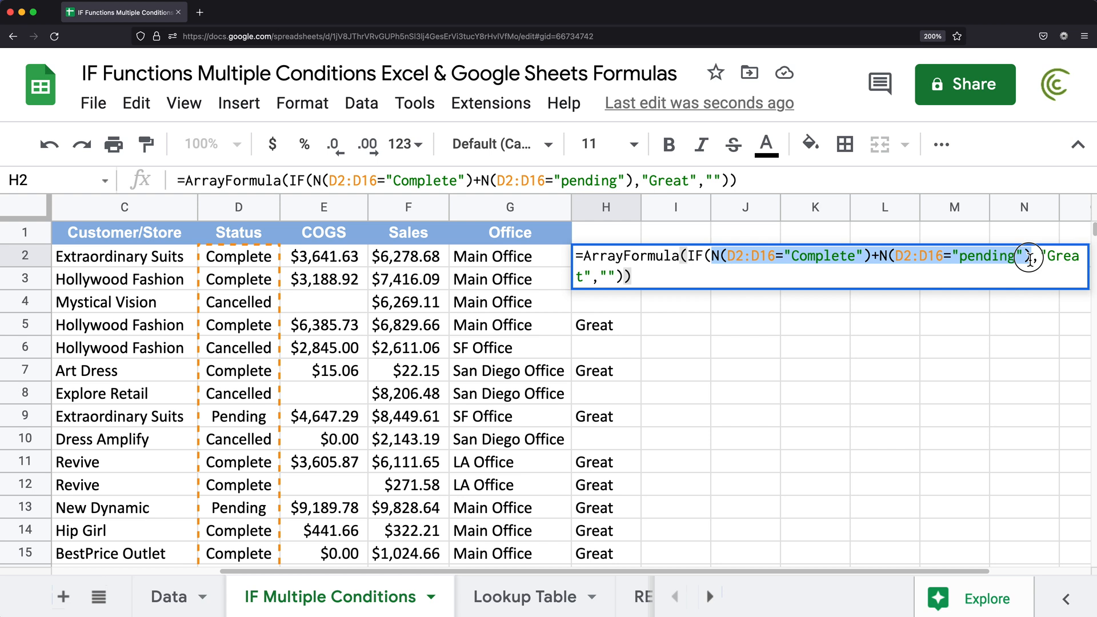